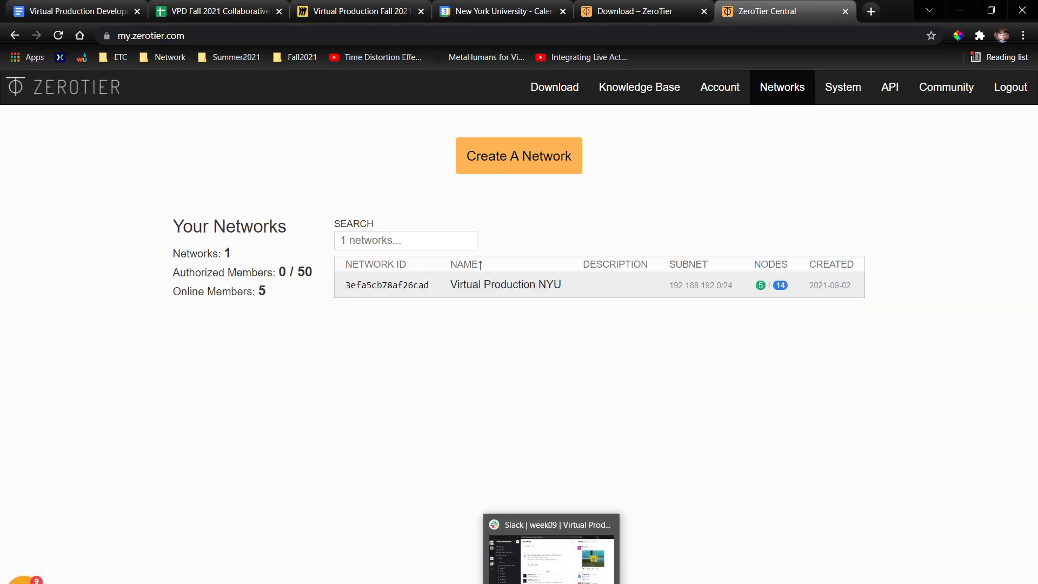
Check the network ID posted in Slack, then switch to the VPD Fall 2021 Collaborative worksheet tab.
left_click(553, 582)
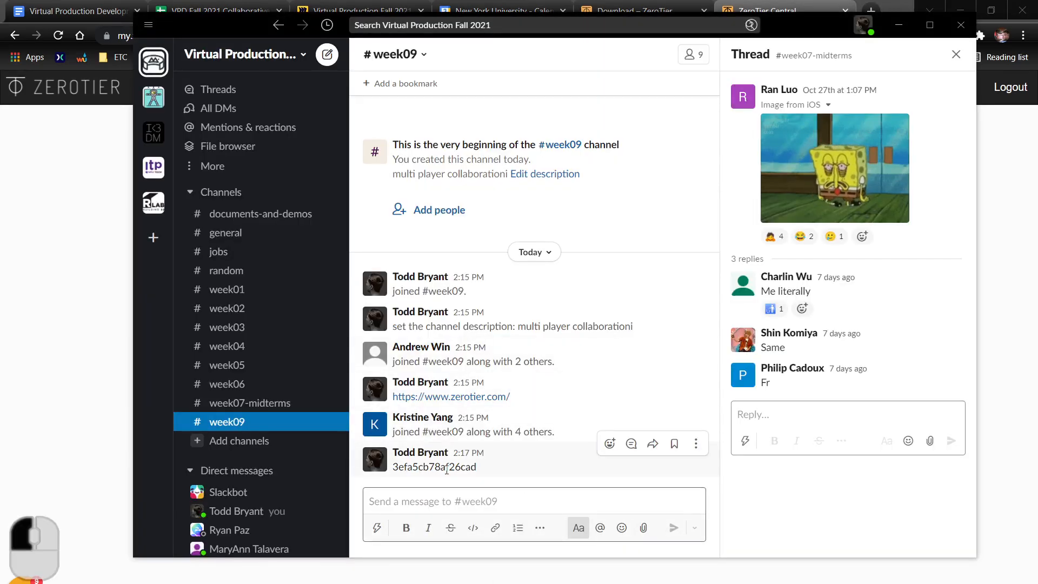
left_click(111, 219)
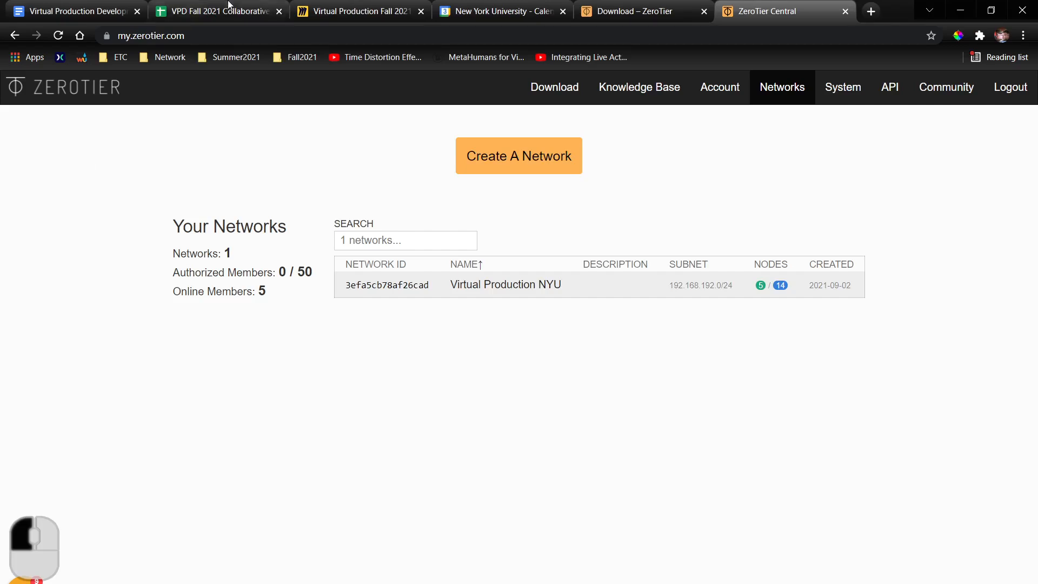
left_click(230, 5)
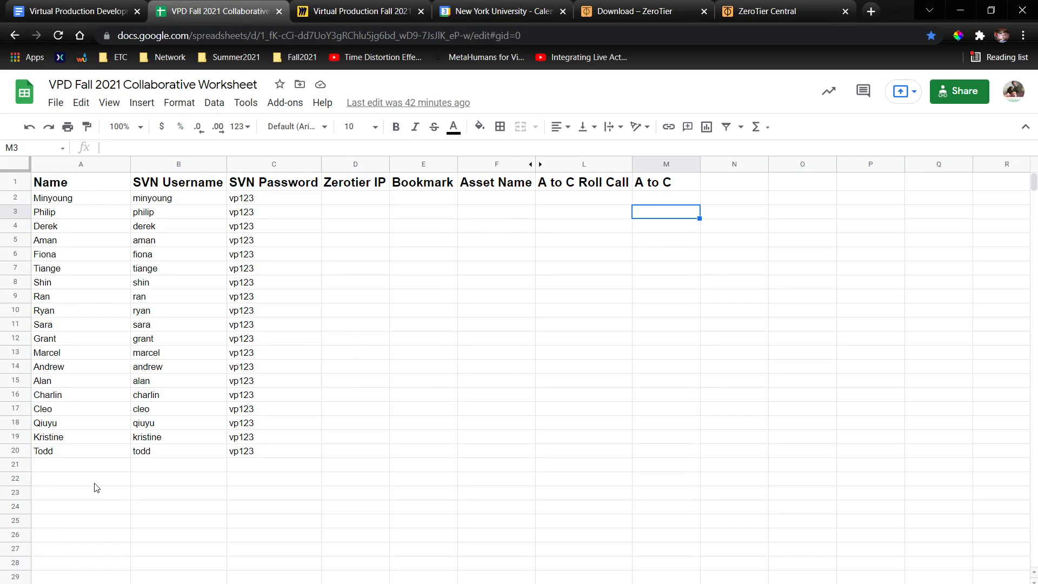
left_click(69, 483)
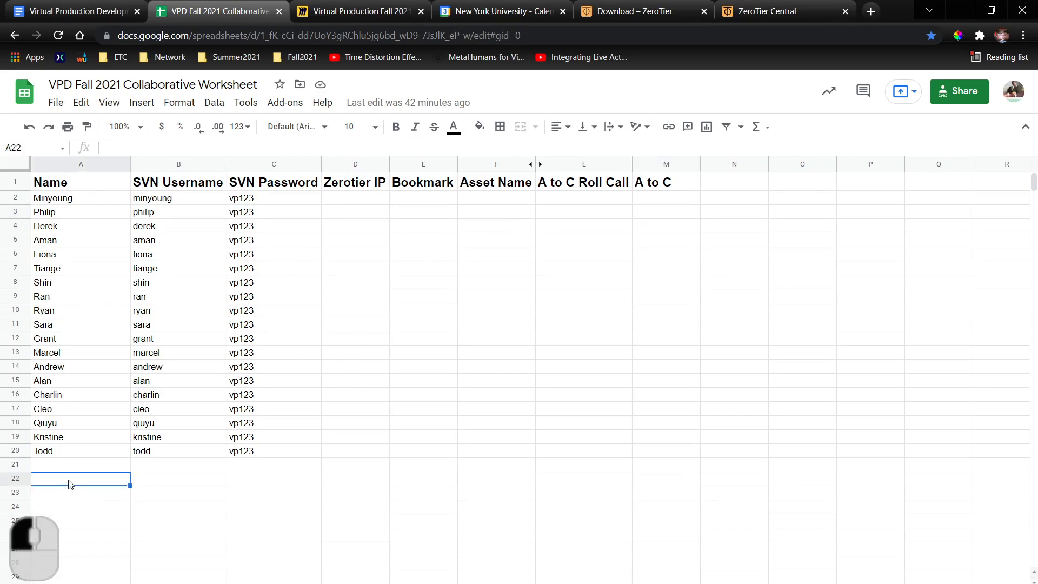
type("Zerotier")
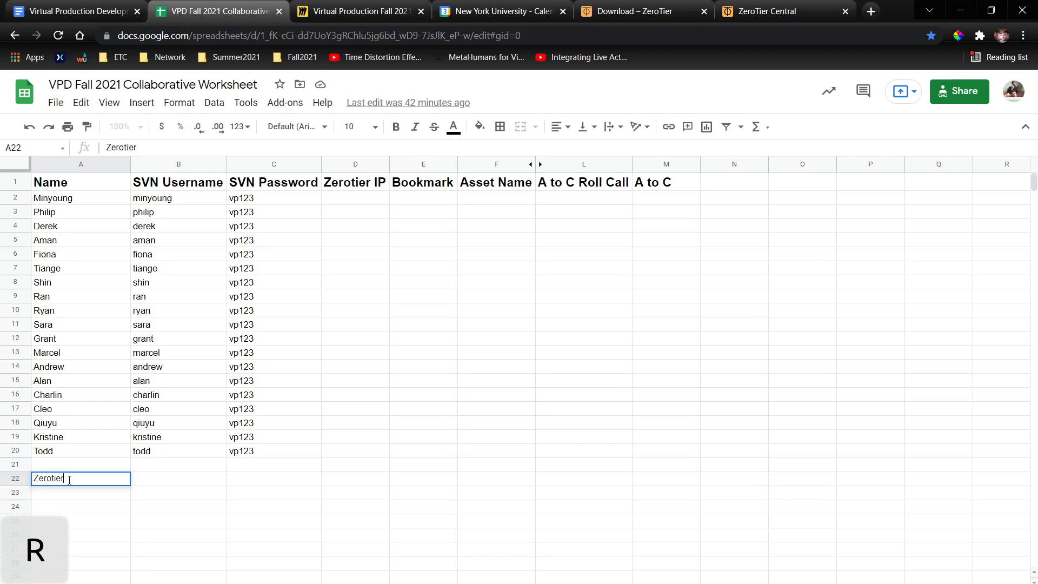
key("Return")
key("ctrl+v")
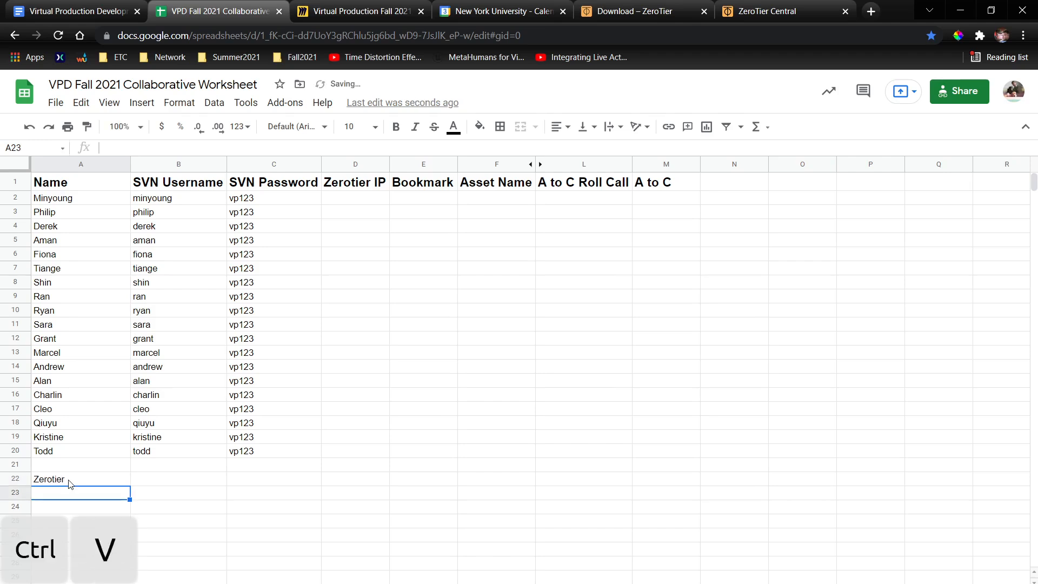
Copy the worksheet's web address and bring Slack to the front.
left_click(430, 42)
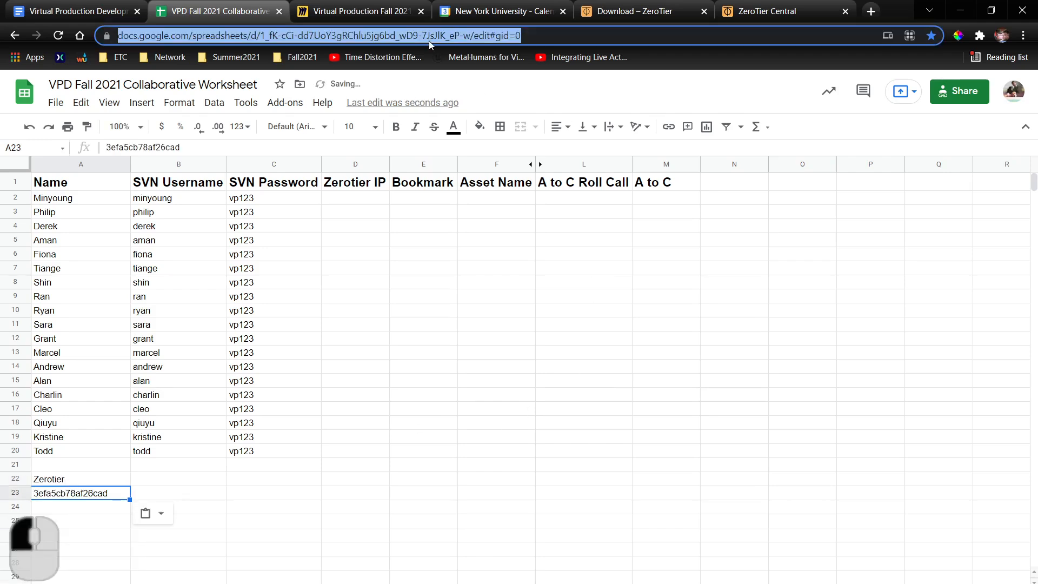
key("ctrl+c")
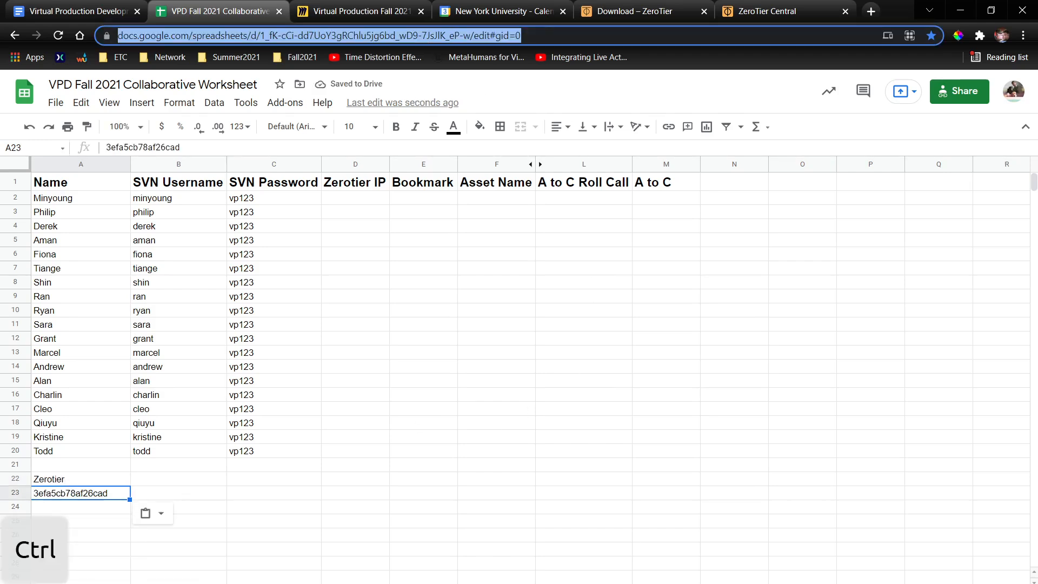
left_click(427, 583)
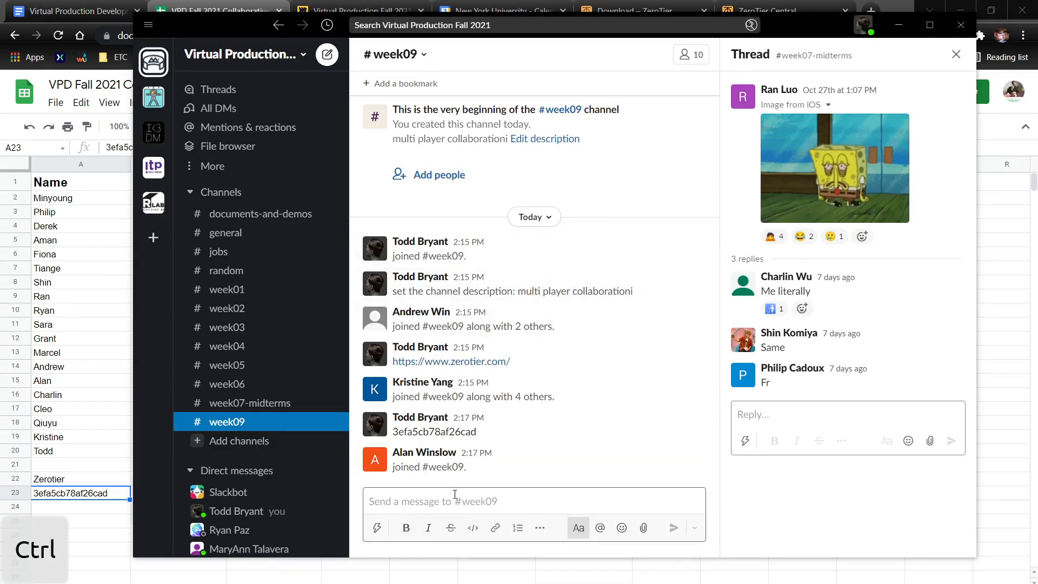
Send the worksheet link in #week09, then reselect cell A23 holding the network ID.
key("ctrl+v")
key("Return")
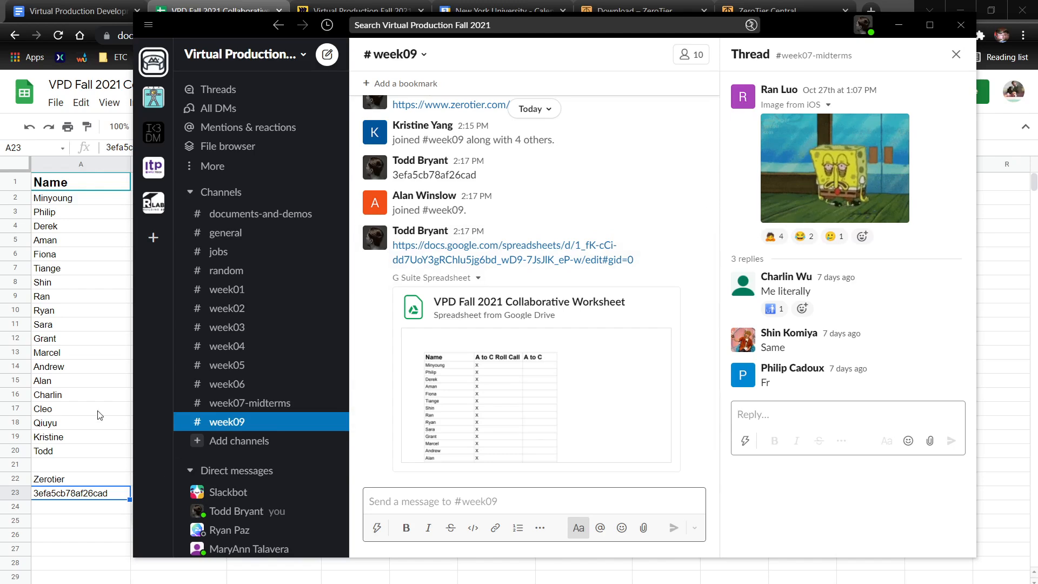
left_click(121, 506)
left_click(93, 497)
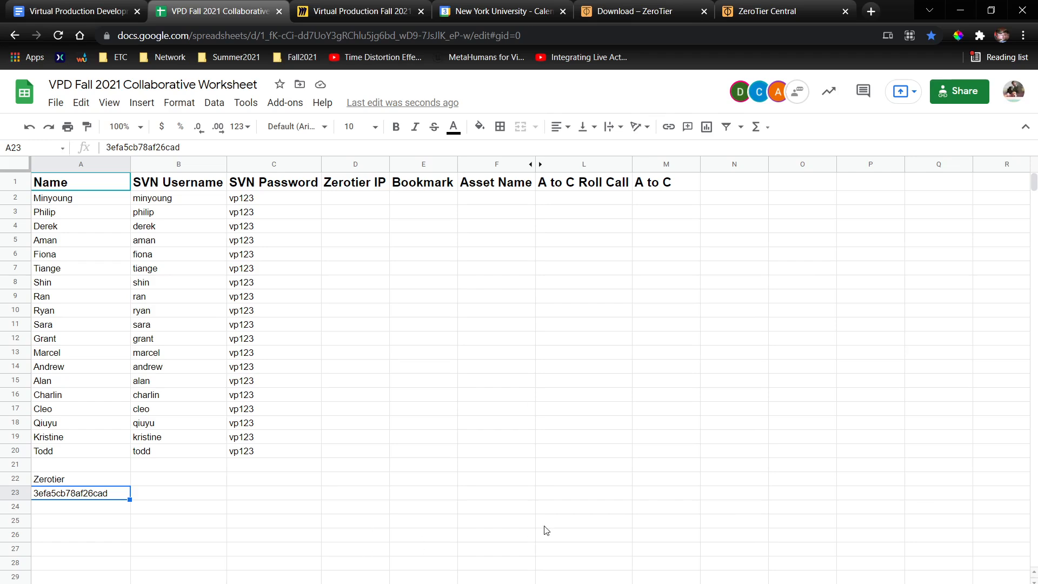
left_click(851, 583)
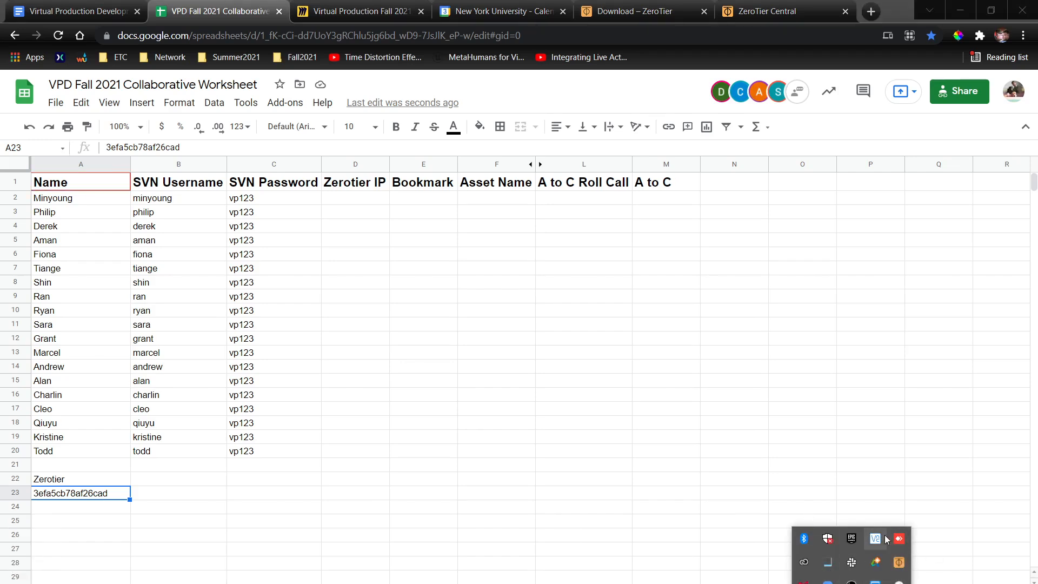
left_click(897, 563)
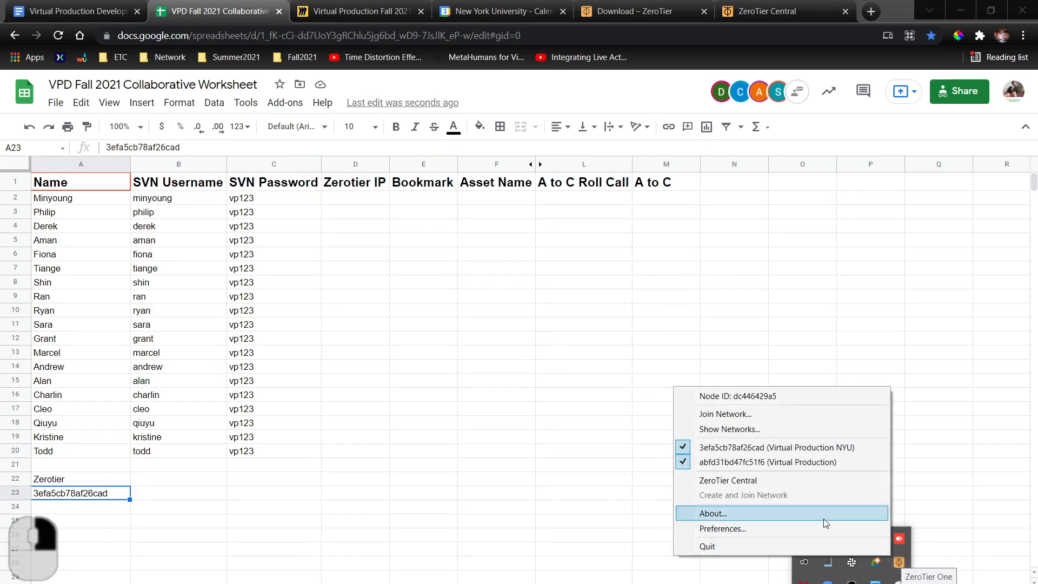
left_click(790, 527)
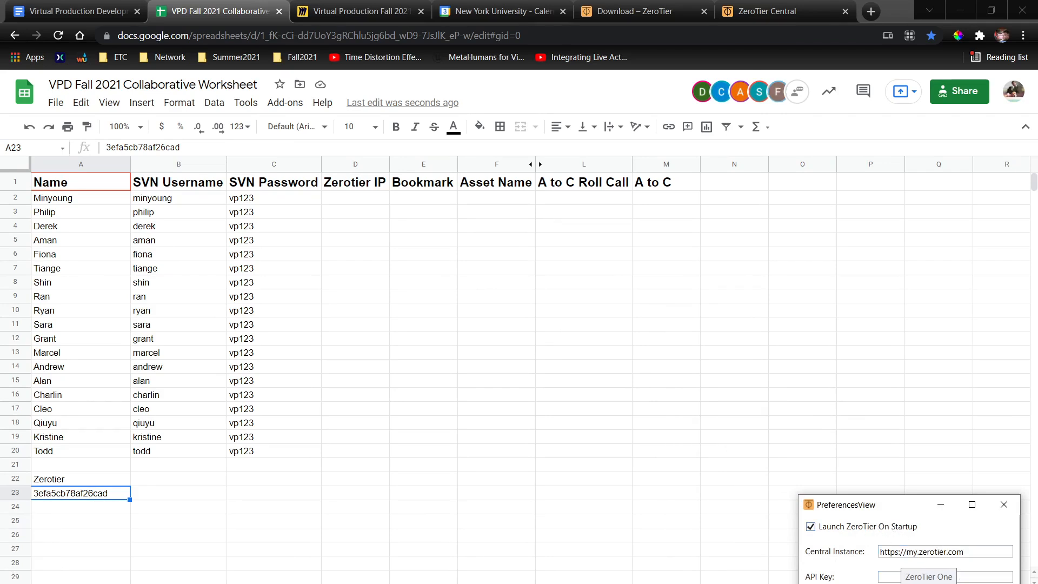
left_click(1003, 504)
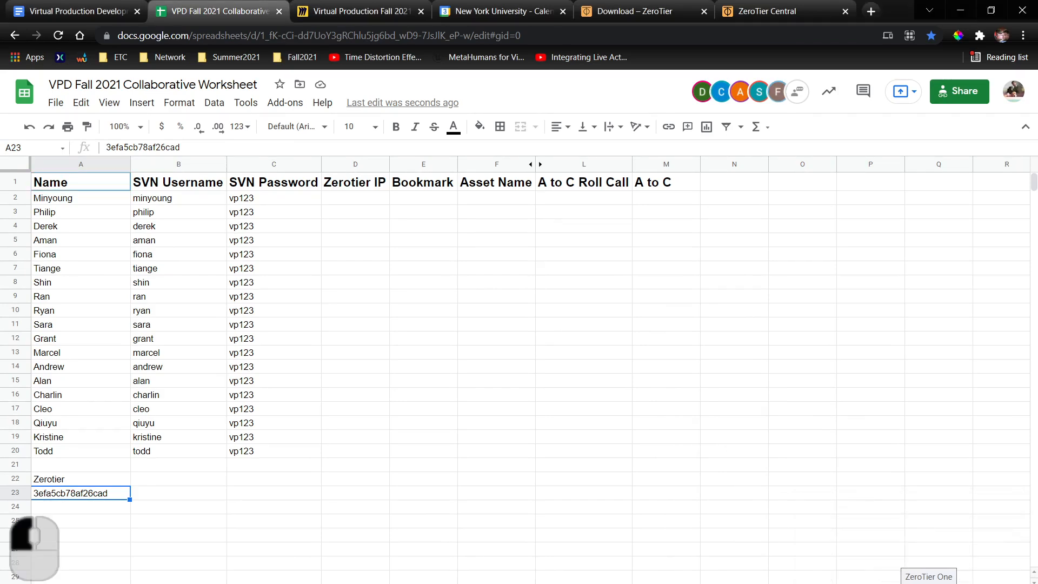
left_click(851, 583)
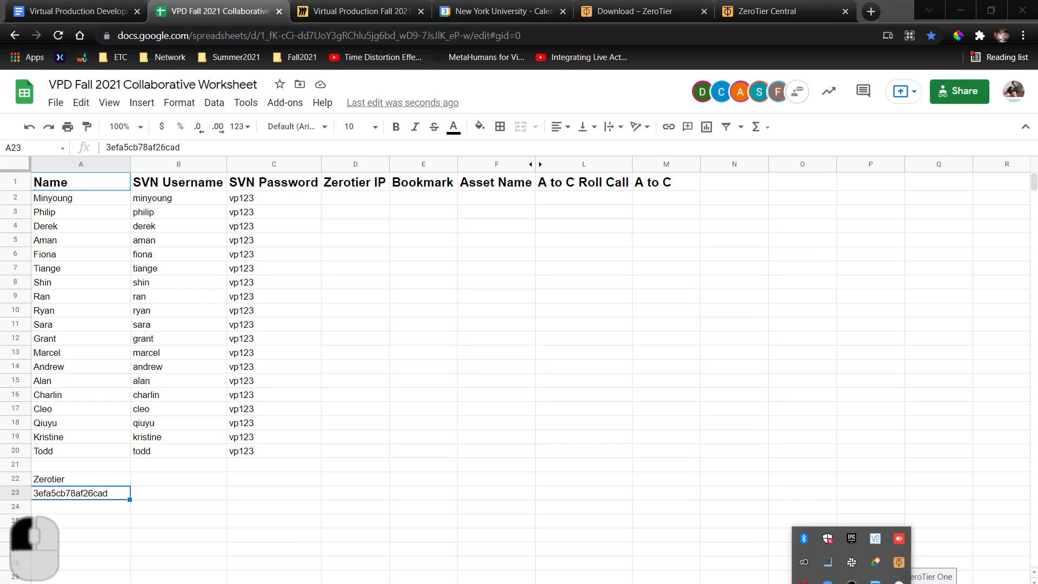
Open ZeroTier One's Join Network window from the Windows tray icon.
right_click(900, 563)
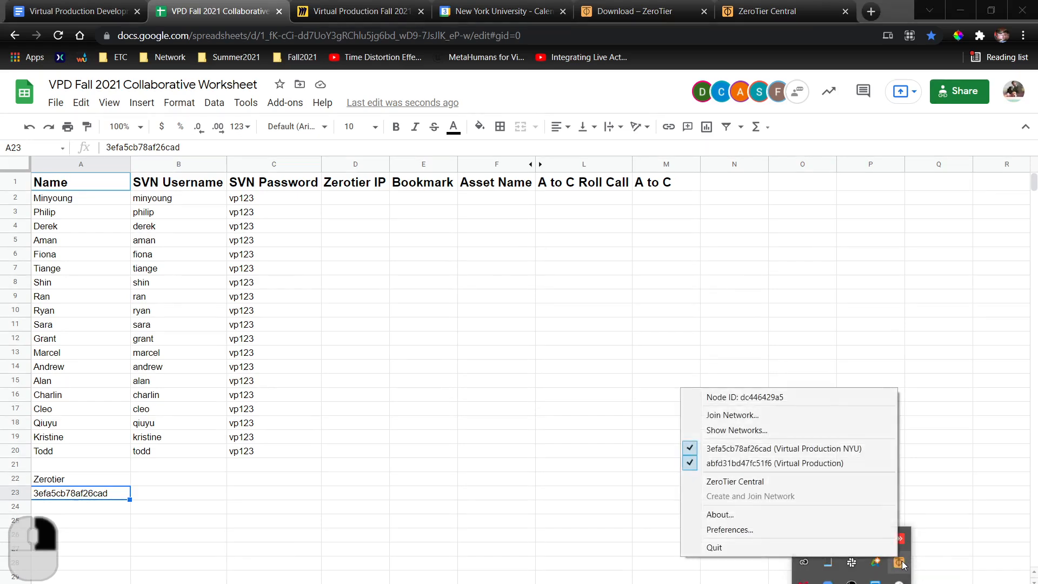
left_click(778, 420)
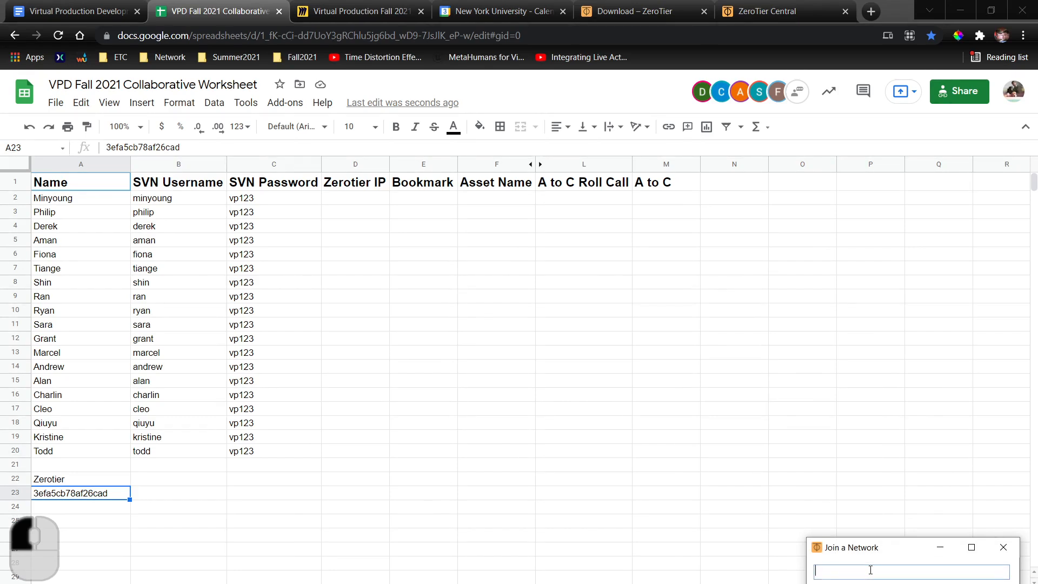
key("ctrl+v")
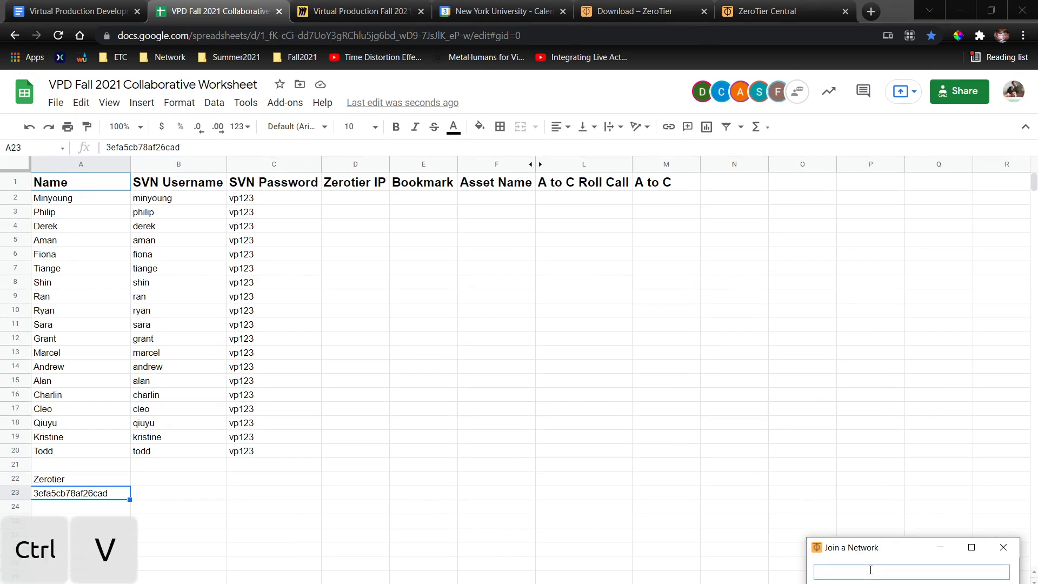
right_click(79, 489)
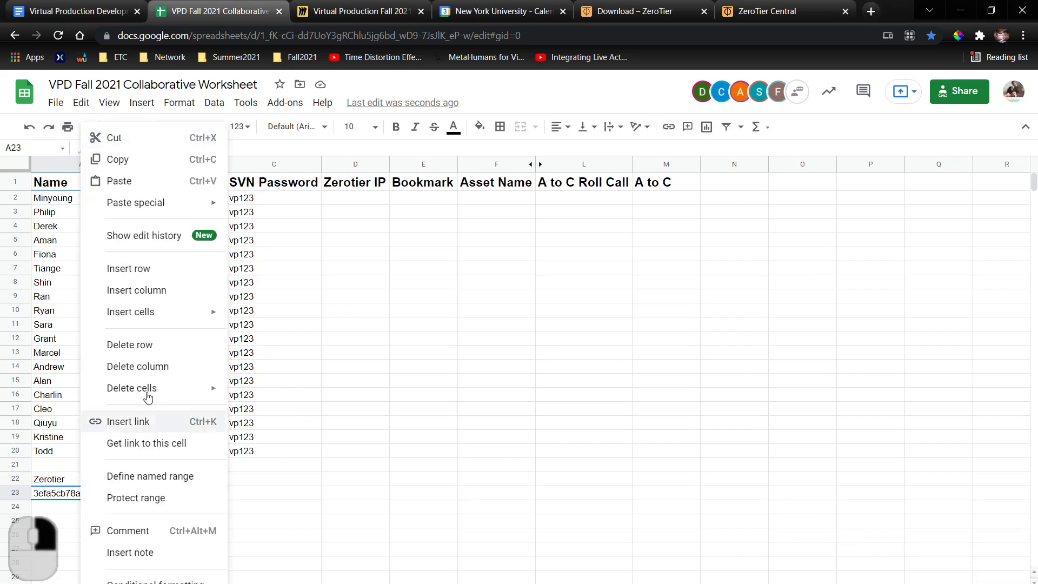
left_click(128, 155)
key("alt+Tab")
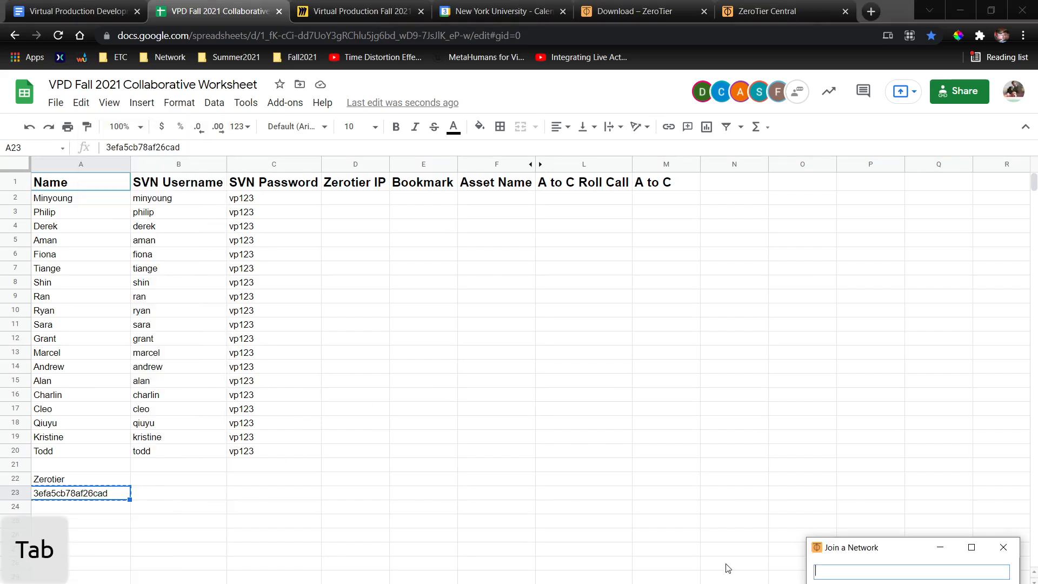
key("ctrl+v")
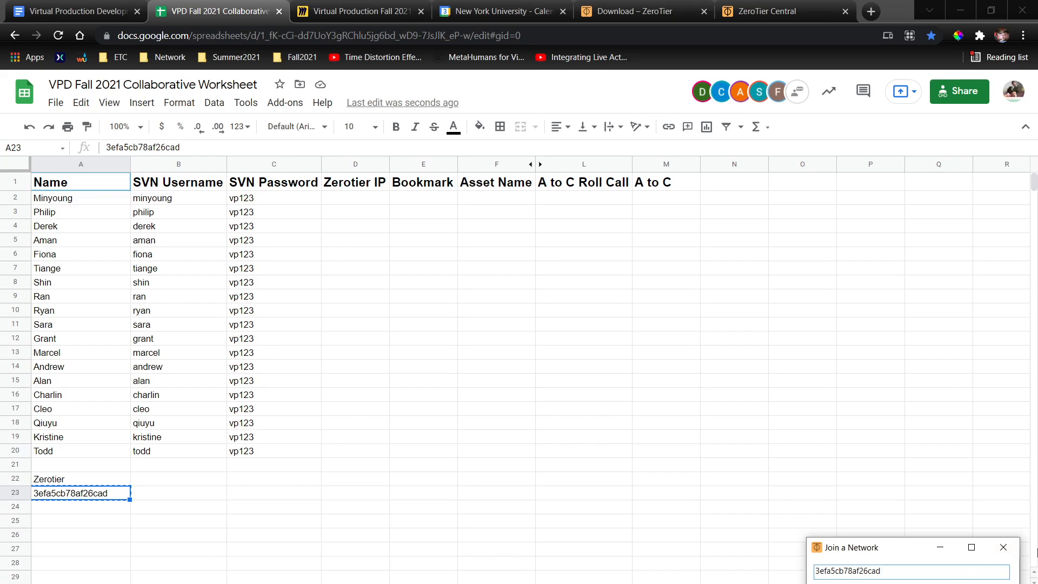
left_click(1015, 554)
left_click(541, 583)
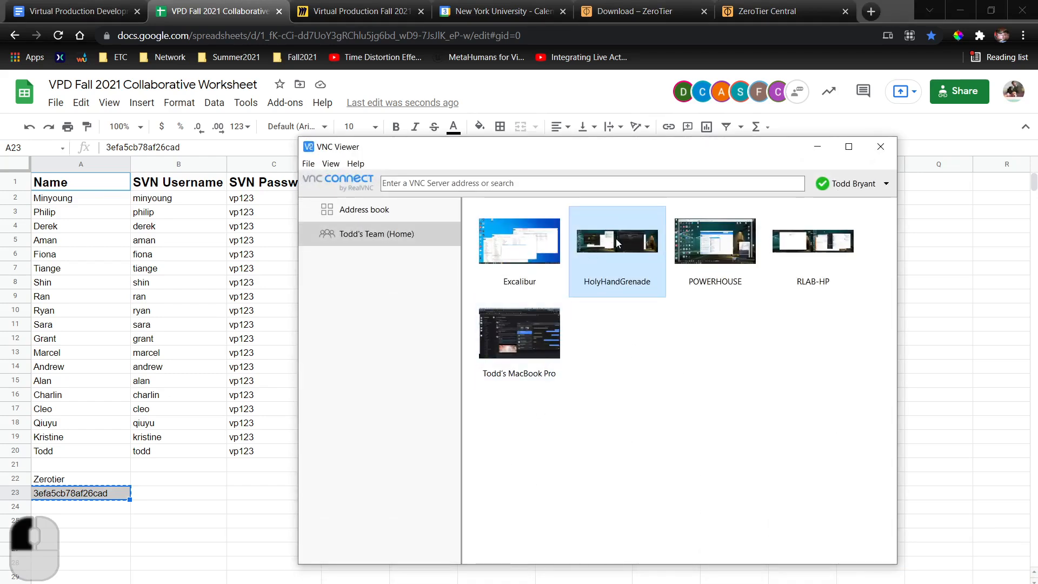
Connect to the MacBook Pro in VNC Viewer and authenticate with the VNC password.
double_click(518, 336)
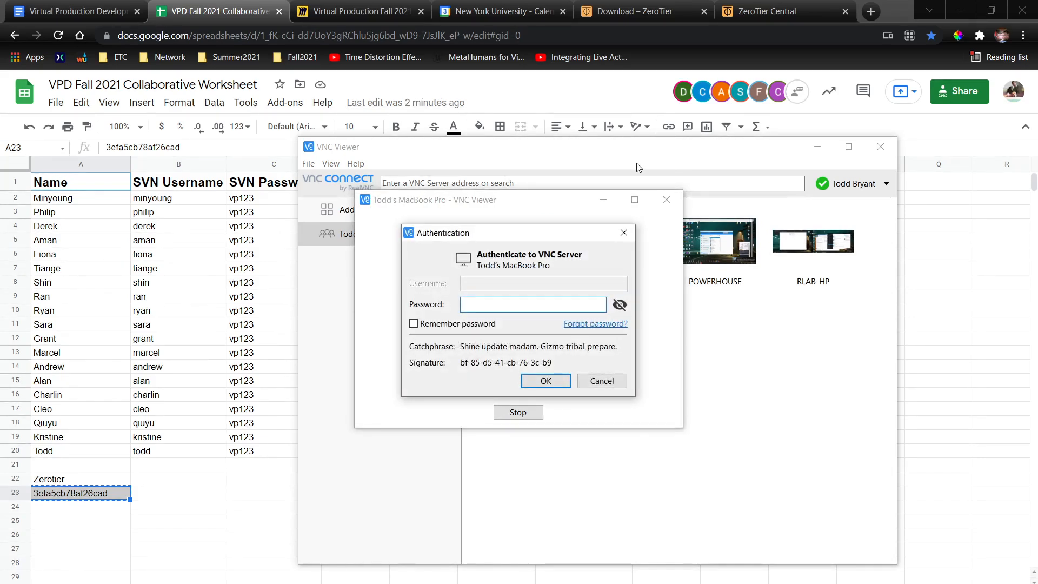
type("•••••••••")
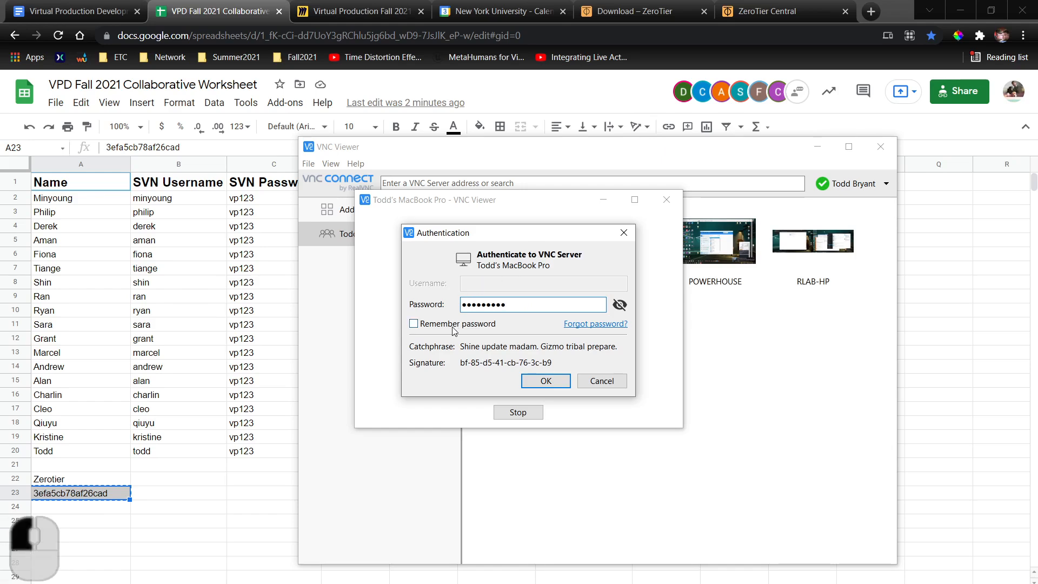
left_click(546, 381)
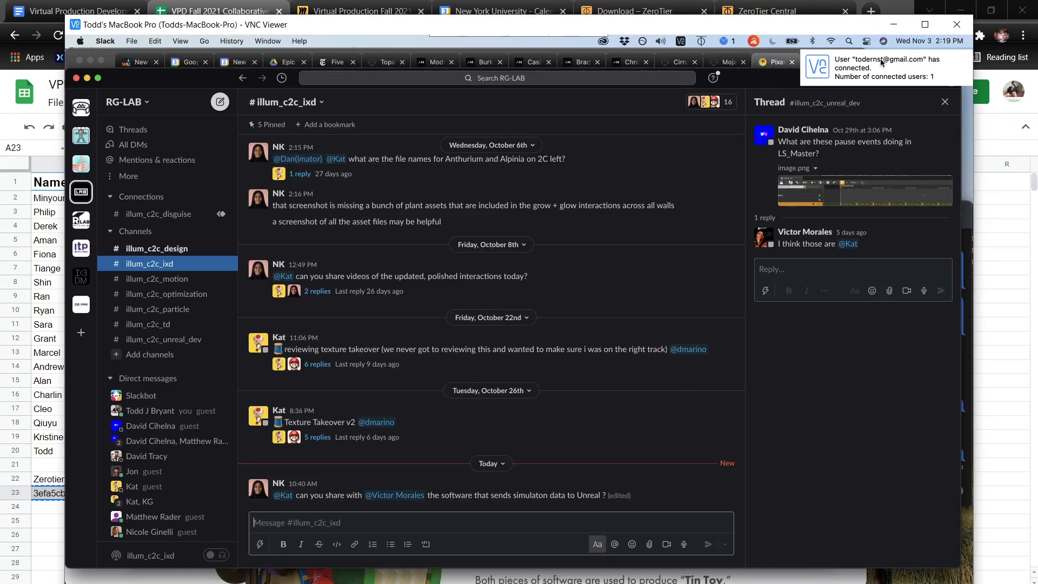
Minimize the Slack, Mail, Messages and TorGuard windows on the remote Mac.
left_click(91, 62)
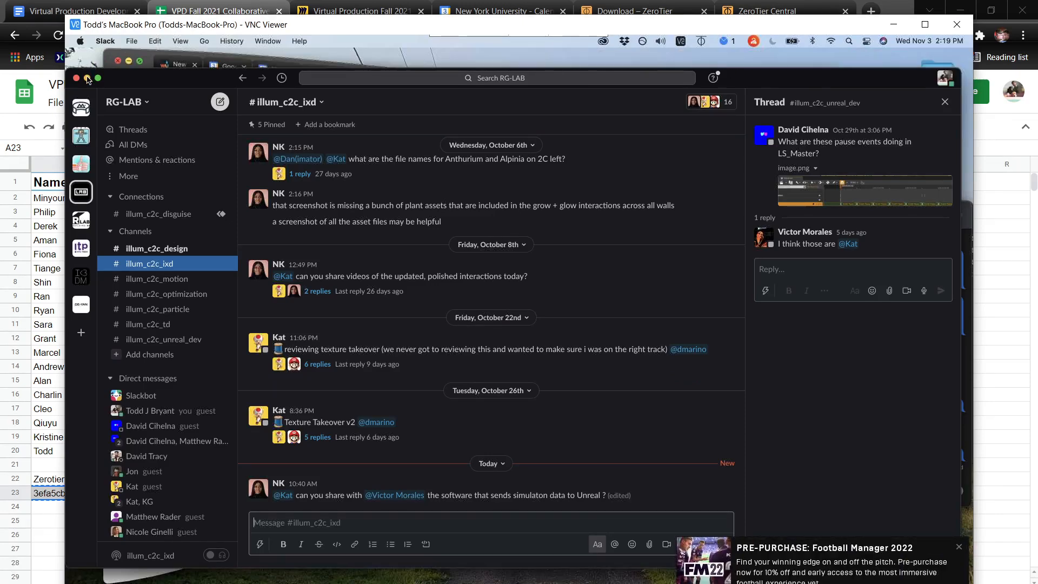
left_click(87, 80)
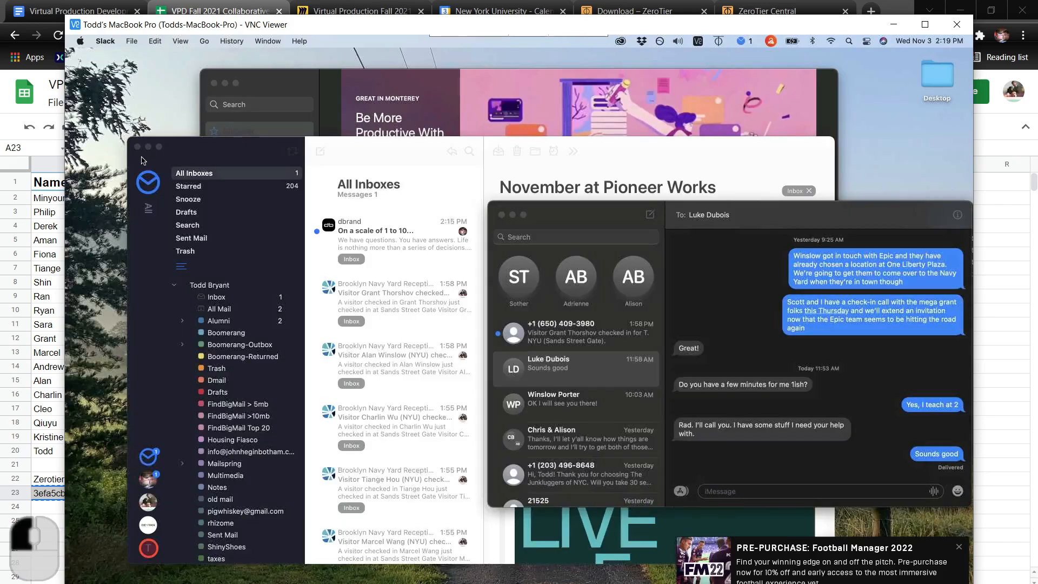
left_click(378, 204)
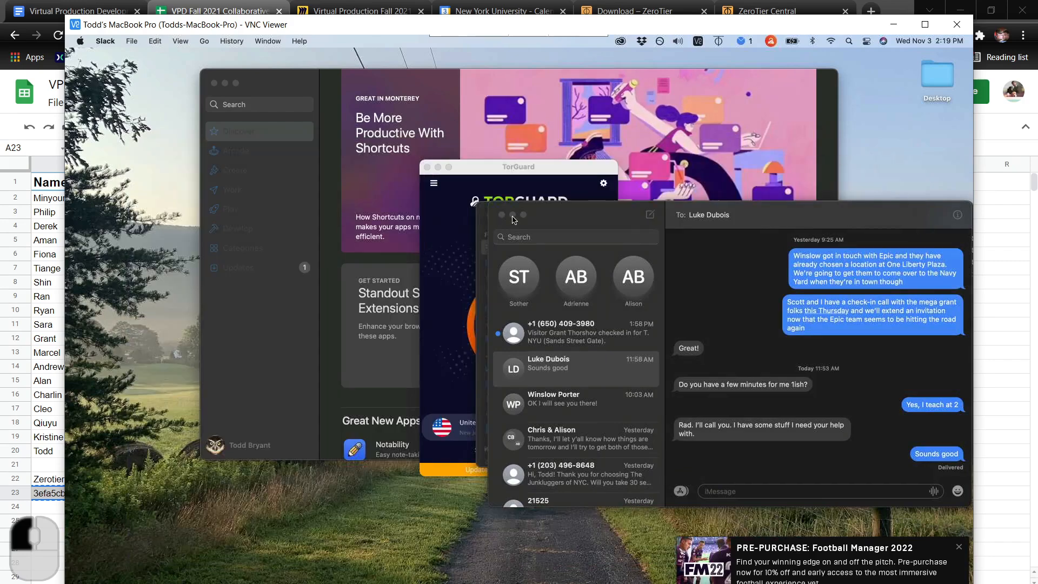
left_click(512, 215)
left_click(438, 168)
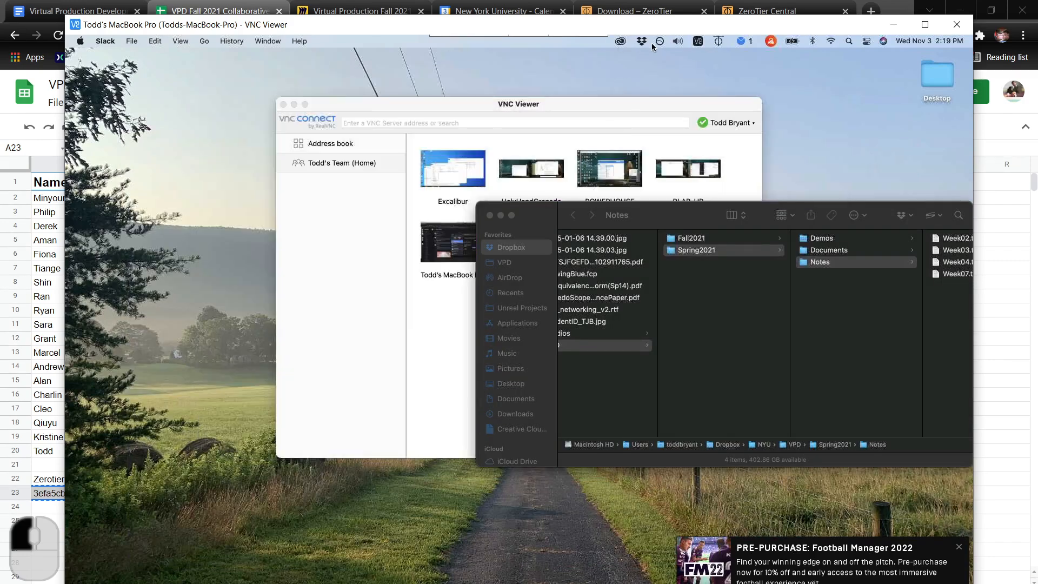
On the Mac, tick Allow Default Route, DNS and Global in Join Network, then close without joining.
left_click(723, 42)
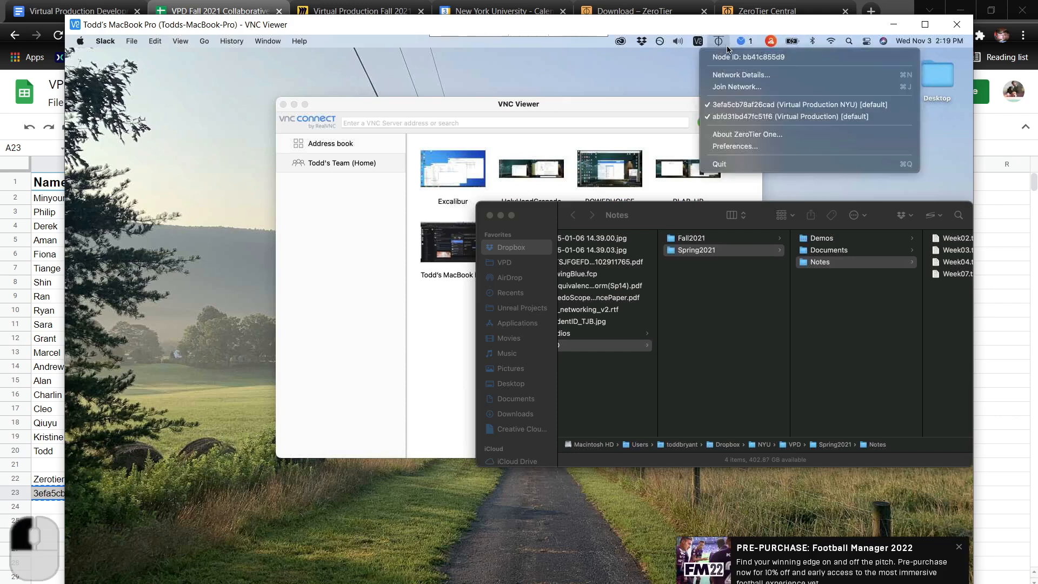
left_click(748, 89)
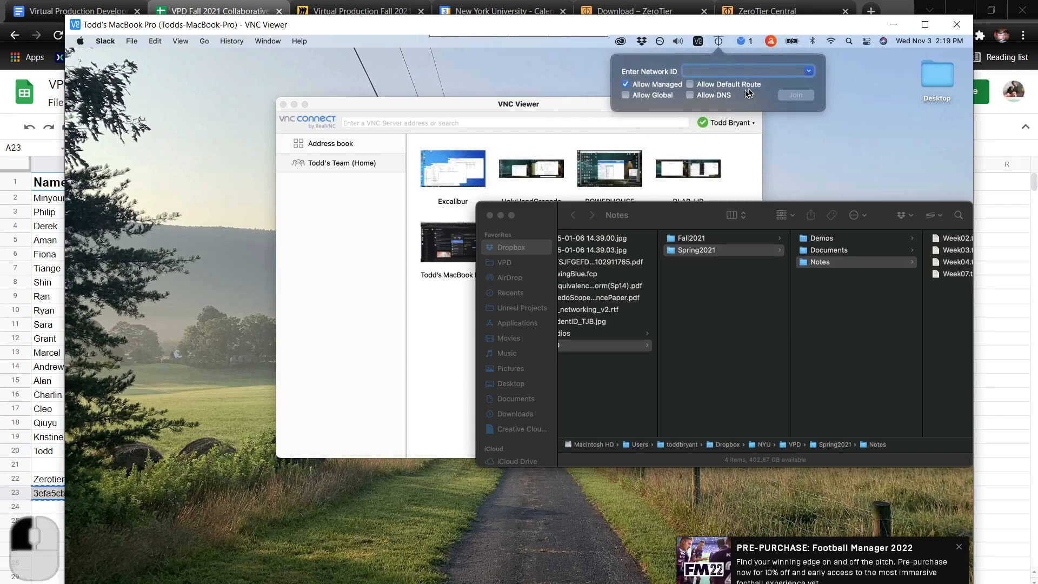
left_click(714, 84)
left_click(703, 95)
left_click(670, 97)
left_click(721, 72, "ctrl")
left_click(715, 73)
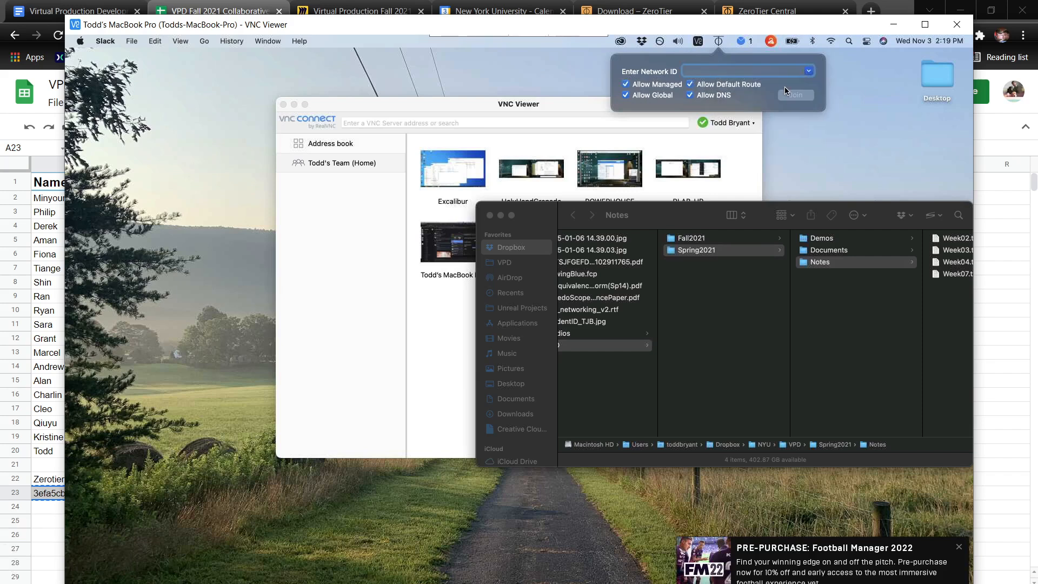
left_click(857, 85)
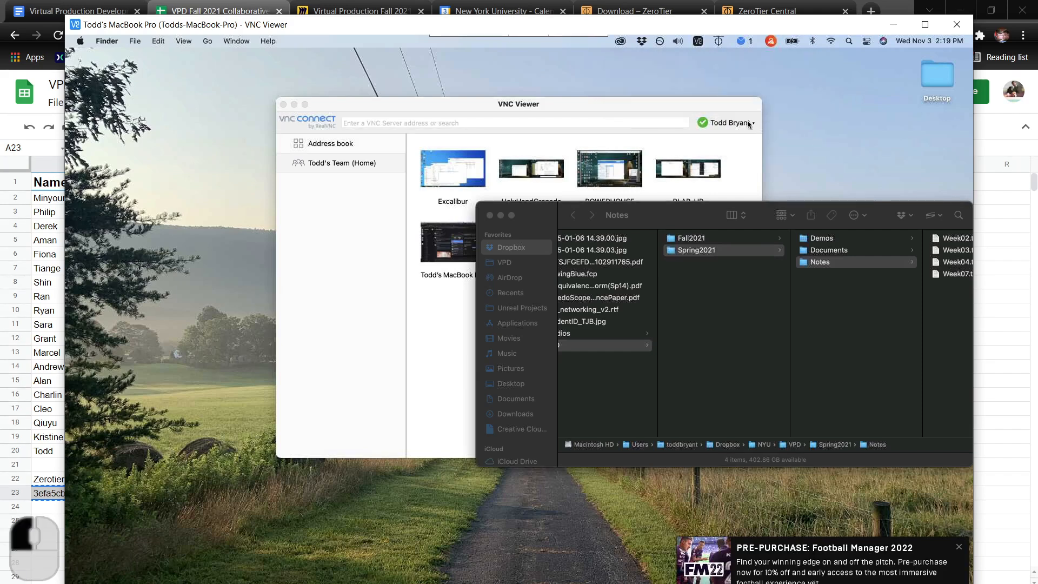
Minimize the remote Mac session and VNC Viewer to reveal the worksheet.
left_click(897, 28)
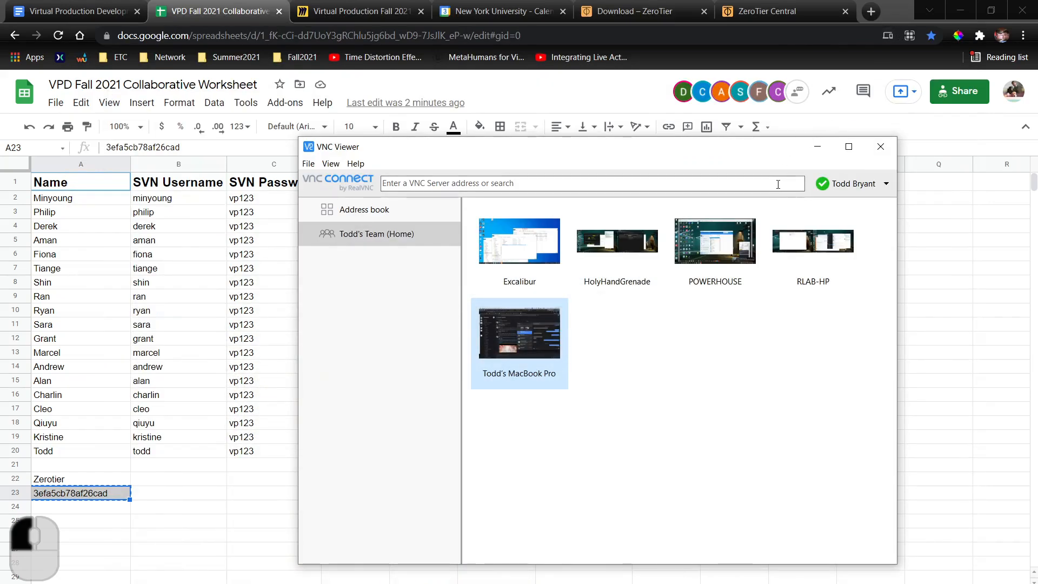
left_click(817, 147)
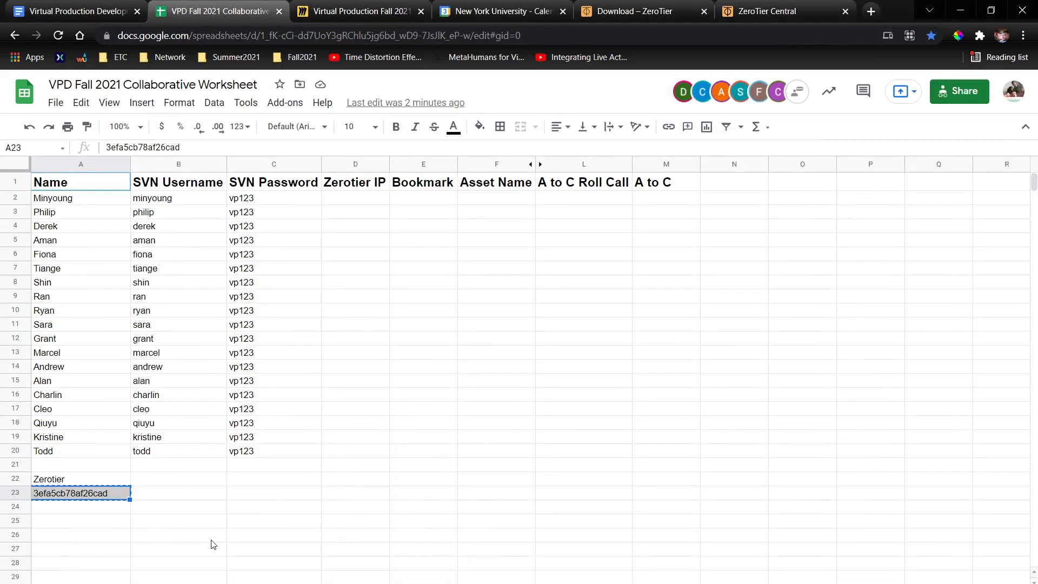
left_click(108, 583)
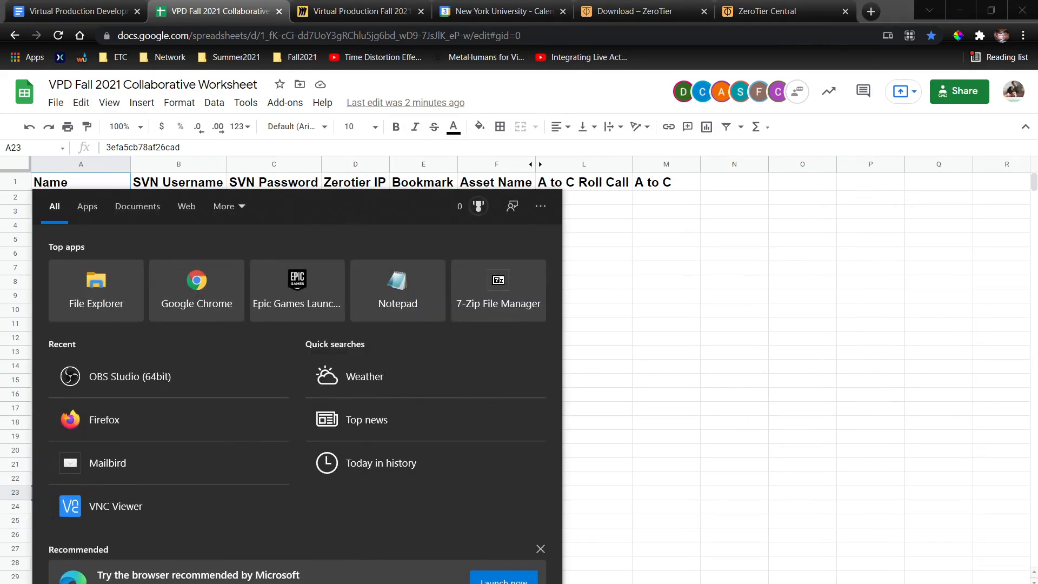
Launch Command Prompt with cmd, then bring the MacBook Pro remote session back to the front.
type("cmd")
key("Return")
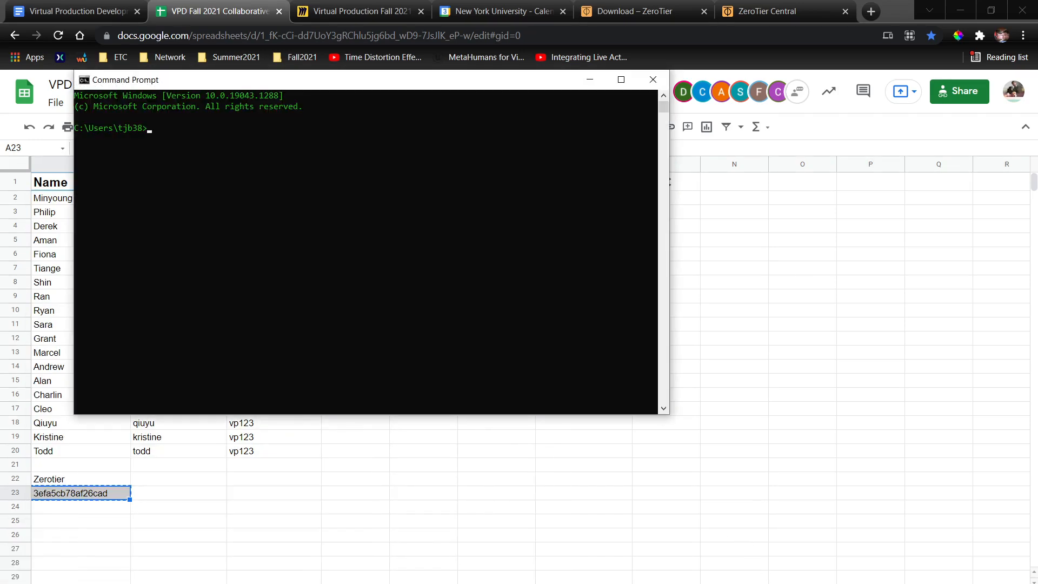
left_click(418, 583)
left_click(462, 574)
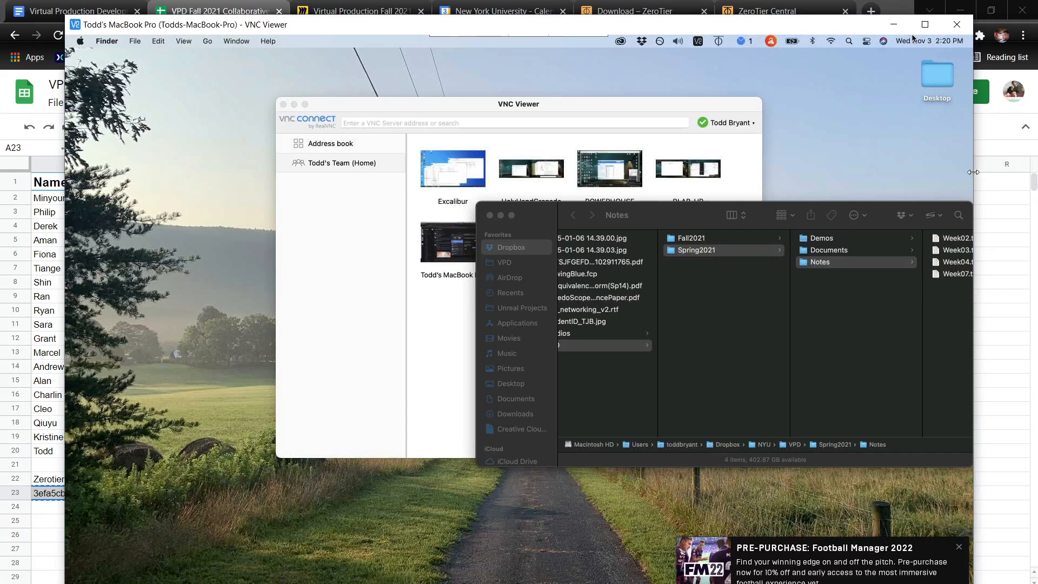
left_click(961, 158)
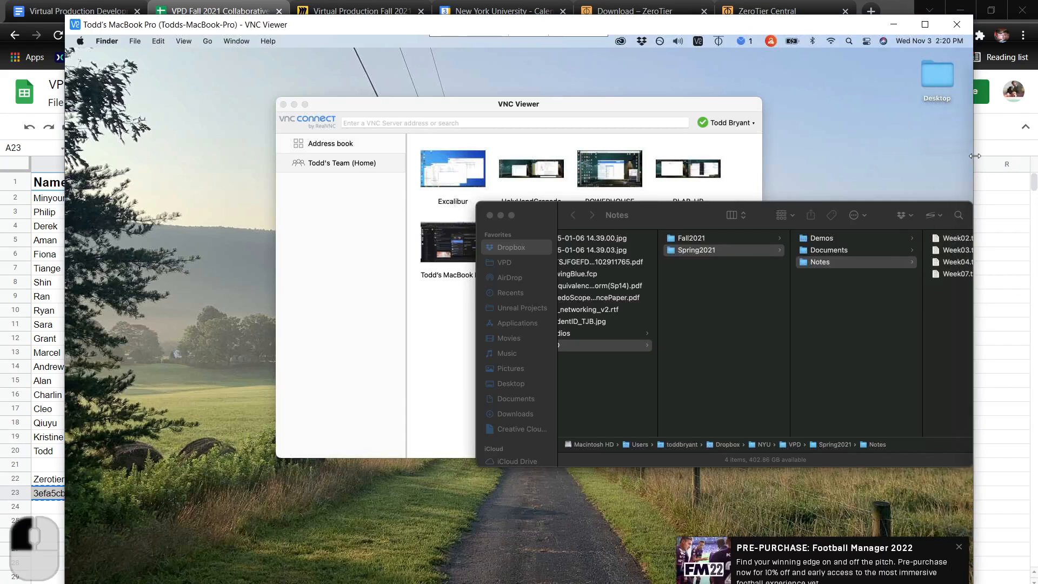
Open a Terminal window from the Mac's Dock and move it onto the desktop.
mouse_move(971, 160)
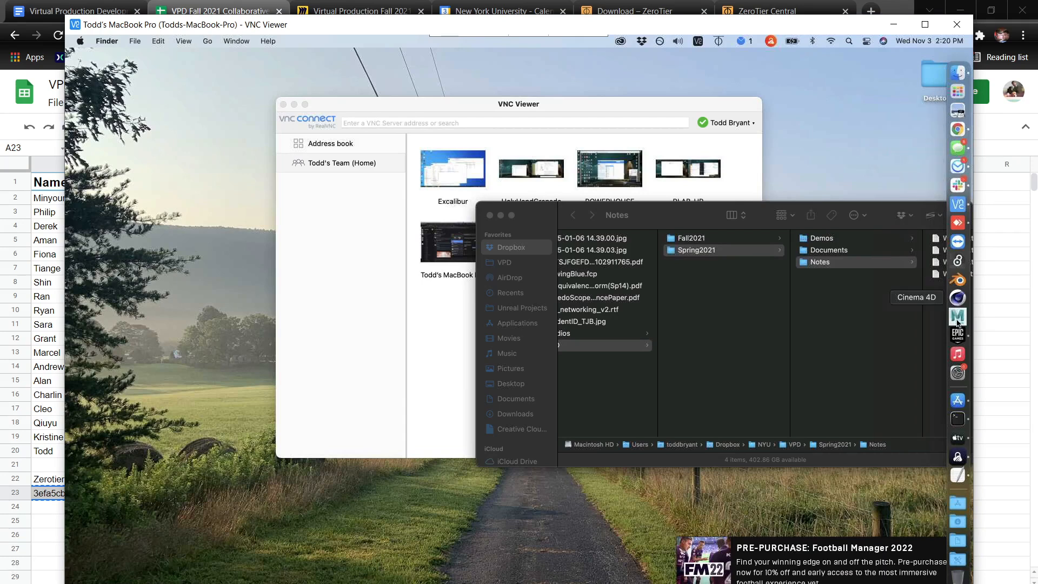
left_click(957, 420)
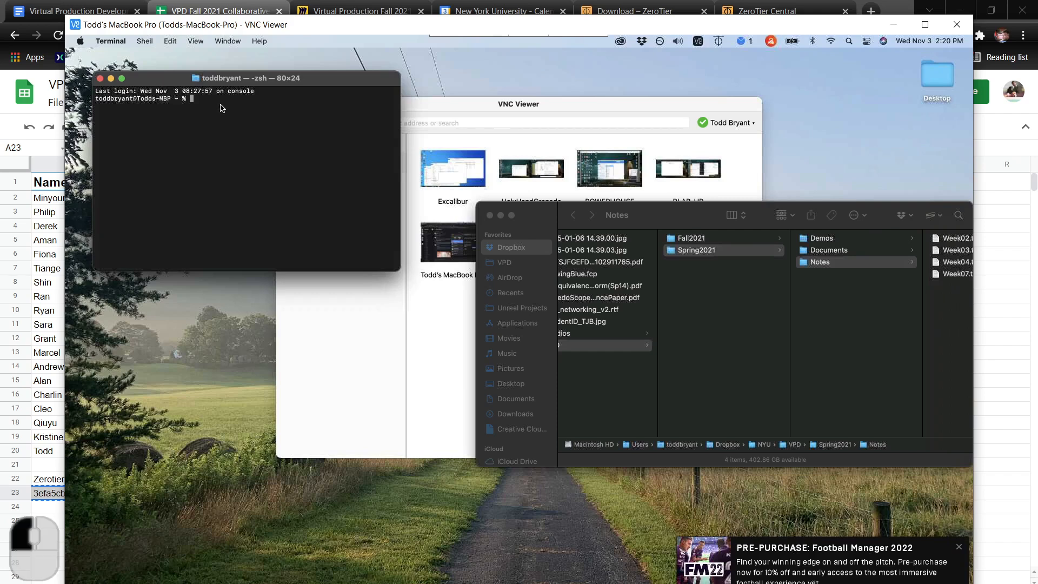
left_click_drag(126, 73, 185, 93)
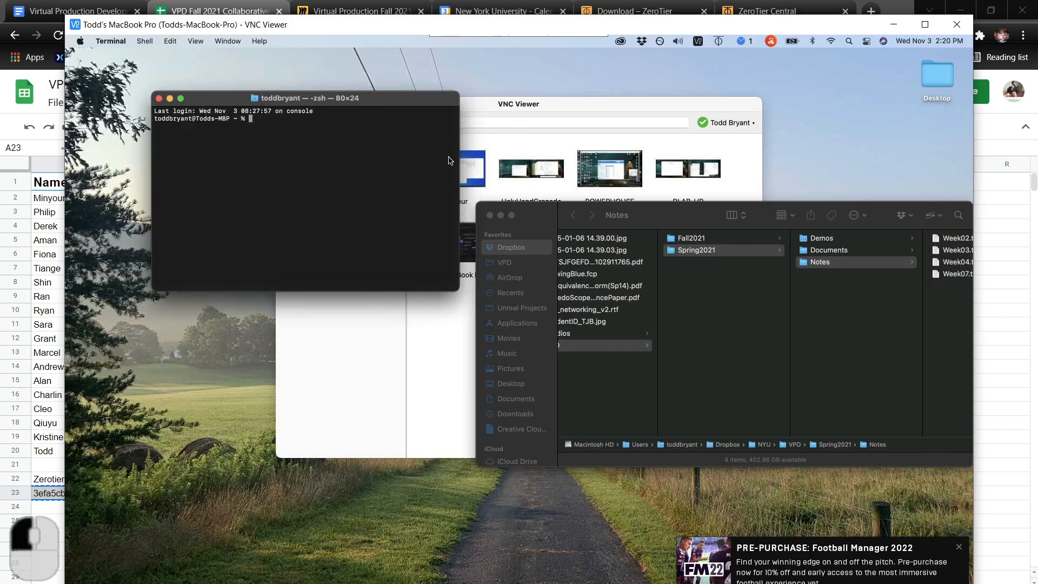
Show the Mac's ZeroTier network details and highlight managed IP 192.168.192.233/24.
left_click(718, 42)
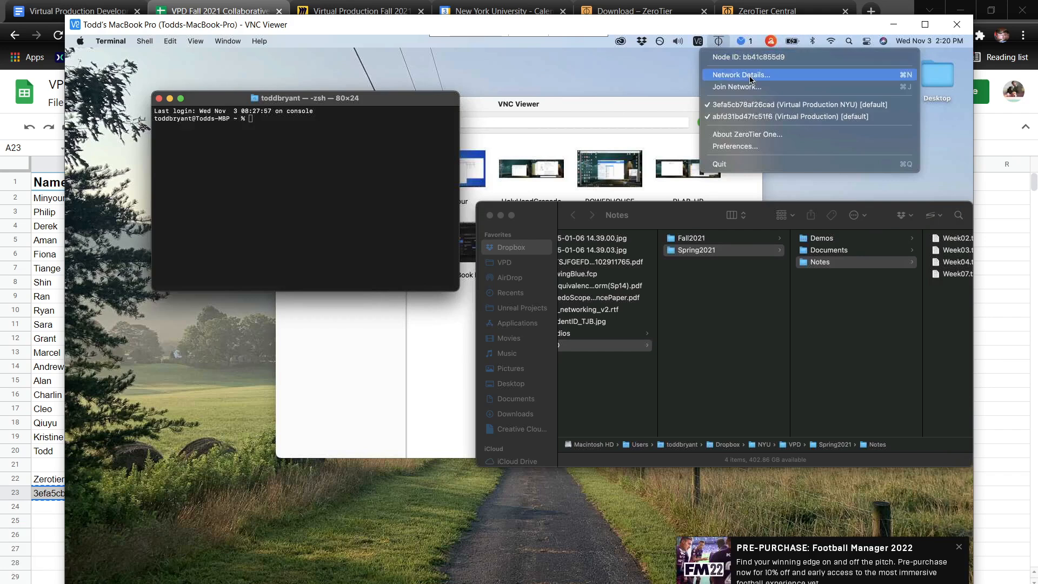
left_click(750, 77)
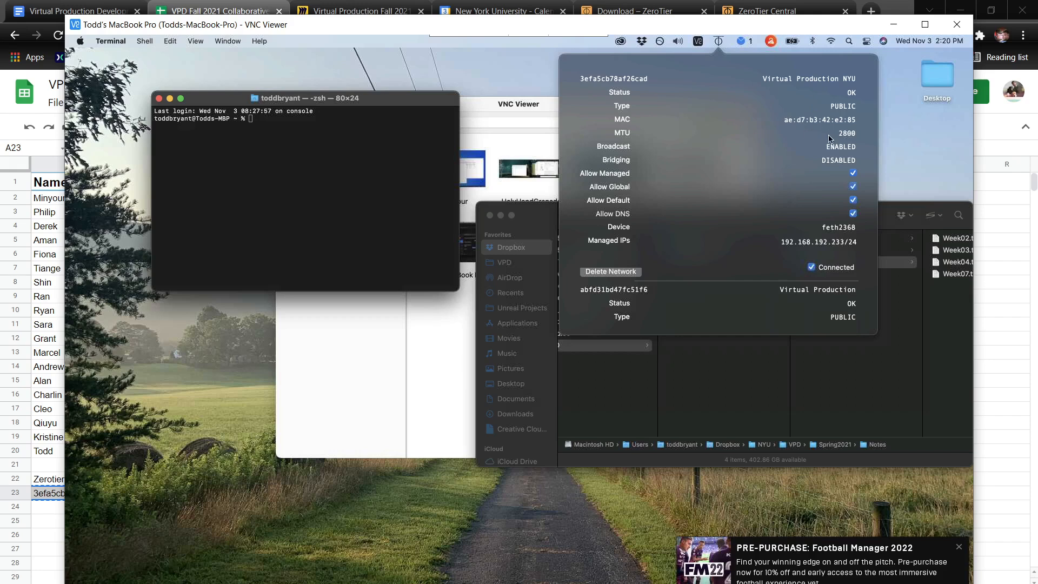
left_click_drag(776, 247, 831, 246)
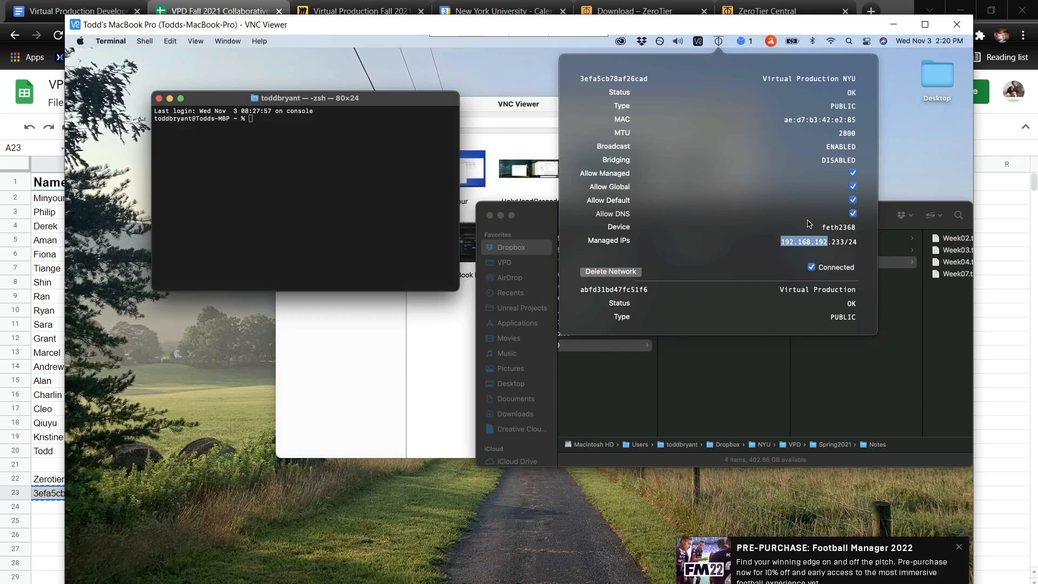
left_click(851, 583)
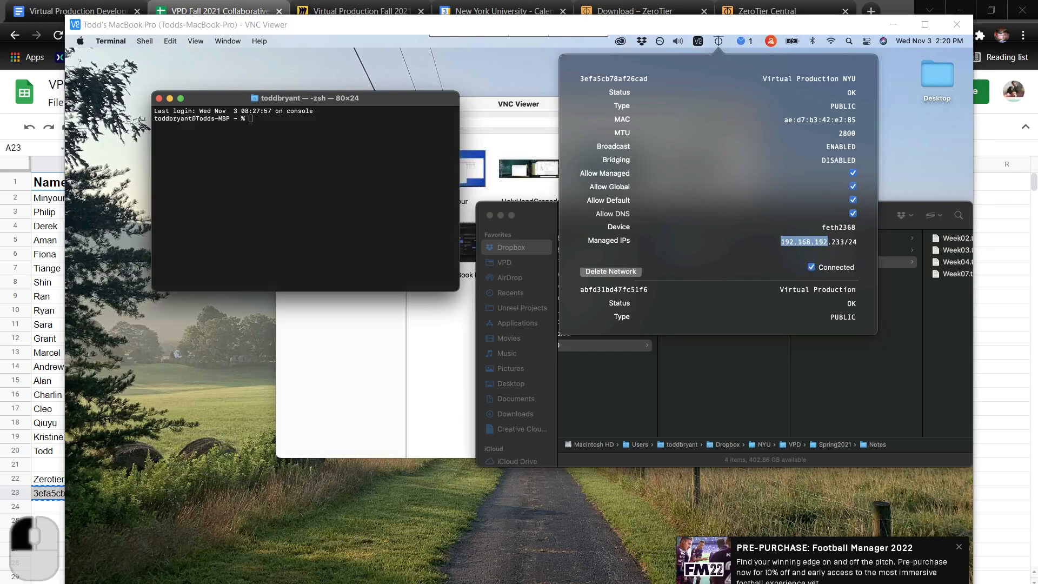
Copy the PC's managed IP 192.168.192.242 from ZeroTier's network details, then return to the worksheet.
right_click(899, 567)
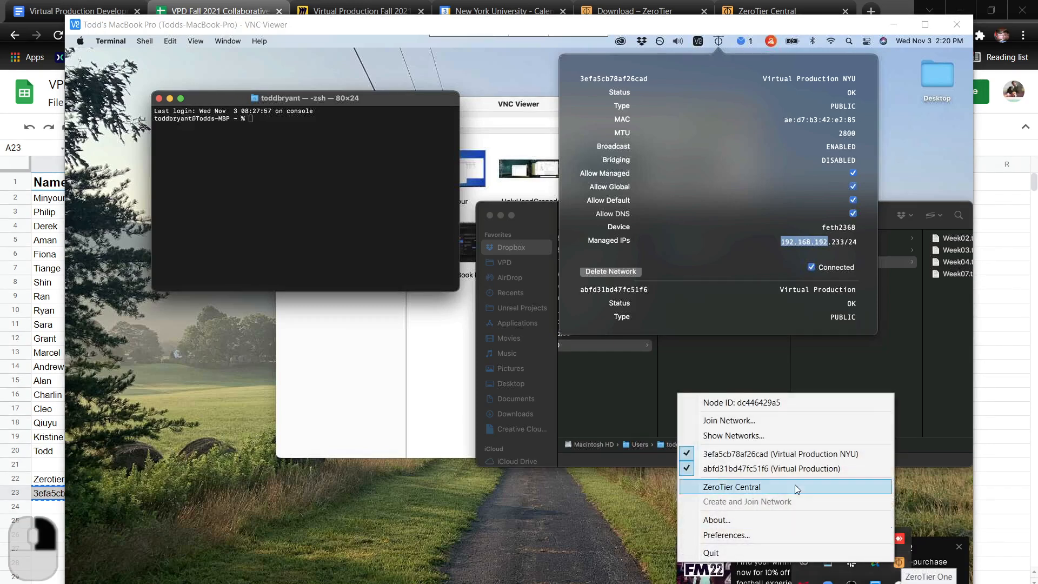
left_click(819, 436)
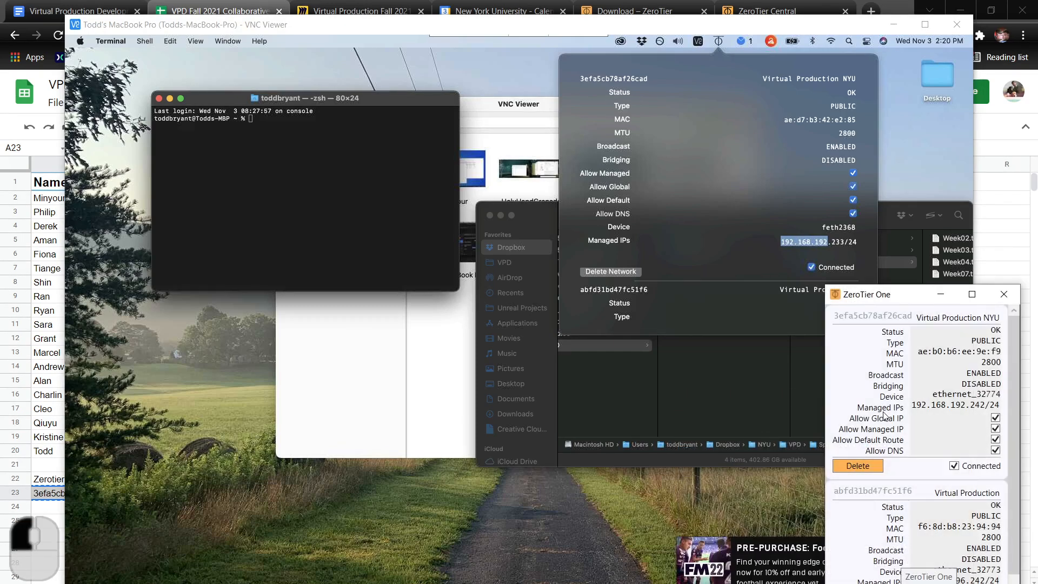
left_click_drag(983, 405, 908, 417)
left_click(977, 408)
left_click_drag(984, 405, 913, 410)
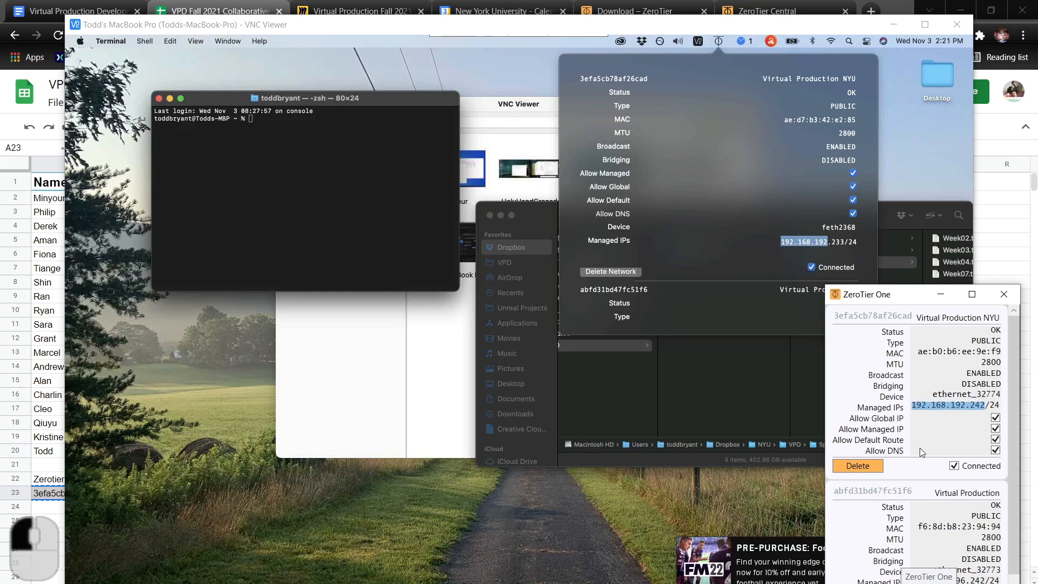
key("ctrl+c")
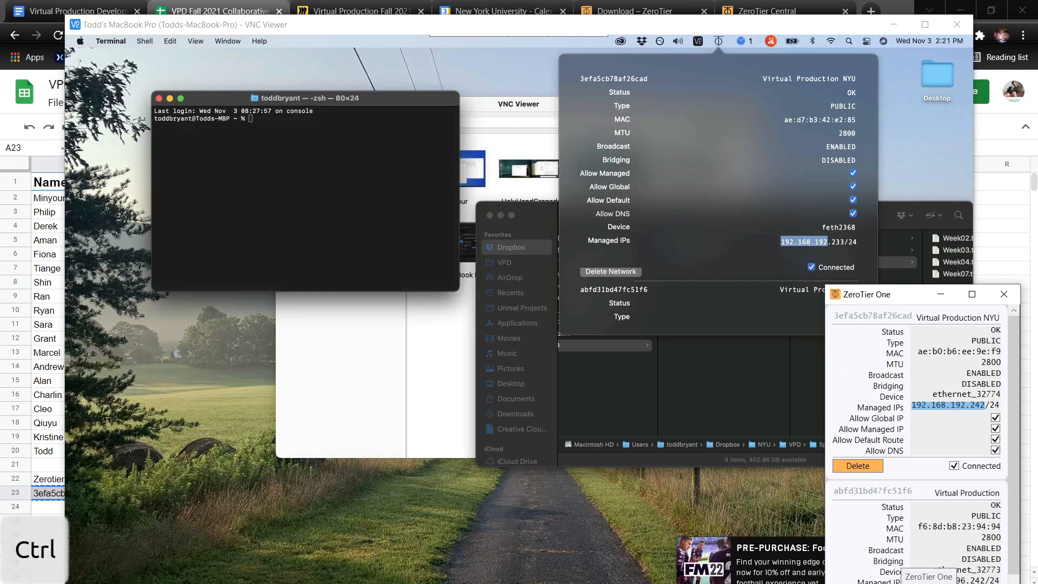
left_click(52, 271)
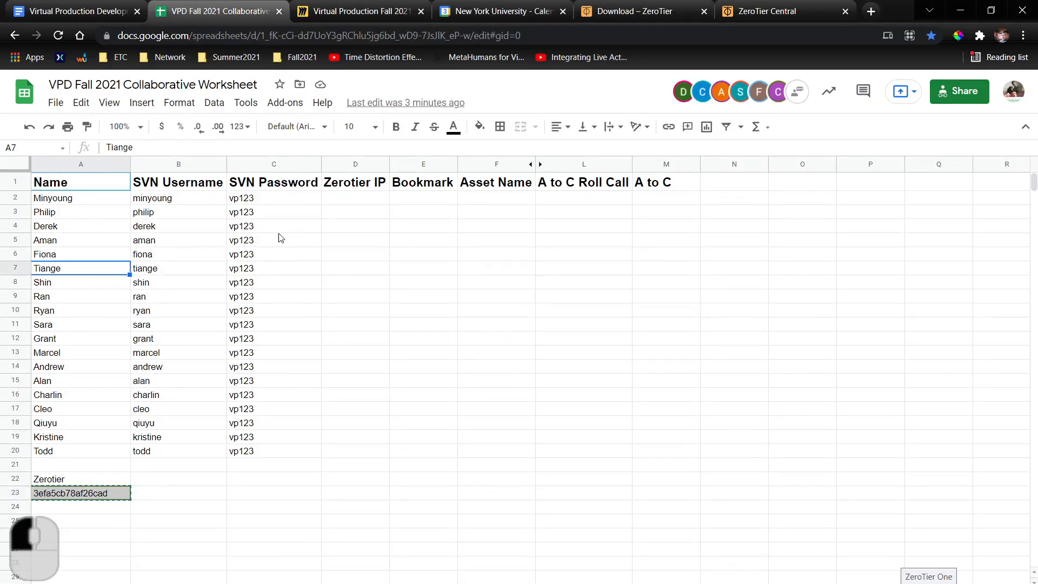
Paste 192.168.192.242 into cell D20 under Zerotier IP and widen column D to fit it.
left_click(357, 181)
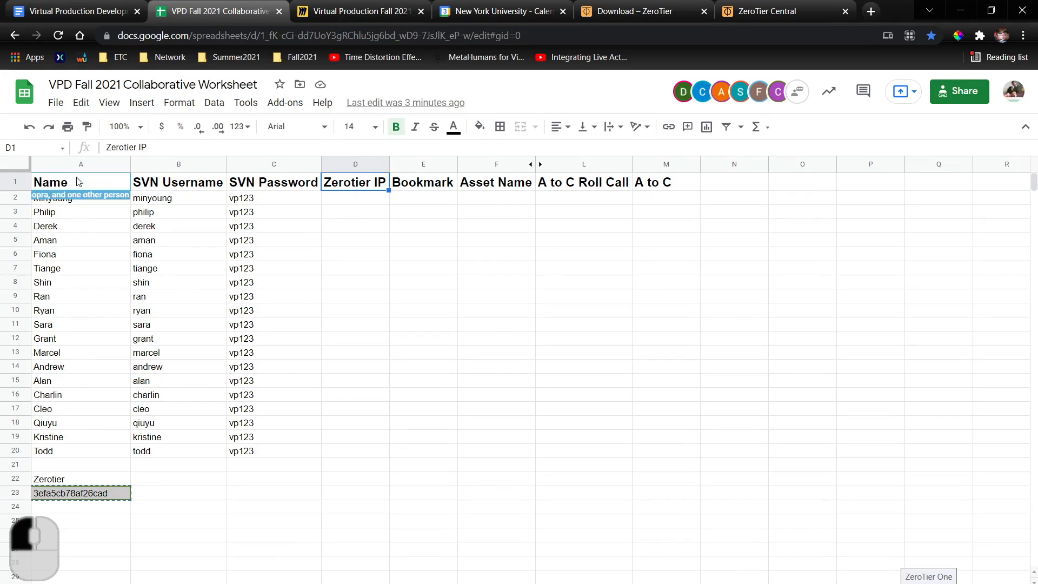
left_click(354, 454)
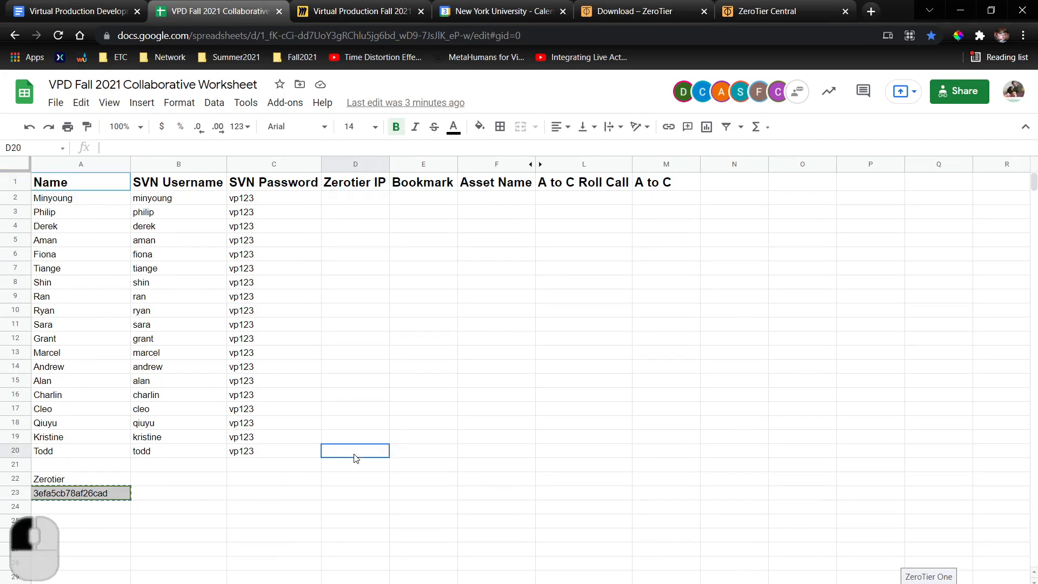
key("ctrl+v")
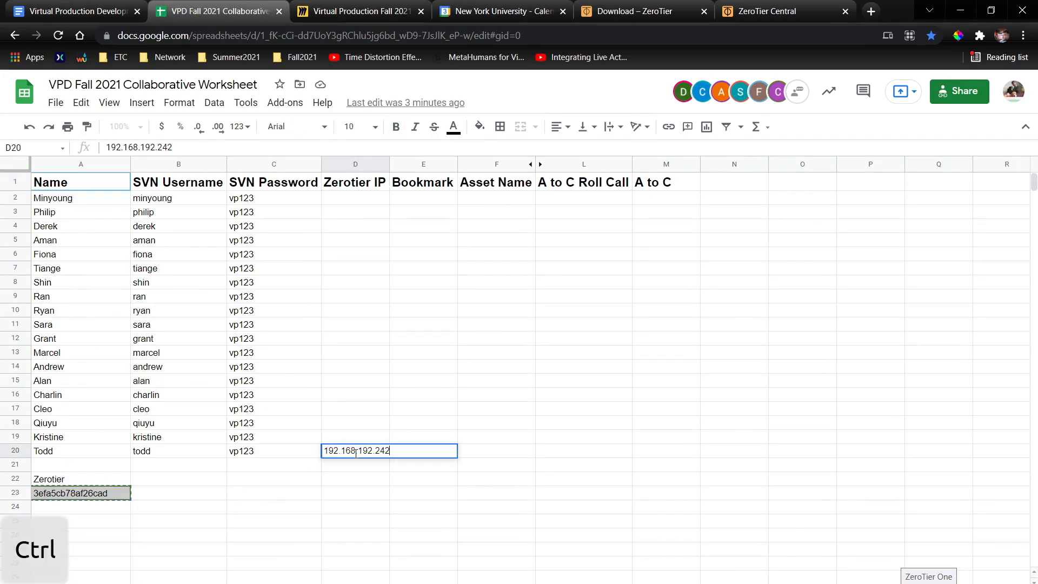
left_click(387, 508)
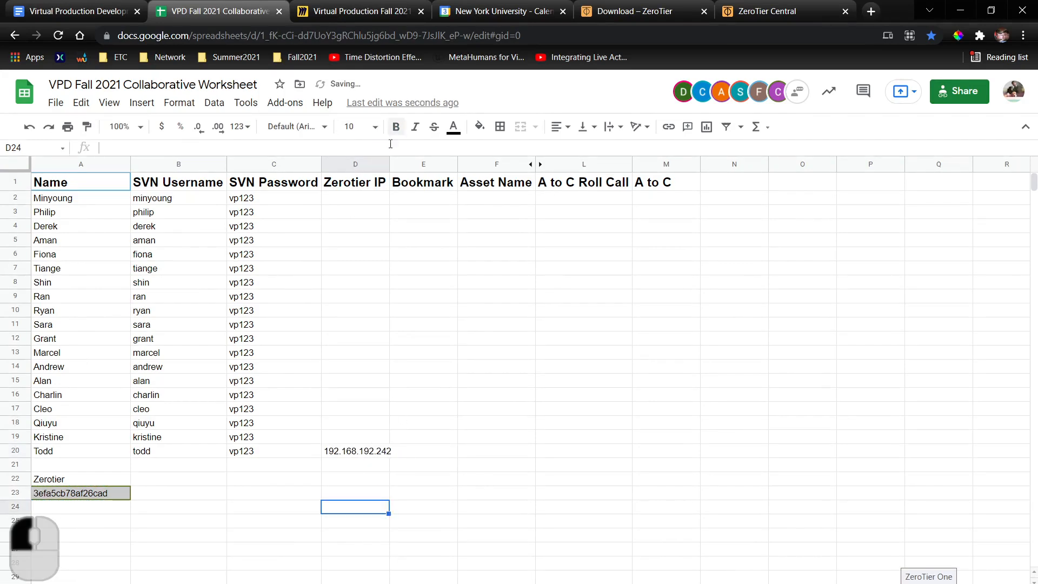
left_click_drag(390, 163, 402, 162)
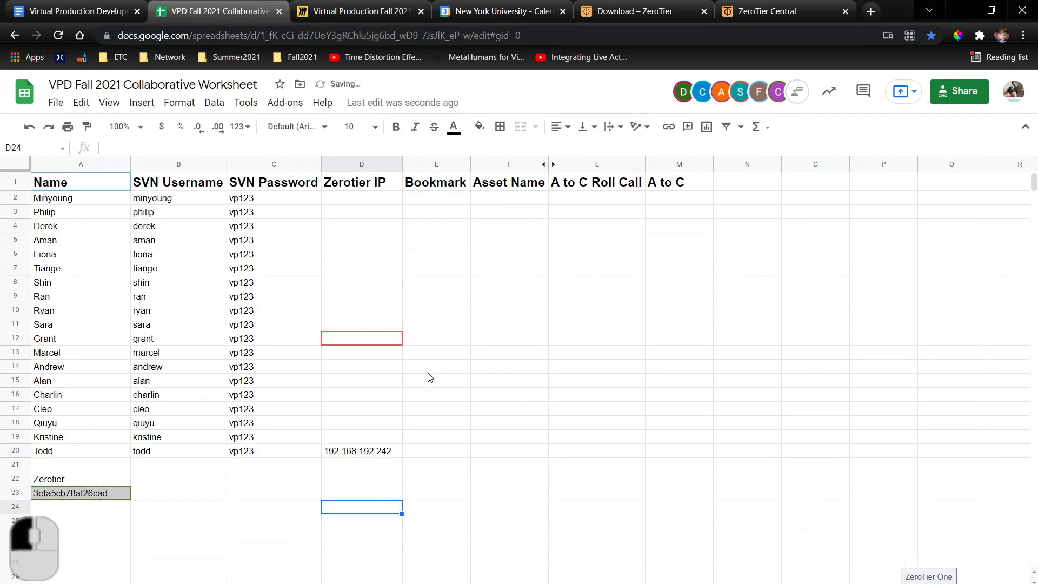
left_click(380, 452)
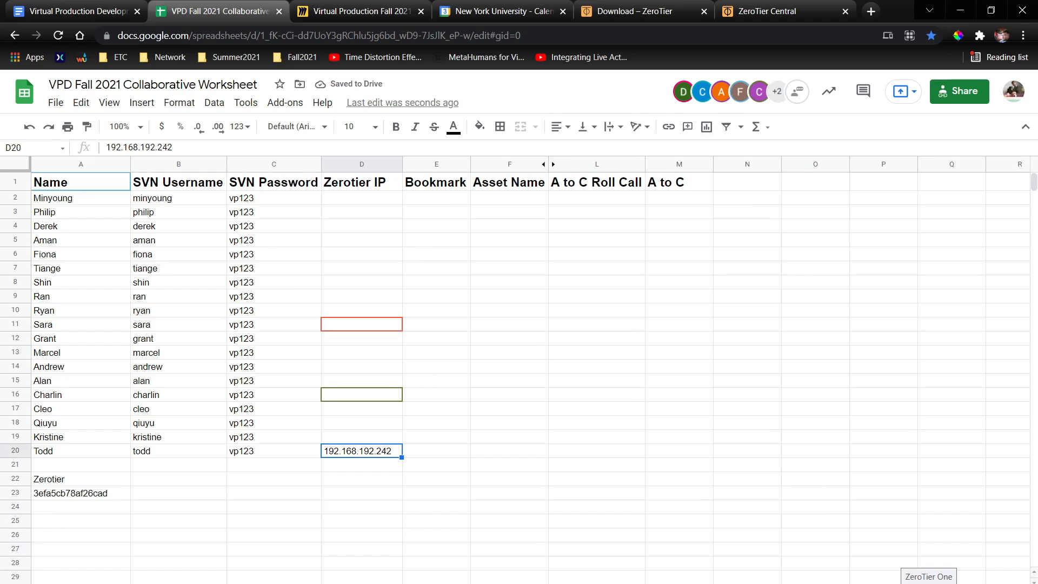
left_click(136, 160)
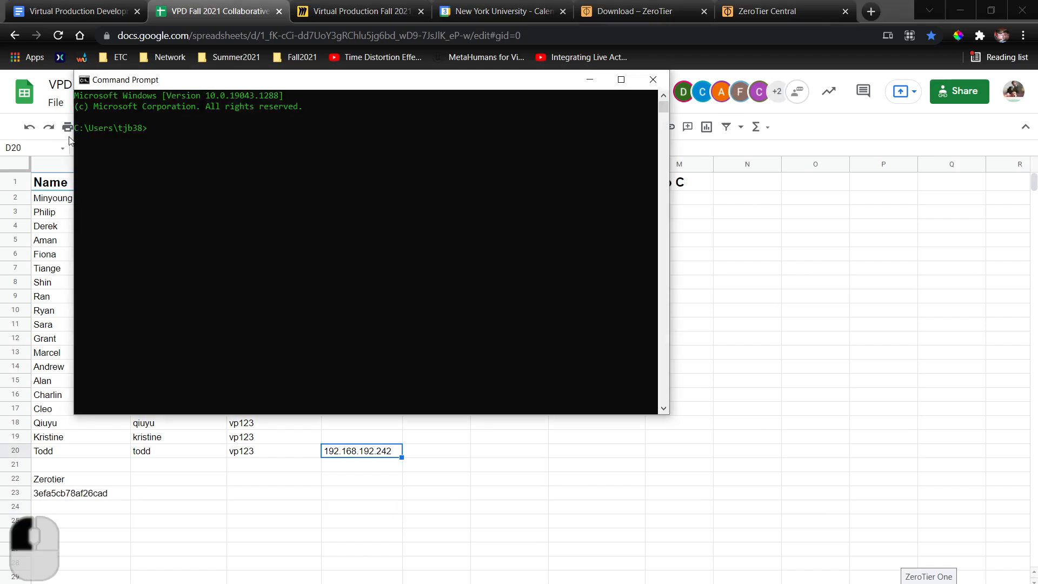
Ping 192.168.192.242 in Command Prompt and confirm four replies with 0% loss.
type("ping")
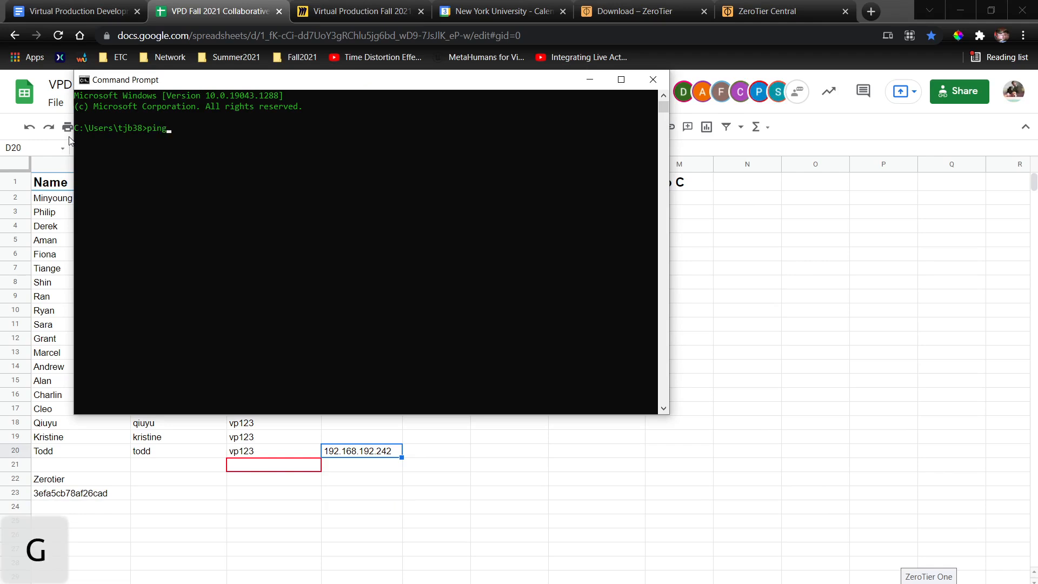
type("192.168.192.242")
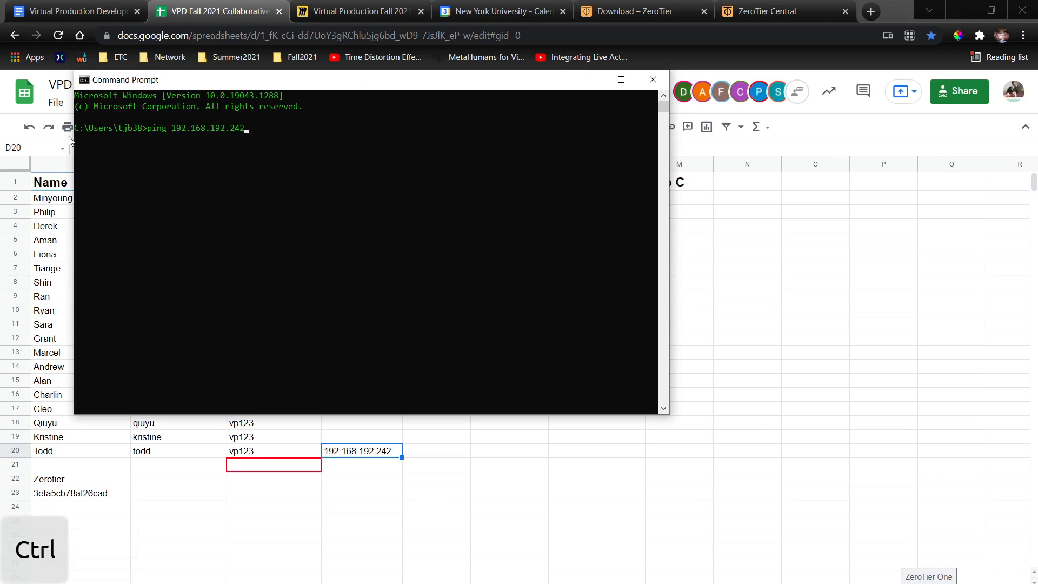
key("Return")
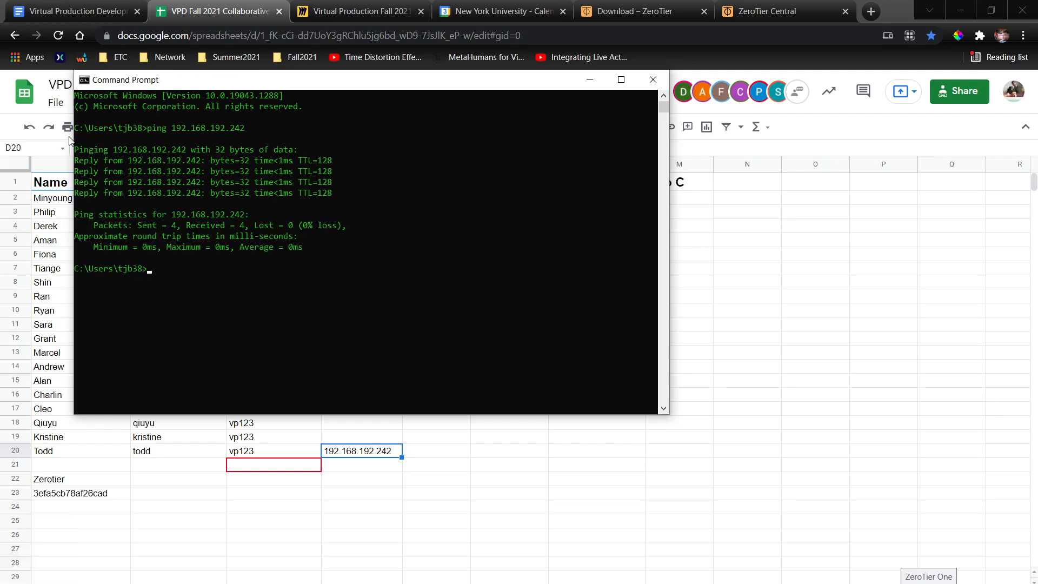
left_click(497, 481)
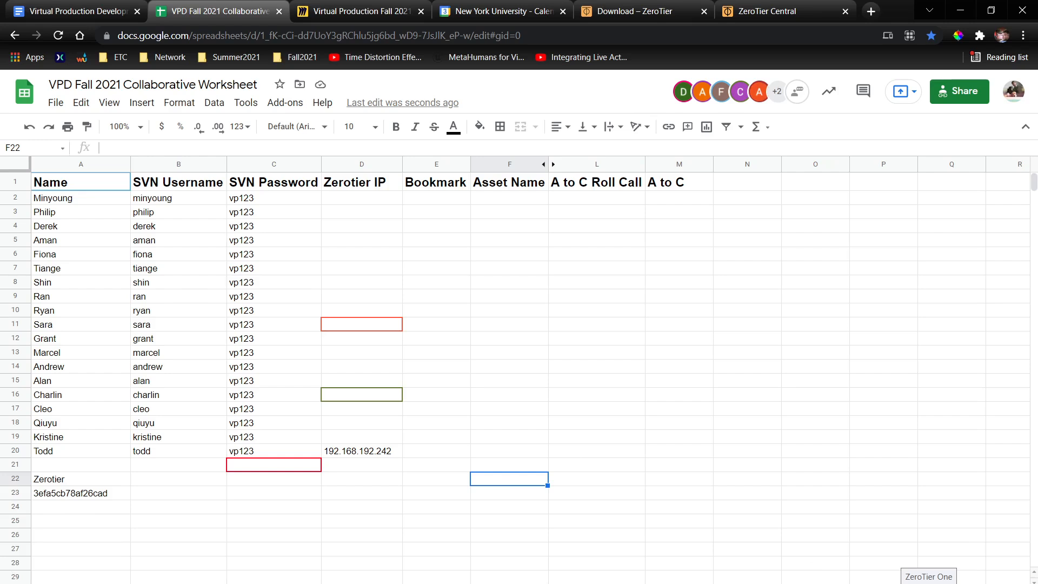
Show ZeroTier's networks window and check Virtual Production NYU's managed IP 192.168.192.242/24.
left_click(851, 583)
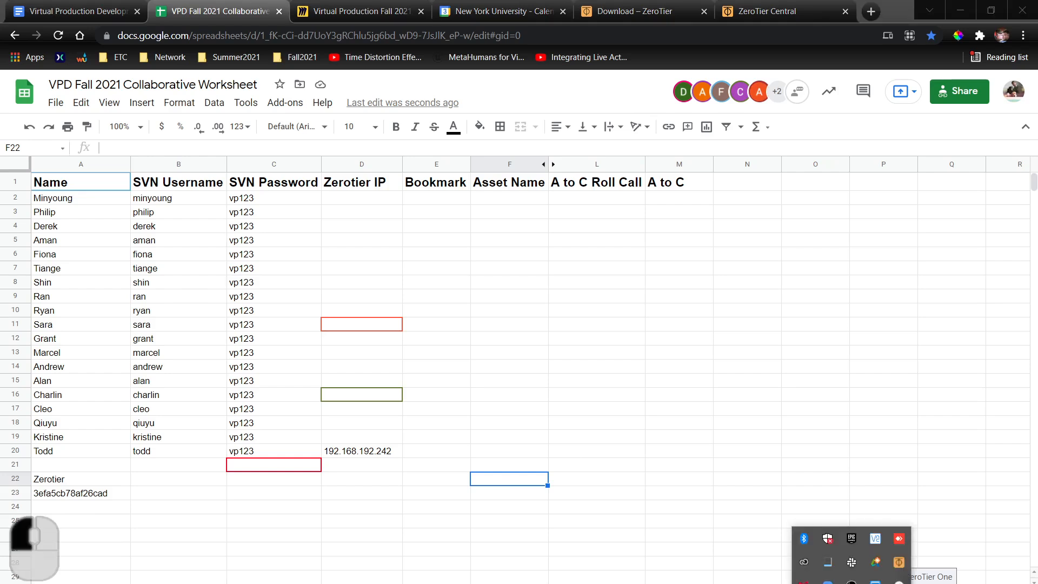
right_click(896, 559)
left_click(791, 432)
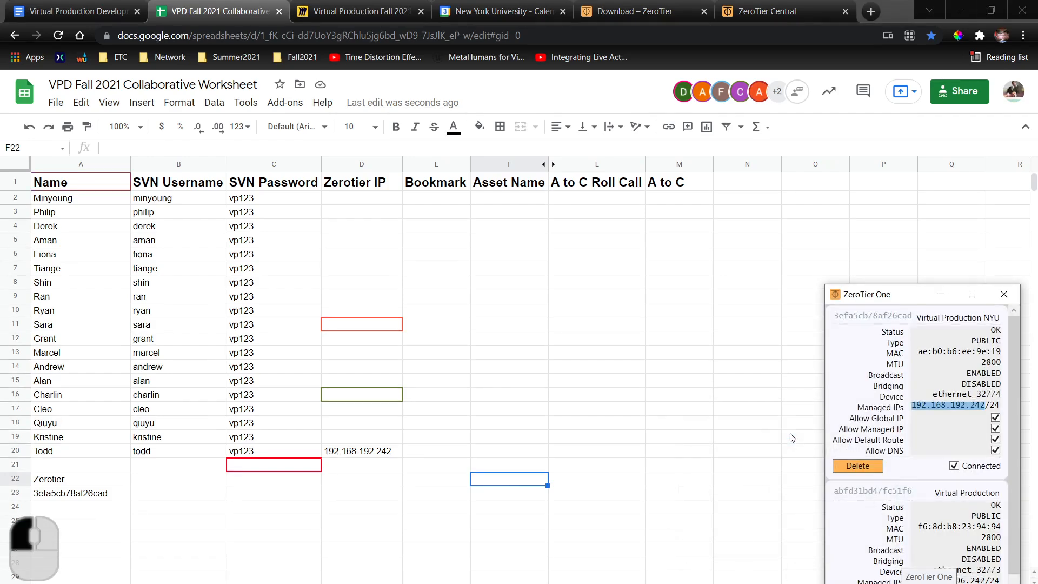
scroll(985, 464, "down", 1)
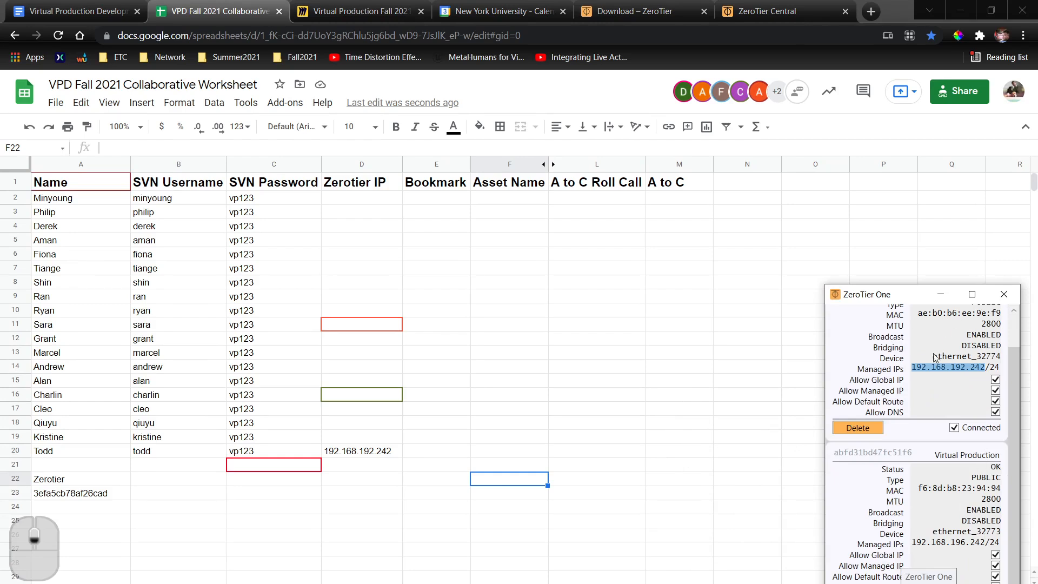
scroll(961, 407, "up", 1)
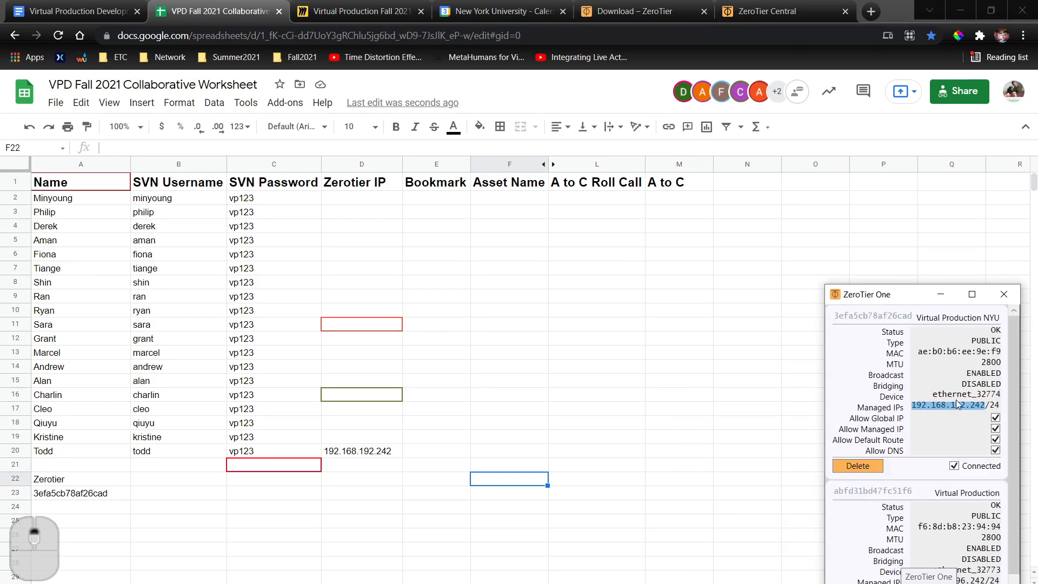
left_click(940, 415)
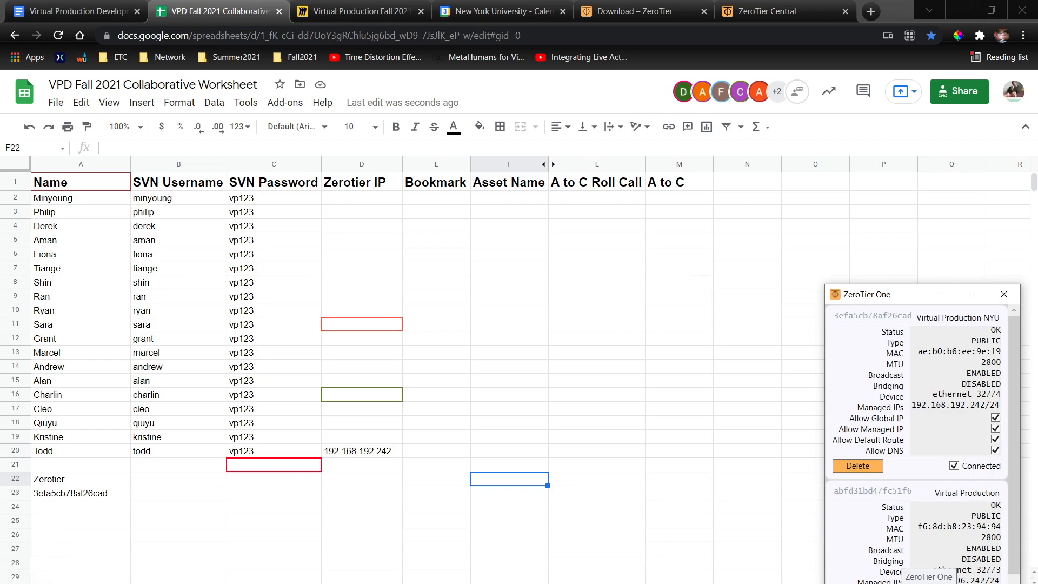
Check on the remote Mac via VNC Viewer that the managed IP is 192.168.192.233/24.
mouse_move(410, 581)
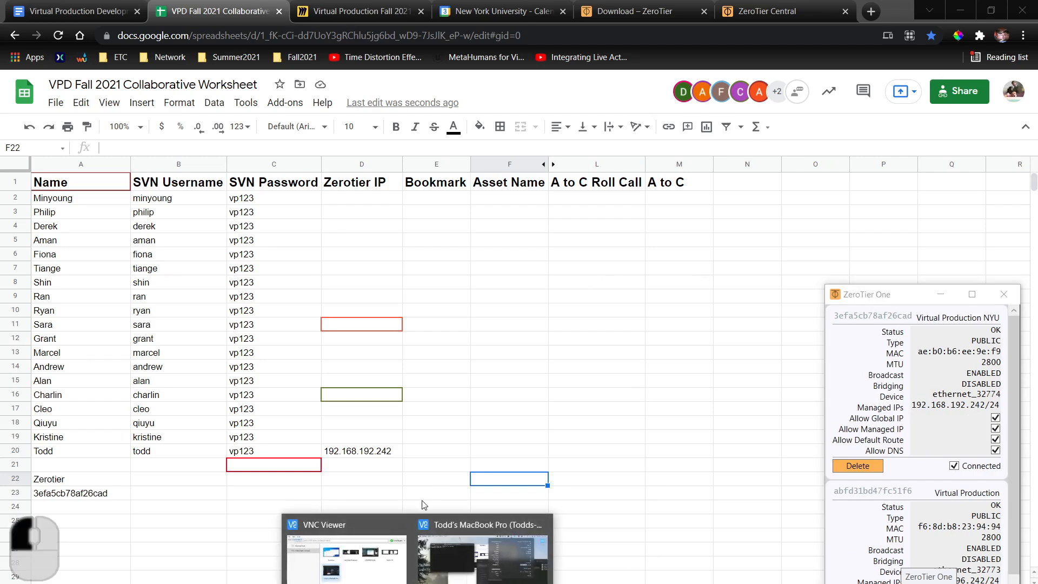
left_click(461, 557)
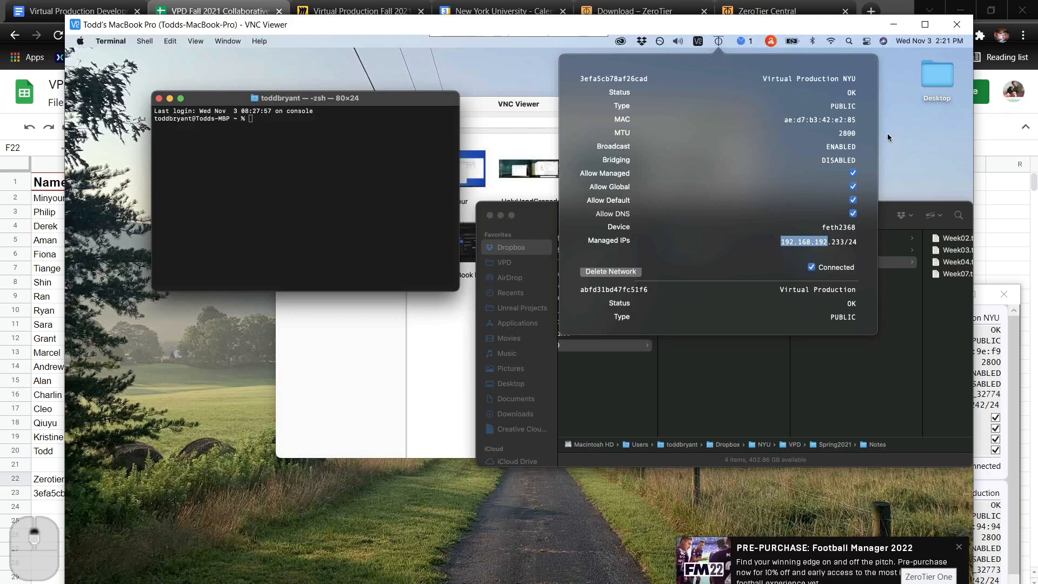
scroll(819, 117, "down", 5)
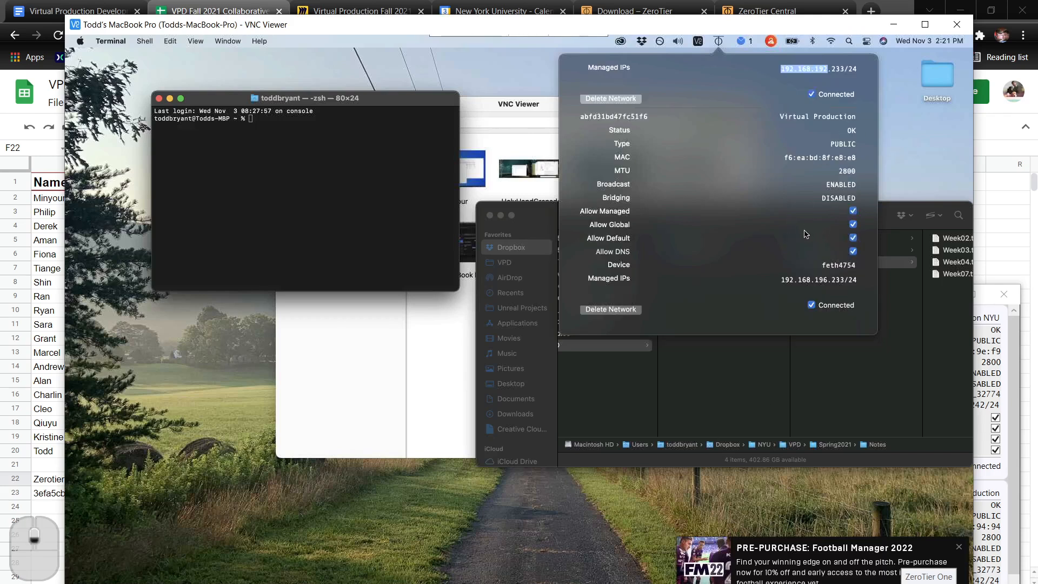
scroll(809, 143, "up", 5)
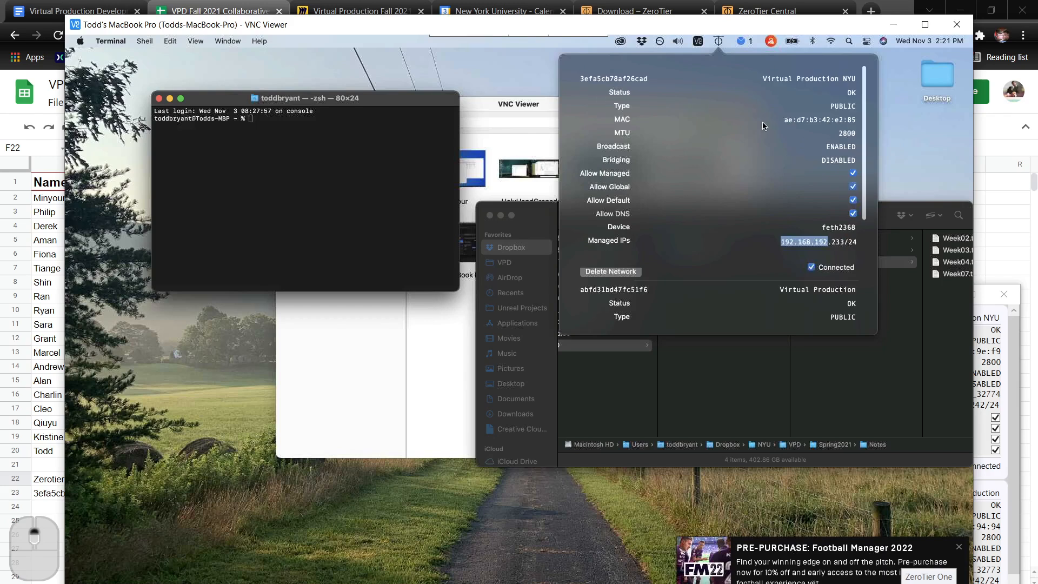
left_click(782, 243)
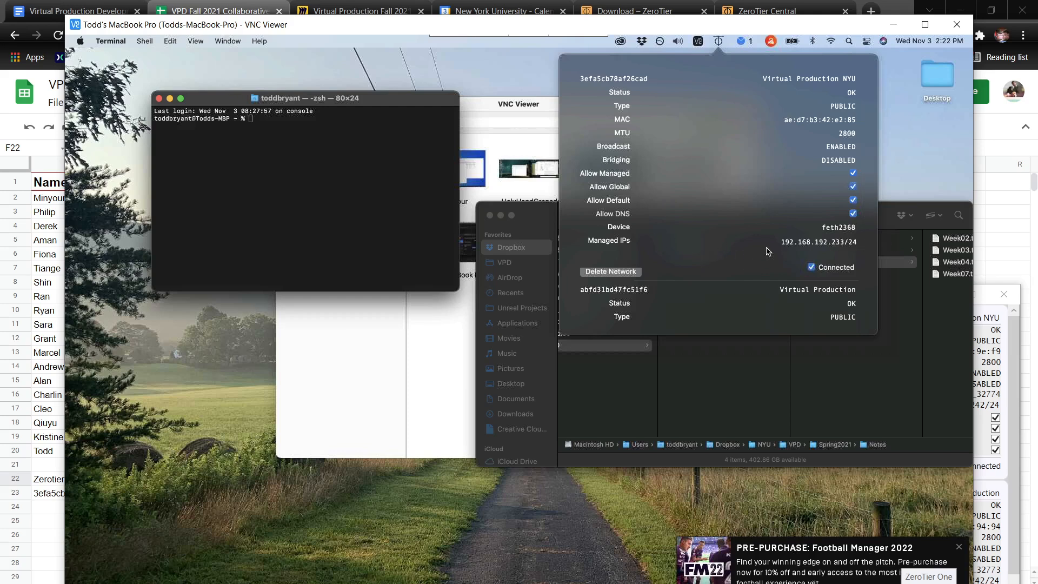
left_click(54, 536)
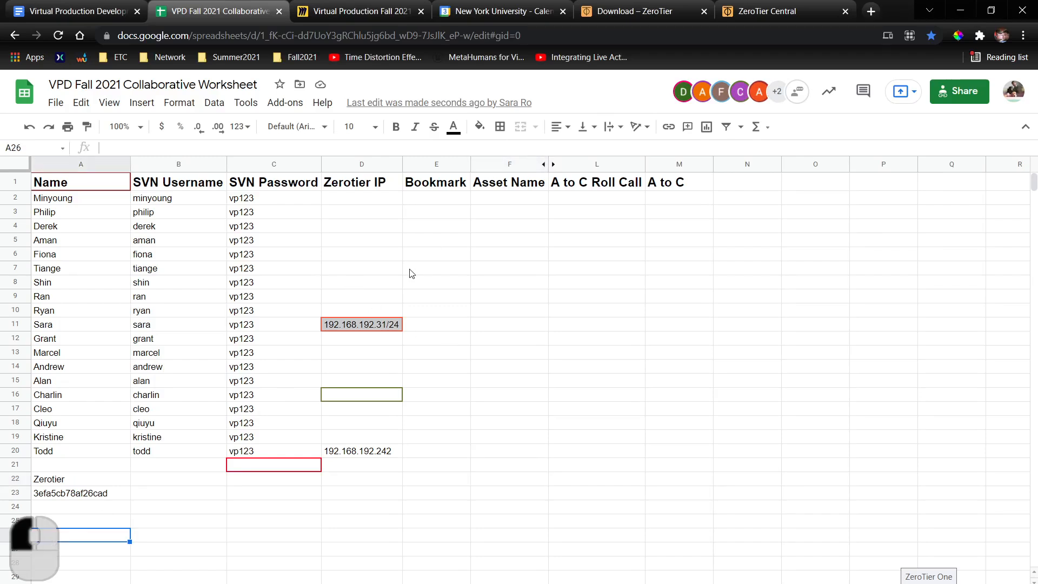
Copy the classmate's IP 192.168.192.31 from cell D11.
left_click(350, 316)
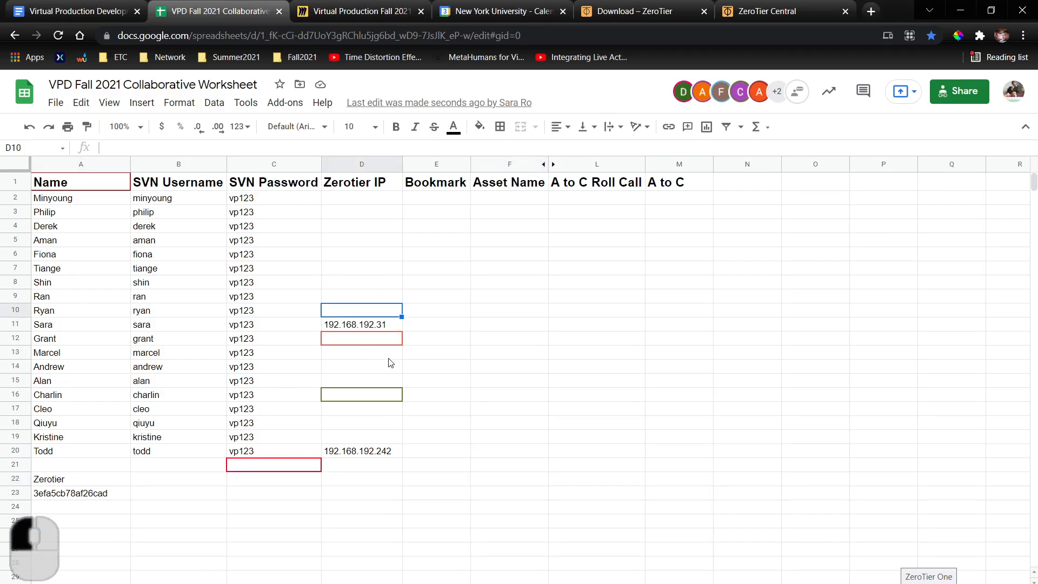
left_click(366, 326)
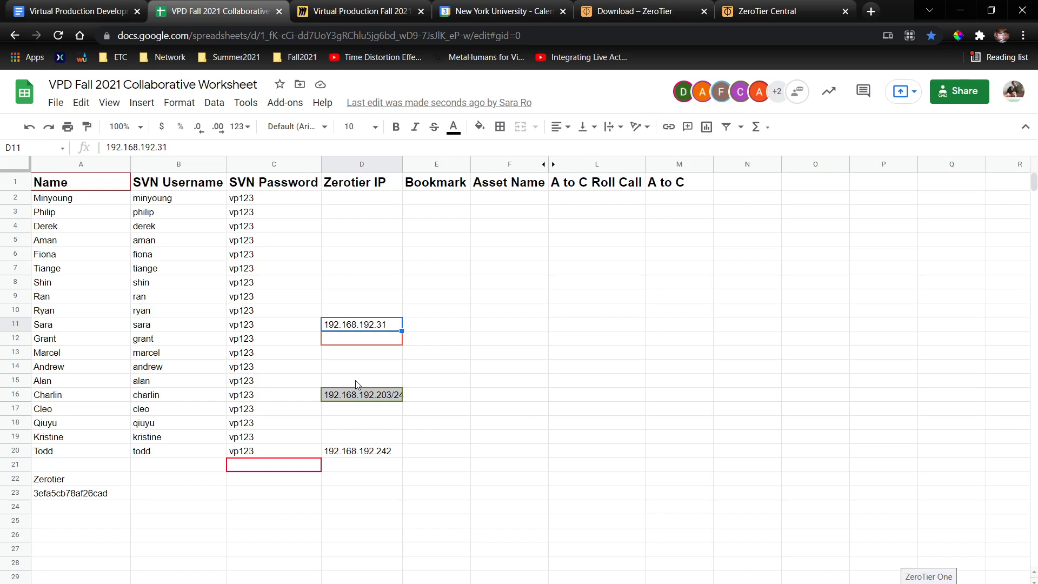
double_click(393, 325)
left_click_drag(393, 324, 255, 310)
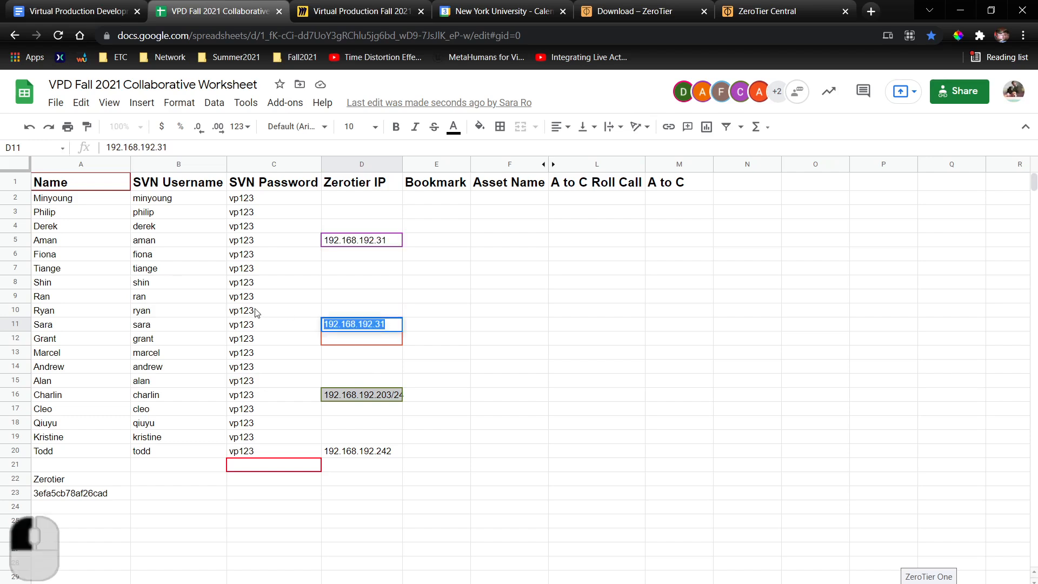
key("ctrl+c")
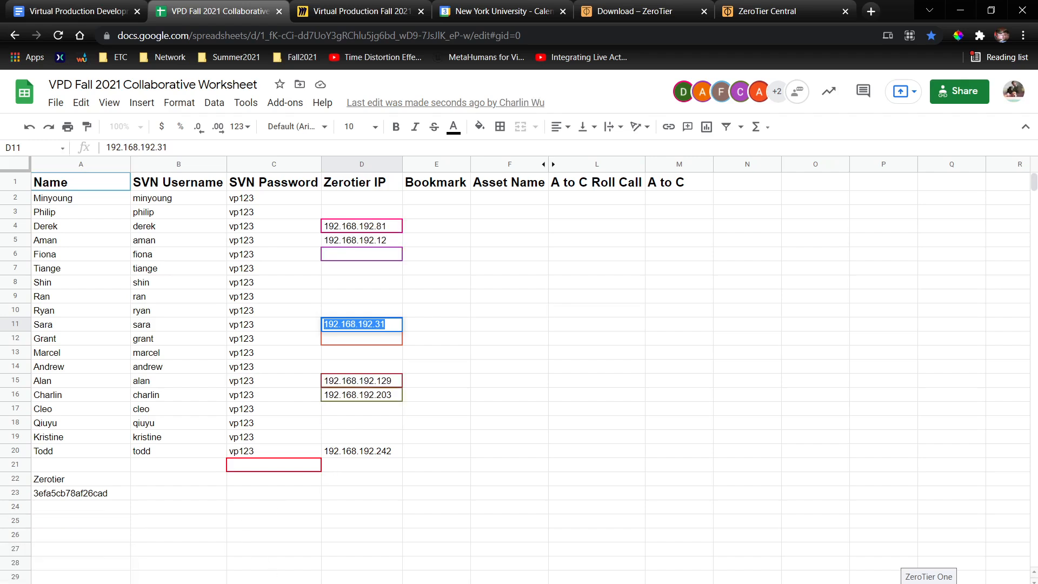
left_click(325, 582)
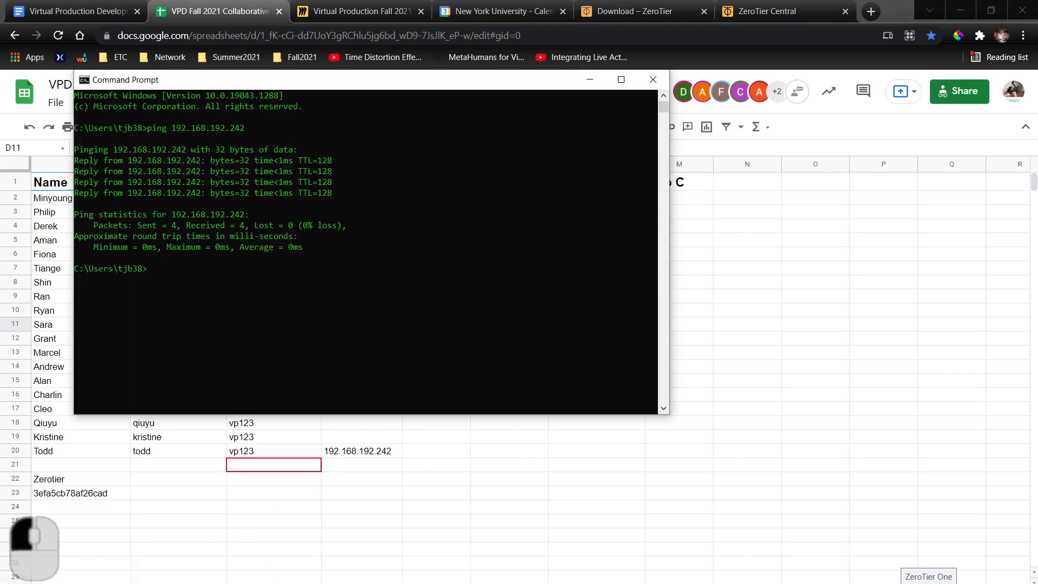
Ping 192.168.192.31 and confirm four replies with 0% loss, averaging 102ms.
type("ping")
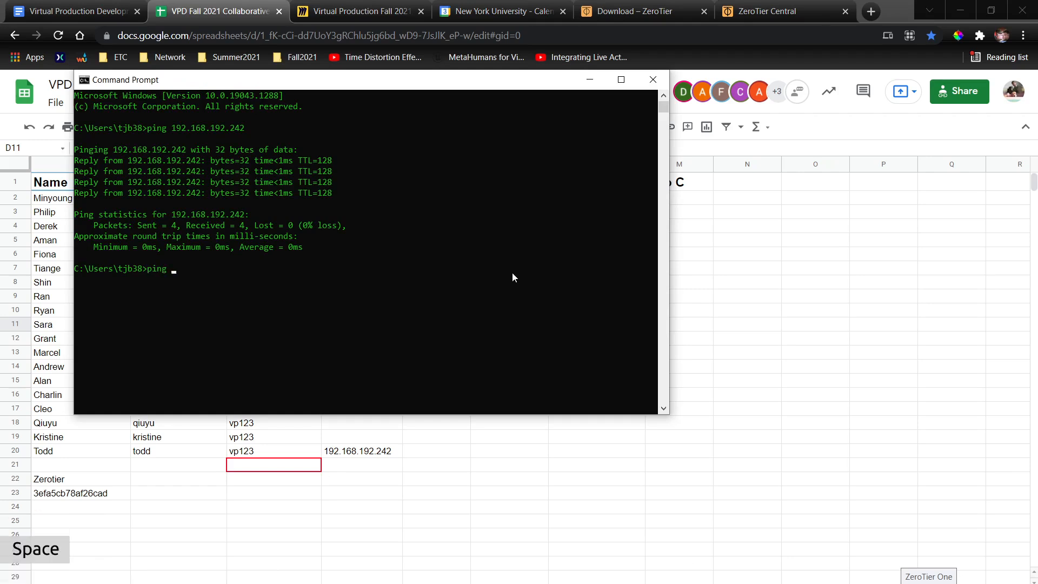
key("ctrl+v")
key("Return")
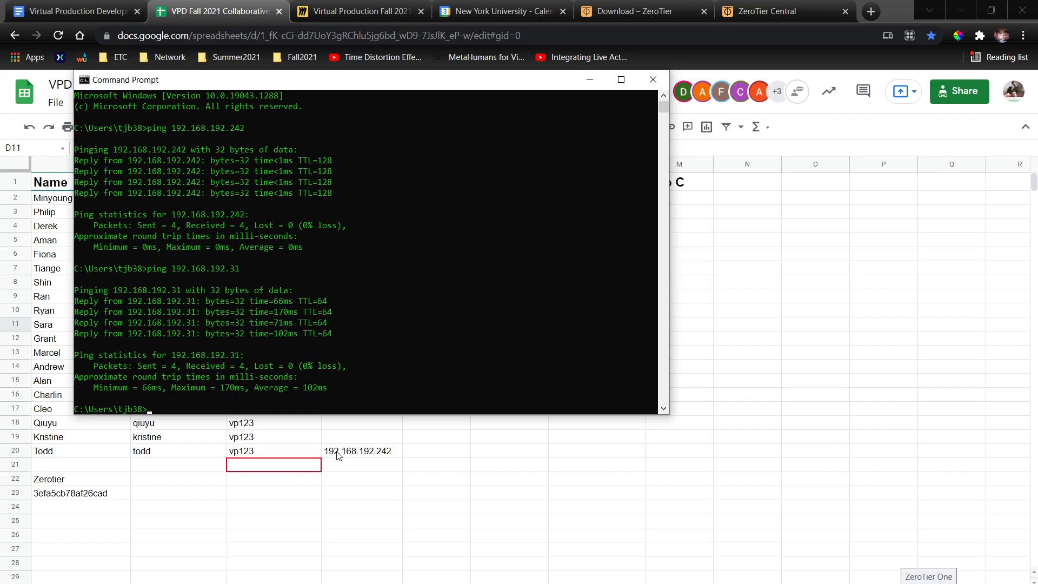
left_click(381, 466)
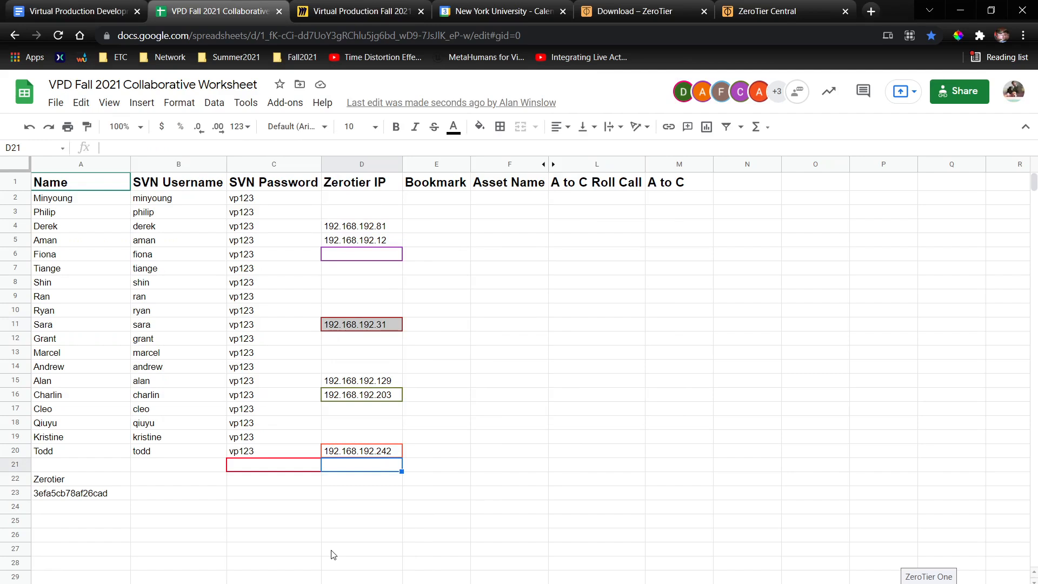
Review the ping results for 192.168.192.242 and 192.168.192.31, then view the Wi‑Fi network list.
left_click(227, 578)
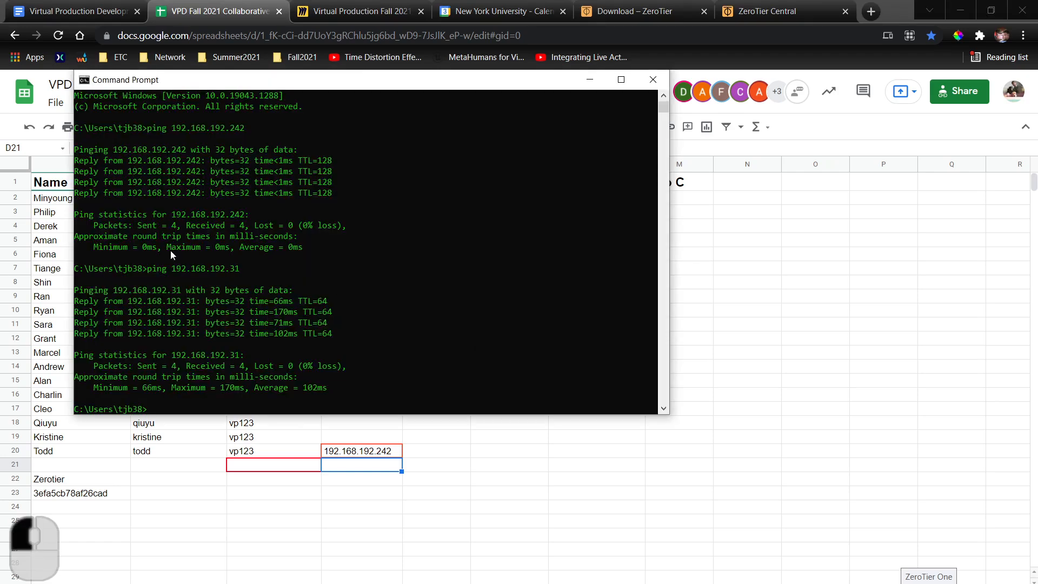
scroll(281, 355, "down", 4)
scroll(281, 353, "up", 4)
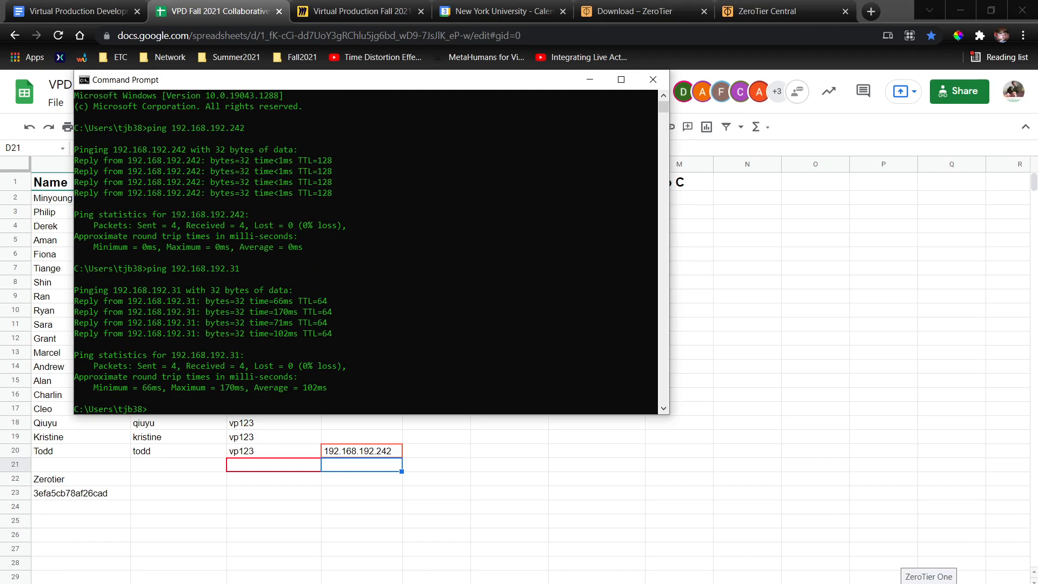
left_click(929, 583)
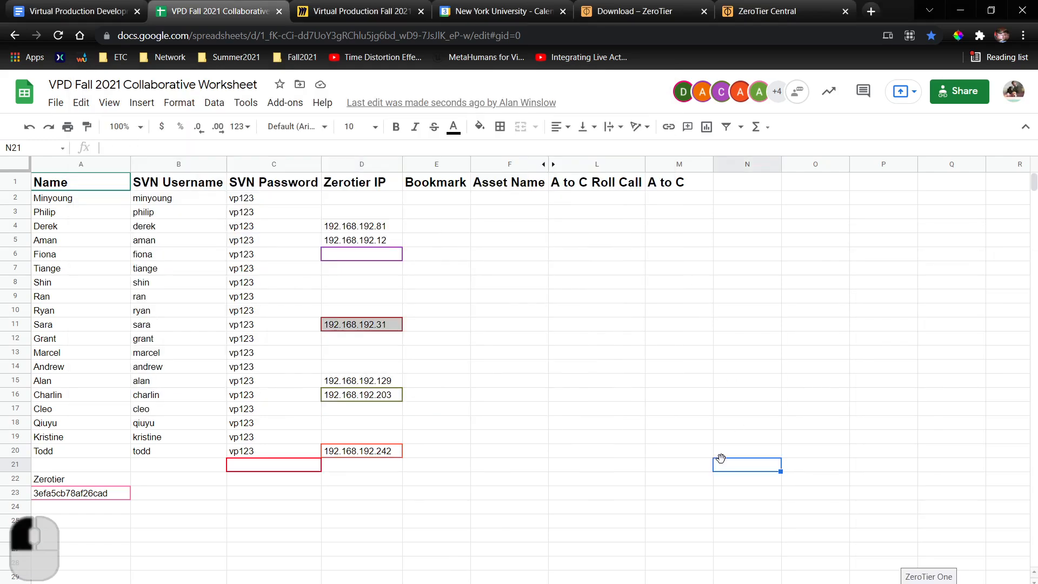
left_click(722, 463)
Reopen ZeroTier's networks window to confirm managed IP 192.168.192.242/24, then close it.
left_click(851, 583)
right_click(899, 562)
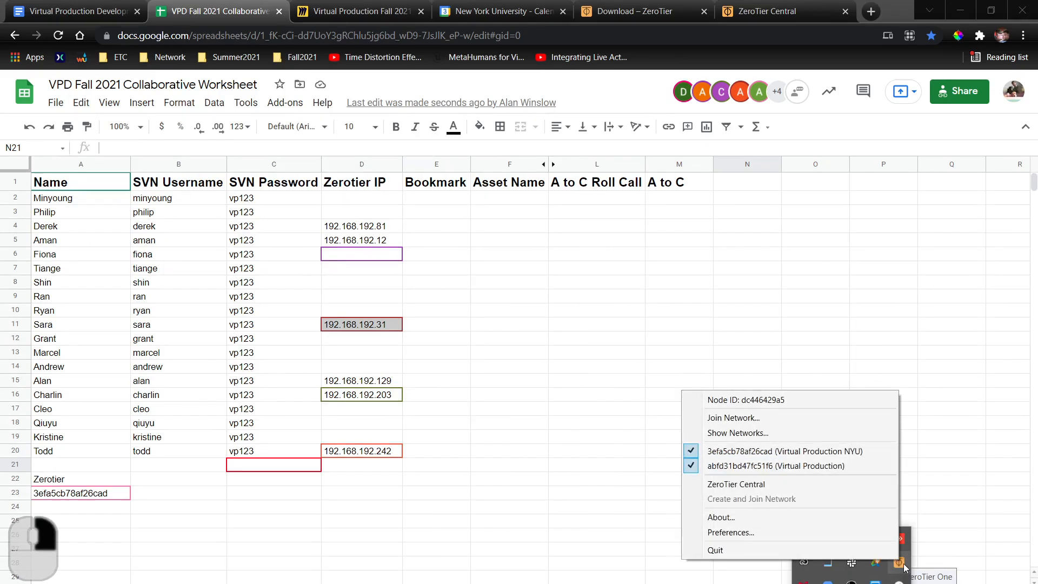
left_click(801, 431)
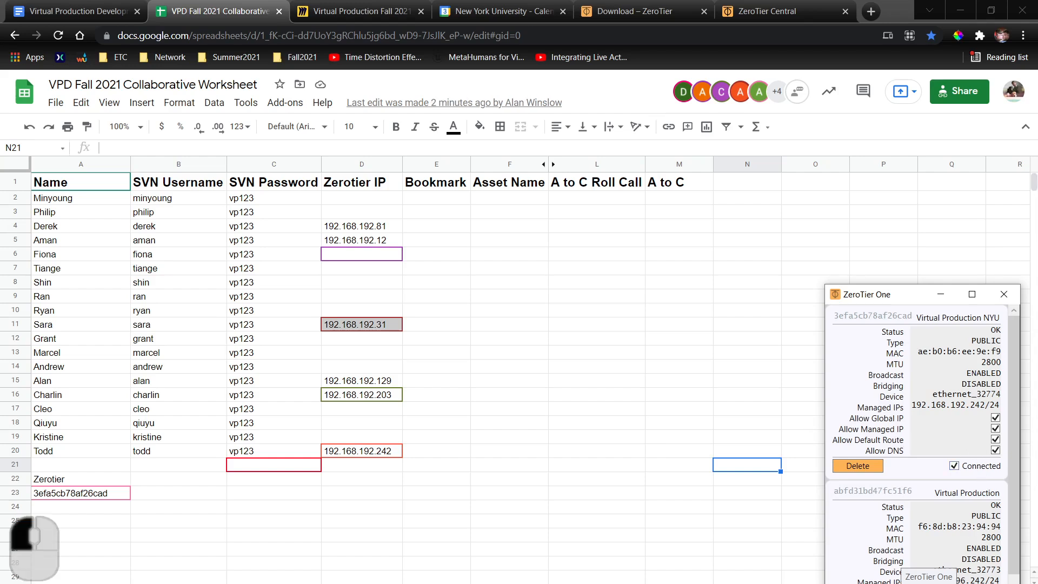
right_click(898, 564)
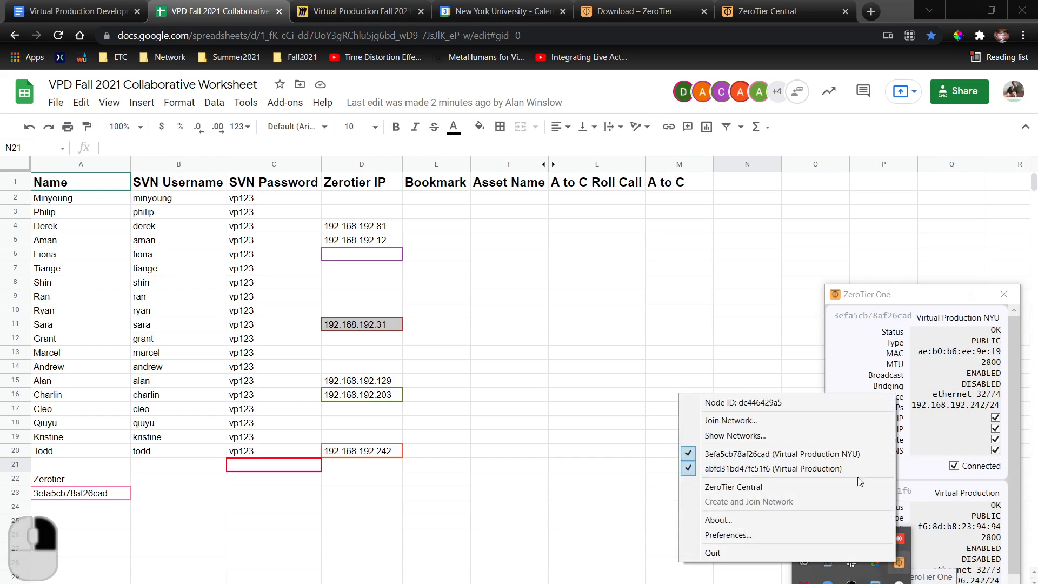
left_click(442, 465)
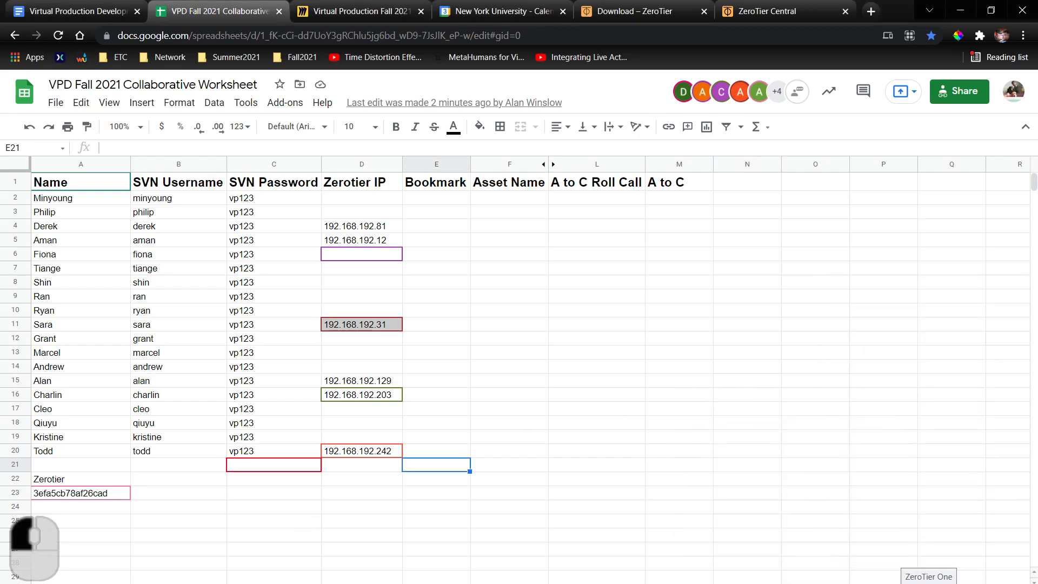
left_click(433, 583)
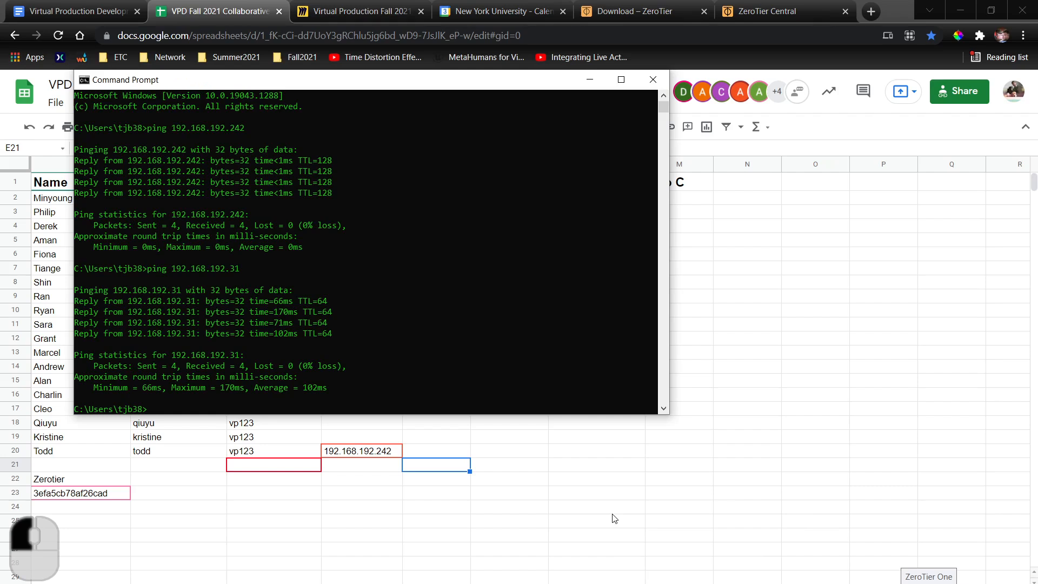
Run ipconfig and highlight the ZeroTier adapter's IPv4 address 192.168.196.242.
type("i")
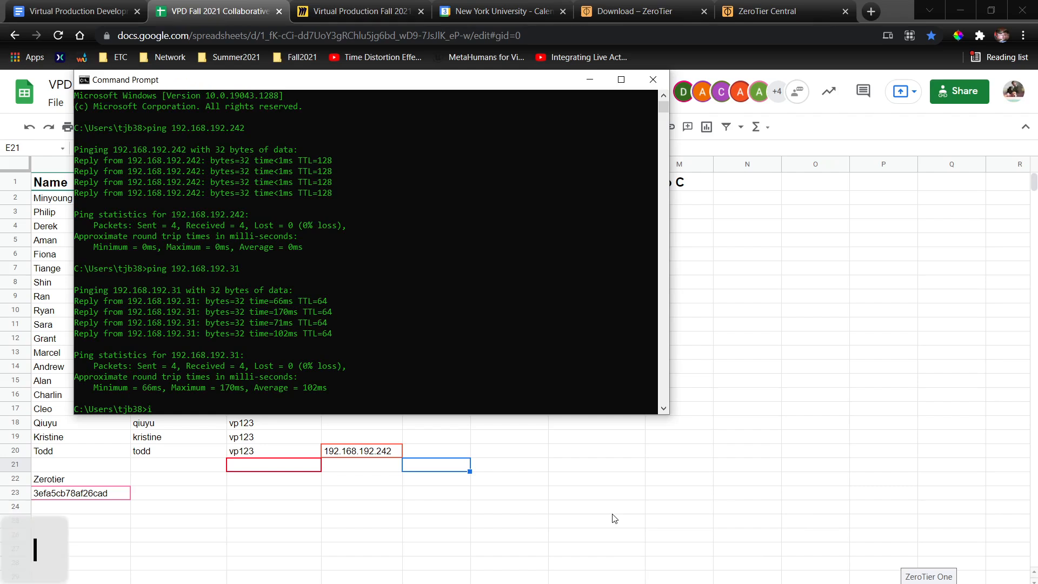
type("pconfig")
key("Return")
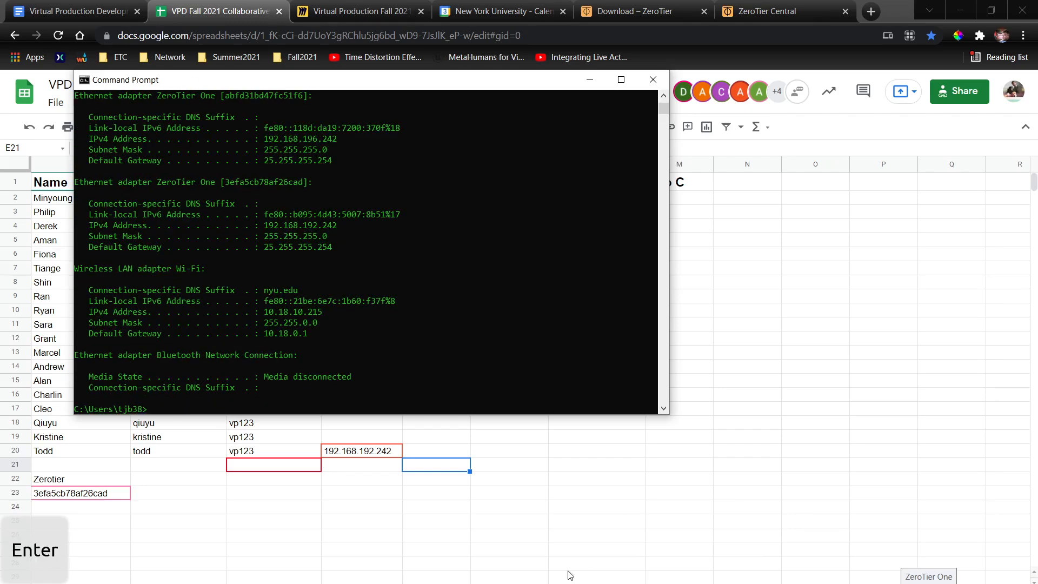
scroll(340, 244, "up", 2)
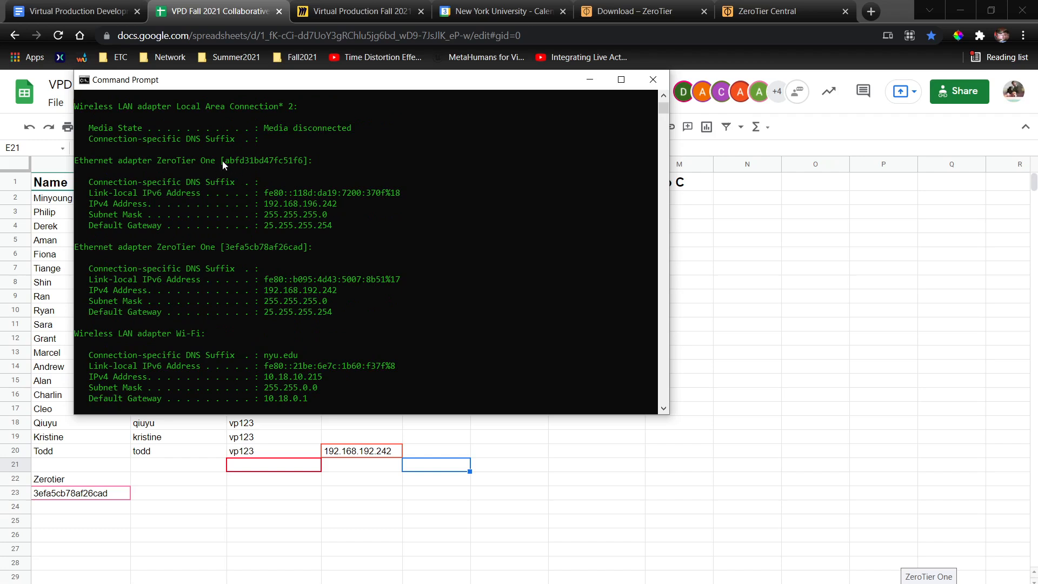
left_click_drag(154, 161, 247, 169)
left_click_drag(344, 204, 241, 204)
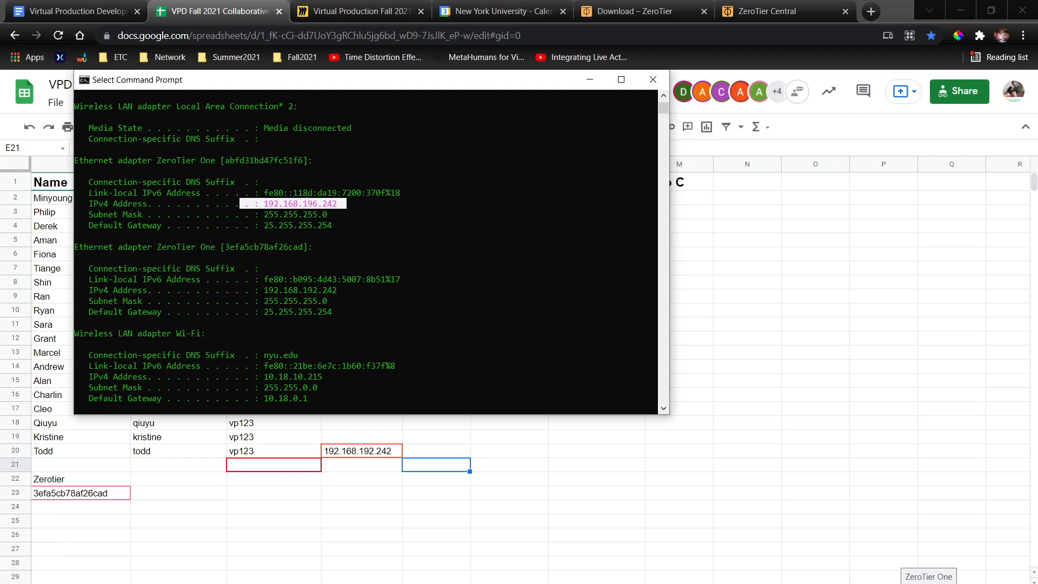
left_click(389, 583)
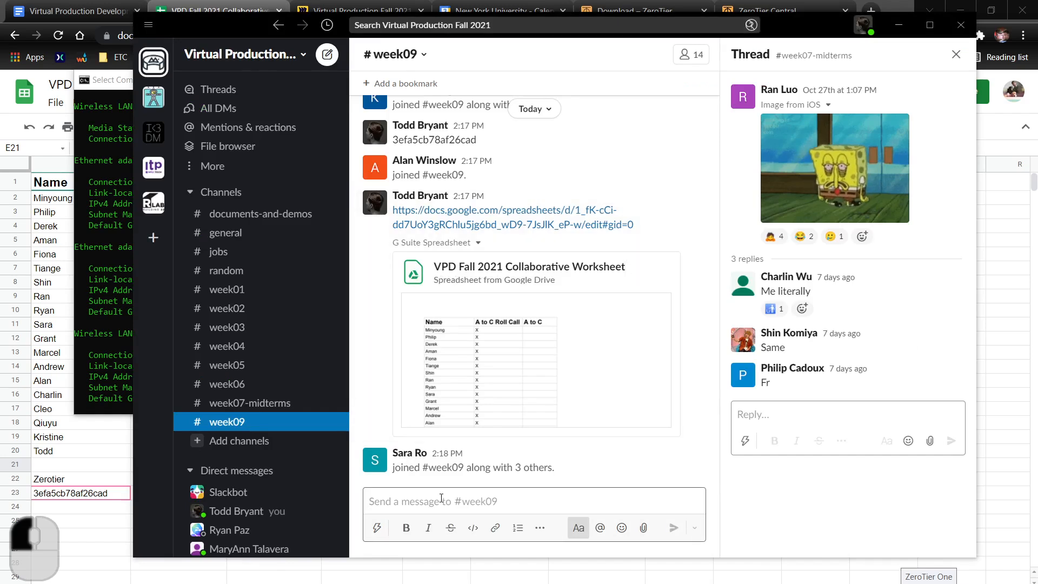
Post the messages 'ping' and 'ipconfig' in Slack's #week09 channel.
type("ping")
key("Return")
type("ip")
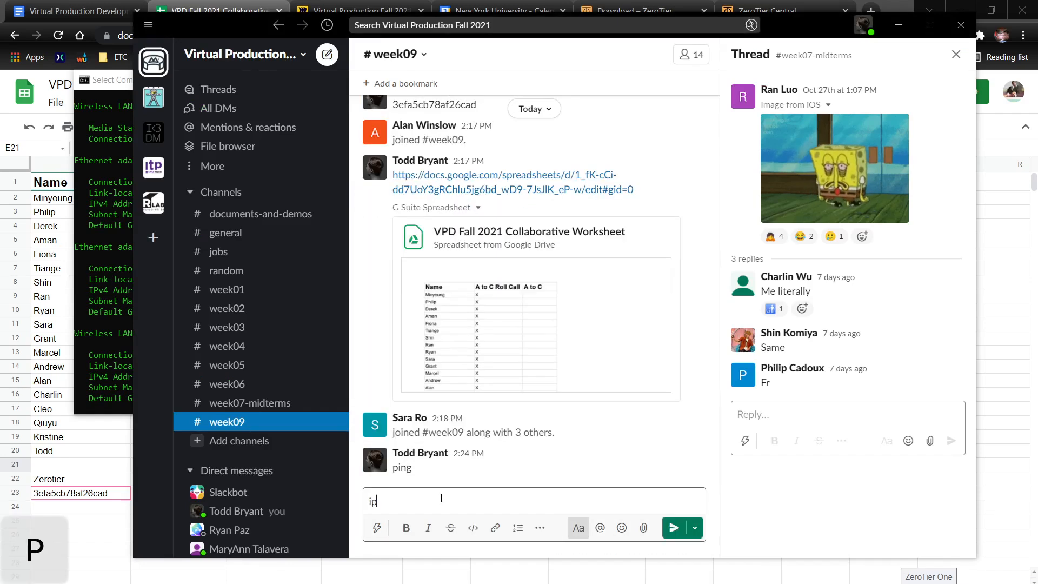
type("config")
key("Return")
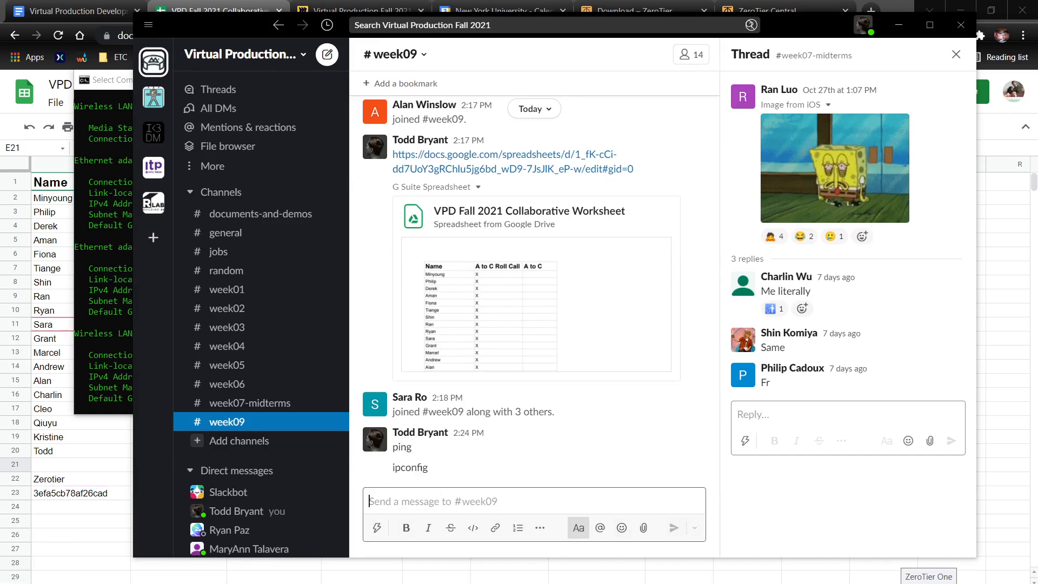
left_click(928, 583)
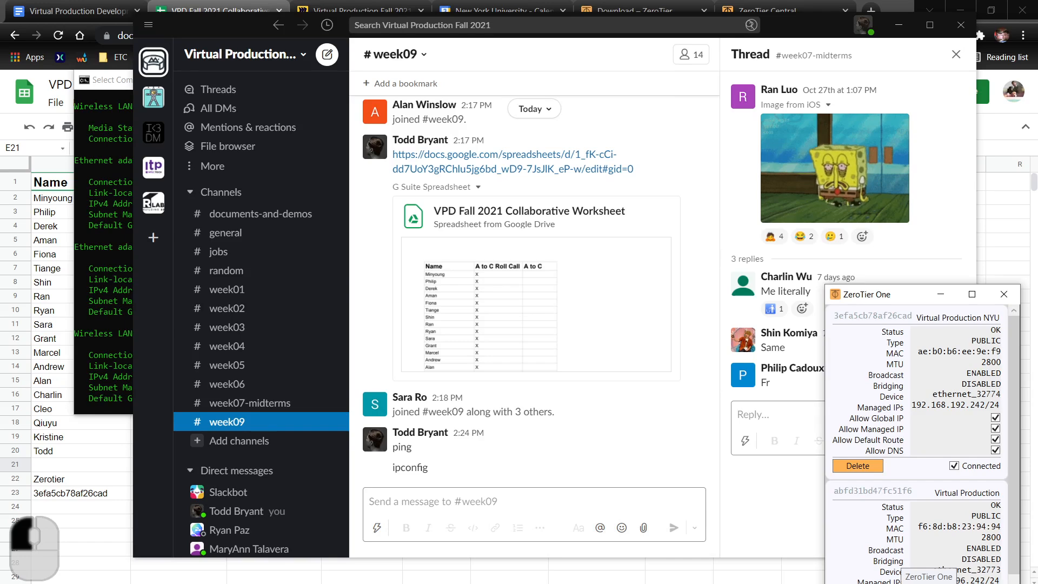
Select the ZeroTier One adapter name in the Command Prompt ipconfig output.
left_click(682, 583)
left_click(164, 204)
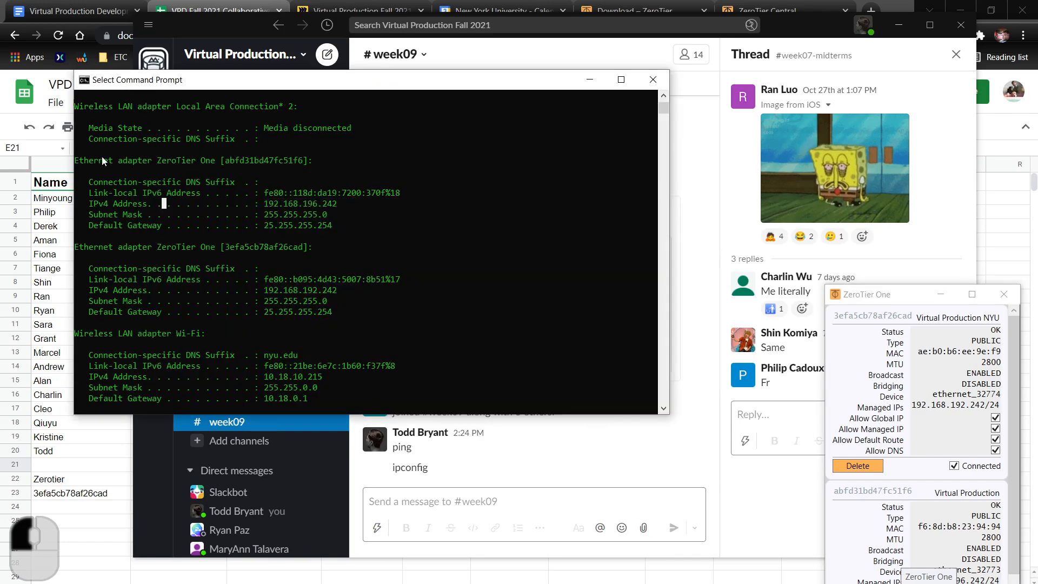
left_click_drag(79, 160, 204, 164)
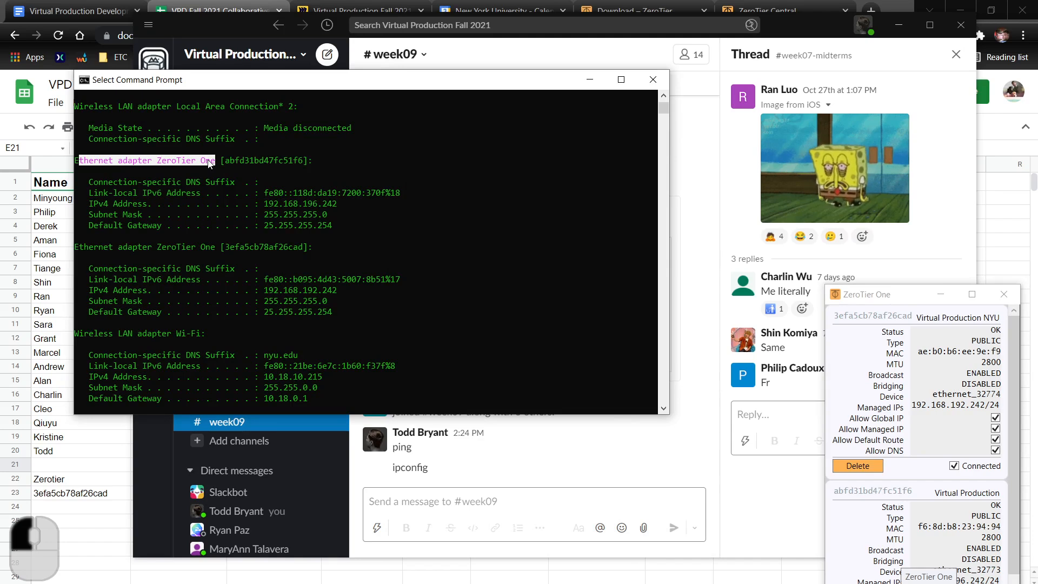
left_click_drag(209, 164, 209, 163)
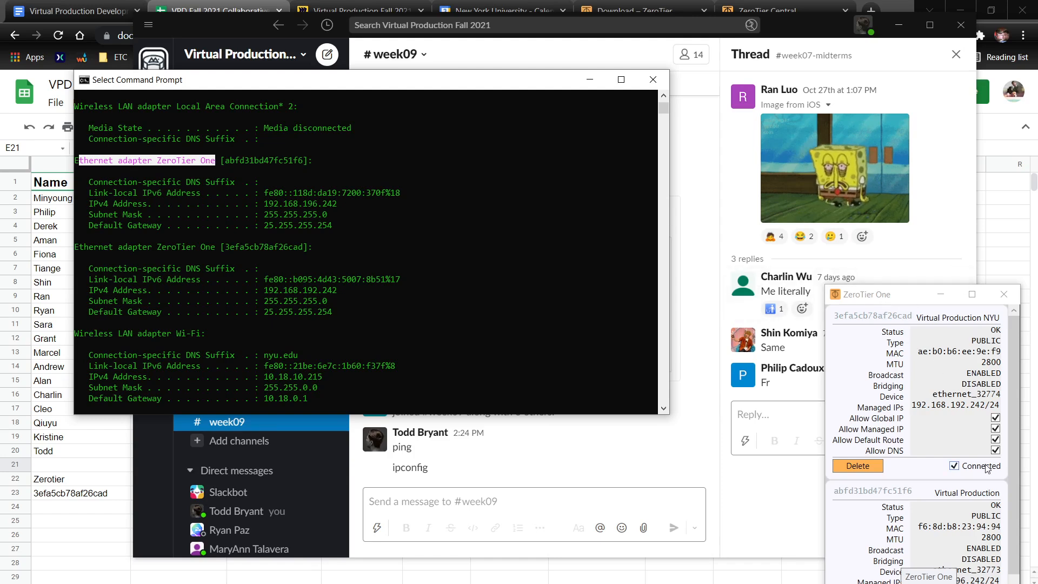
scroll(942, 362, "up", 1)
Reconnect Virtual Production NYU, make the PC discoverable on it, and minimize Command Prompt.
left_click(955, 467)
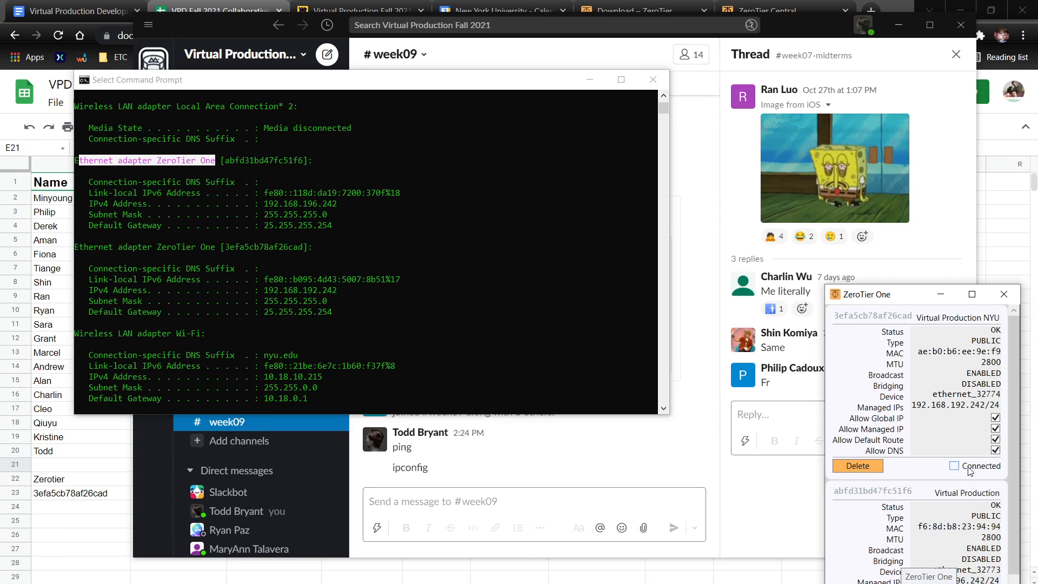
left_click(955, 467)
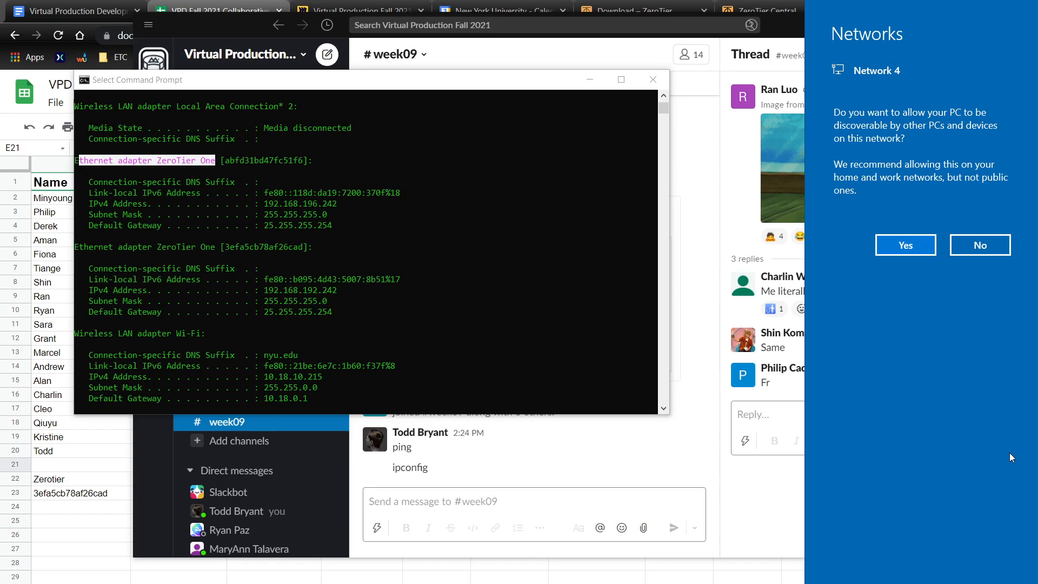
left_click(899, 248)
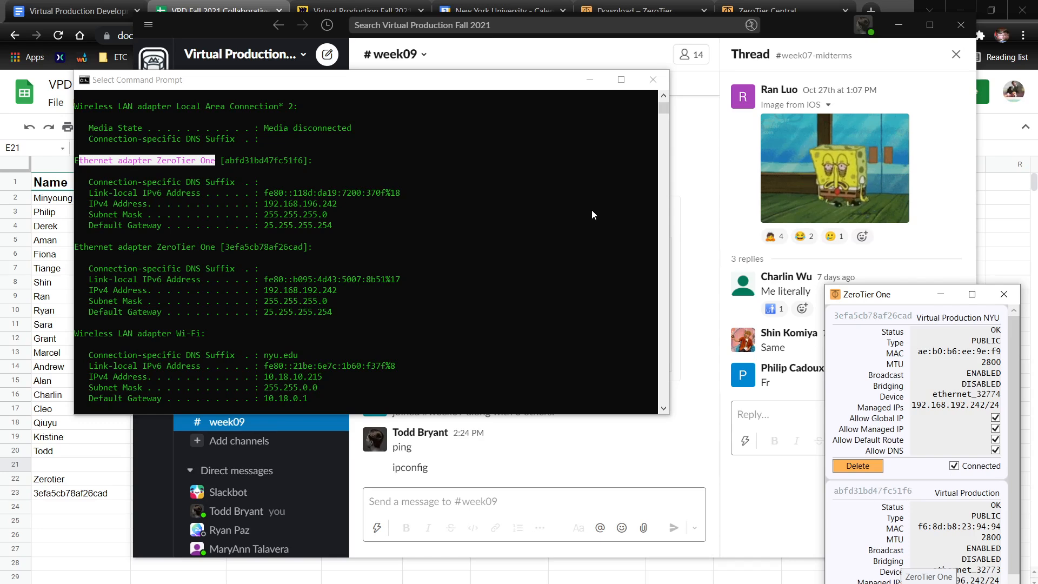
left_click(587, 82)
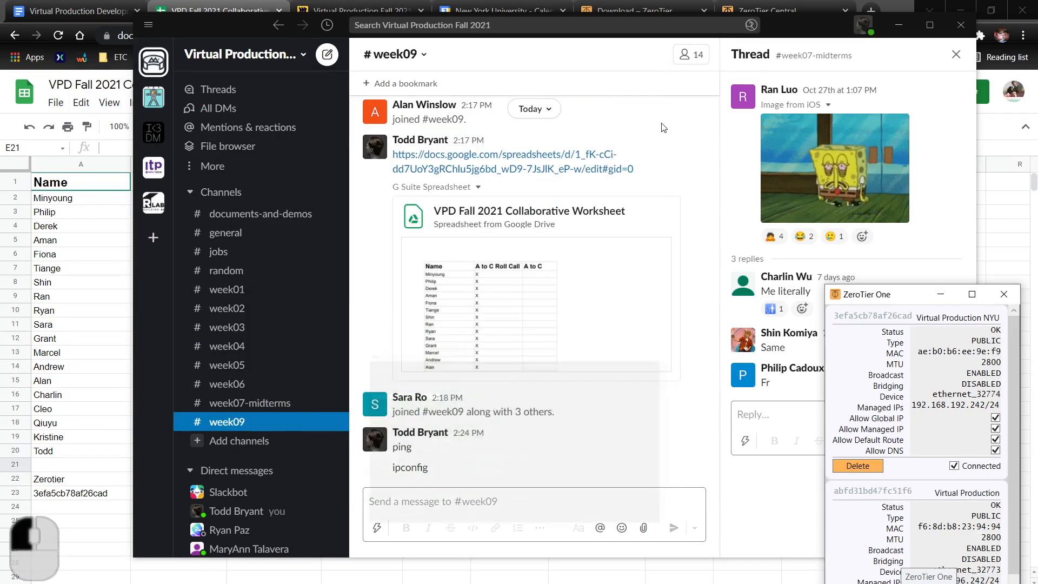
Close ZeroTier One and open the schedule document's Subversion lecture link in a new tab.
left_click(1000, 297)
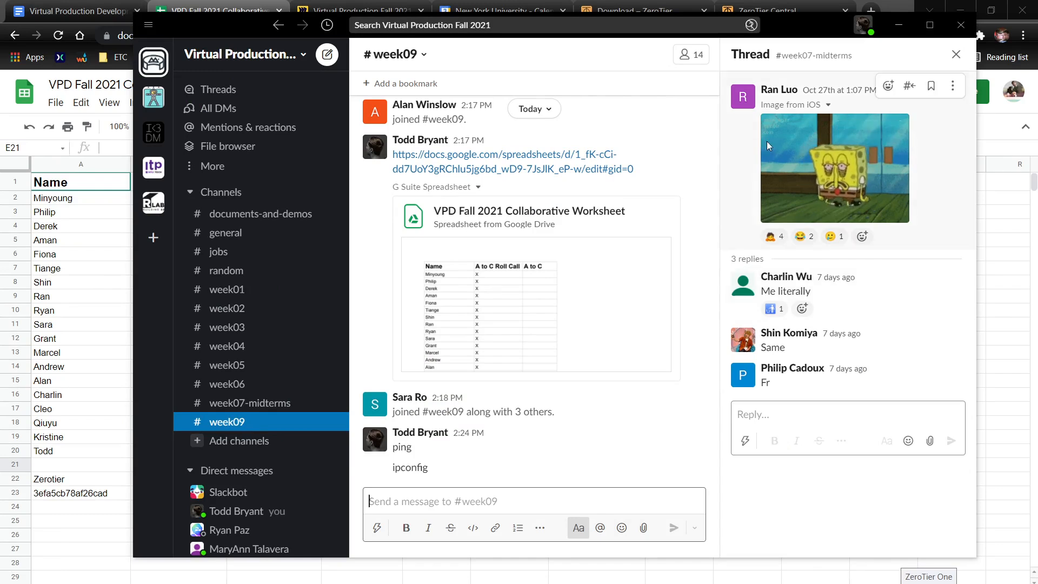
left_click(78, 11)
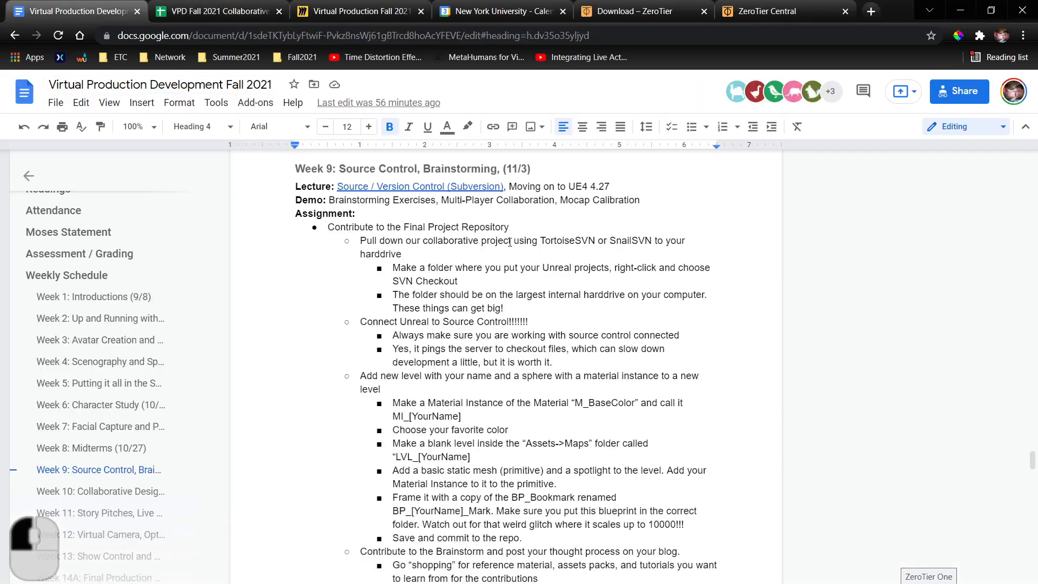
left_click(457, 185)
left_click(456, 206)
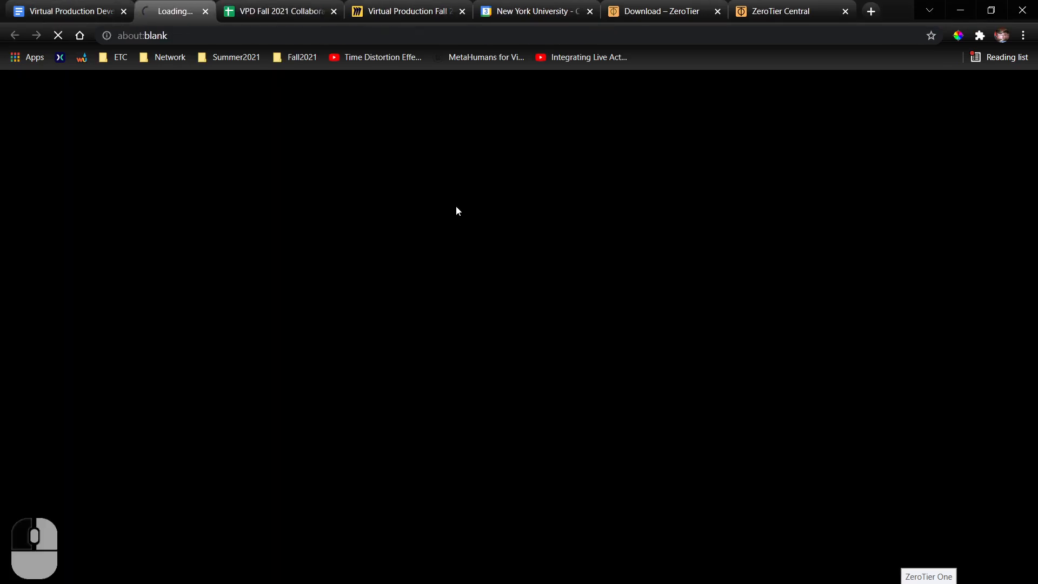
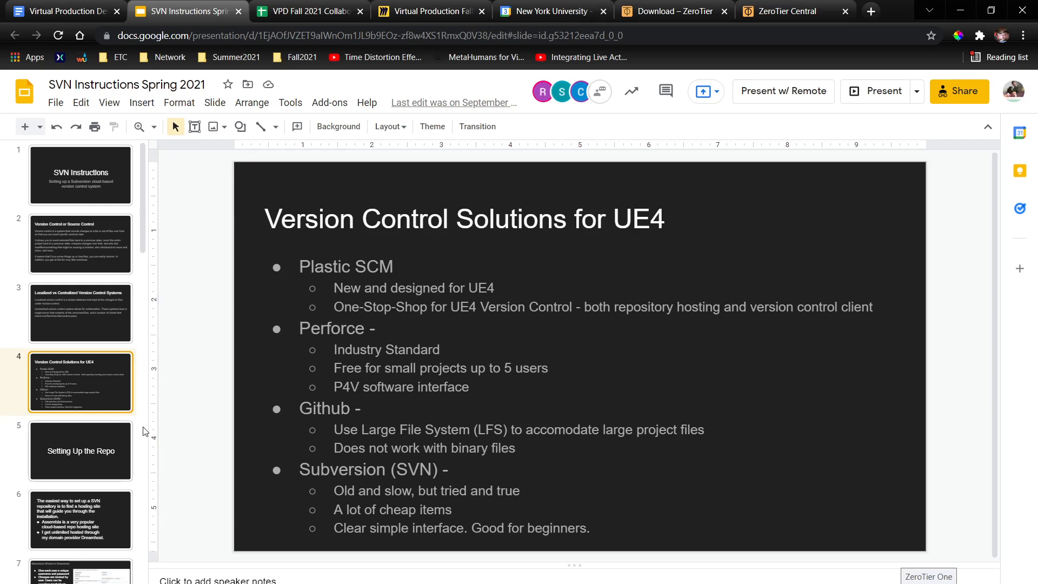
Show the Setting Up the Repo slide and check the shared SVN password entries in the class worksheet.
left_click(75, 463)
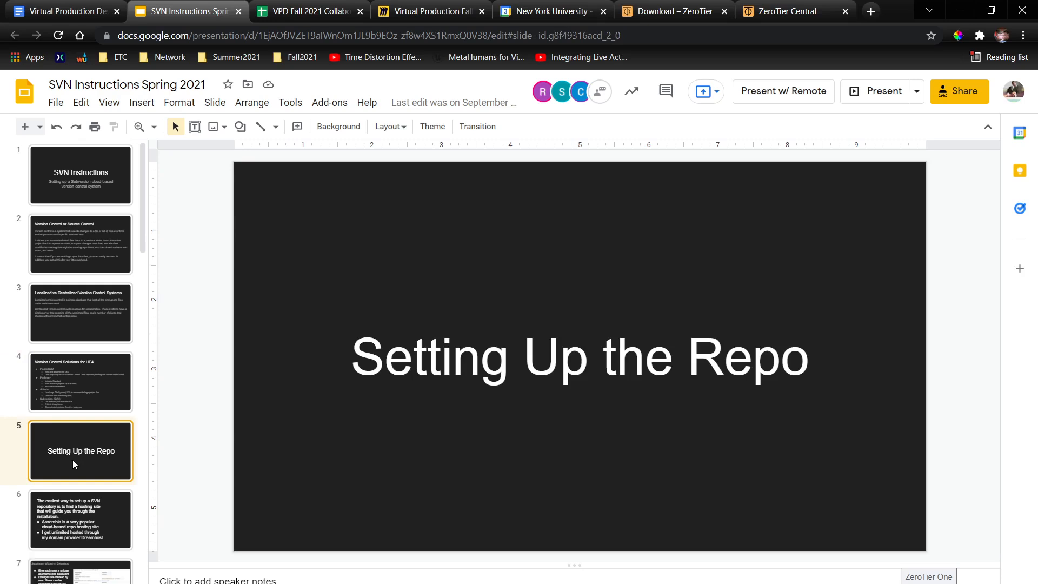
left_click(328, 12)
left_click(176, 199)
left_click(173, 249)
left_click(251, 246)
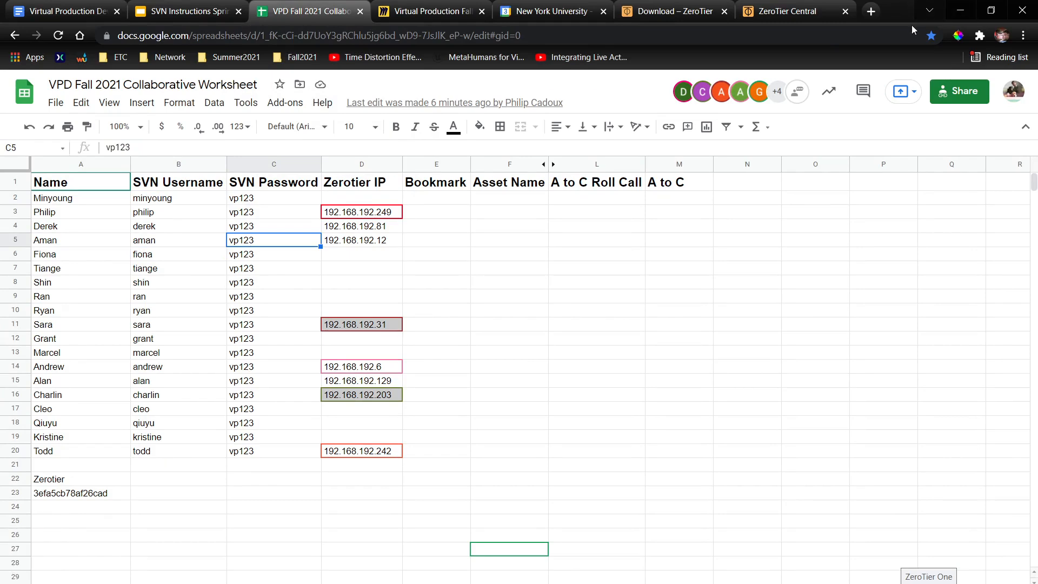
left_click(871, 11)
Load dreamhost.com and sign in with the account credentials, passing the reCAPTCHA check.
type("dreamhos")
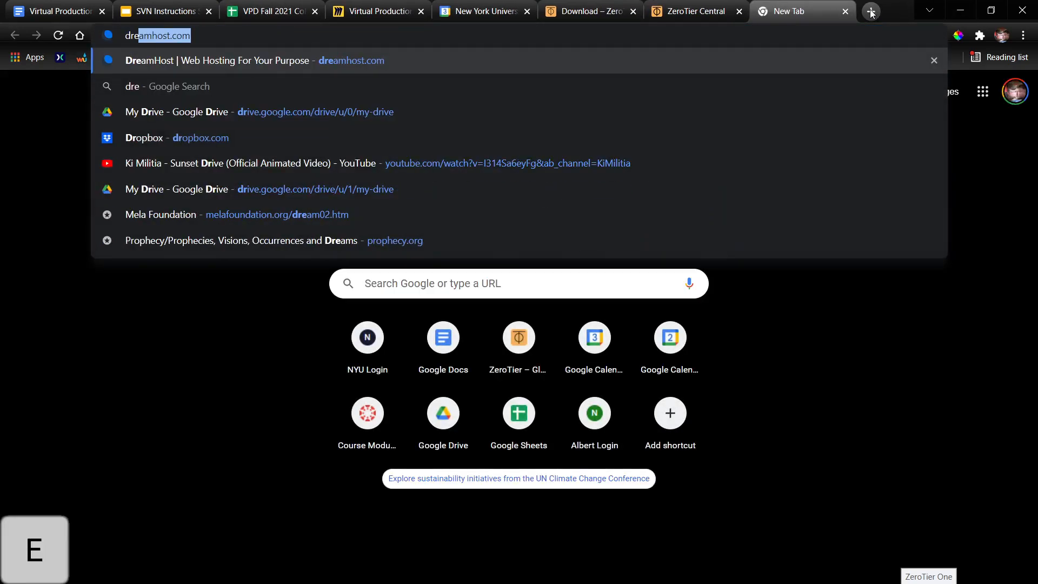
type("t.co")
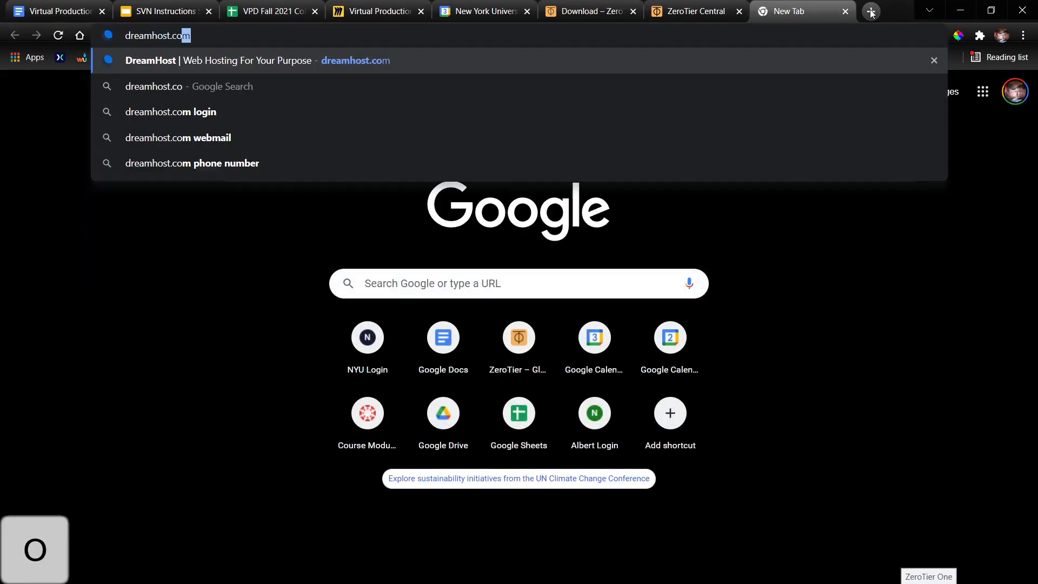
key("Return")
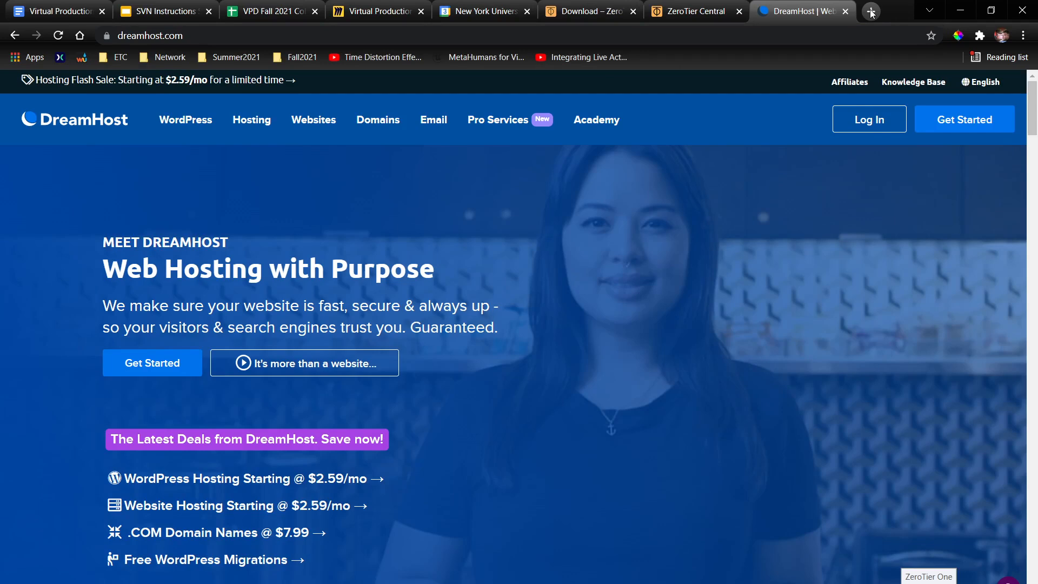
left_click(879, 121)
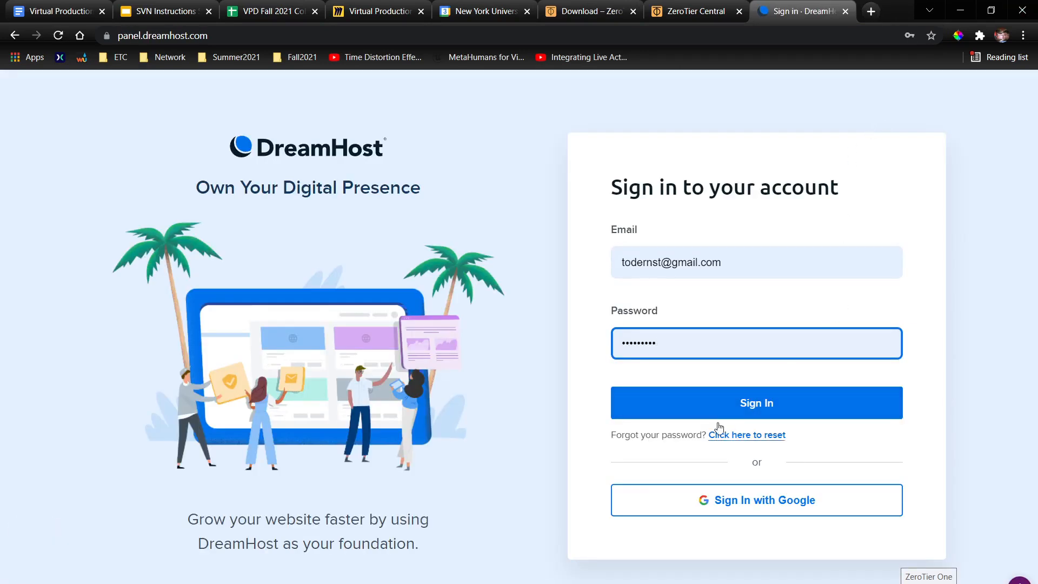
left_click(719, 405)
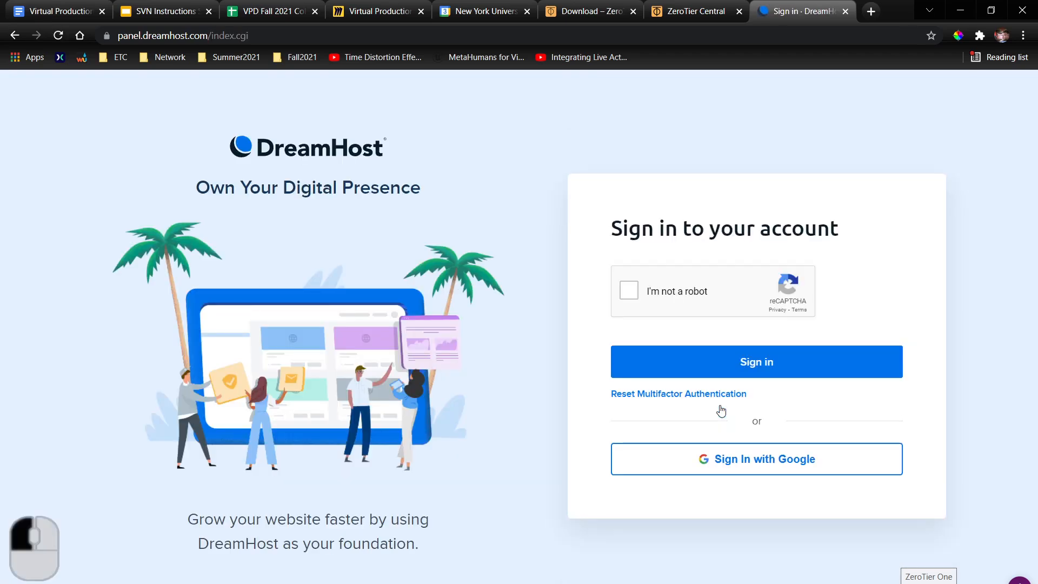
left_click(629, 291)
left_click(714, 363)
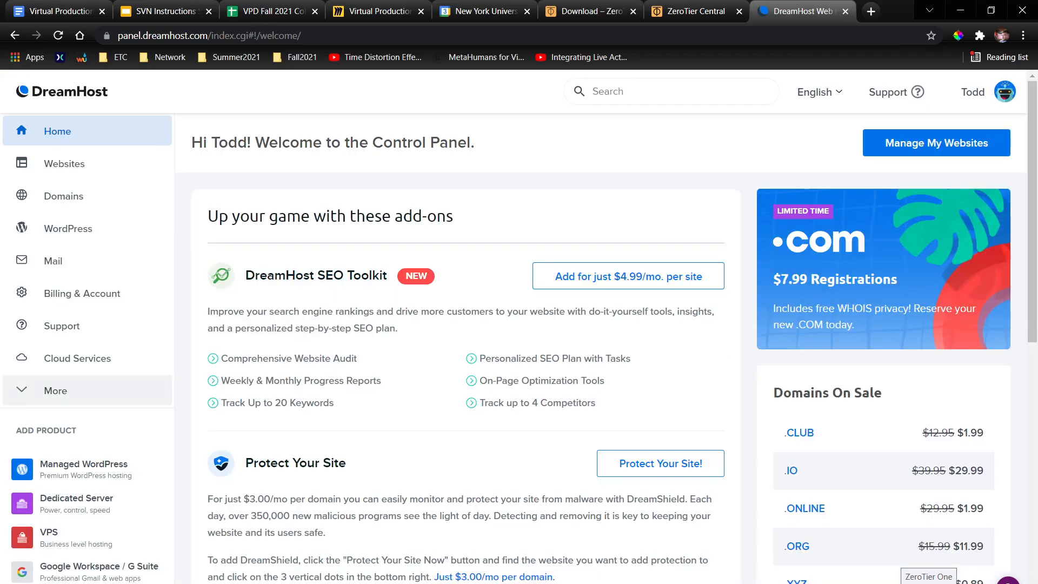
Open Subversion under the More sidebar section and copy the VPDFall2021 repository URL.
left_click(68, 388)
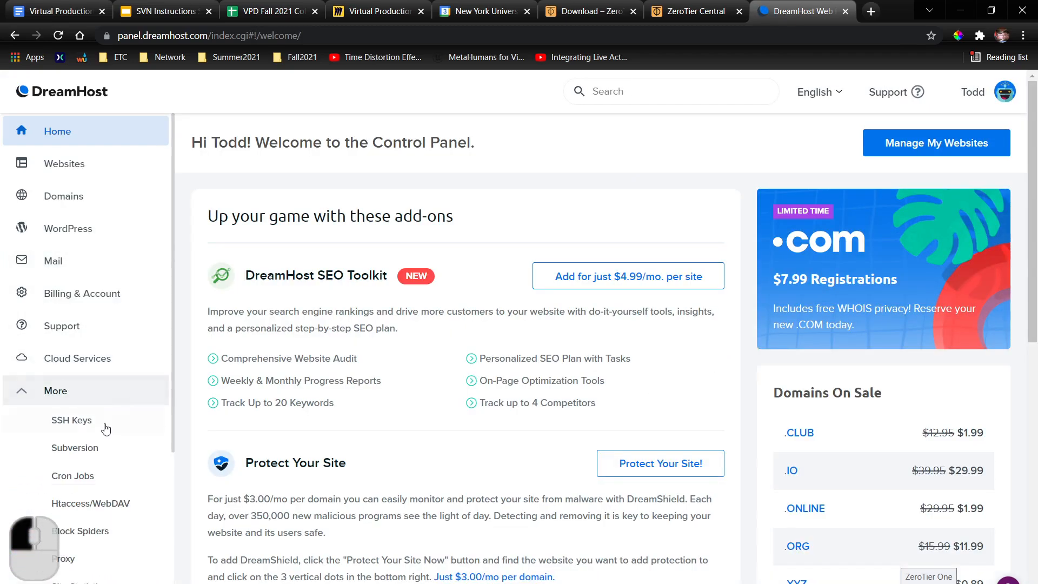
left_click(92, 446)
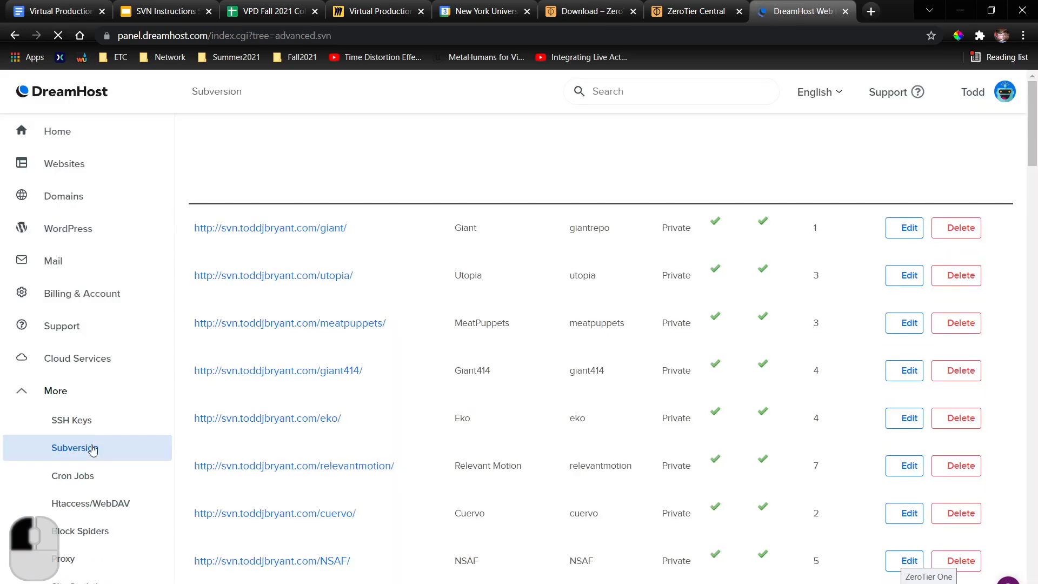
scroll(613, 278, "down", 9)
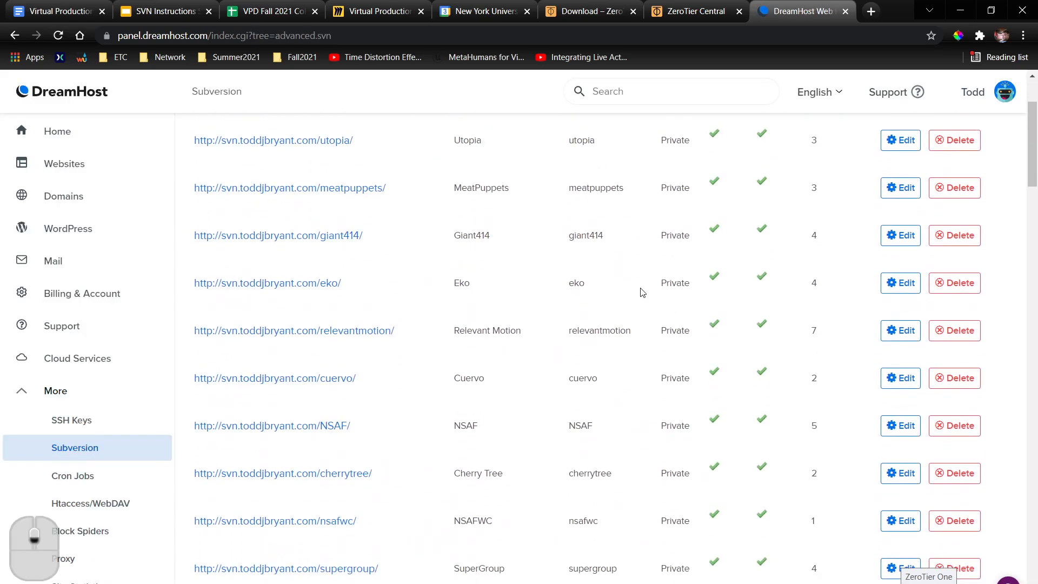
scroll(644, 308, "down", 10)
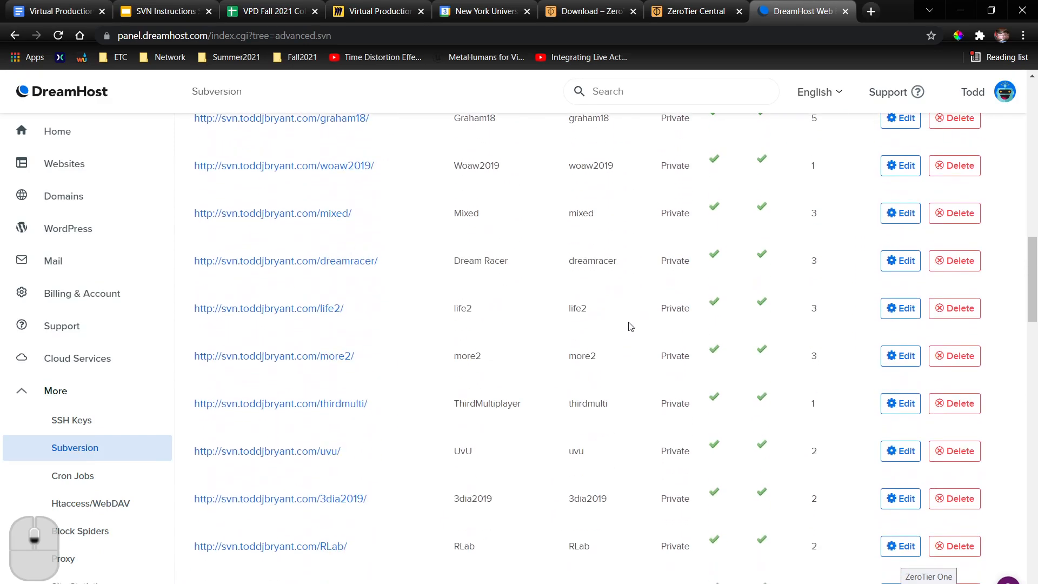
scroll(643, 327, "down", 5)
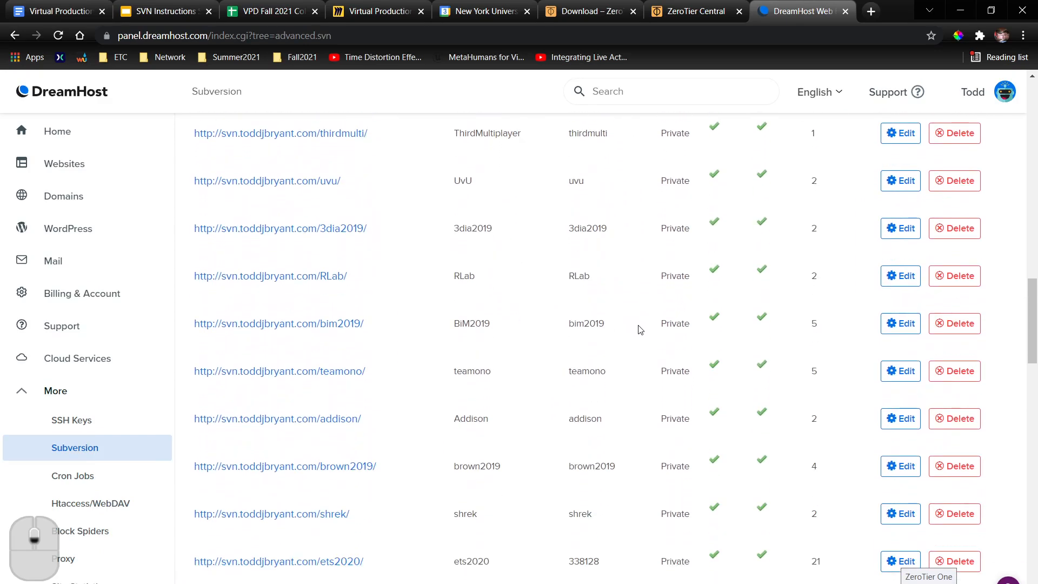
scroll(639, 330, "down", 4)
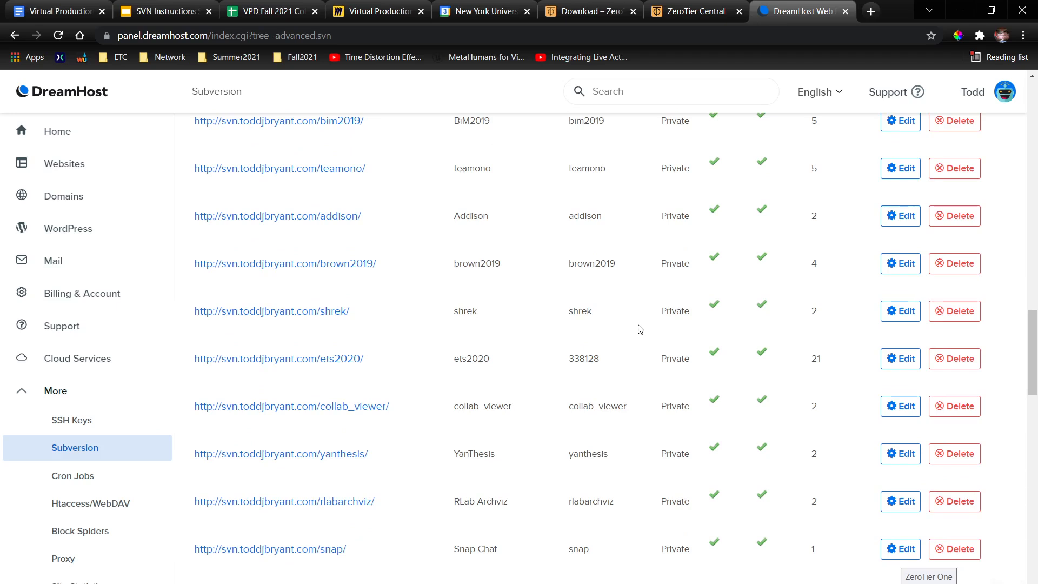
scroll(640, 329, "down", 11)
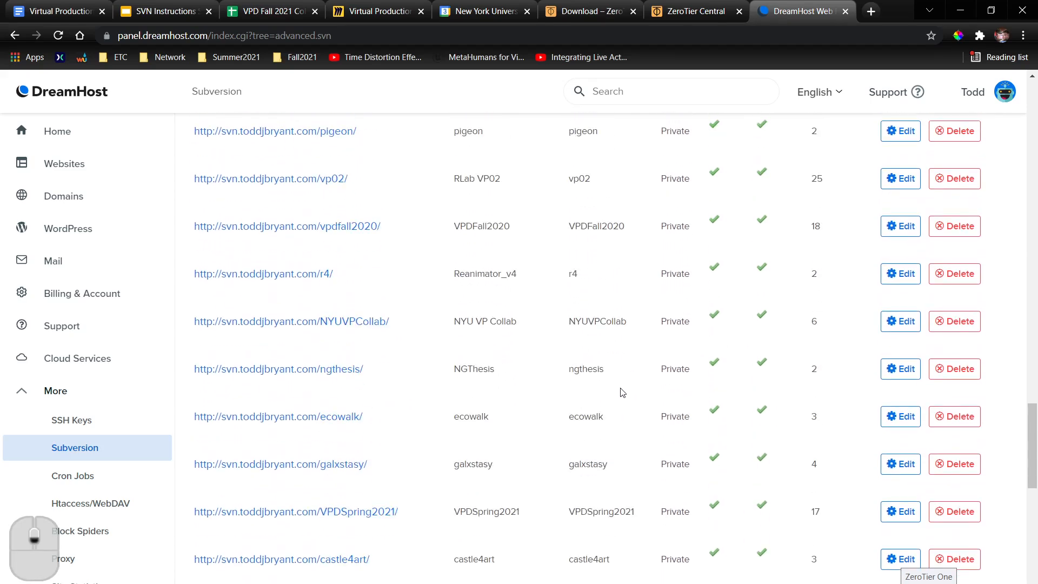
scroll(562, 389, "down", 7)
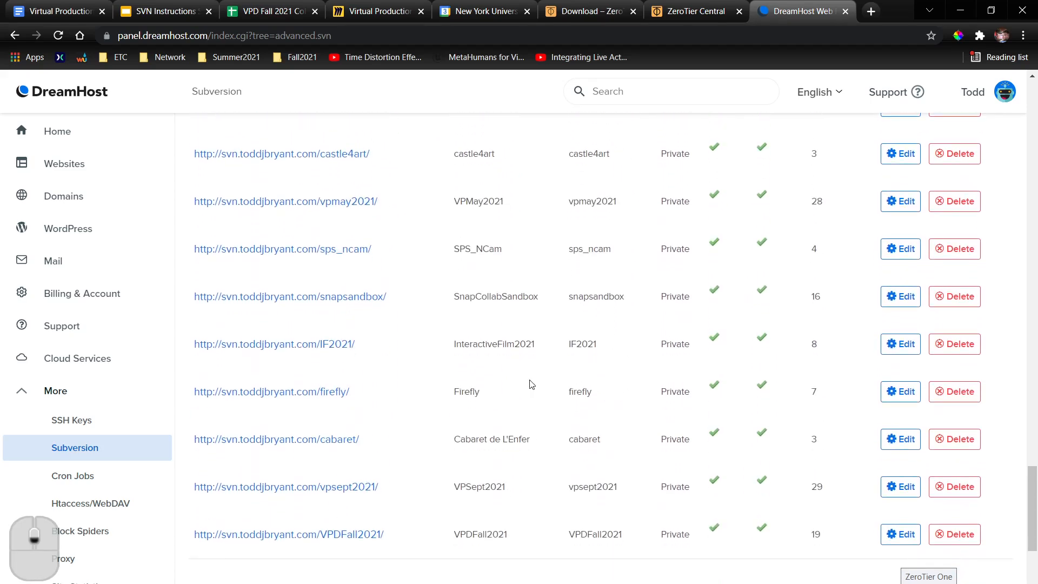
scroll(534, 385, "down", 4)
left_click_drag(384, 331, 192, 341)
key("ctrl+c")
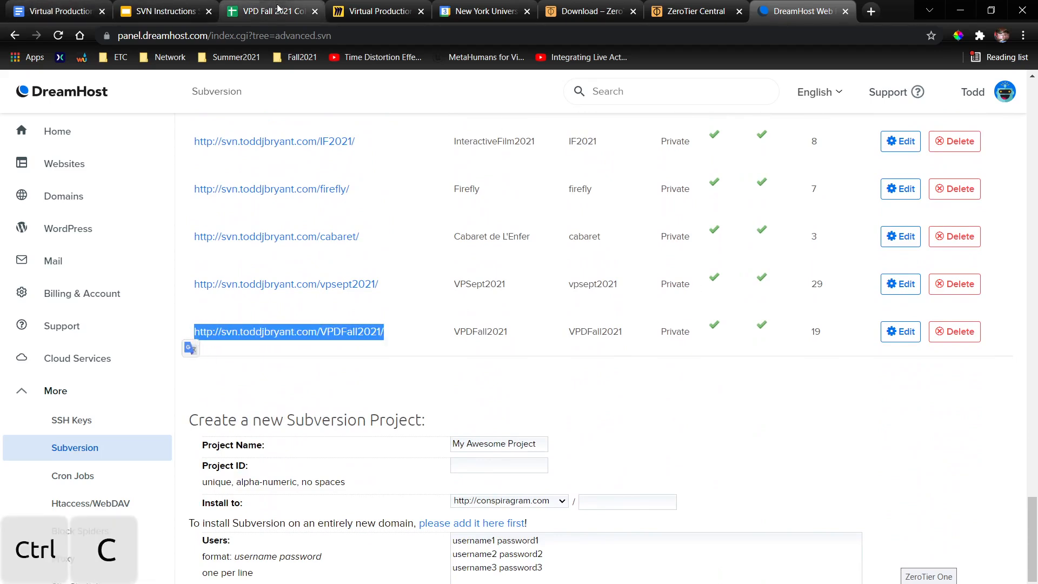
Enter 'SVN' in cell A25 and paste the VPDFall2021 repository URL into A26.
left_click(274, 12)
left_click(62, 521)
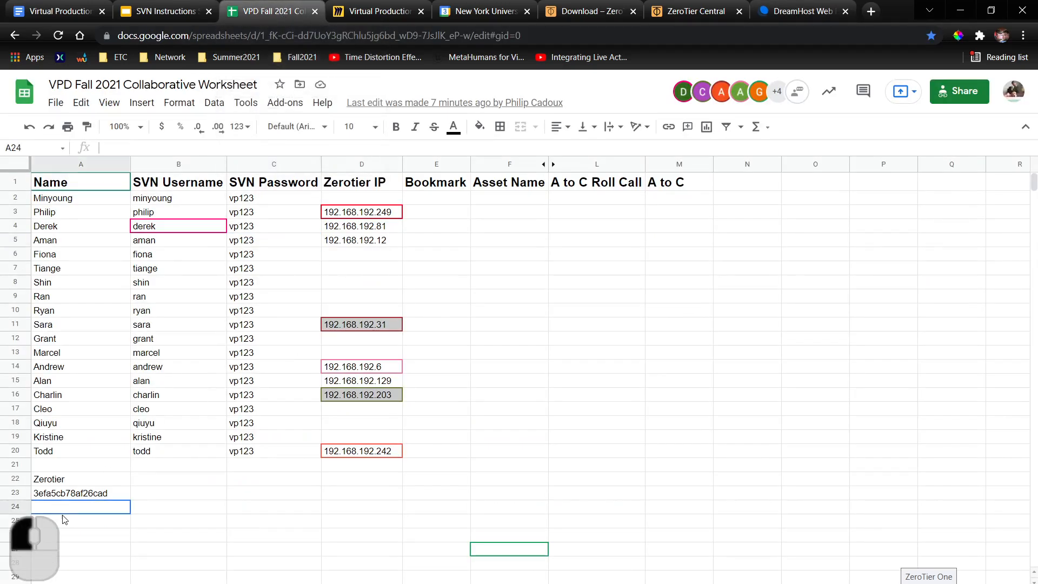
key("shift")
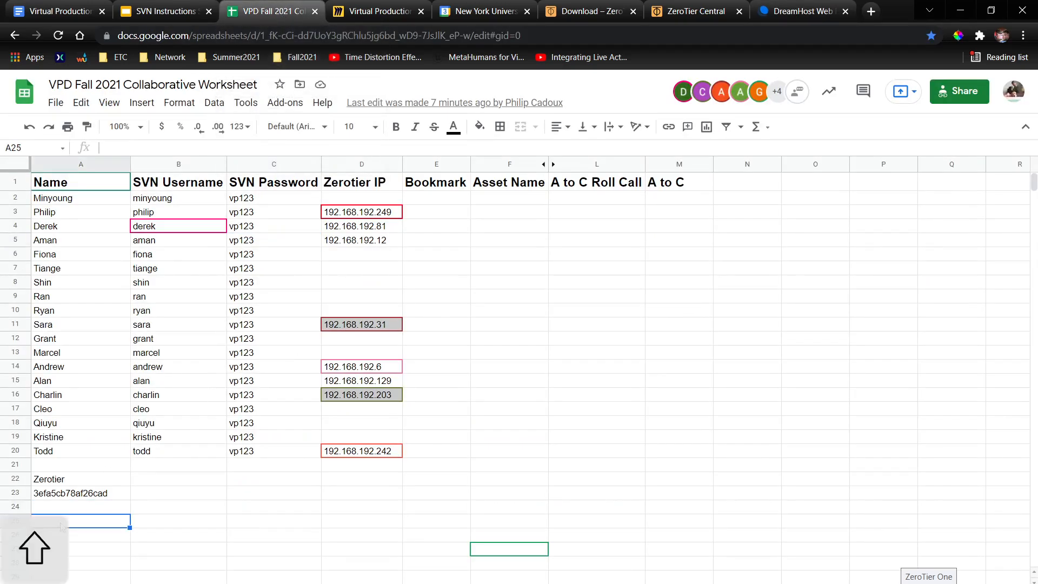
type("SVN")
left_click(60, 536)
key("ctrl+v")
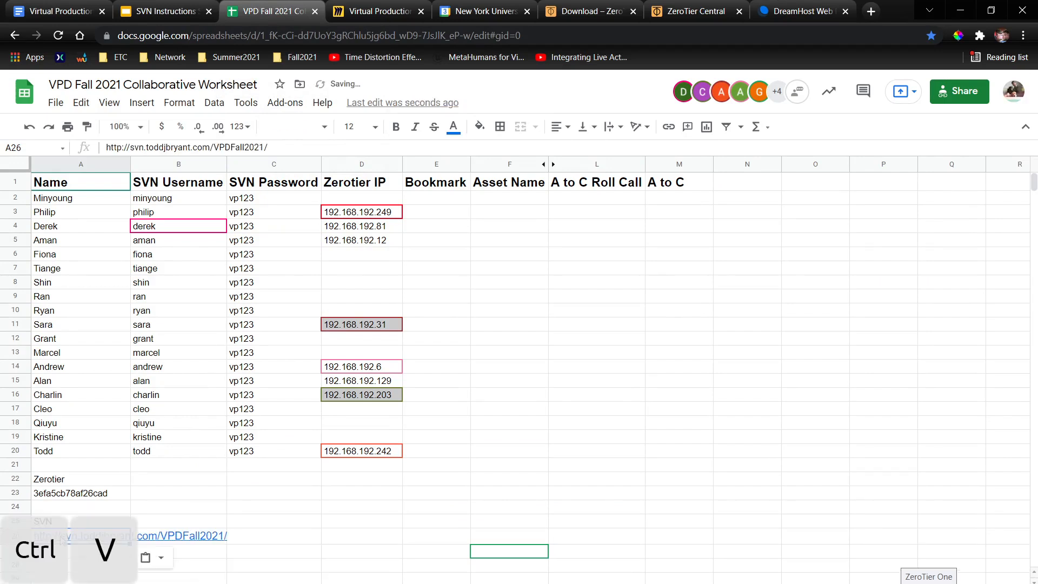
left_click(170, 493)
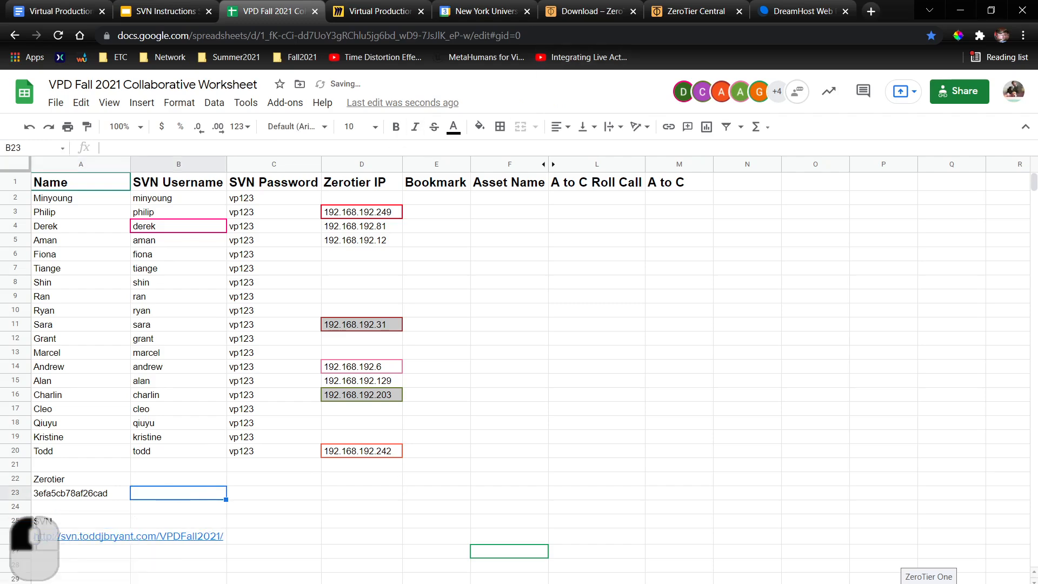
left_click(291, 583)
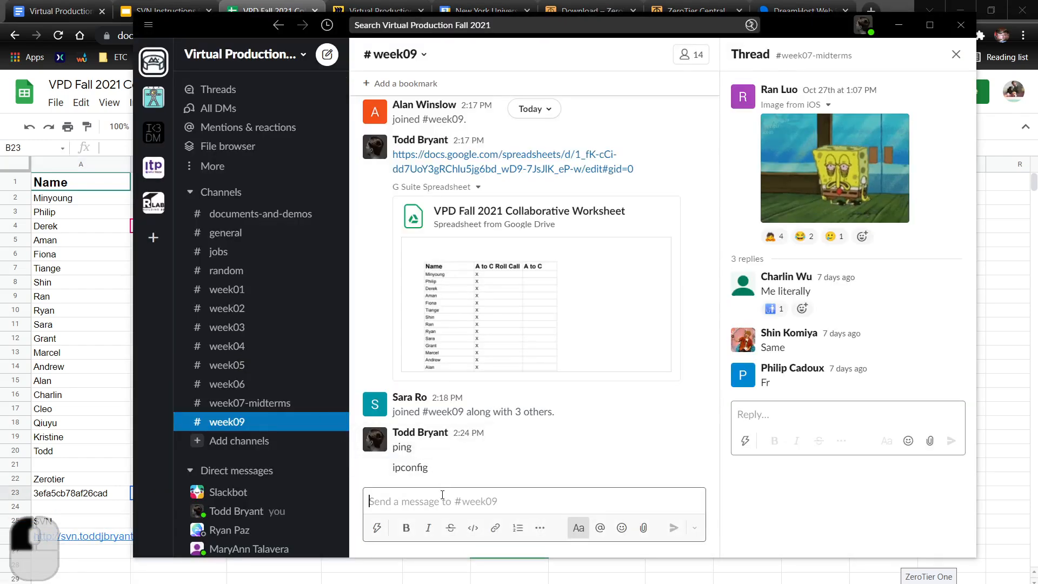
Send the VPDFall2021 repository URL as a message in Slack's #week09 channel.
key("ctrl+v")
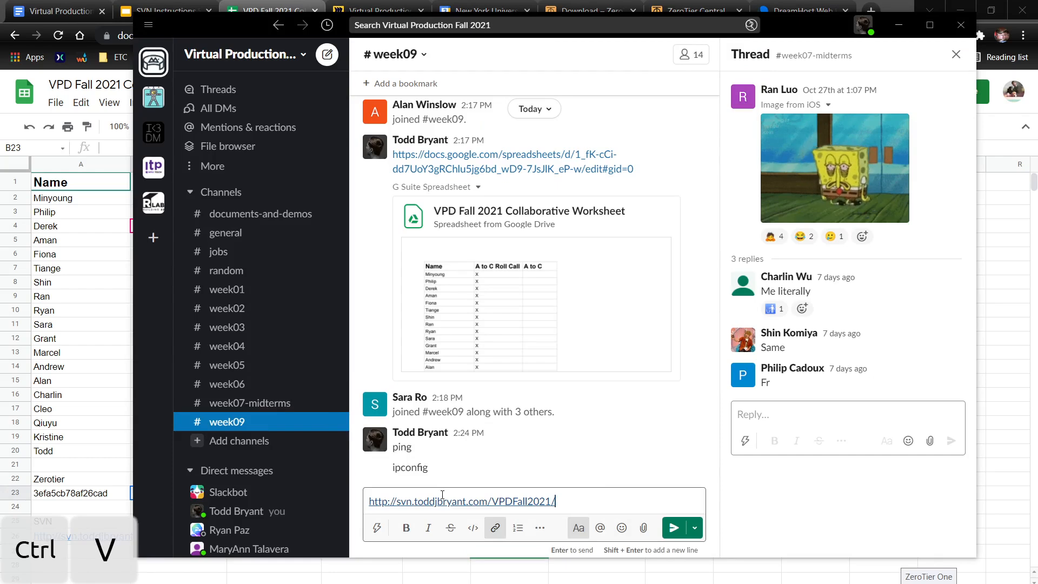
key("Return")
left_click(97, 242)
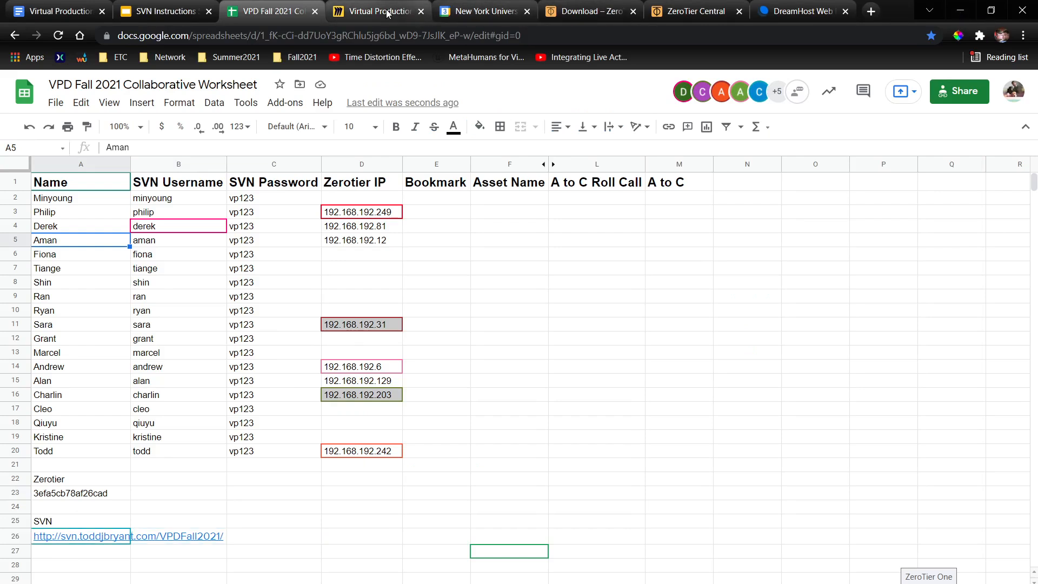
Step through the SVN hosting slides, highlighting Assembla and Dreamhost, to the Subversion Wizard slide.
left_click(195, 10)
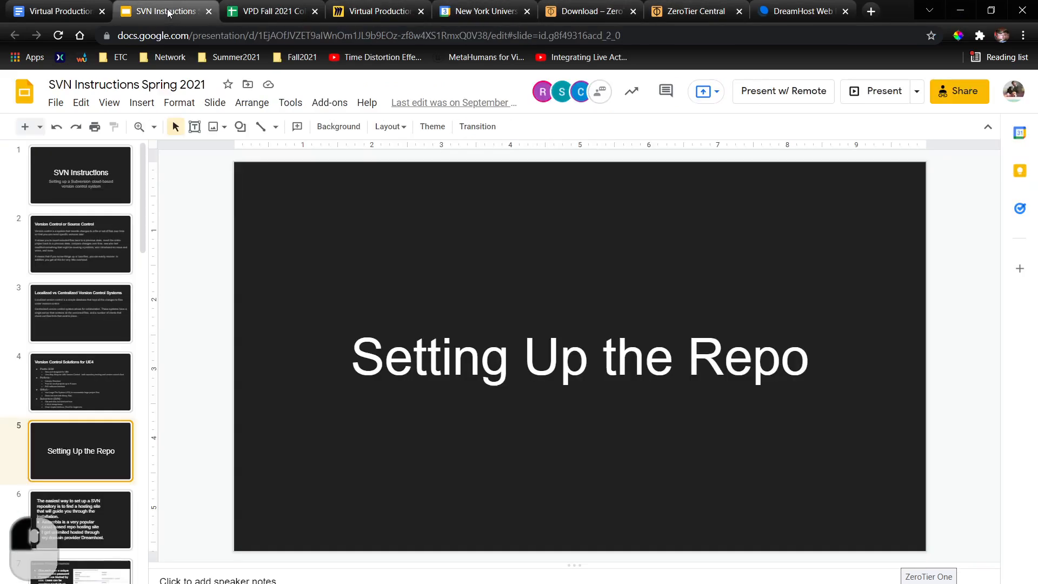
left_click(108, 519)
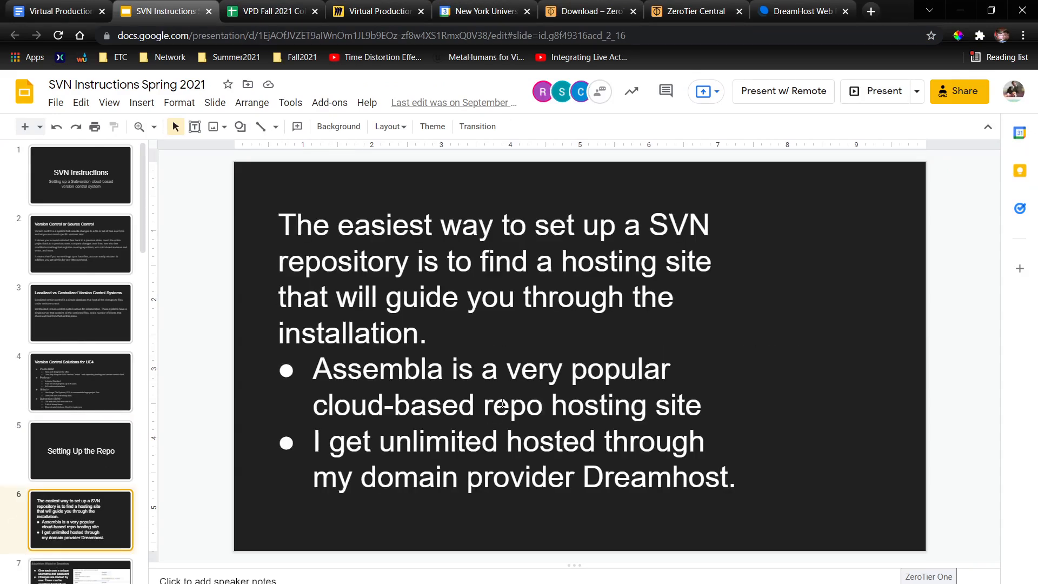
double_click(429, 362)
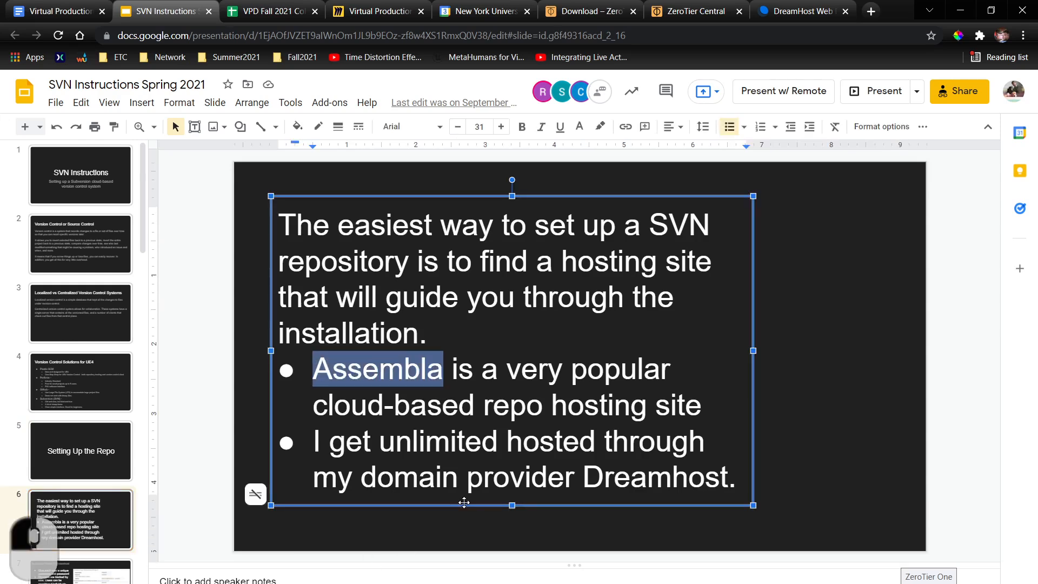
double_click(586, 473)
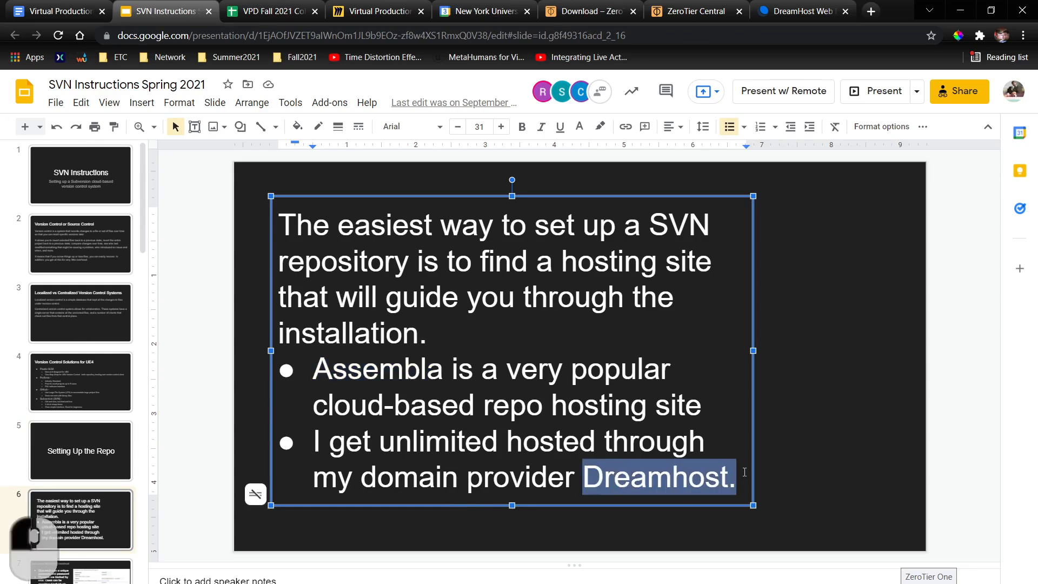
scroll(84, 532, "down", 1)
left_click(83, 533)
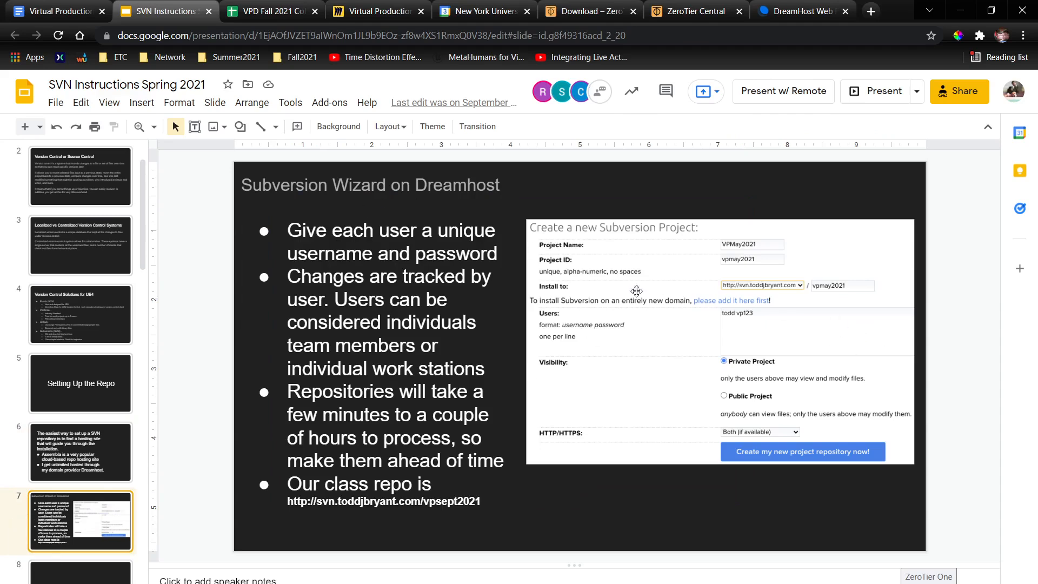
left_click(809, 16)
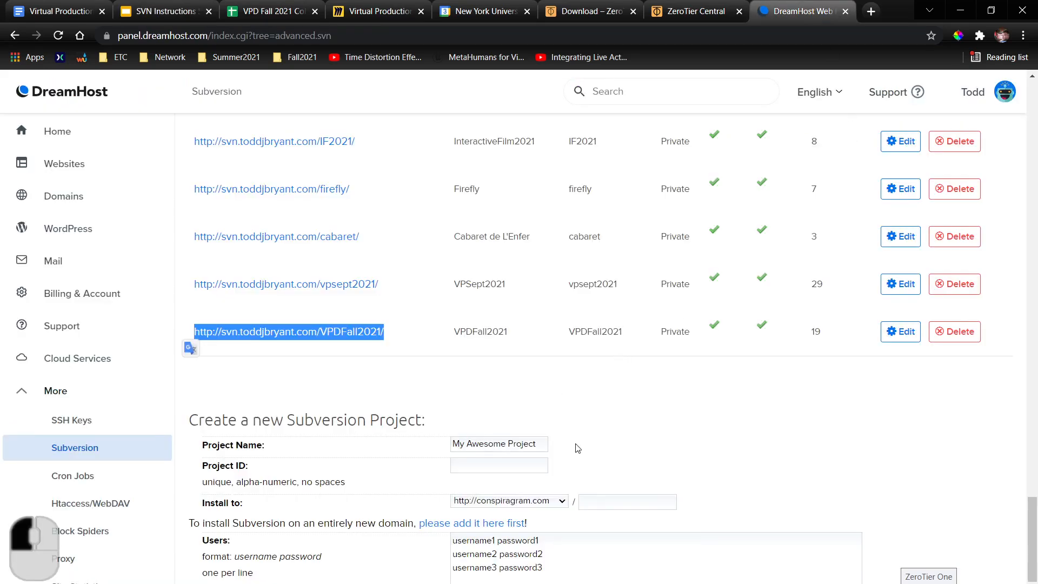
Review the Users list on the VPDFall2021 Subversion project's edit page.
left_click(902, 331)
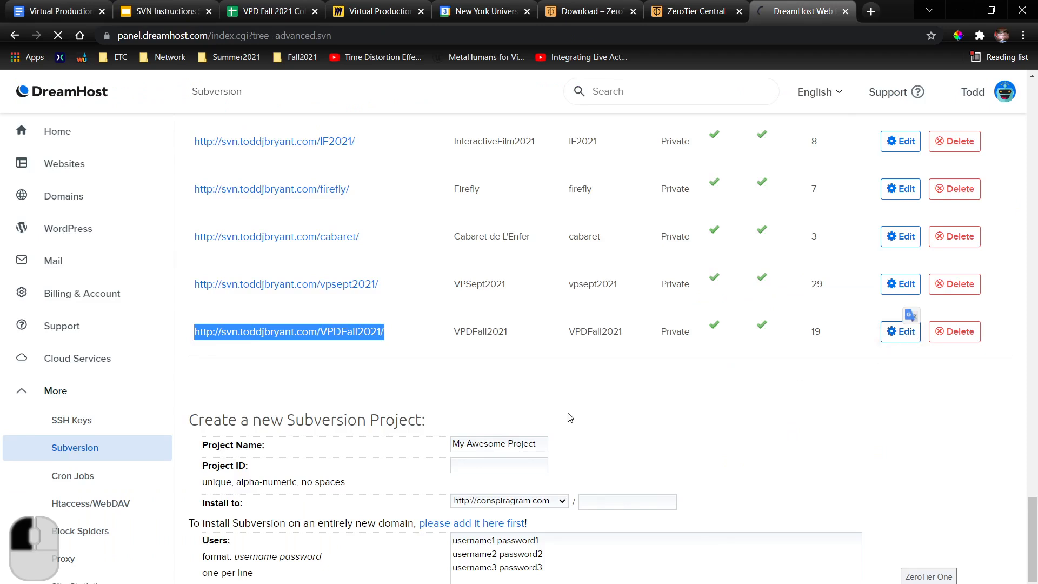
scroll(505, 298, "down", 5)
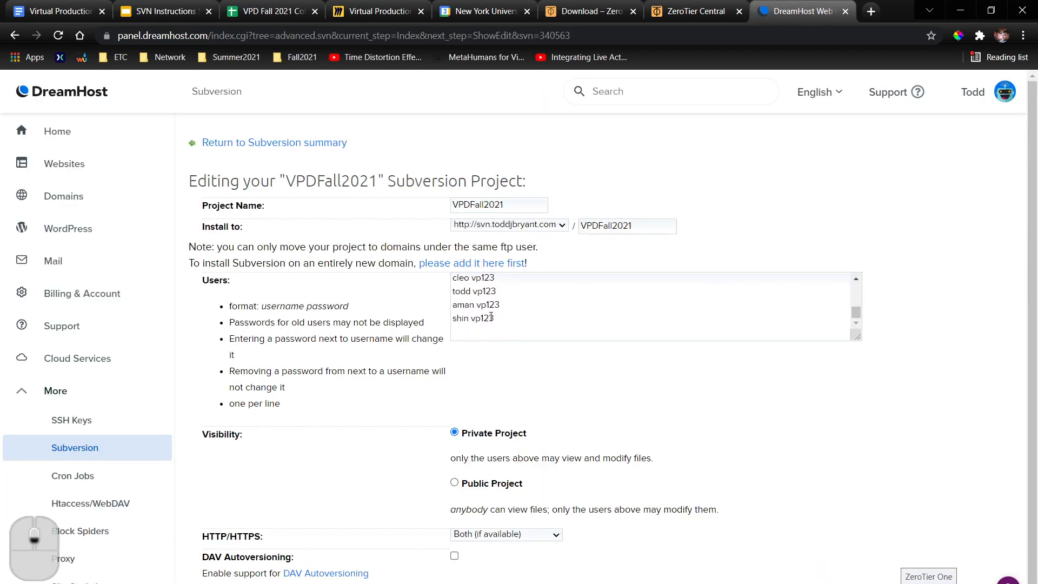
scroll(491, 317, "up", 5)
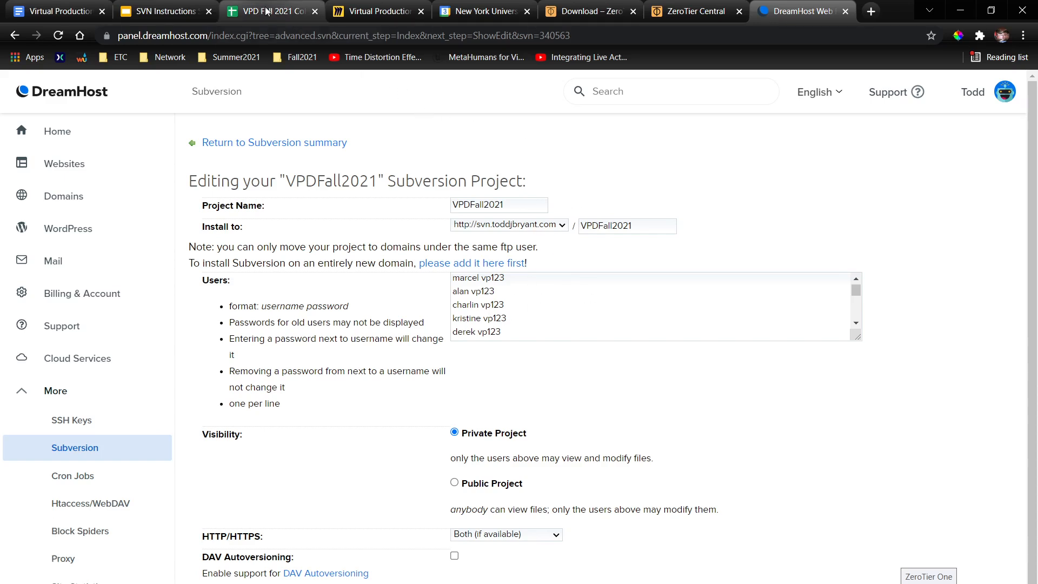
left_click(188, 12)
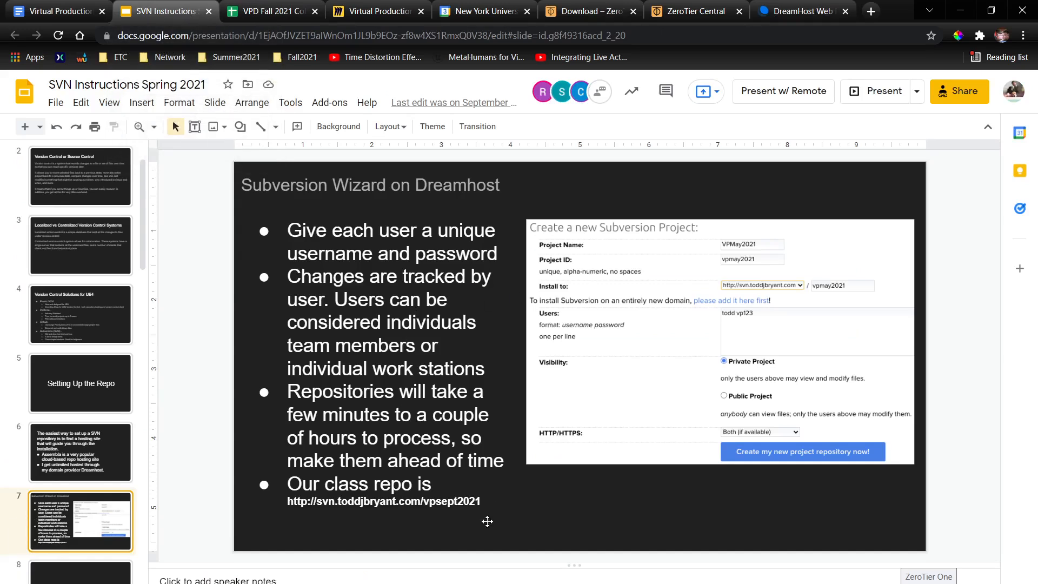
Replace the old class repo URL on slide 7 with the VPDFall2021 address, then show slide 8.
left_click(462, 503)
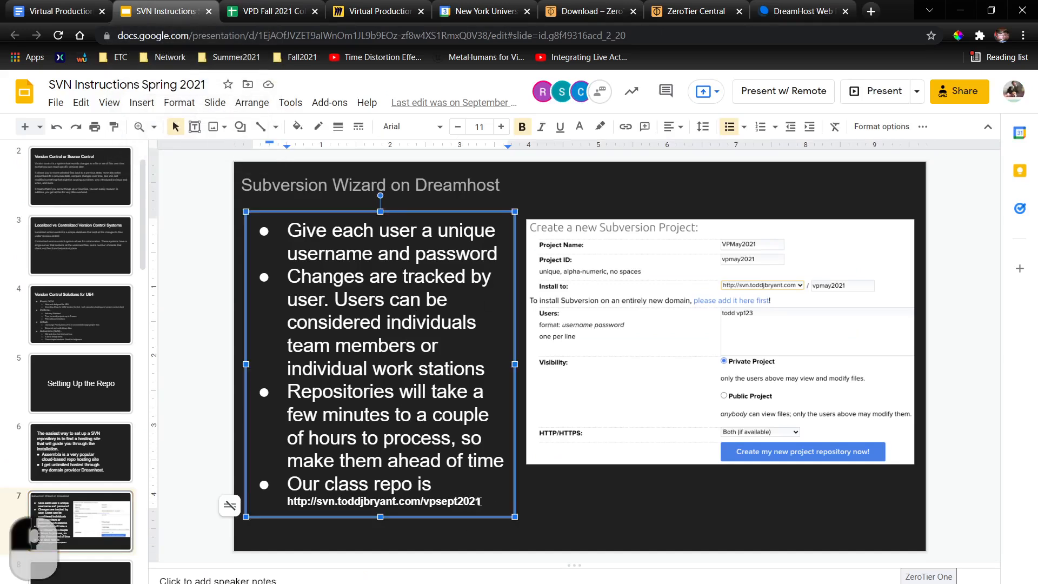
left_click_drag(481, 501, 288, 498)
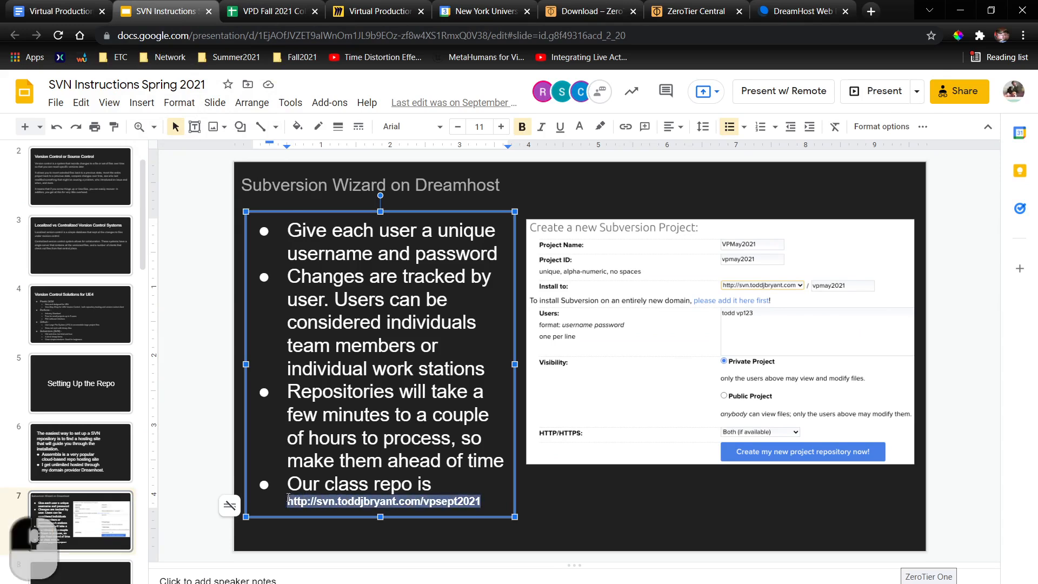
type("http://svn.toddjbryant.com/VPDFall2021/")
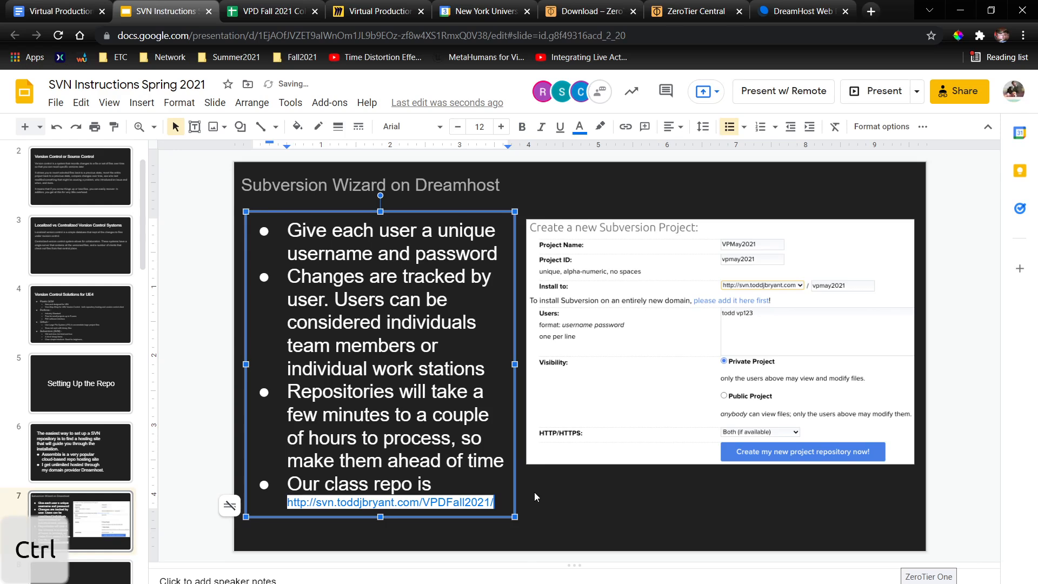
left_click(535, 497)
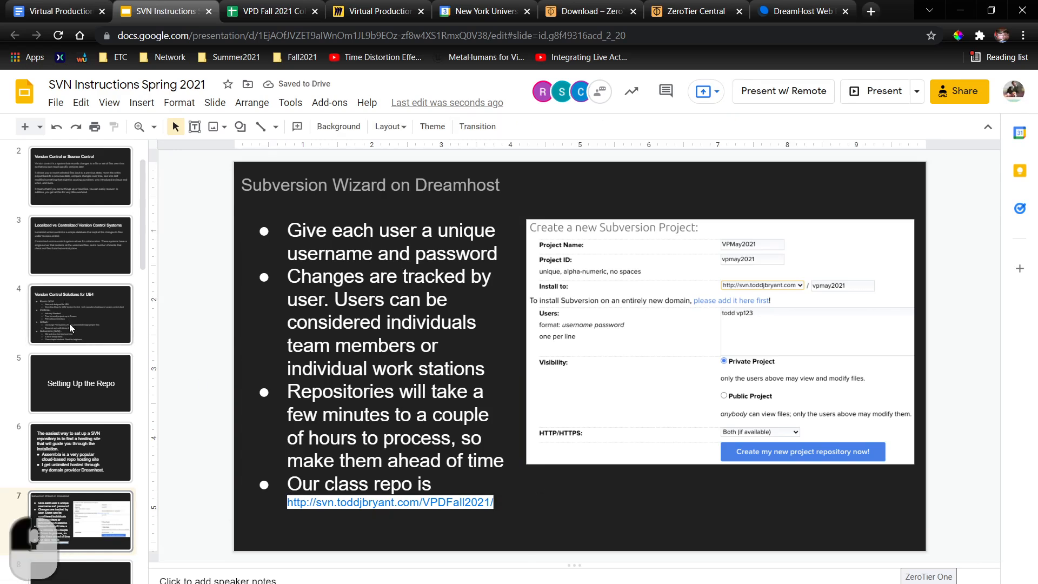
scroll(71, 378, "down", 3)
left_click(78, 457)
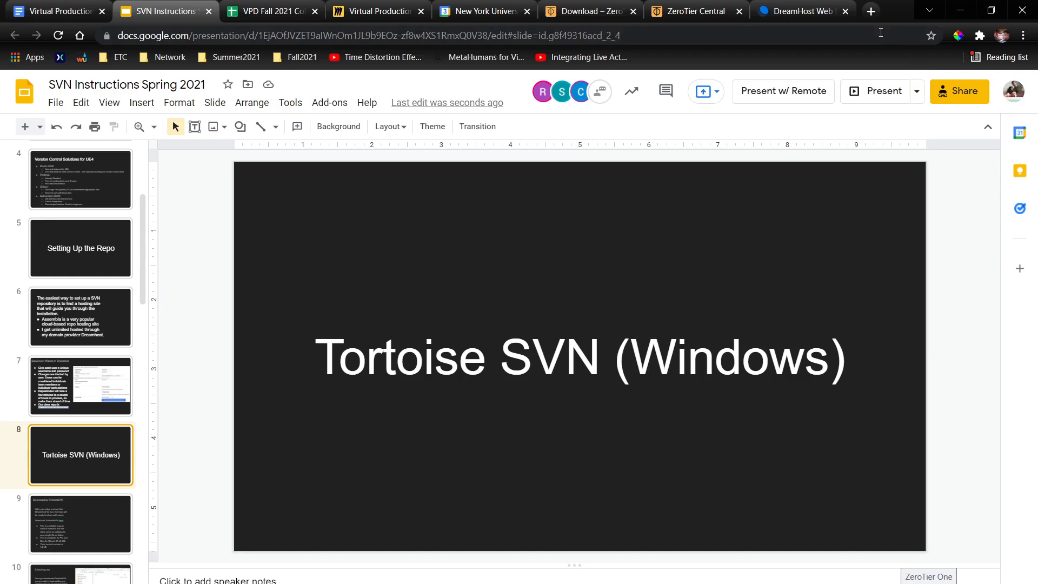
left_click(871, 11)
Go to the TortoiseSVN website's Downloads page and copy its address.
type("tortoisesvn")
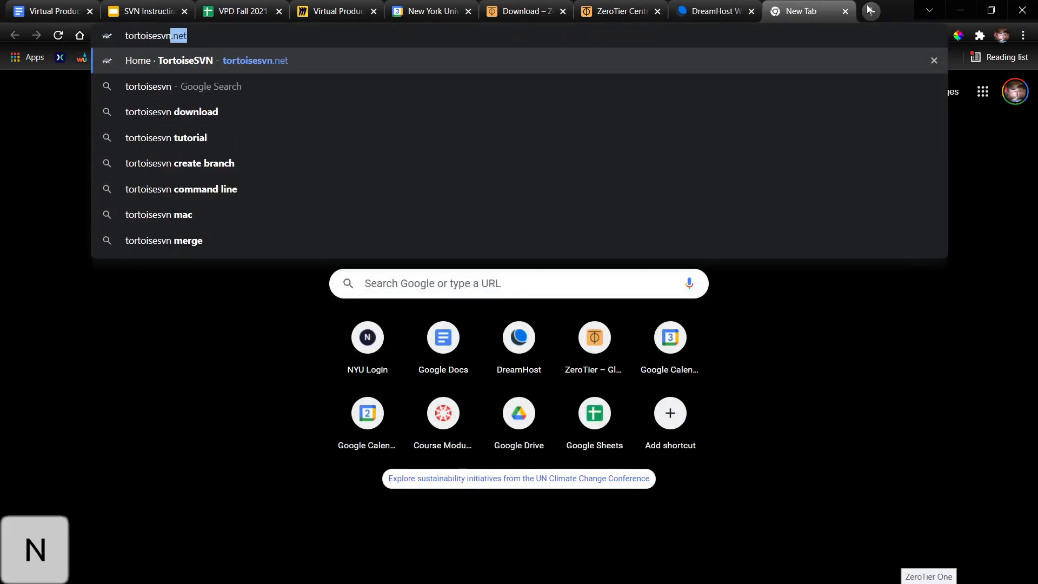
key("Return")
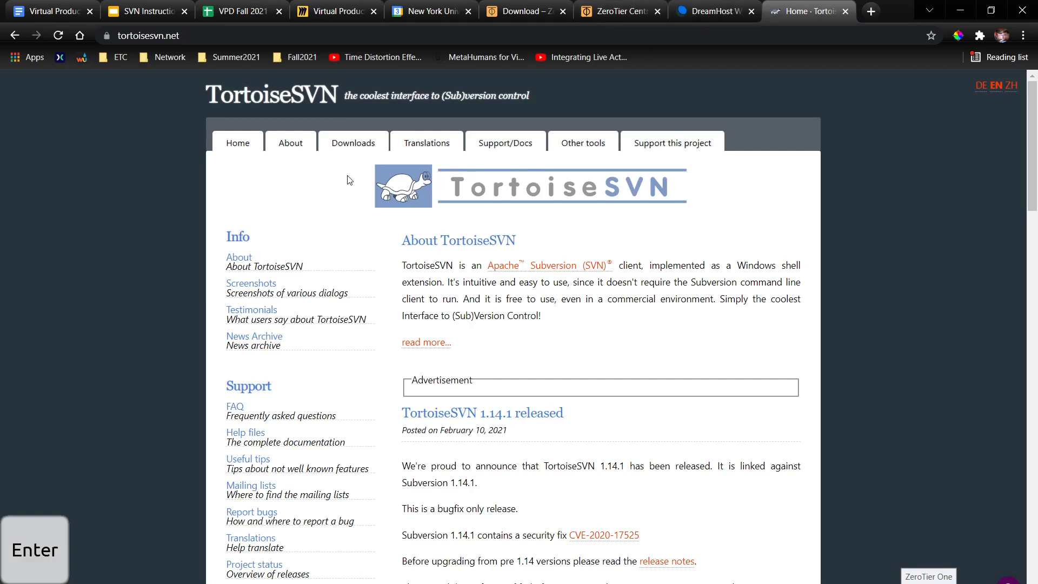
left_click(342, 150)
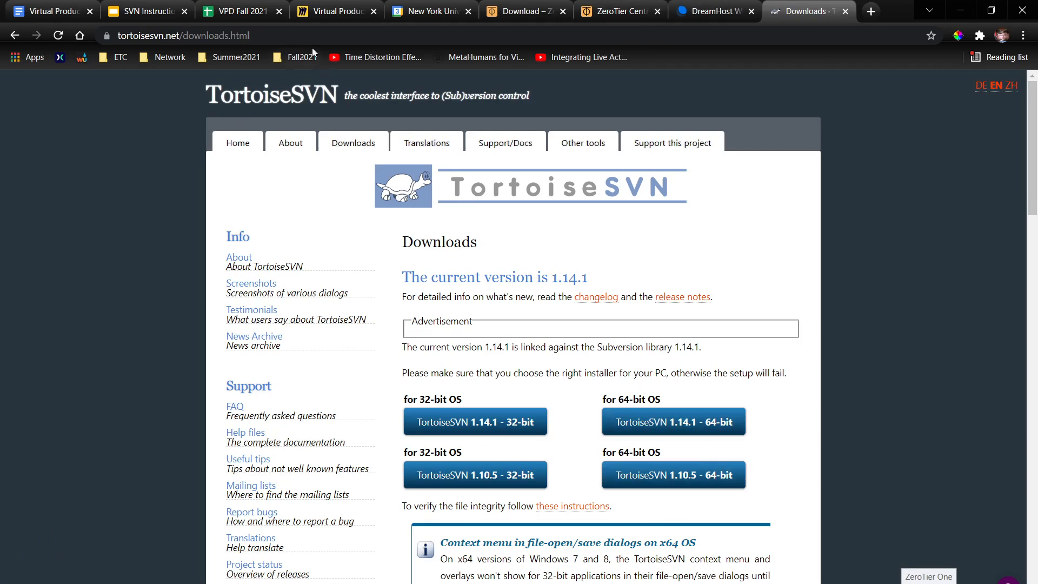
left_click(301, 32)
key("ctrl+c")
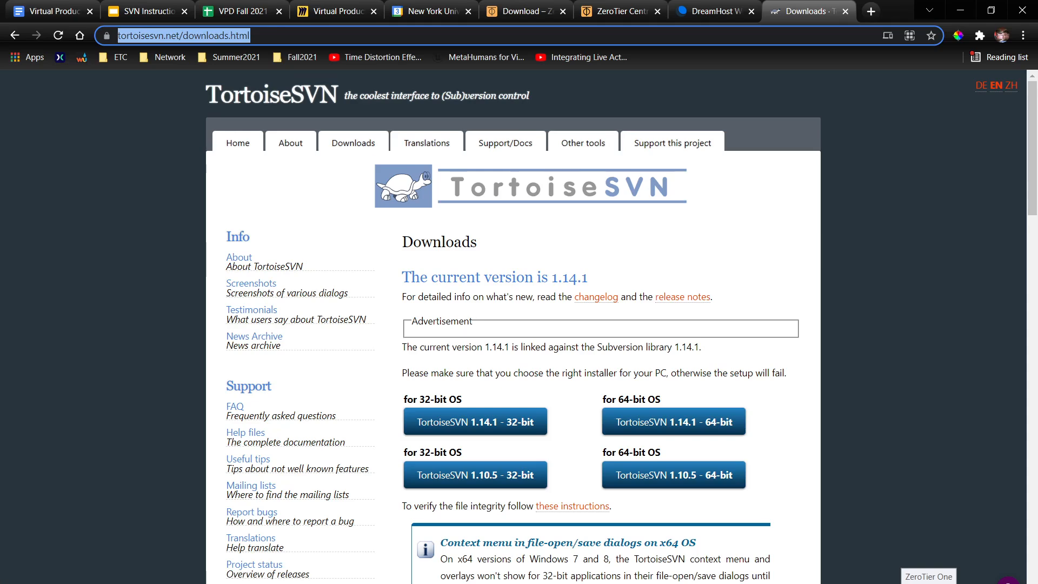
Post the TortoiseSVN downloads link in the #week09 Slack channel.
left_click(546, 583)
key("ctrl+v")
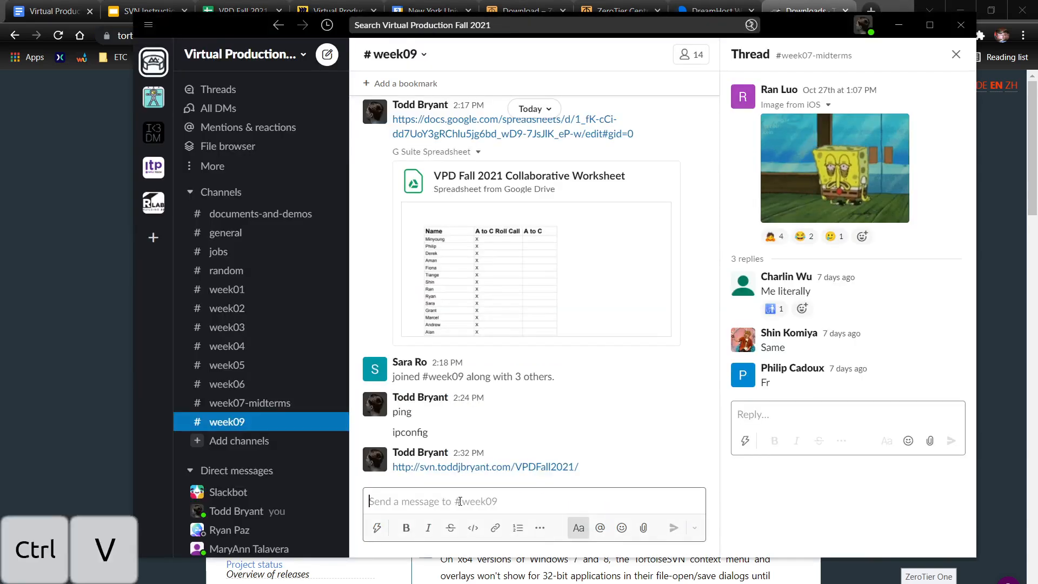
key("Return")
left_click(66, 184)
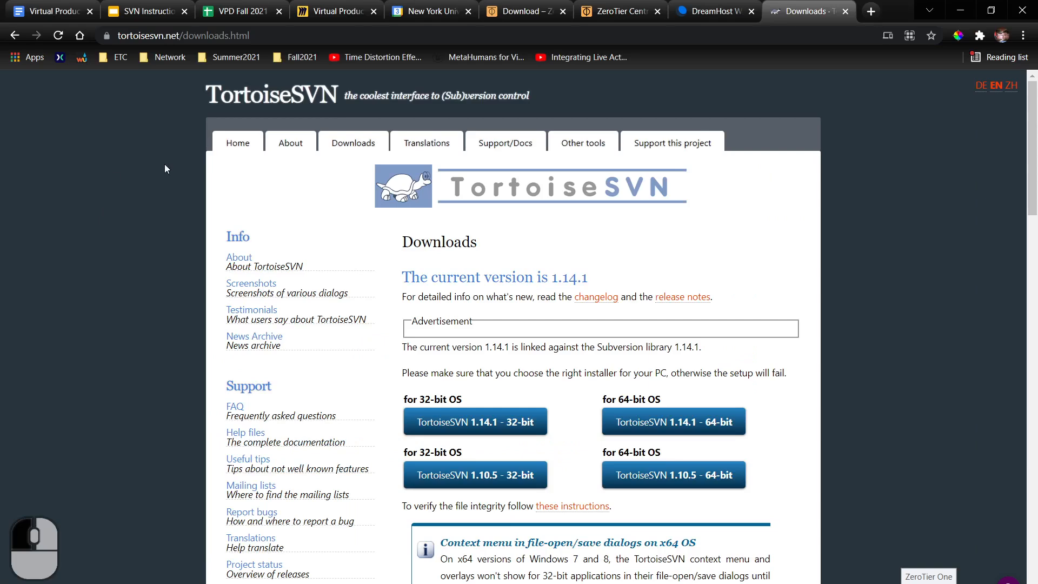
Search 'snailsvnlite' and copy the address of the SnailSVN Lite App Store page.
left_click(871, 12)
left_click(753, 36)
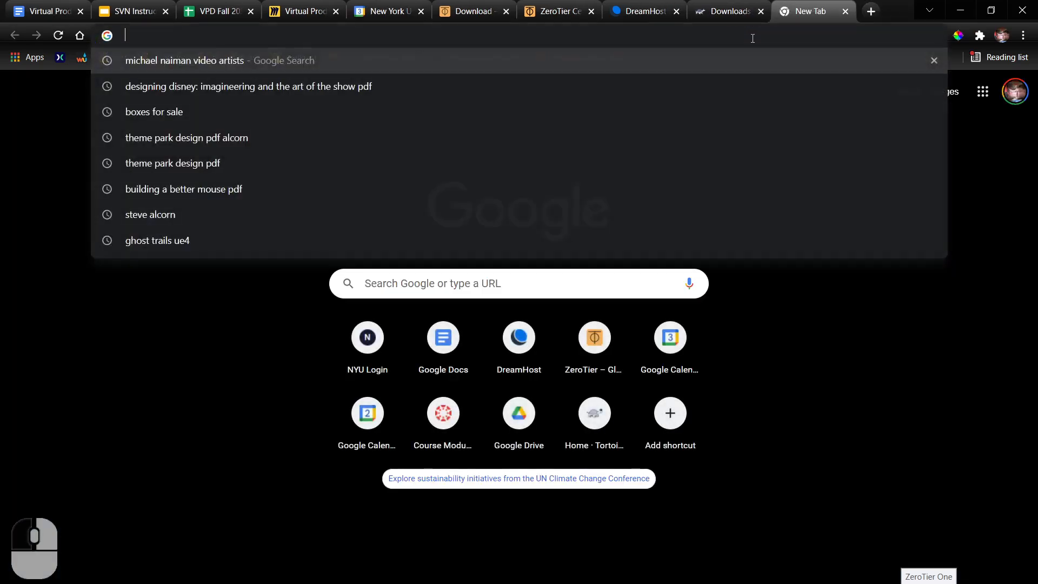
type("snails")
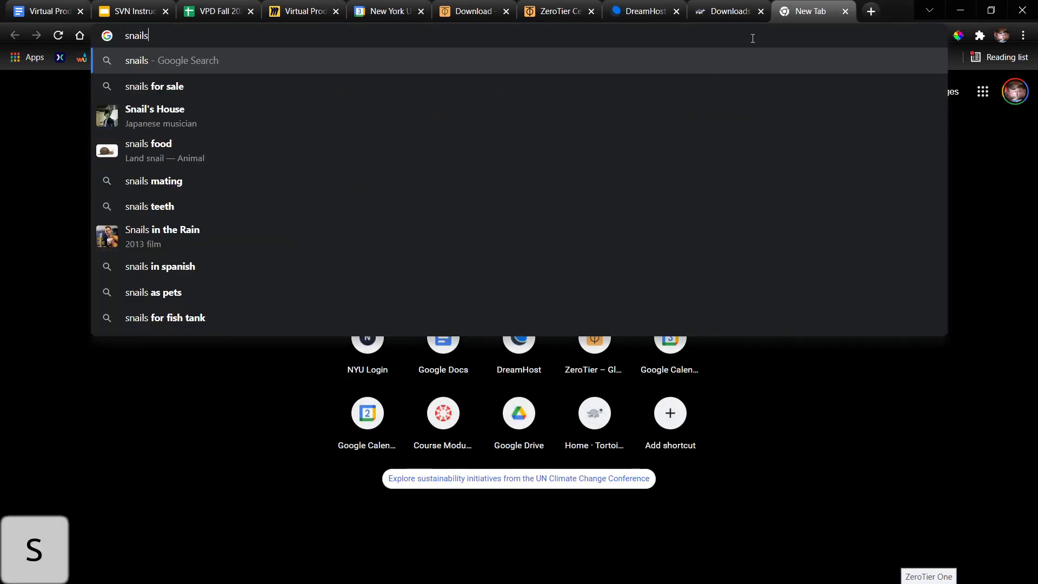
type("vnlite")
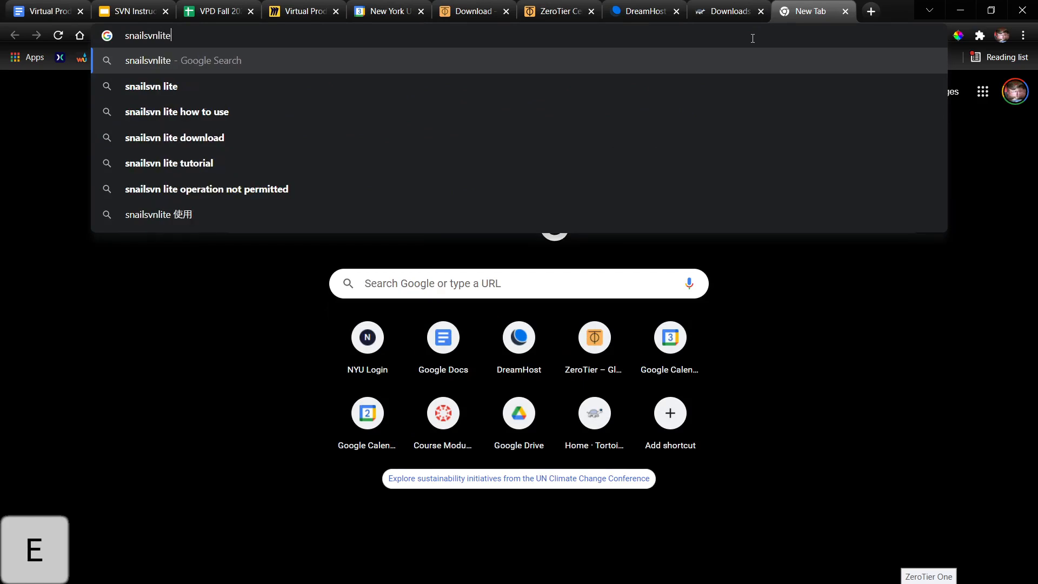
key("Return")
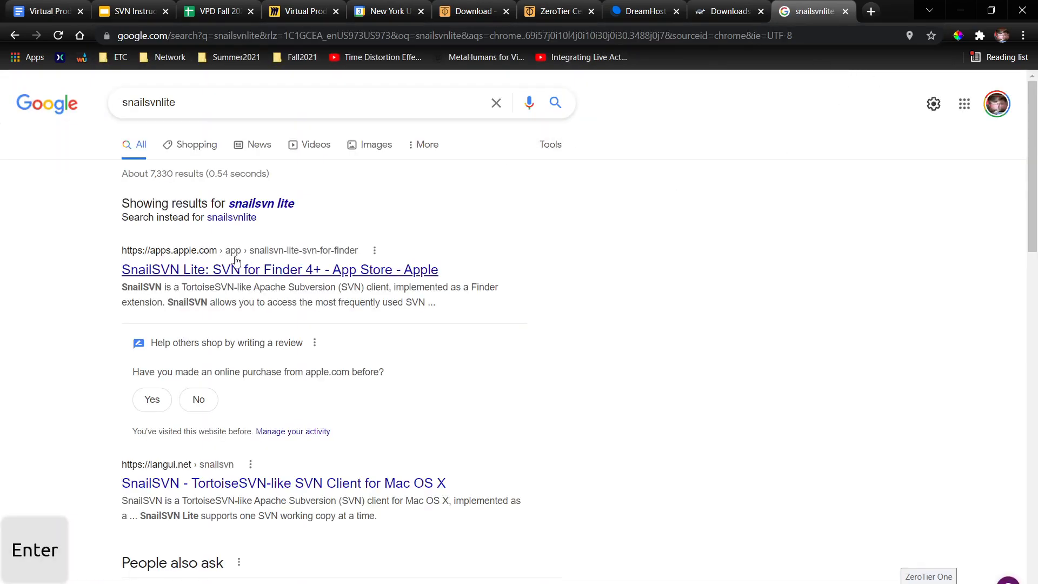
left_click(225, 270)
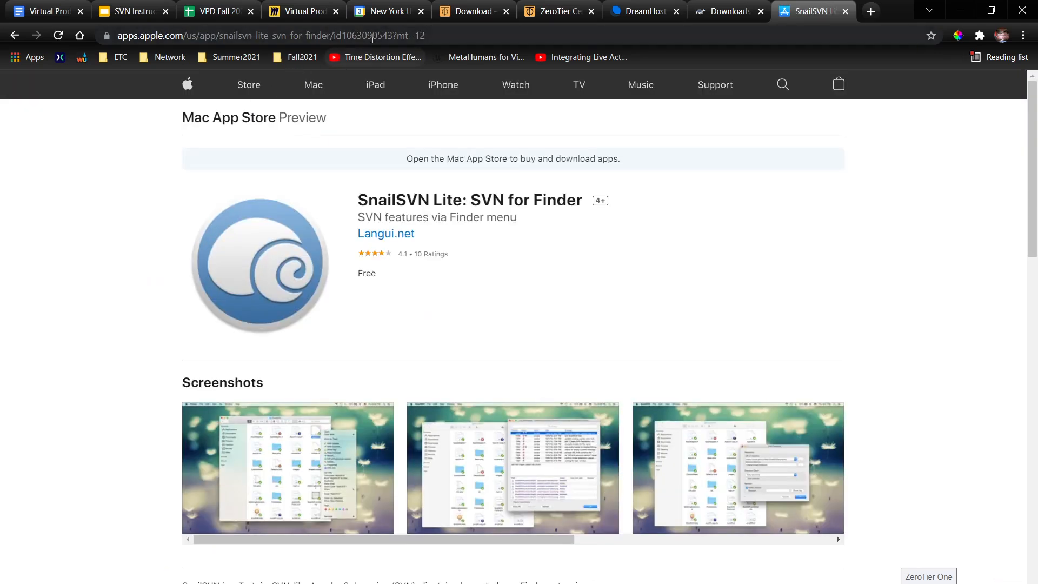
left_click(372, 39)
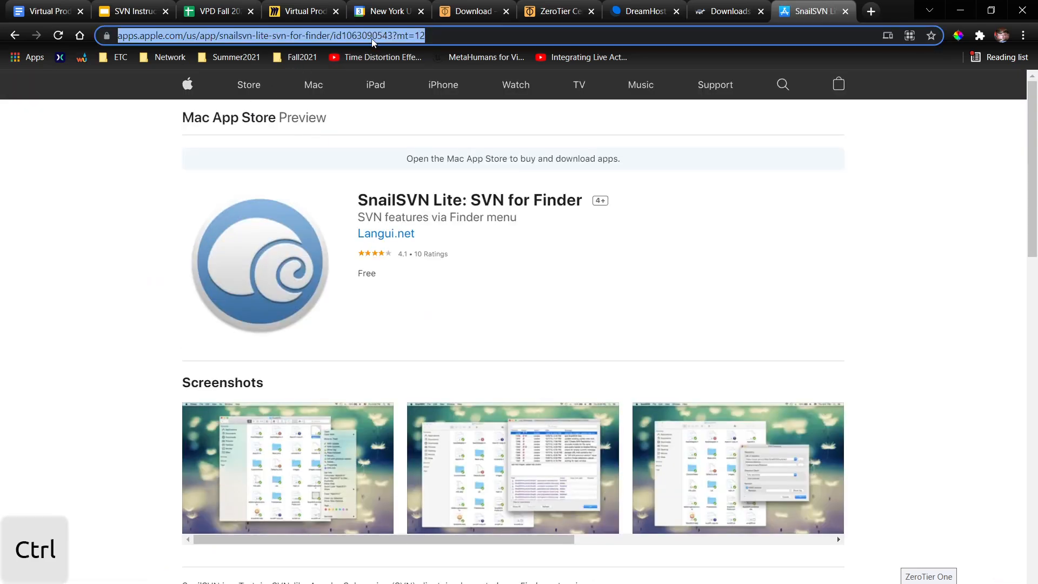
Post the SnailSVN Lite App Store link in the #week09 Slack channel.
left_click(638, 562)
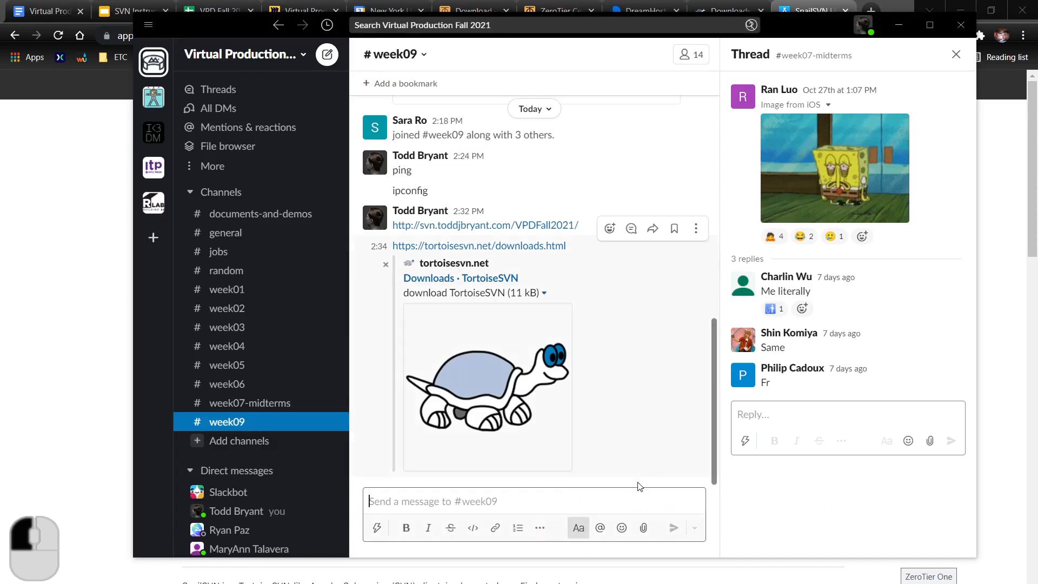
key("ctrl+v")
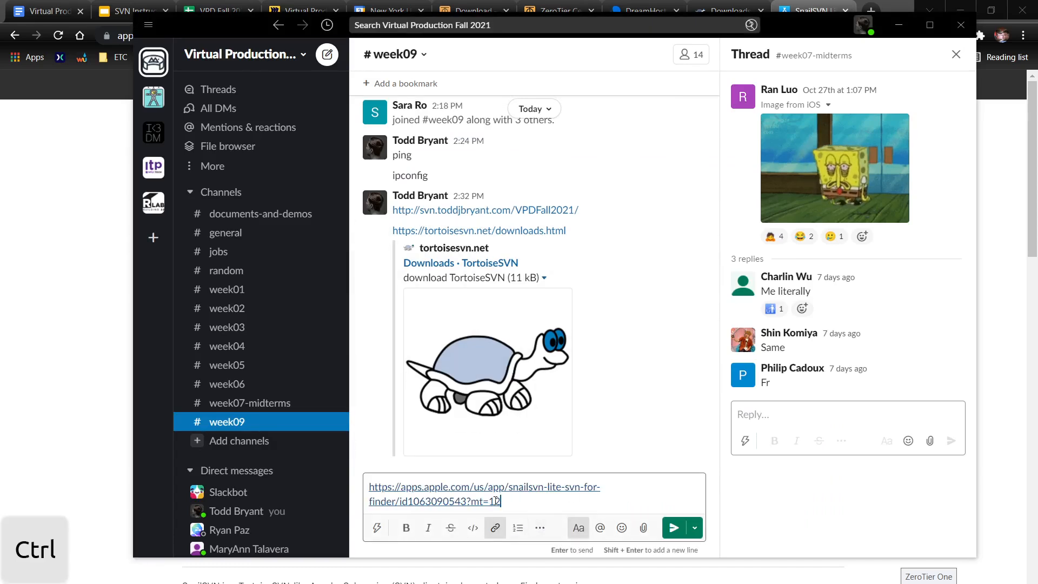
key("Return")
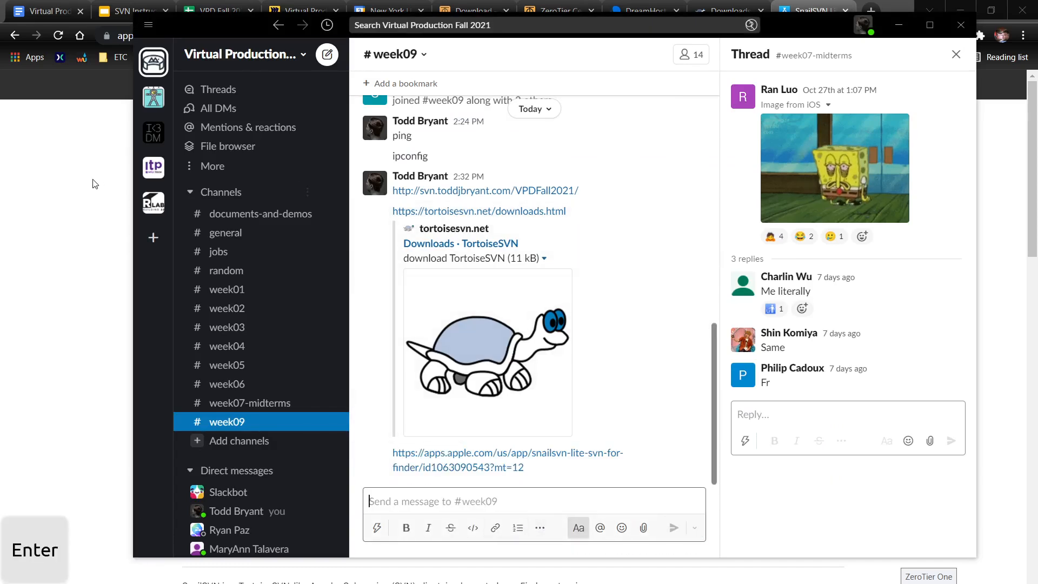
left_click(84, 215)
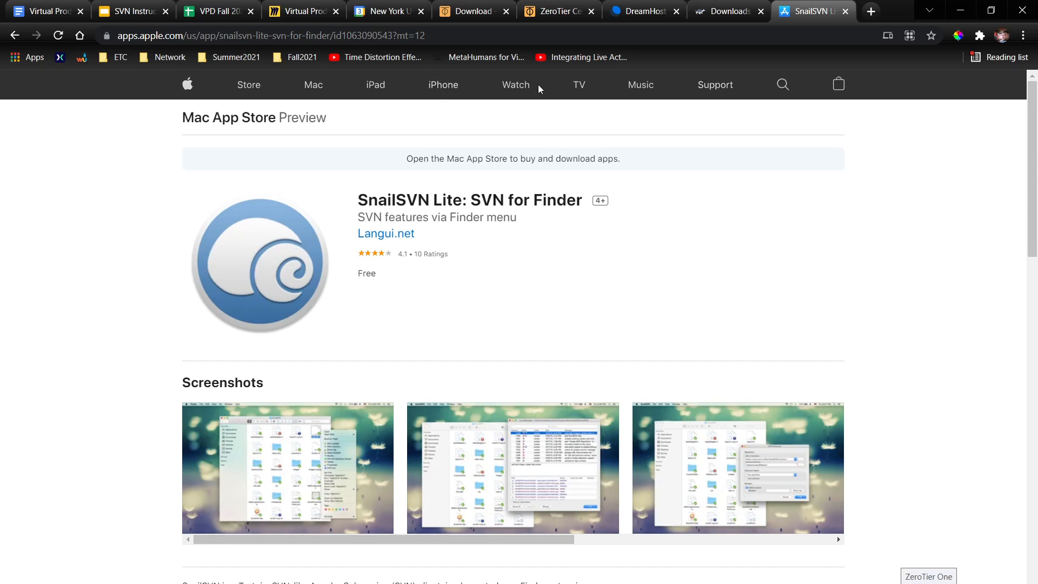
left_click(723, 11)
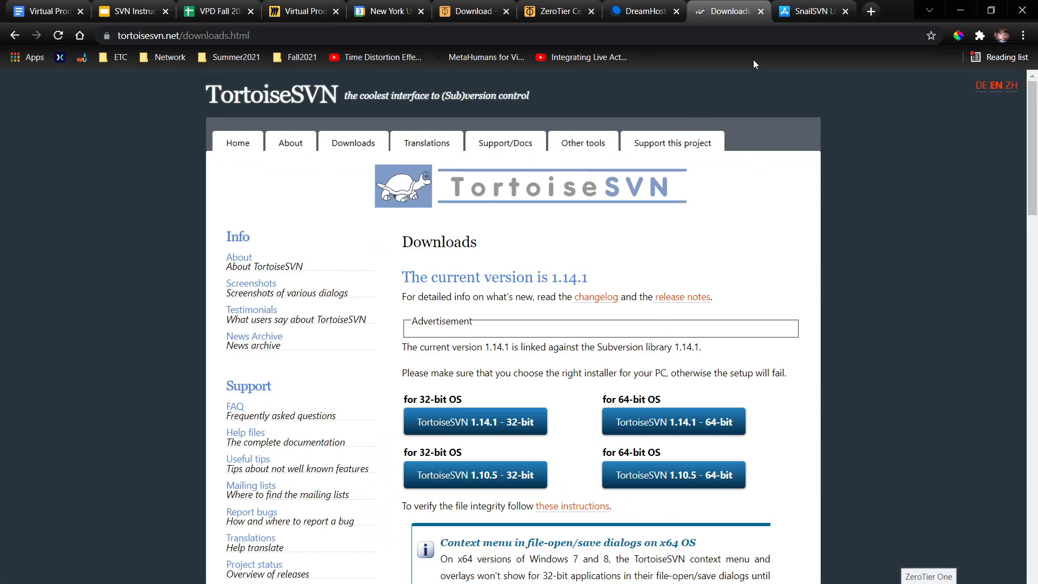
left_click(799, 14)
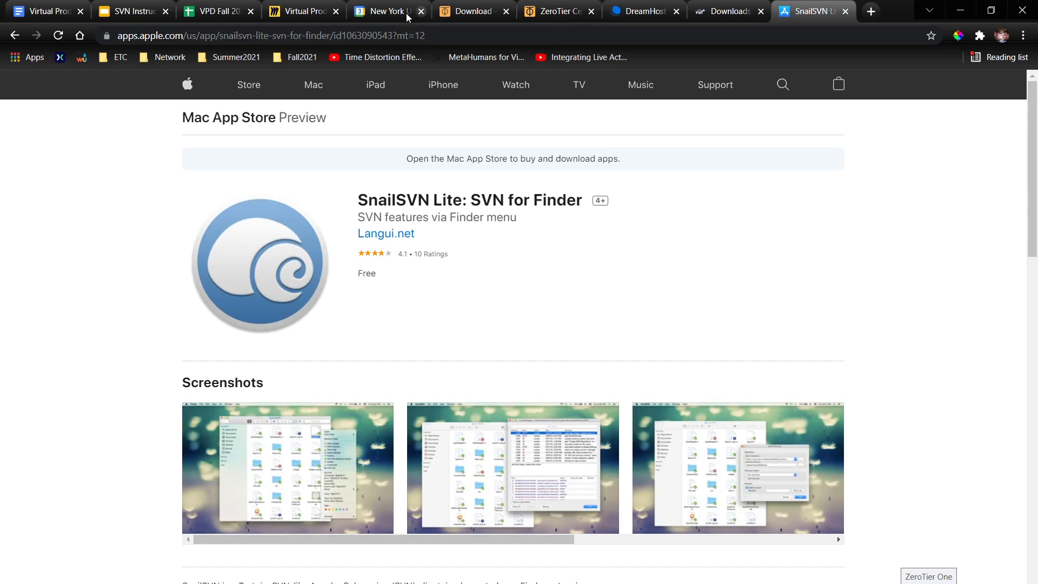
Minimise the browser, Slack, remote viewer, OBS and Epic Games windows to clear the desktop.
left_click(969, 13)
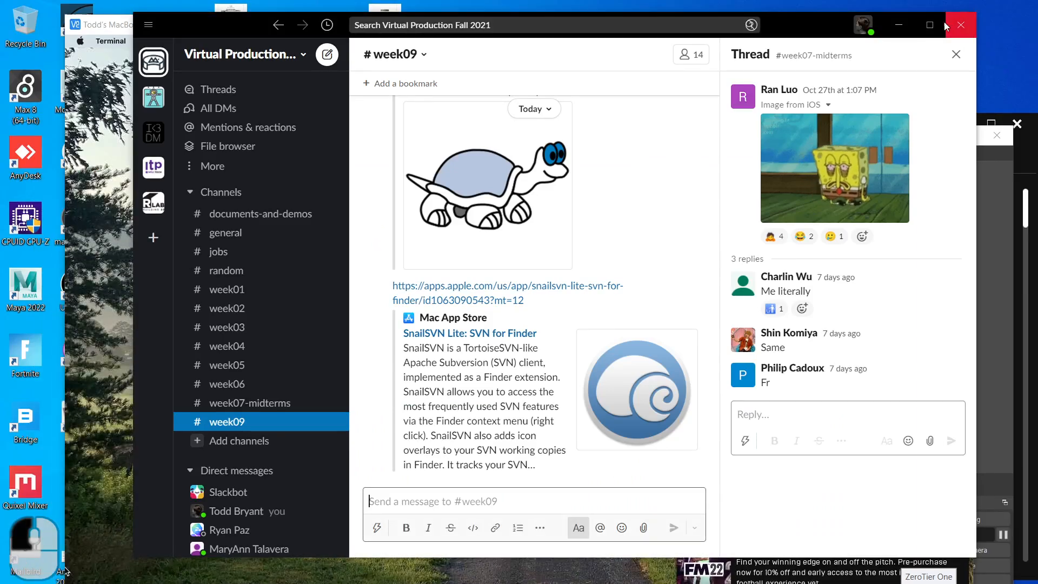
left_click(899, 25)
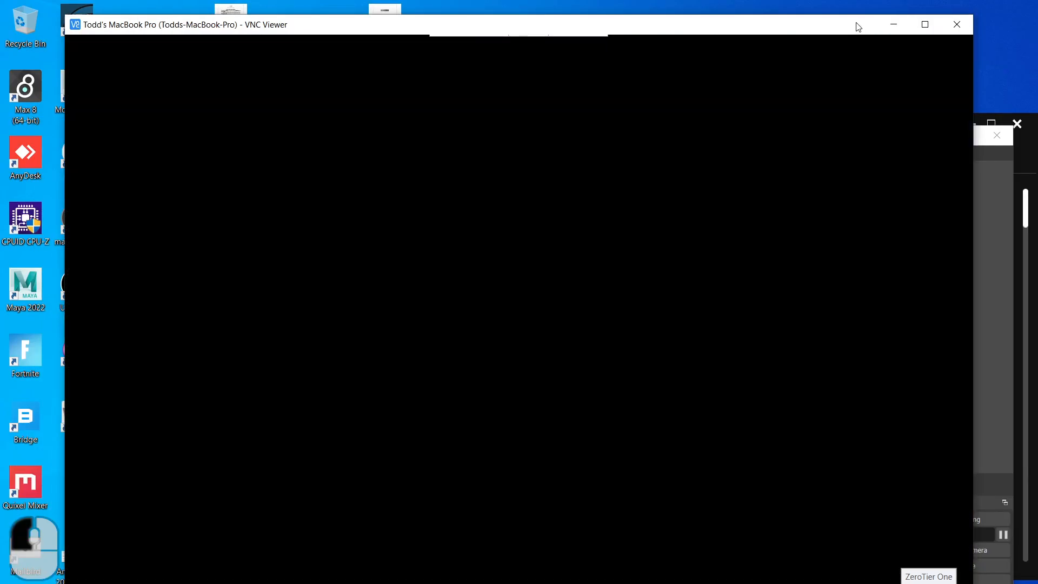
left_click(894, 25)
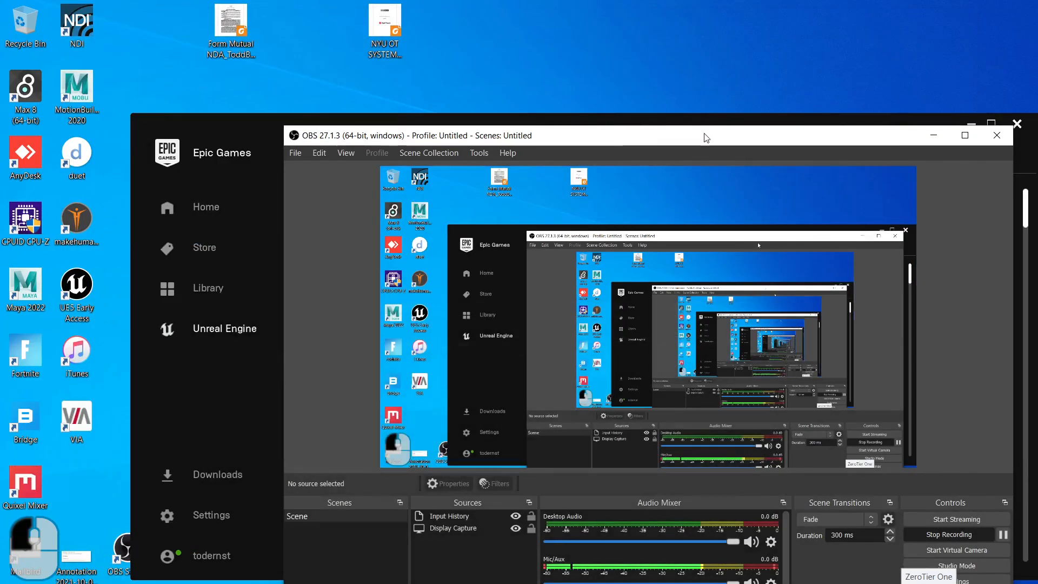
left_click(932, 136)
left_click(971, 125)
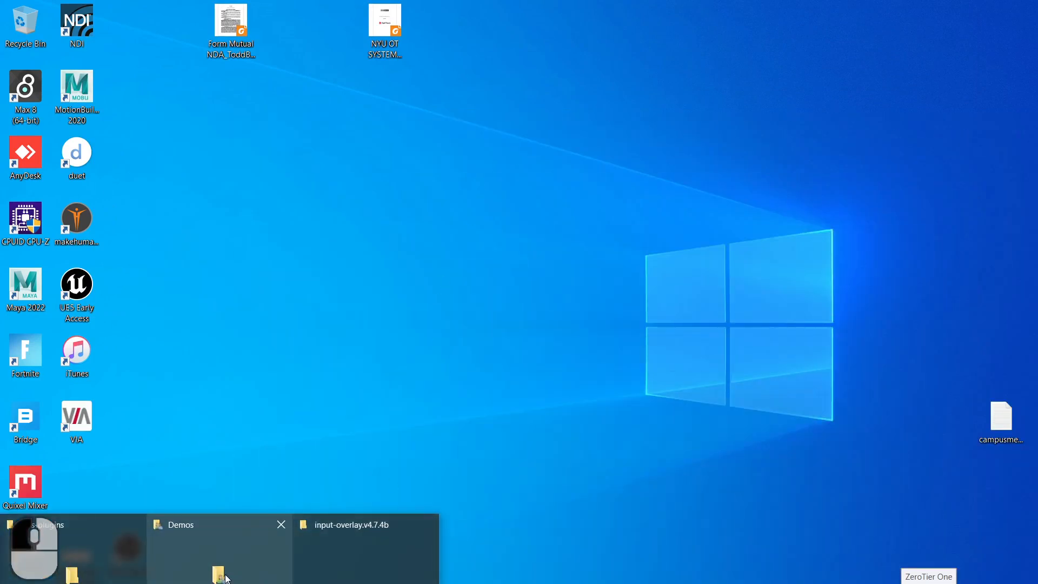
left_click(306, 339)
Create a new desktop folder named deleteme and open it.
right_click(362, 230)
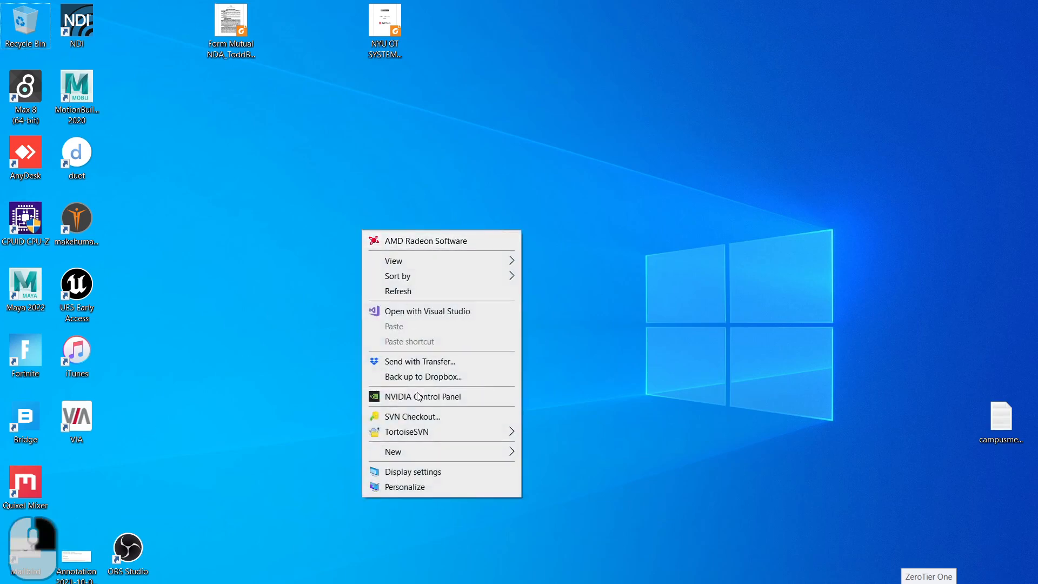
mouse_move(436, 455)
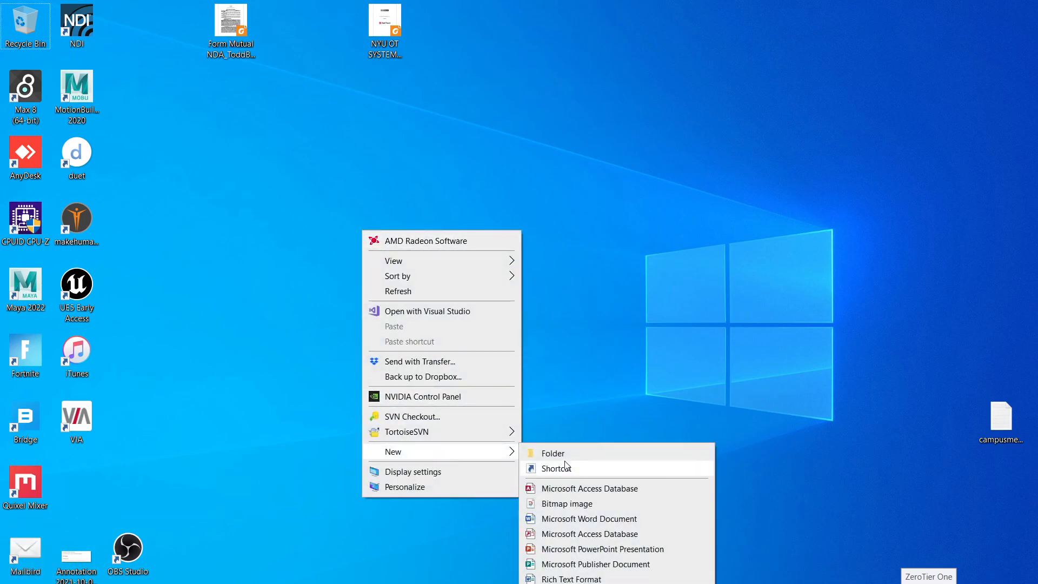
left_click(595, 454)
type("deleteme")
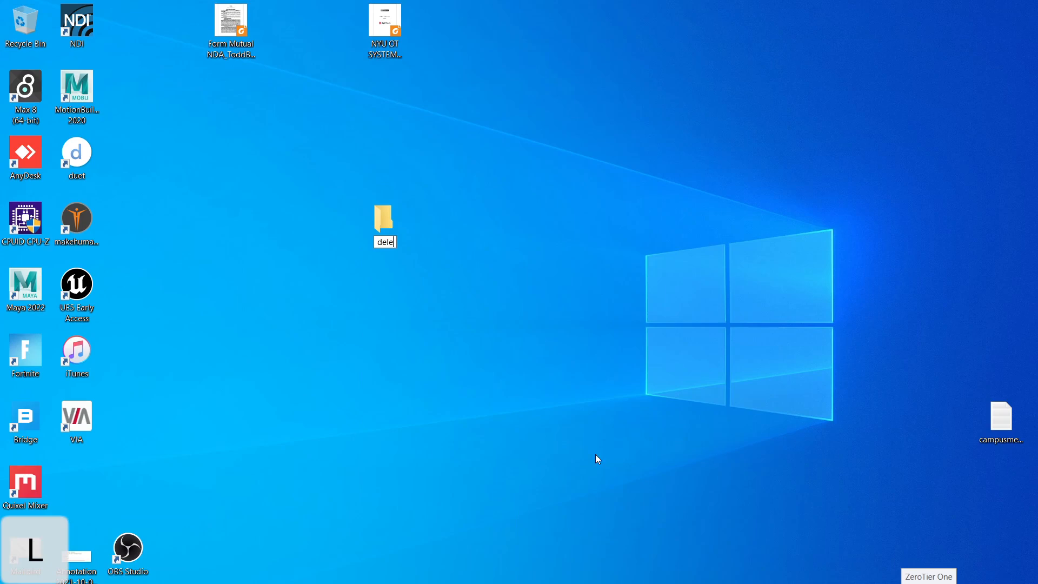
key("Return")
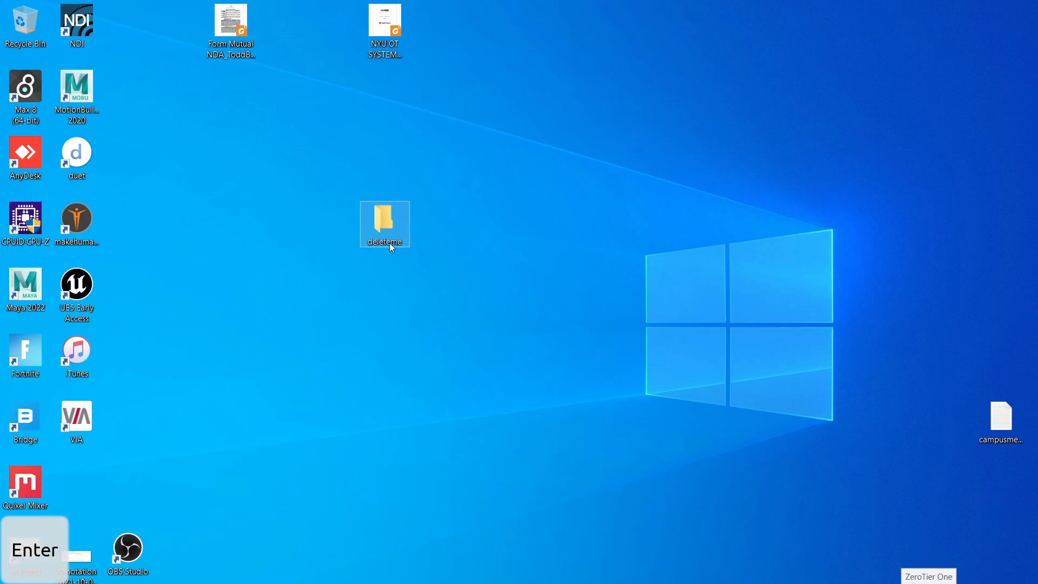
double_click(388, 222)
Inspect the TortoiseSVN context menu inside the empty deleteme folder, then dismiss it.
right_click(457, 244)
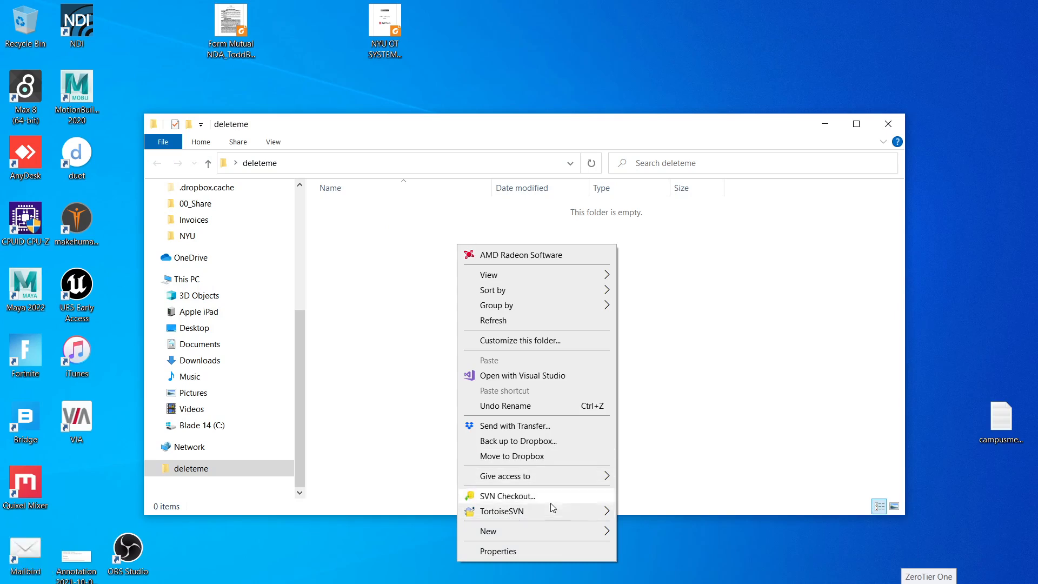
mouse_move(573, 511)
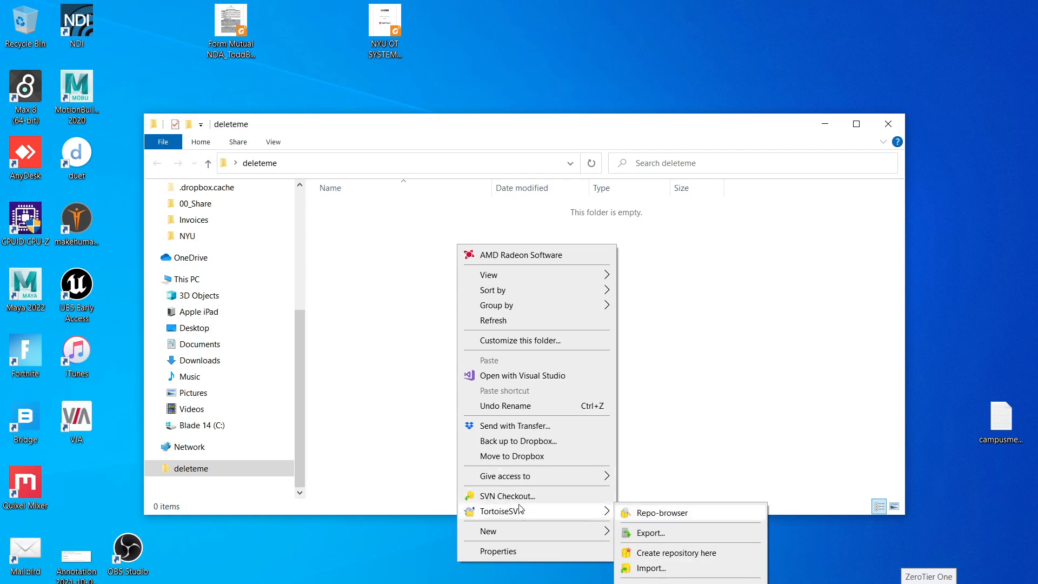
left_click(712, 343)
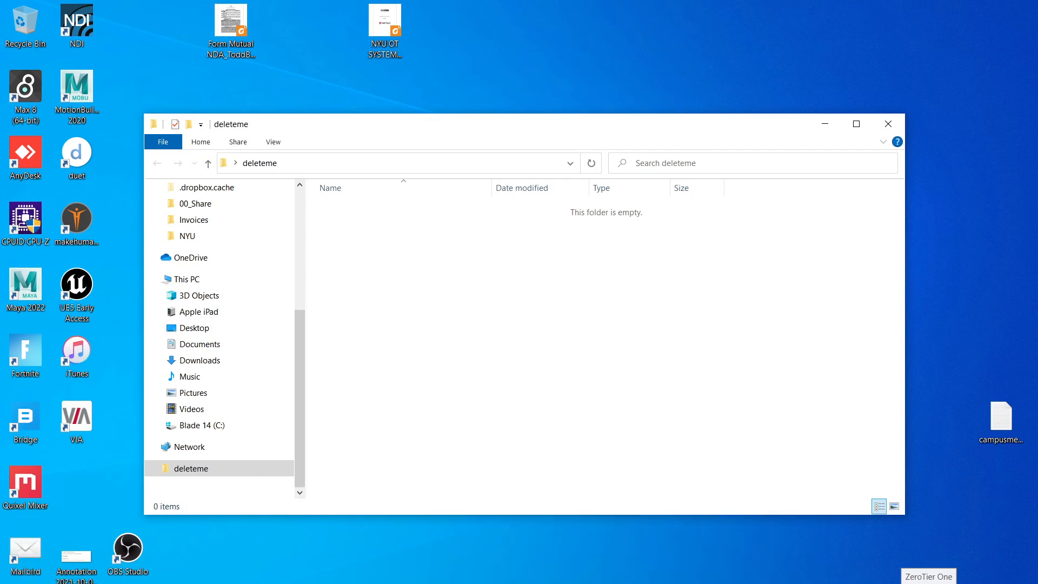
left_click(420, 583)
Bring the remote Mac session to the front and launch AnyDesk from Start search.
left_click(480, 556)
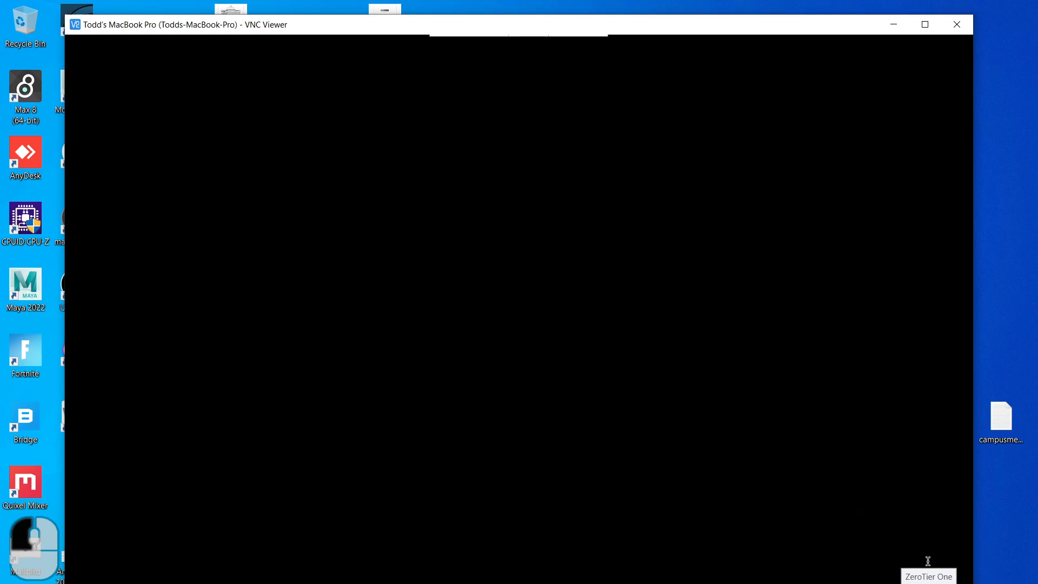
mouse_move(443, 36)
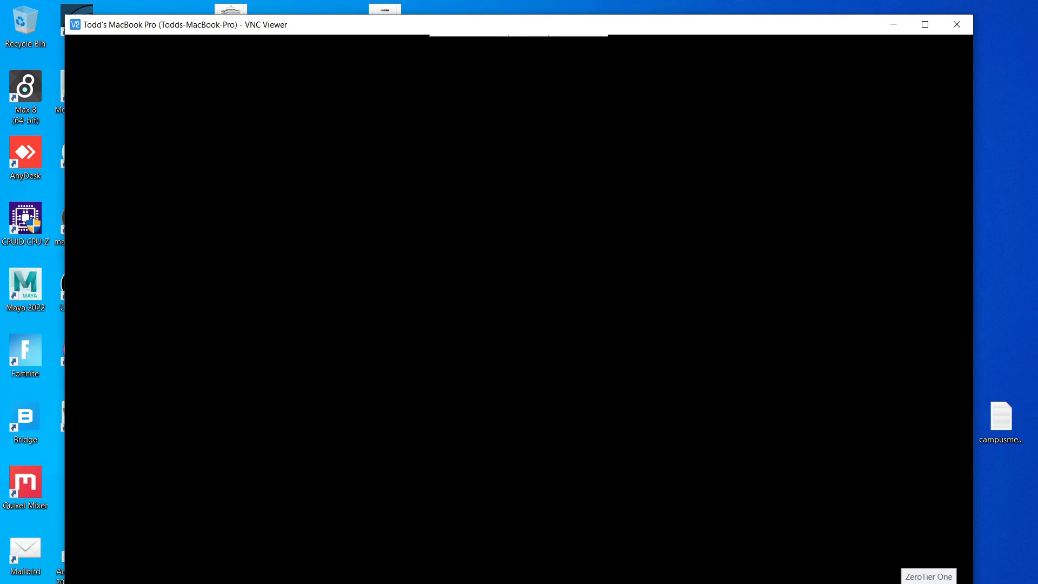
key("super")
type("anydesk")
key("Return")
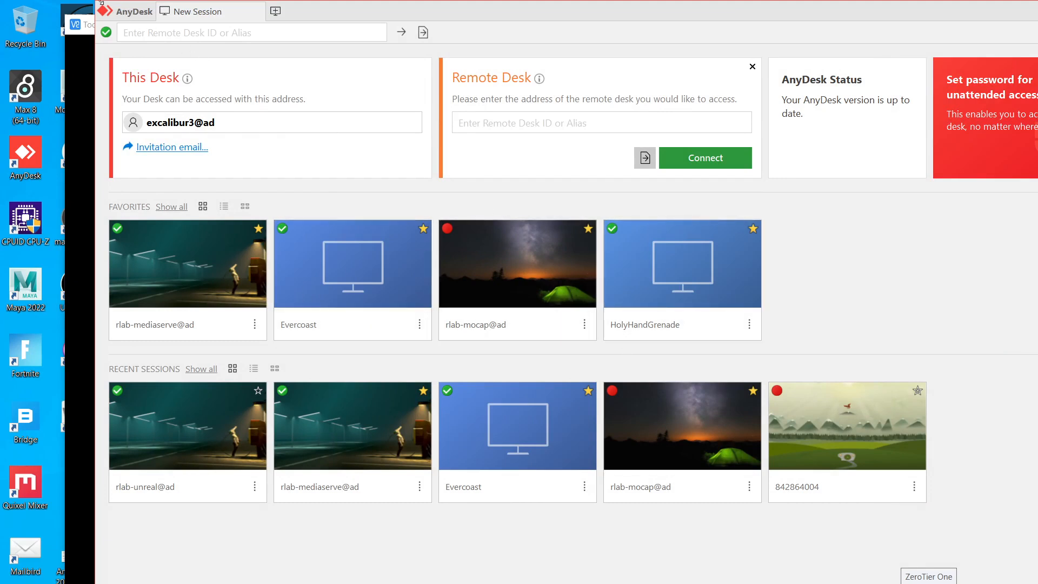
Shrink the AnyDesk window, move it aside, then close AnyDesk.
left_click_drag(98, 4, 310, 168)
left_click_drag(845, 183, 688, 146)
left_click_drag(768, 159, 664, 157)
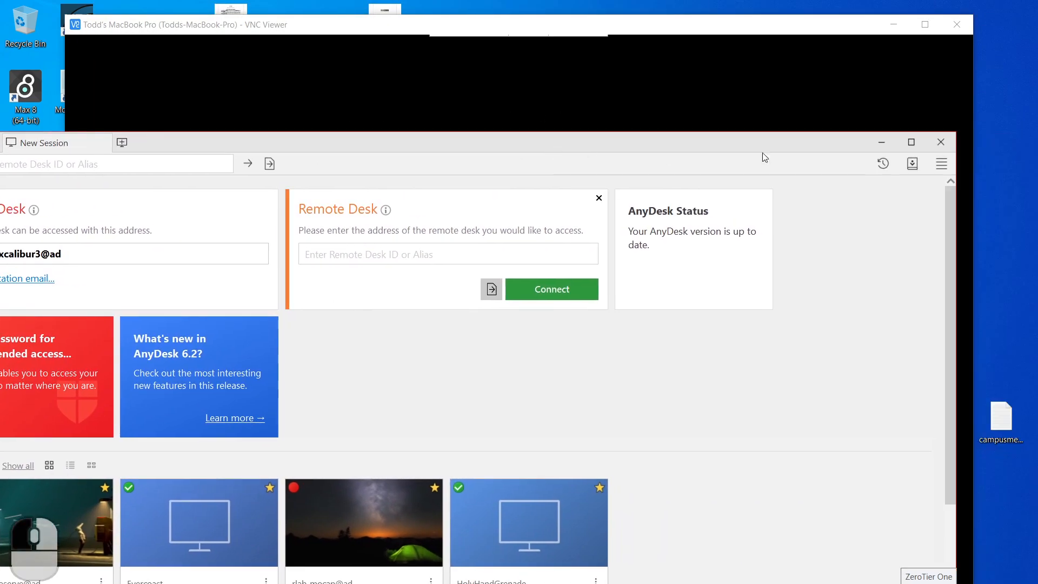
left_click(941, 141)
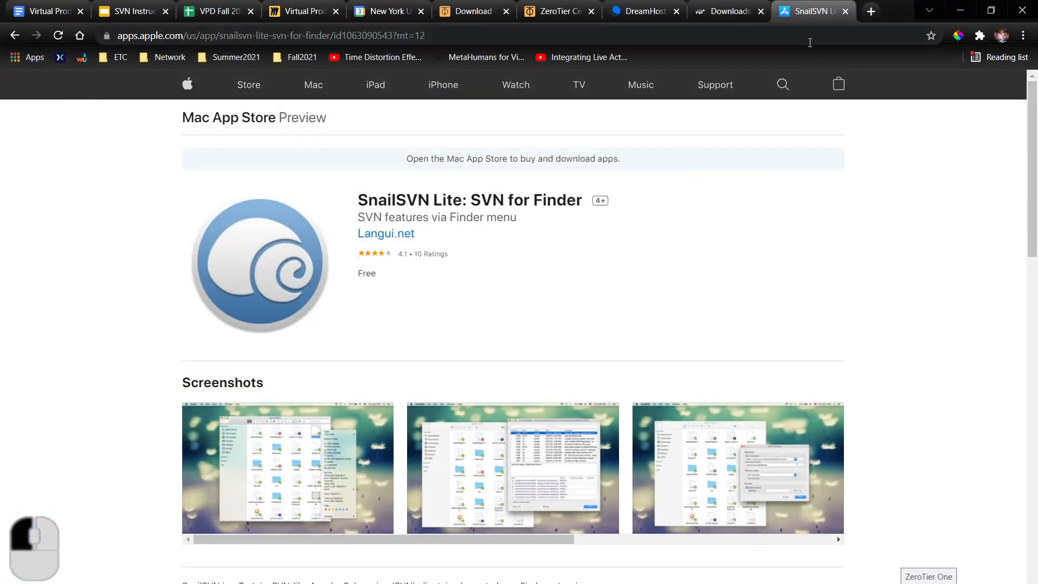
Launch SnailSVN Lite on the Mac through Spotlight search for 'snail'.
left_click(960, 10)
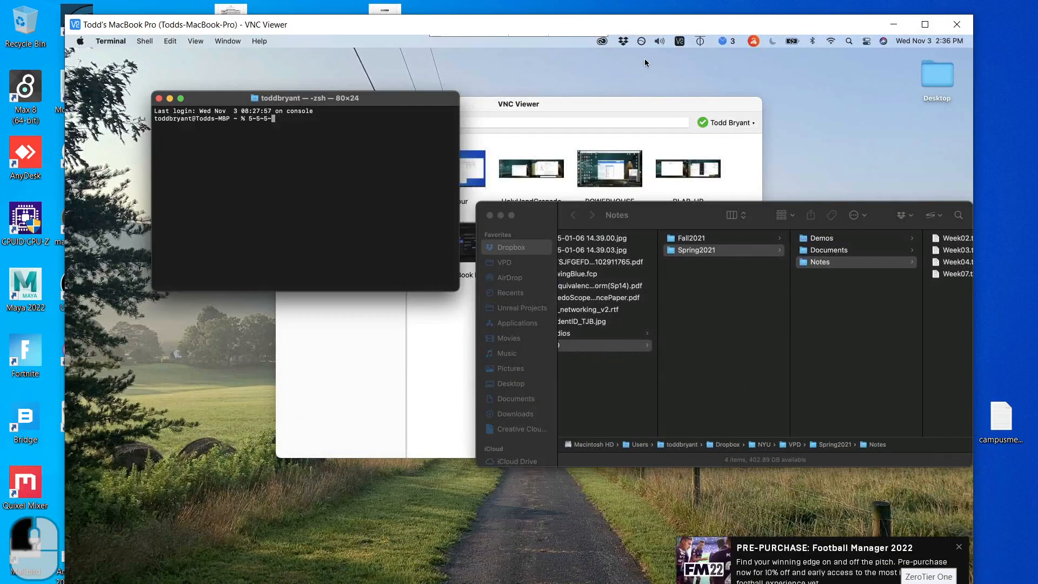
left_click(645, 62)
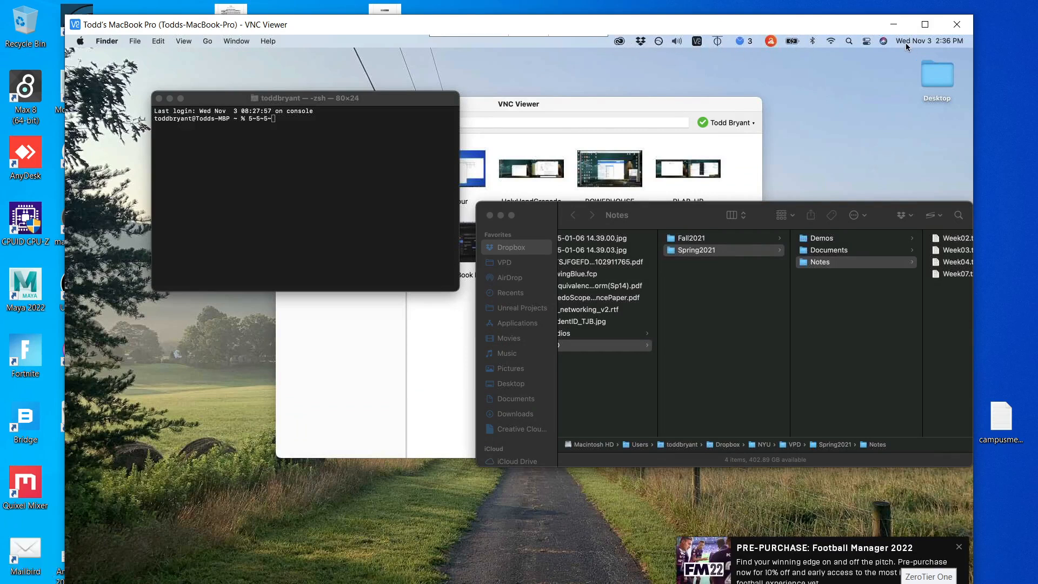
left_click(850, 44)
type("snail")
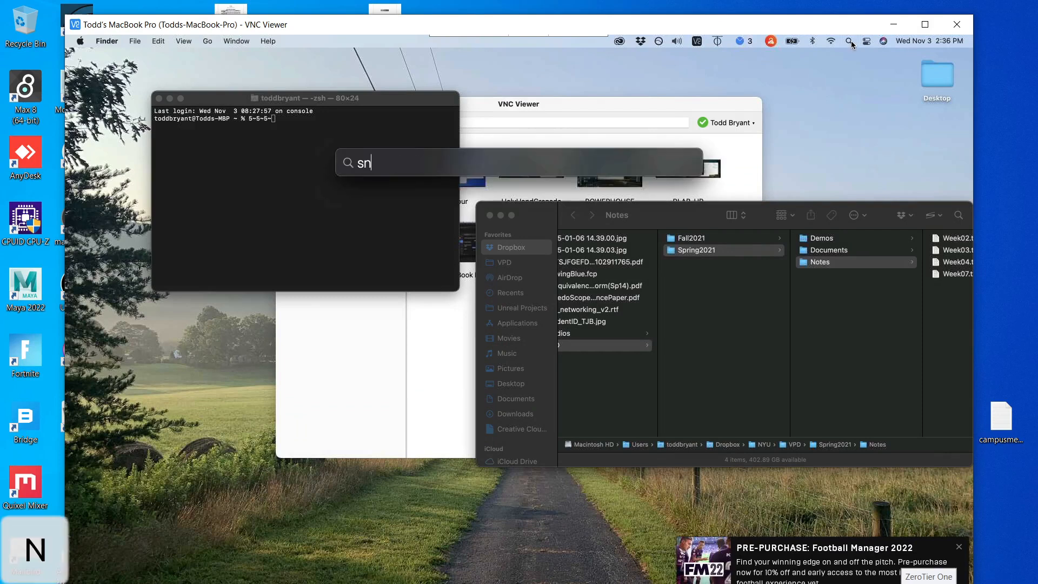
key("Return")
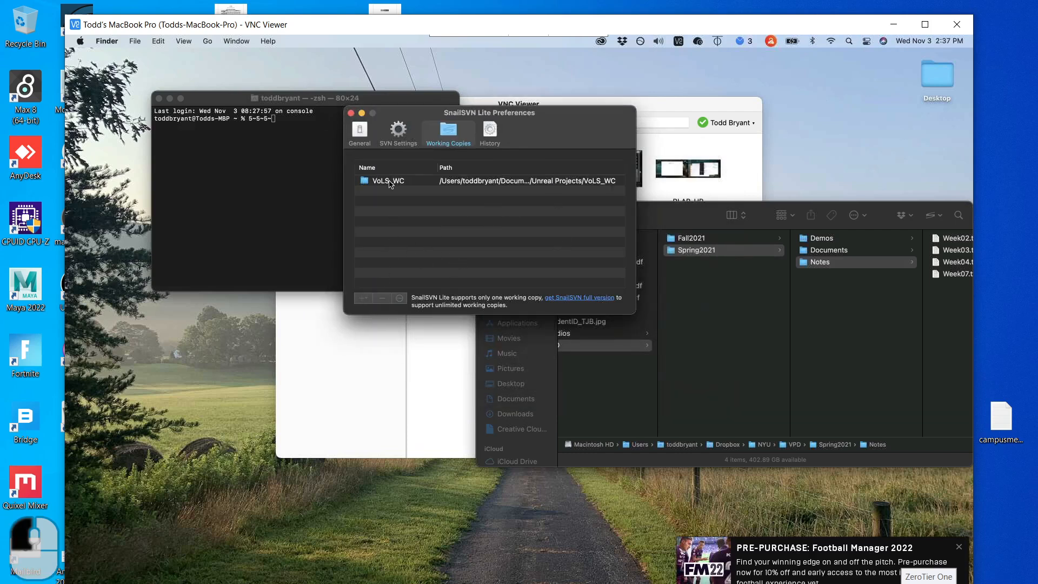
Remove the VoLS_WC working copy from SnailSVN Lite's Working Copies list.
left_click(390, 182)
left_click(383, 299)
left_click(522, 254)
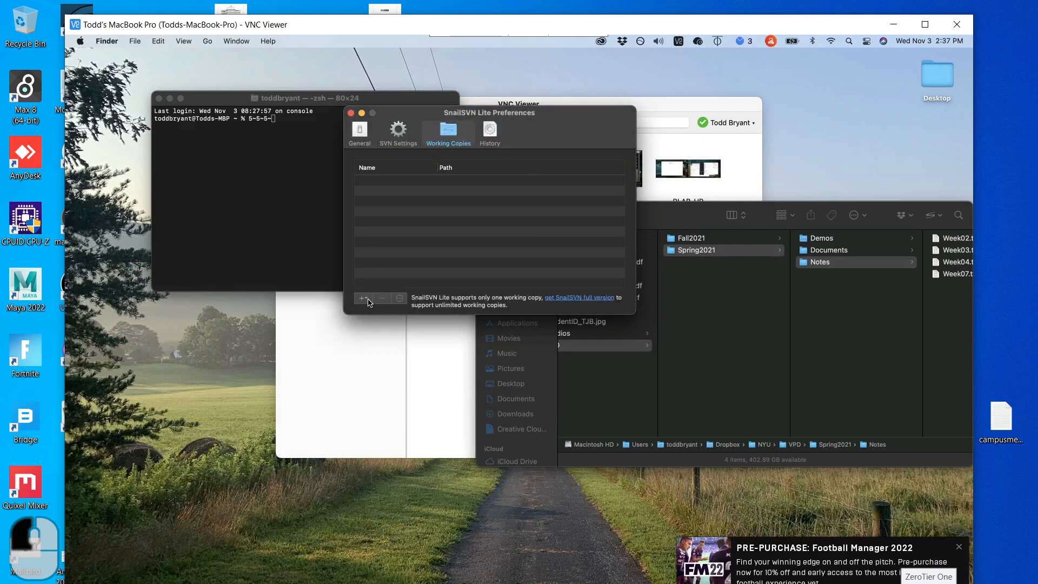
left_click(368, 301)
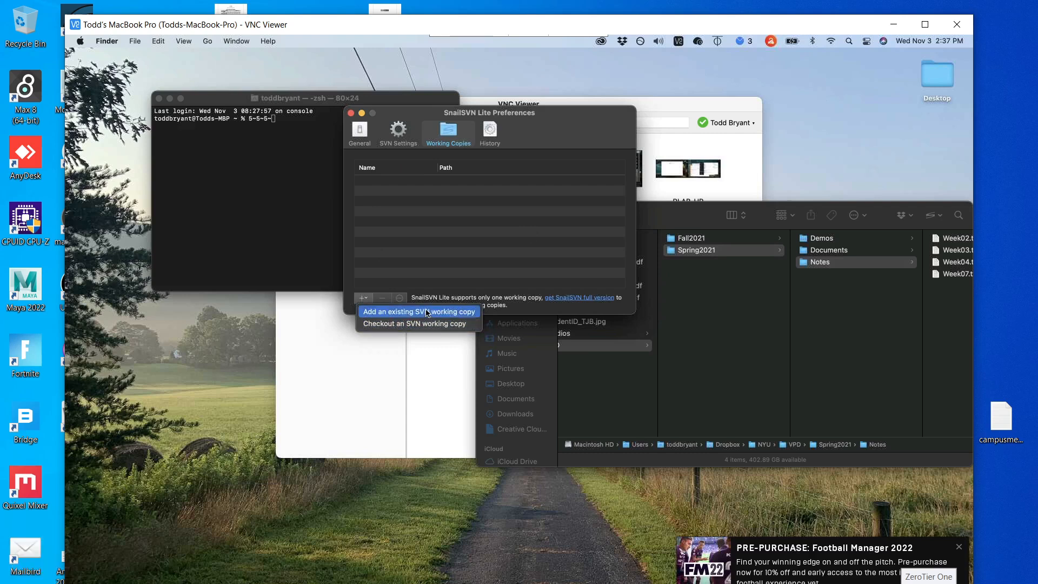
Browse the General, SVN and History preference tabs, returning to Working Copies.
left_click(367, 143)
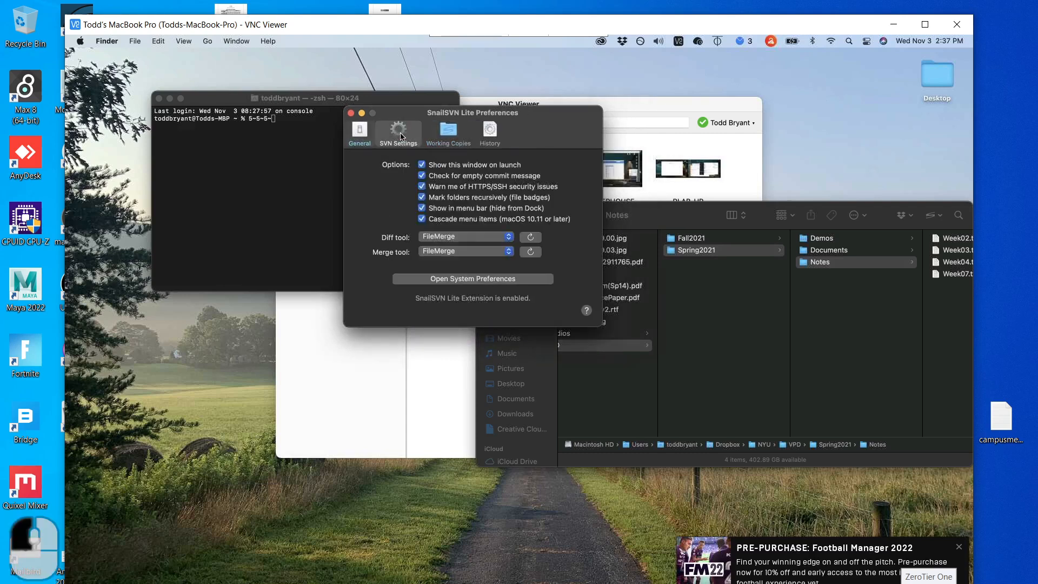
left_click(398, 136)
left_click(451, 133)
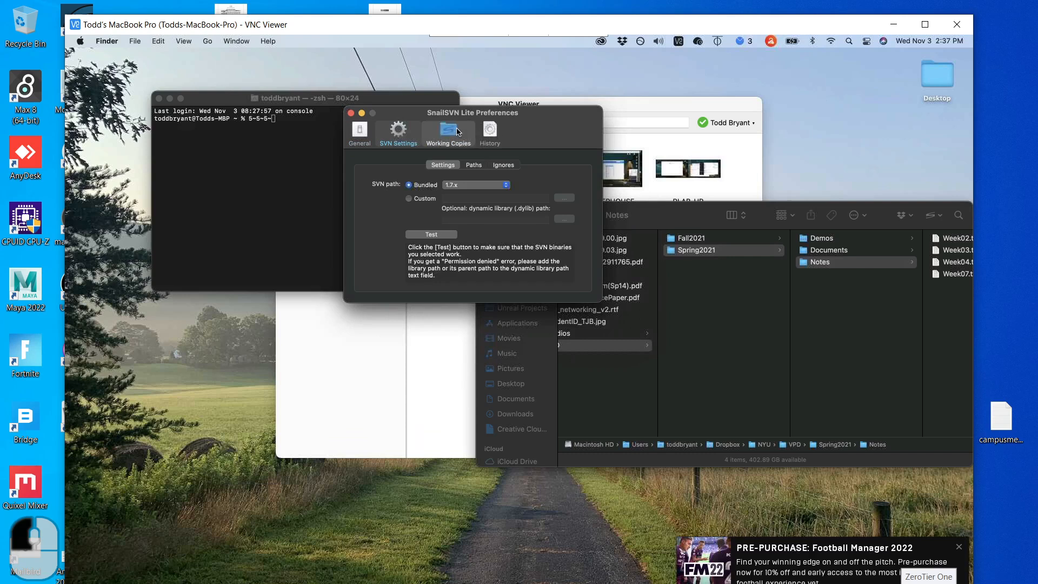
left_click(454, 132)
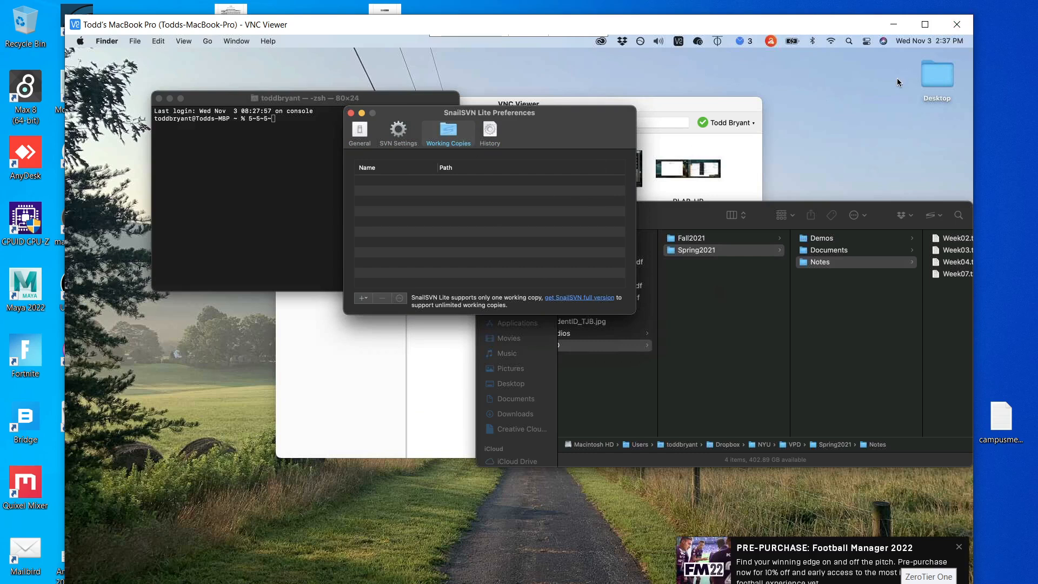
Move the deleteme window, check its TortoiseSVN context menu, and close the window.
left_click(895, 25)
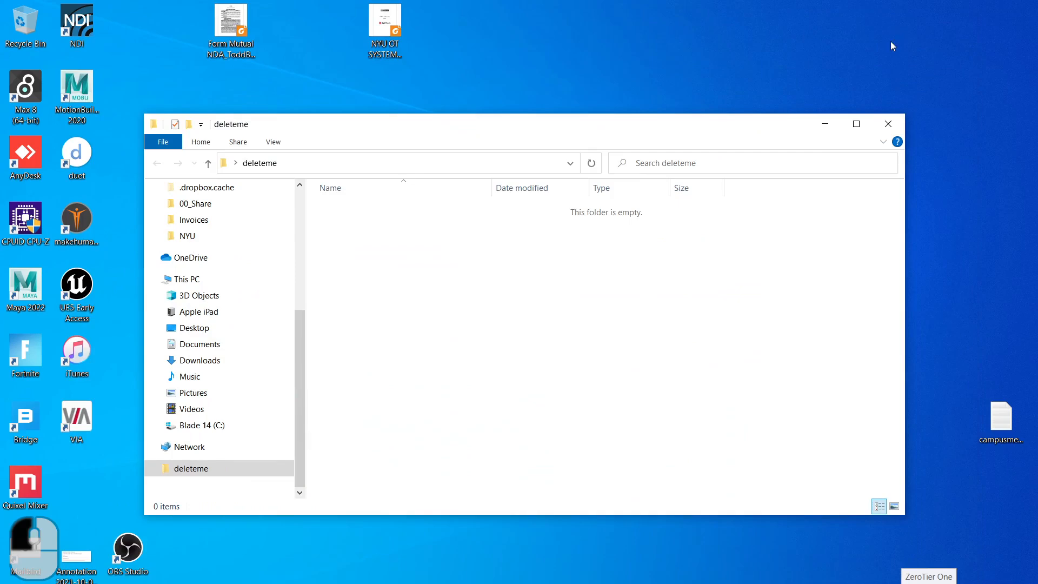
left_click_drag(456, 125, 380, 86)
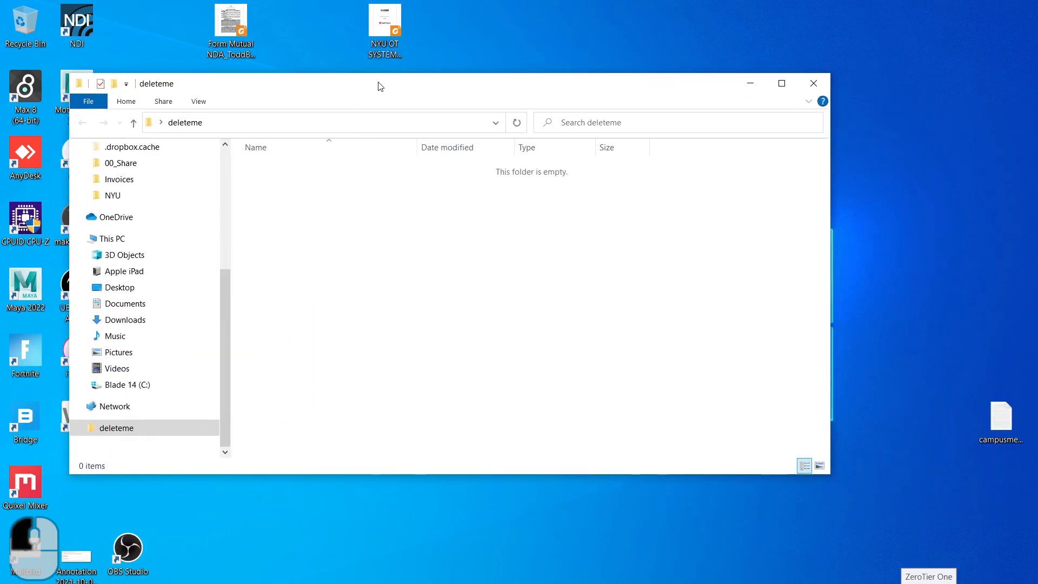
right_click(255, 220)
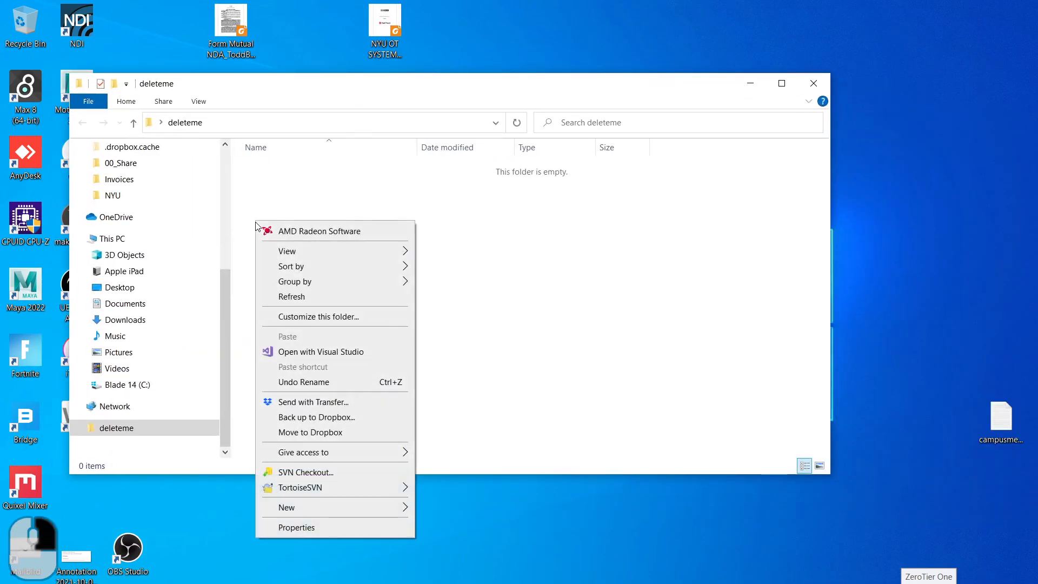
mouse_move(321, 490)
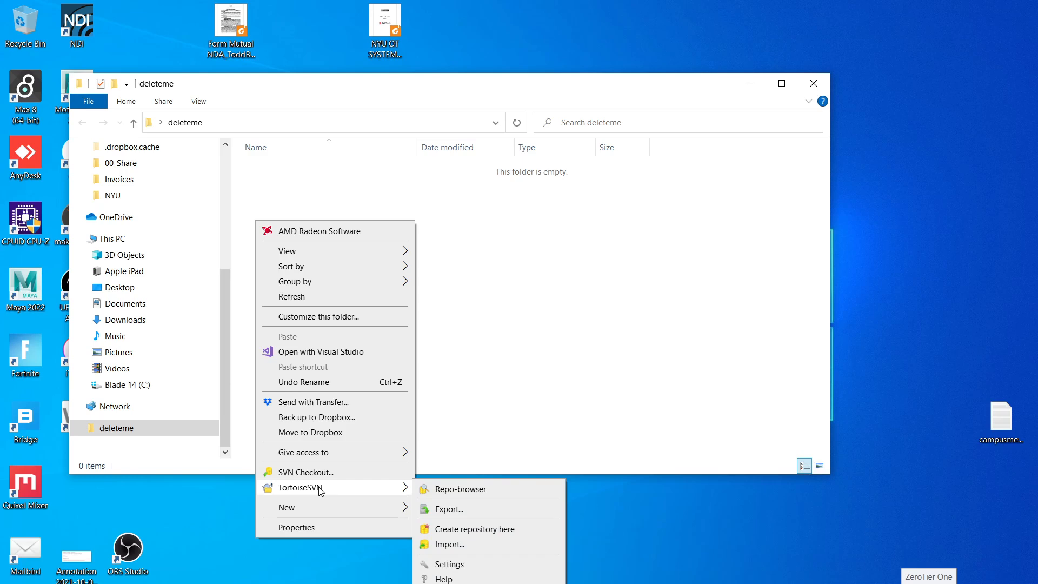
left_click(814, 84)
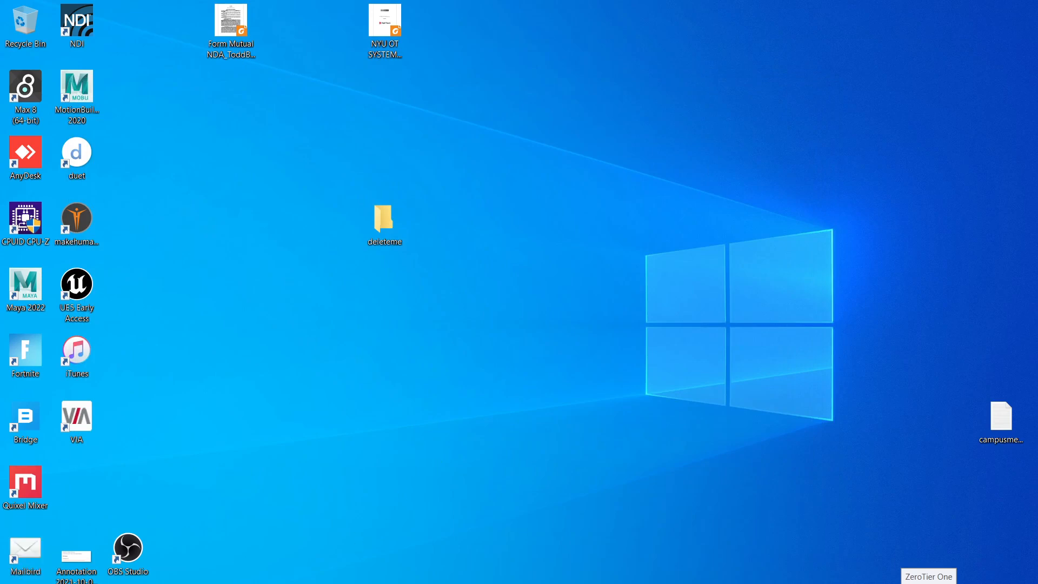
left_click(216, 583)
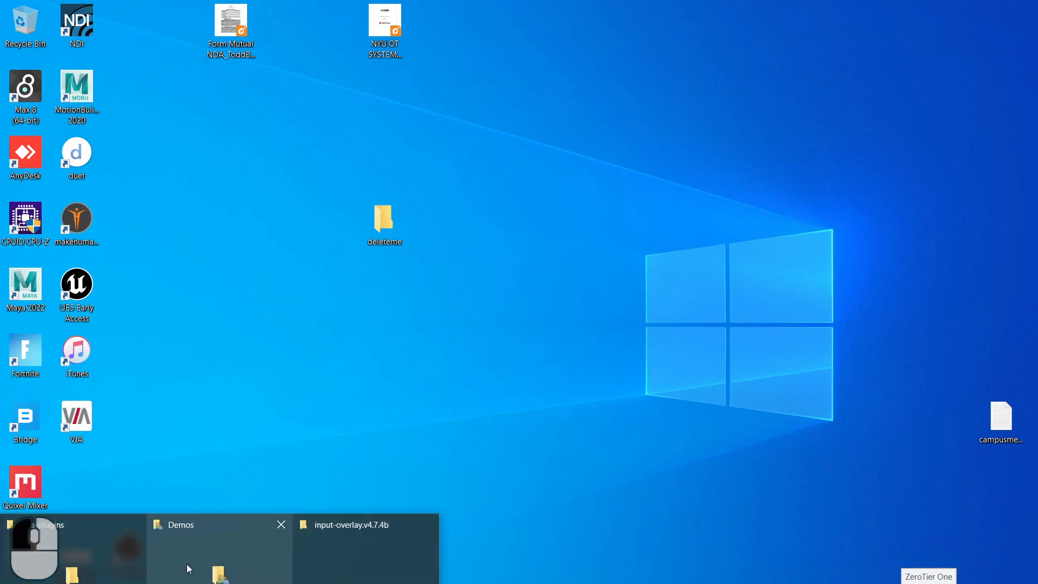
Navigate to Unreal Projects and look inside the existing VPDFall2021_WC folder.
left_click(202, 559)
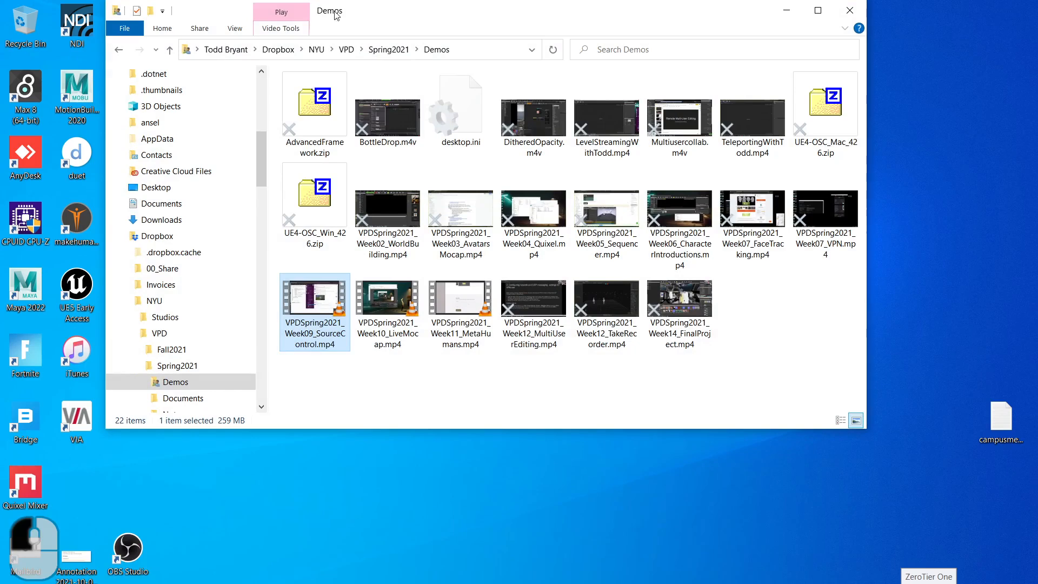
left_click(224, 49)
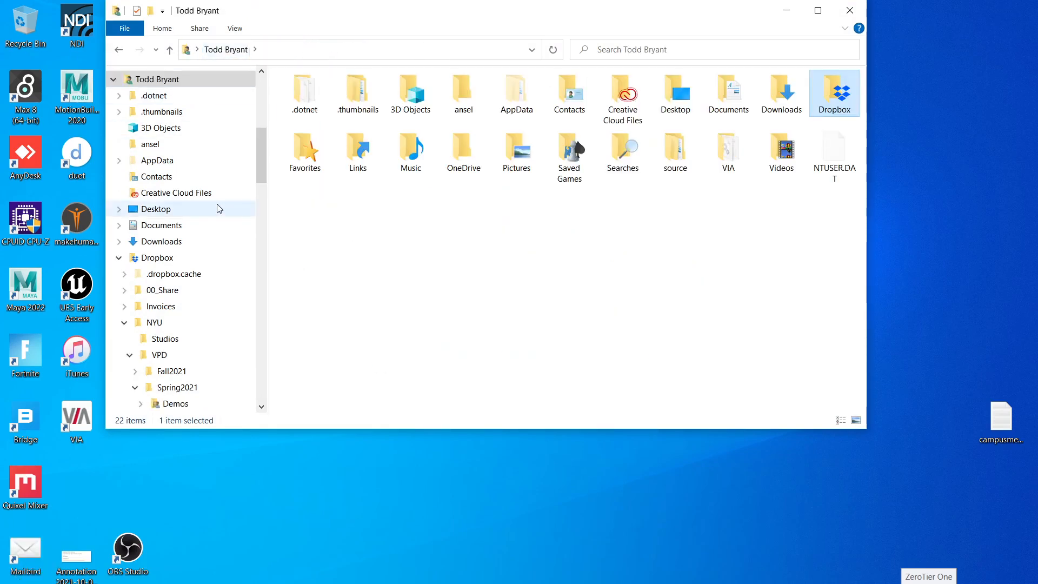
scroll(196, 158, "up", 2)
left_click(184, 164)
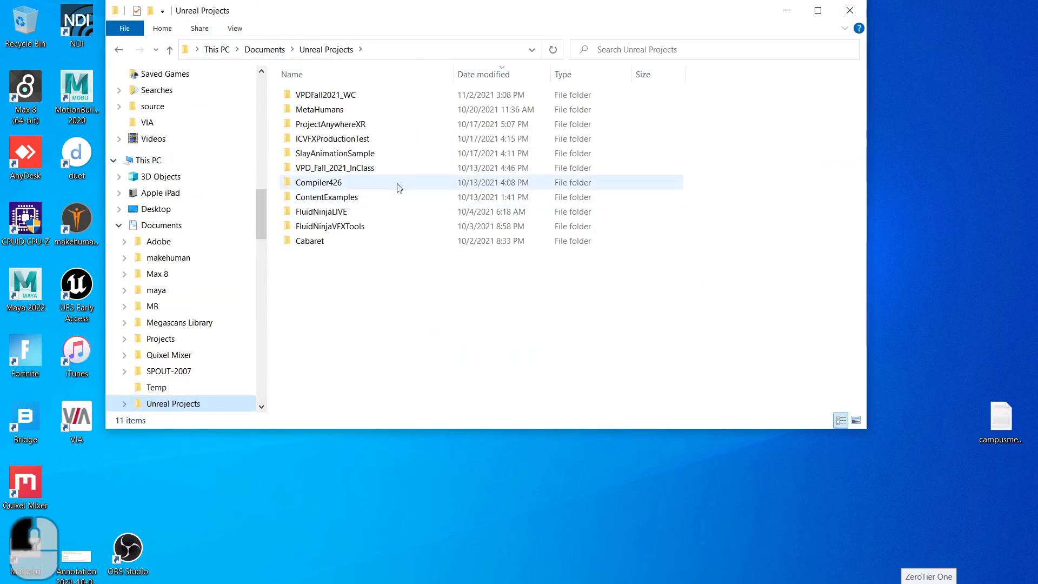
double_click(357, 97)
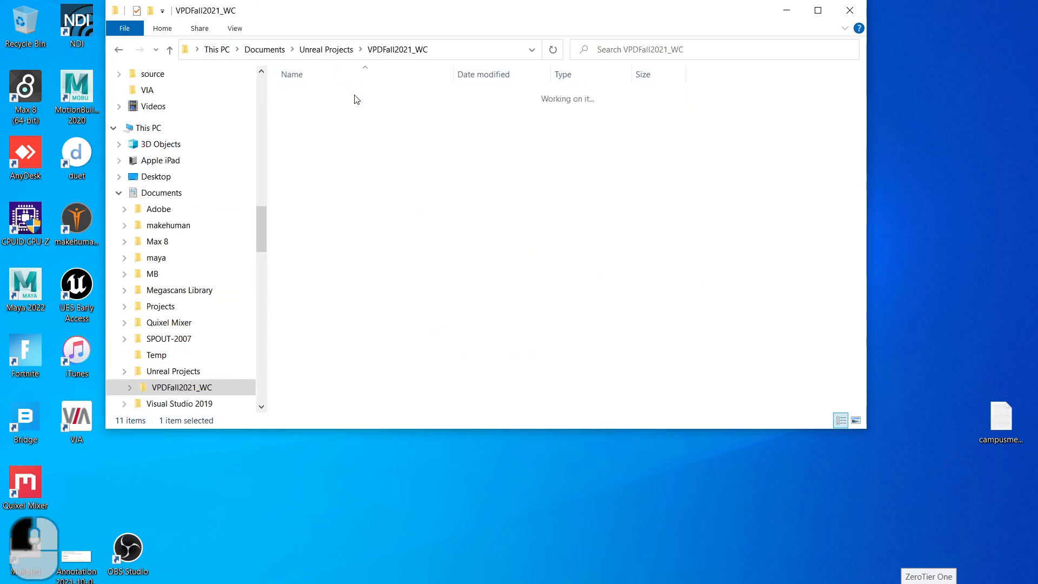
left_click(349, 51)
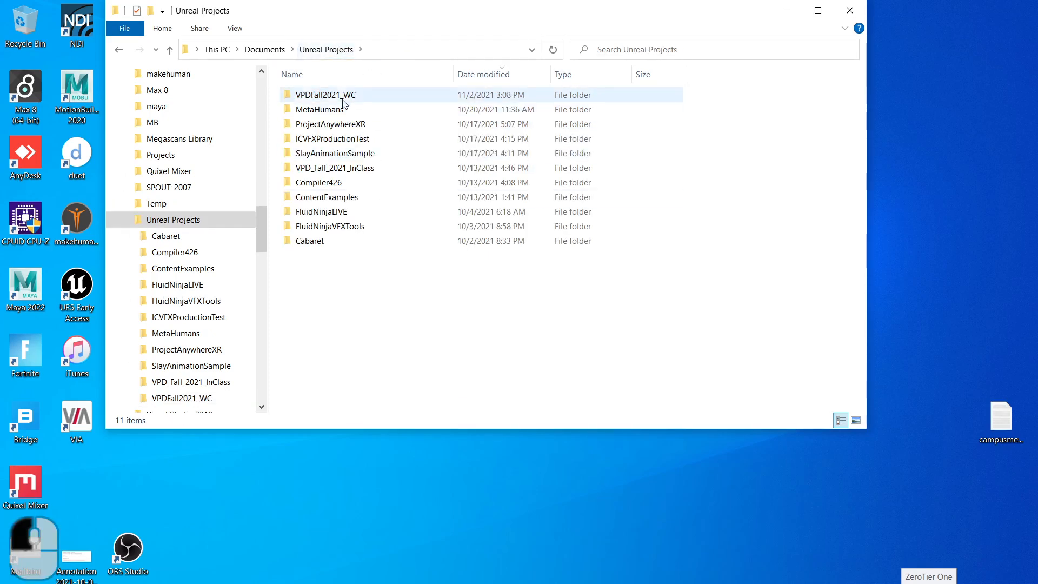
Replace VPDFall2021_WC with a new empty folder of the same name, open it, and return to the worksheet.
key("Delete")
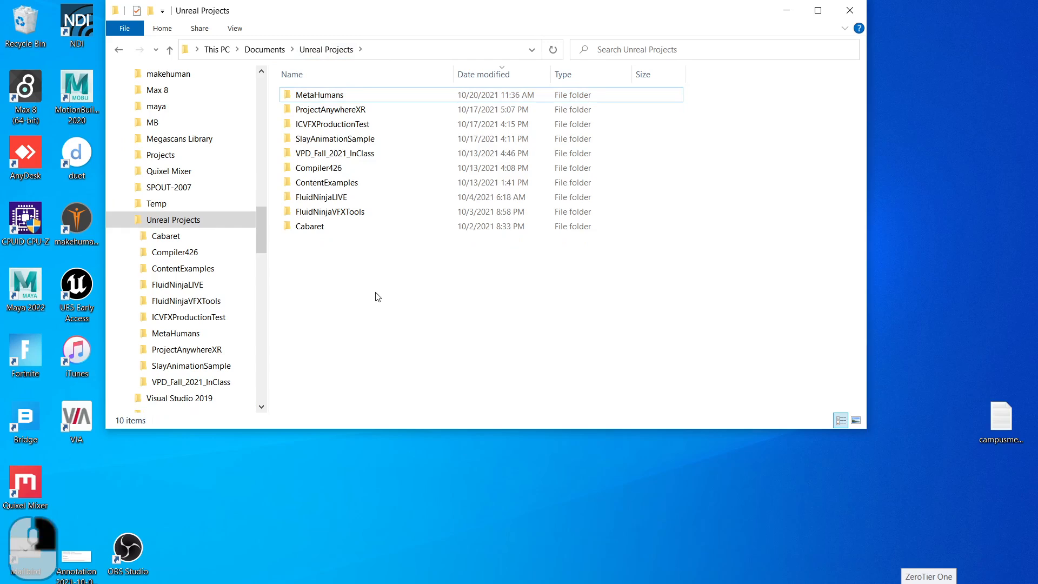
right_click(377, 294)
mouse_move(448, 579)
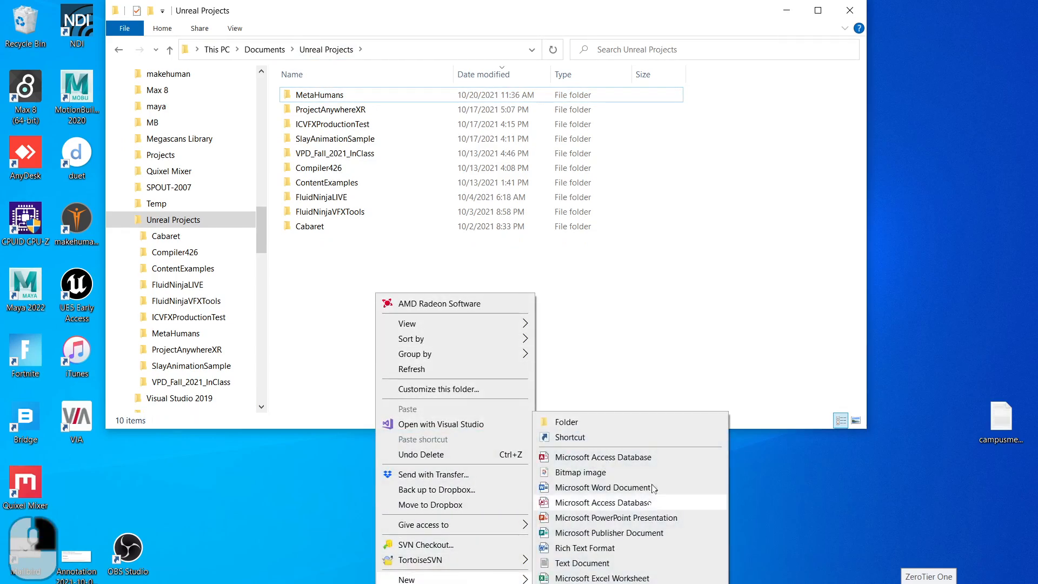
left_click(619, 421)
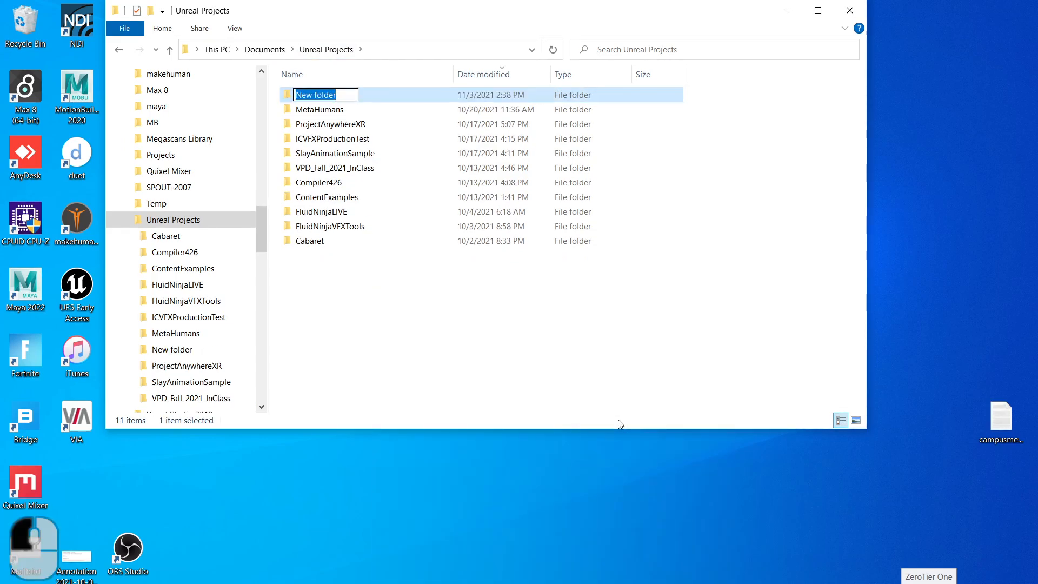
type("VPD")
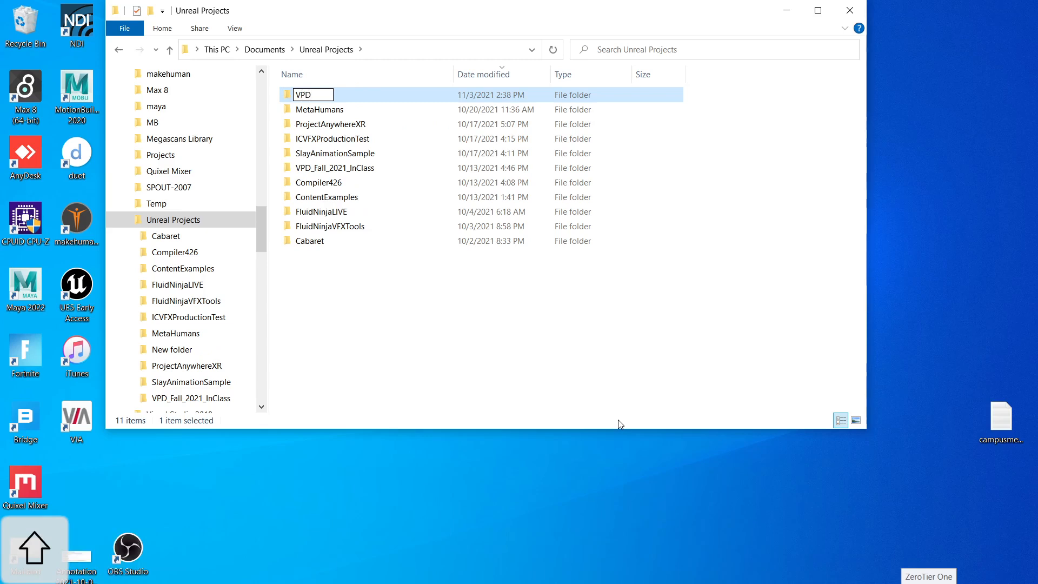
type("Fa")
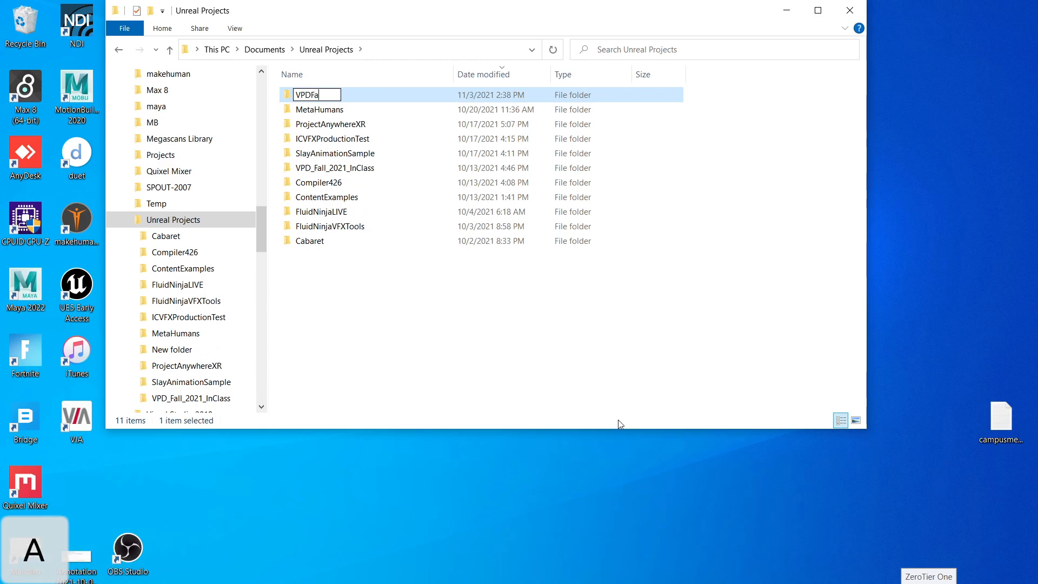
type("ll2021_WC")
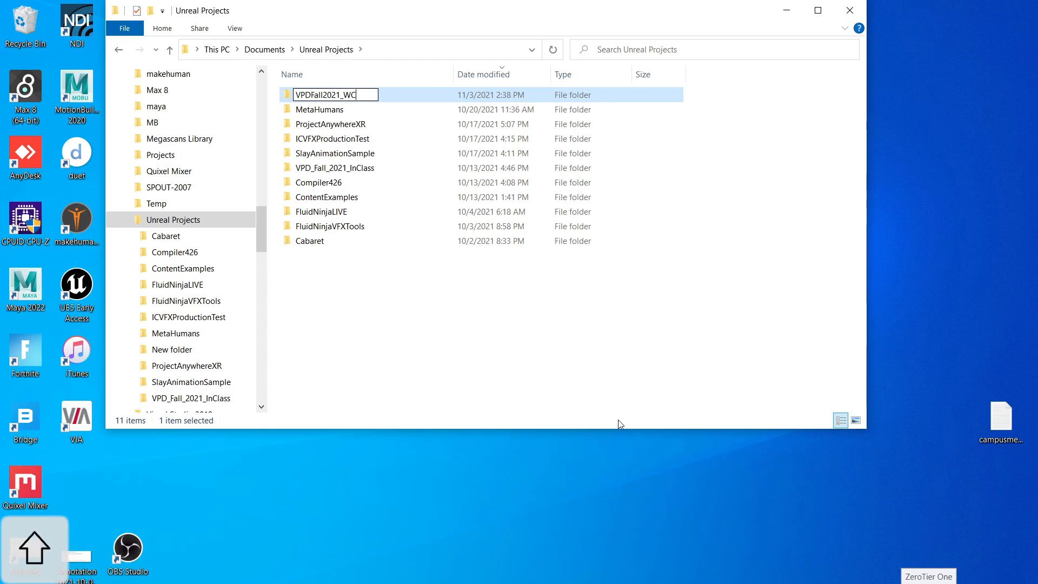
key("Return")
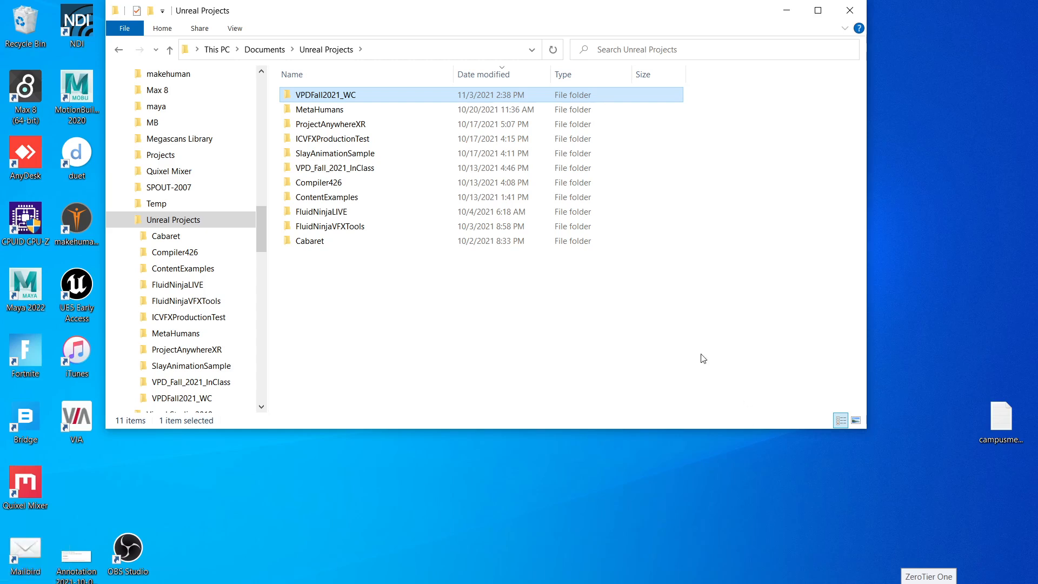
double_click(365, 98)
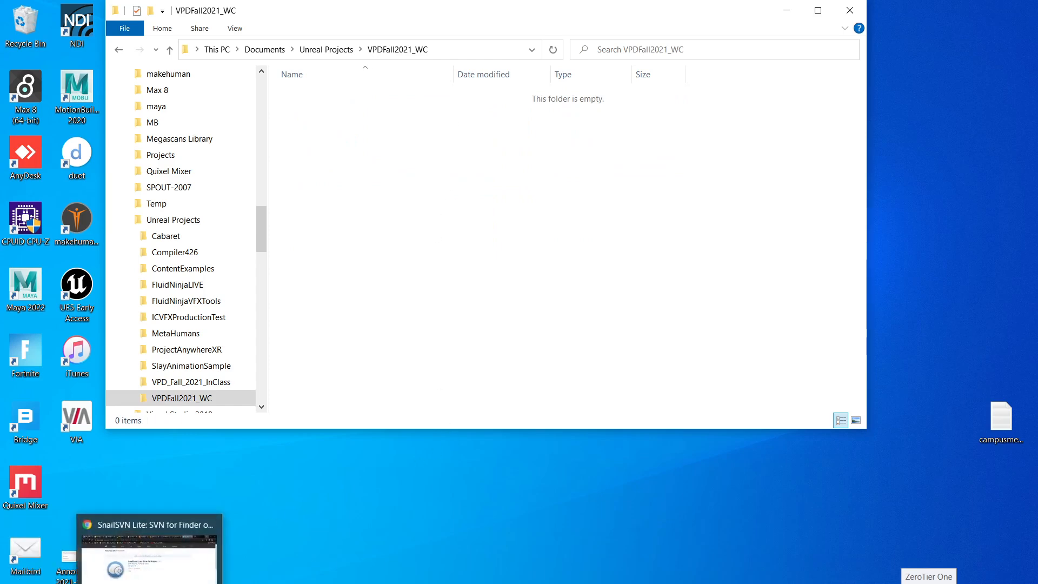
left_click(142, 553)
left_click(221, 14)
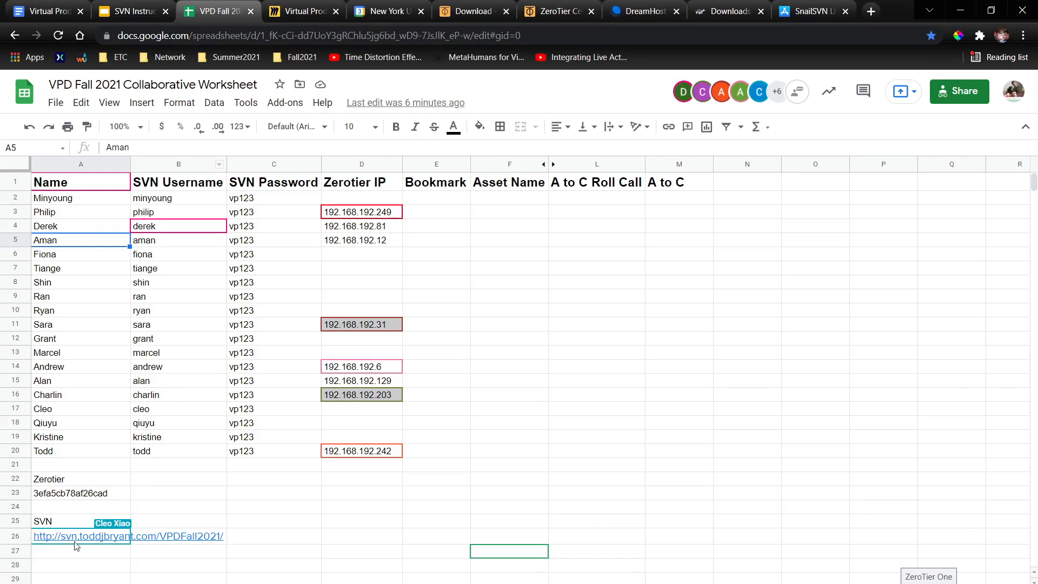
Copy the repository URL from the worksheet and open SVN Checkout inside the empty VPDFall2021_WC folder.
mouse_move(69, 541)
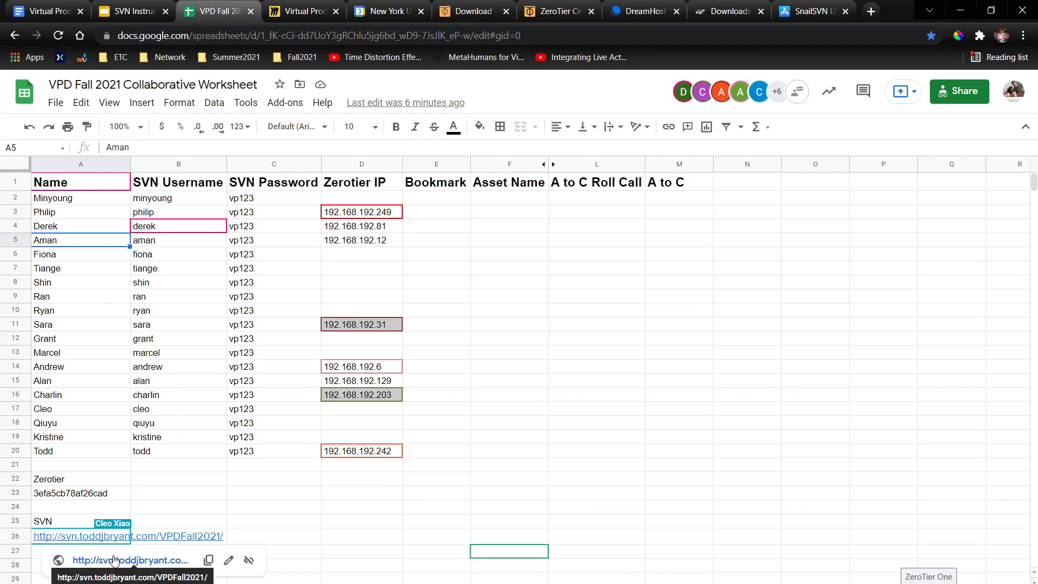
key("ctrl+c")
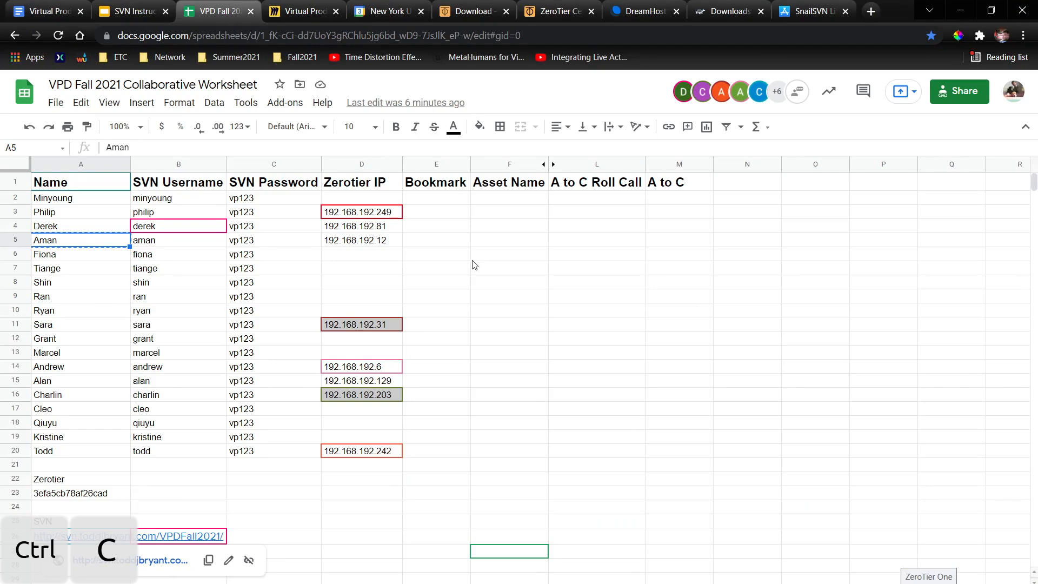
left_click(220, 583)
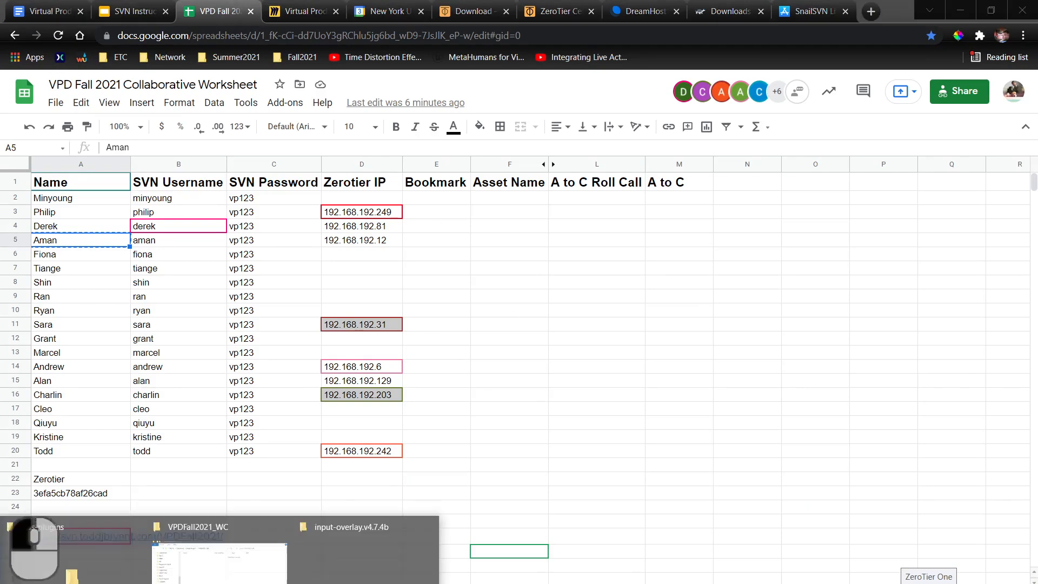
left_click(219, 557)
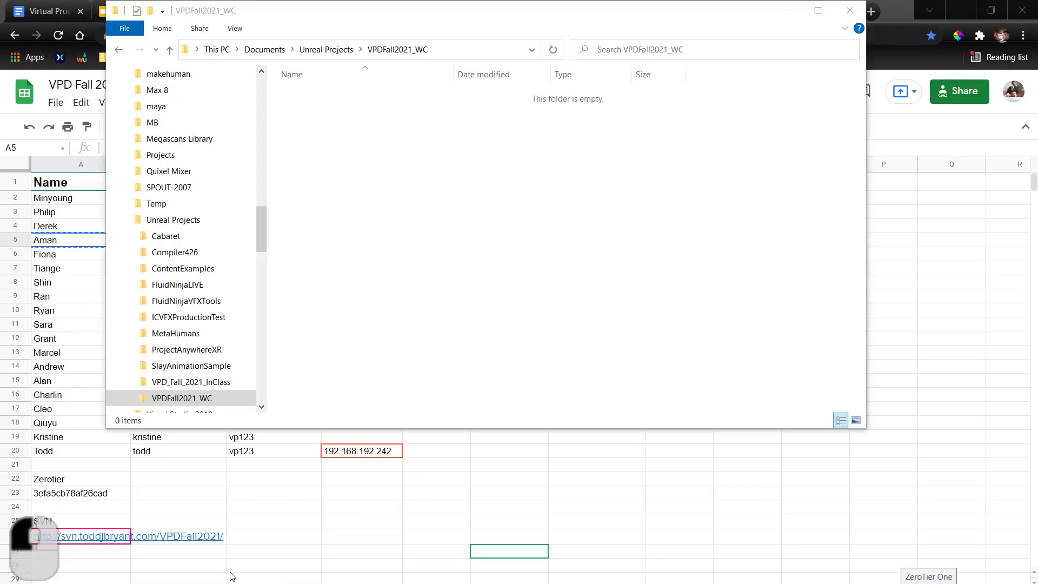
right_click(314, 136)
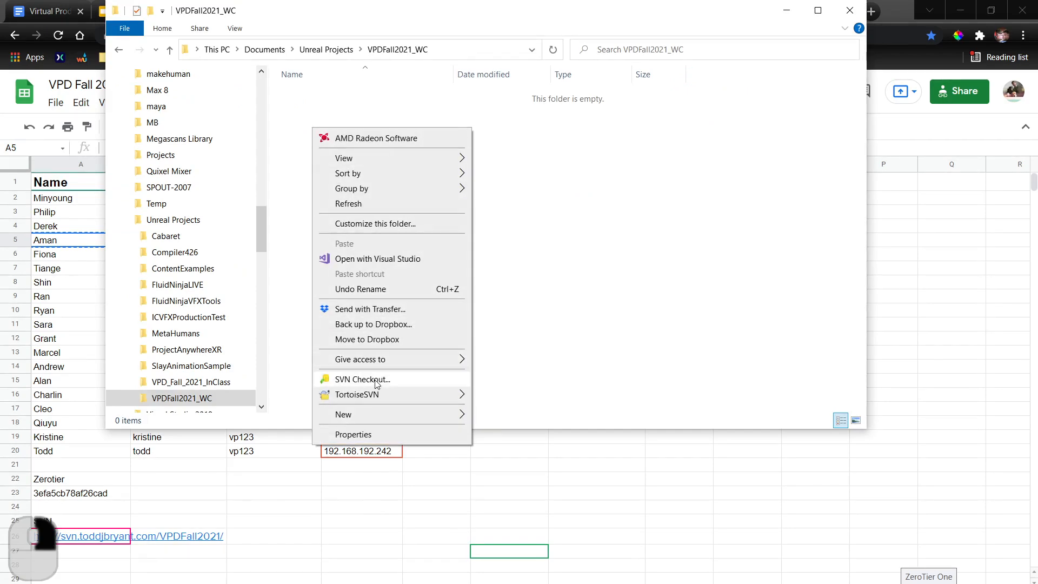
left_click(377, 380)
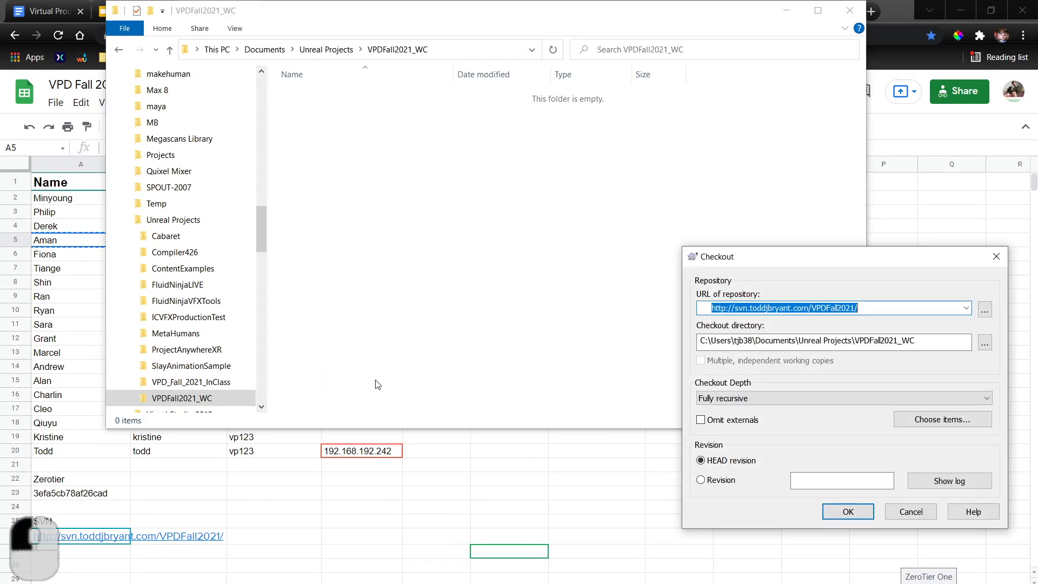
left_click_drag(801, 257, 481, 58)
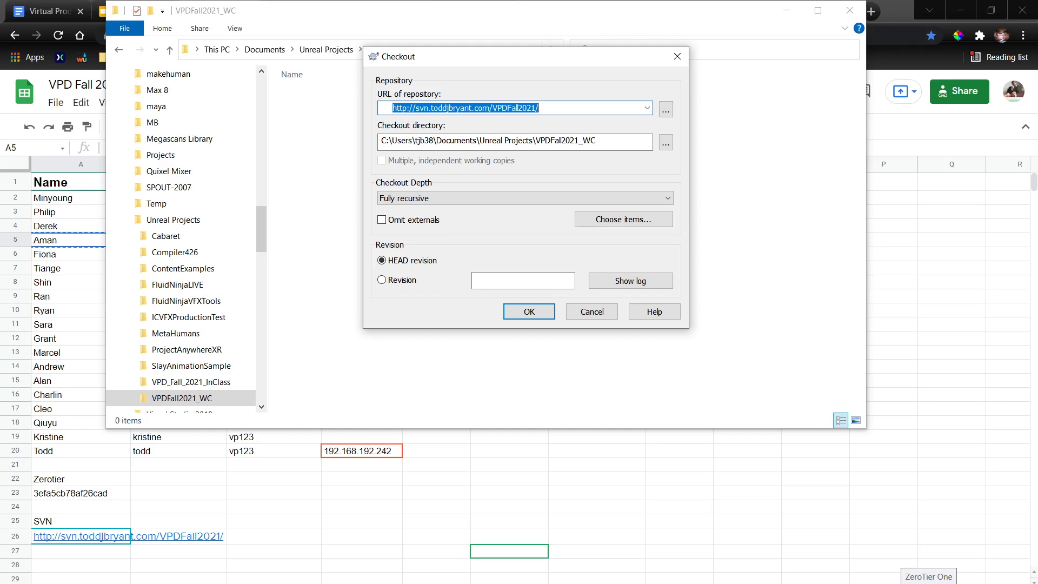
In SnailSVN Lite's Working Copies, cancel Add Existing and choose Checkout an SVN working copy instead.
left_click(487, 538)
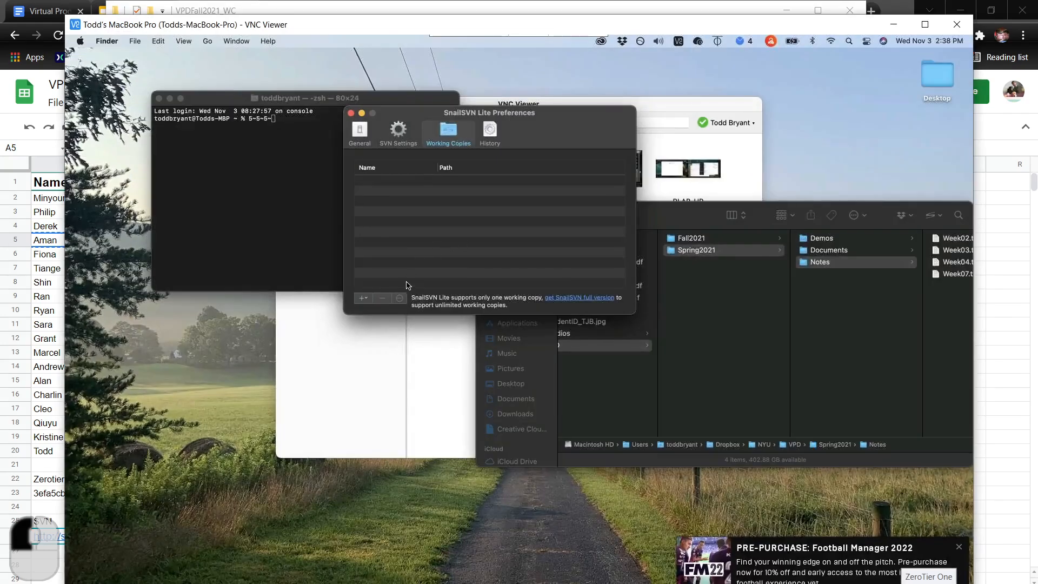
left_click(364, 299)
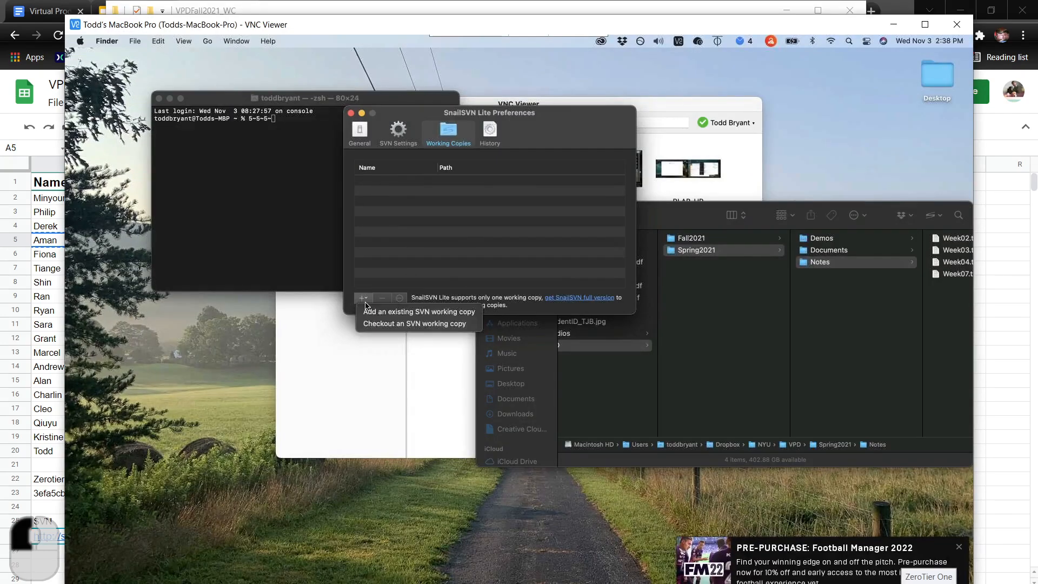
left_click(395, 312)
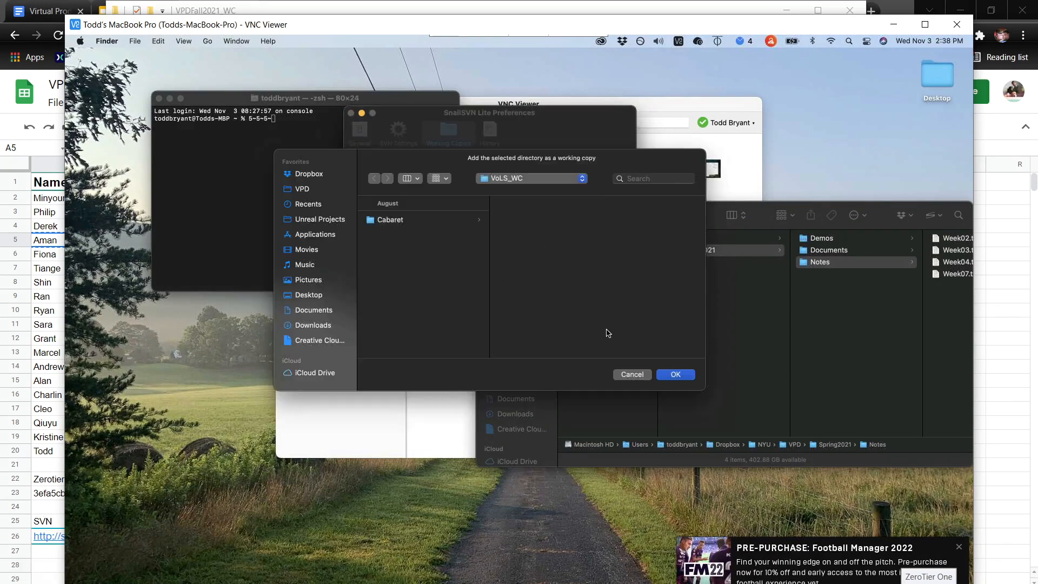
left_click(647, 376)
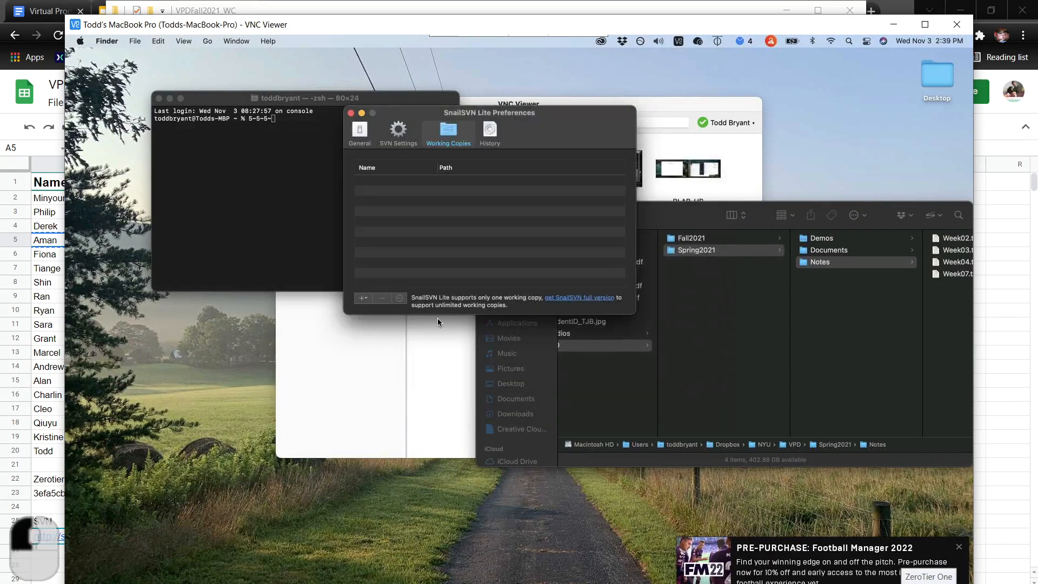
left_click(368, 299)
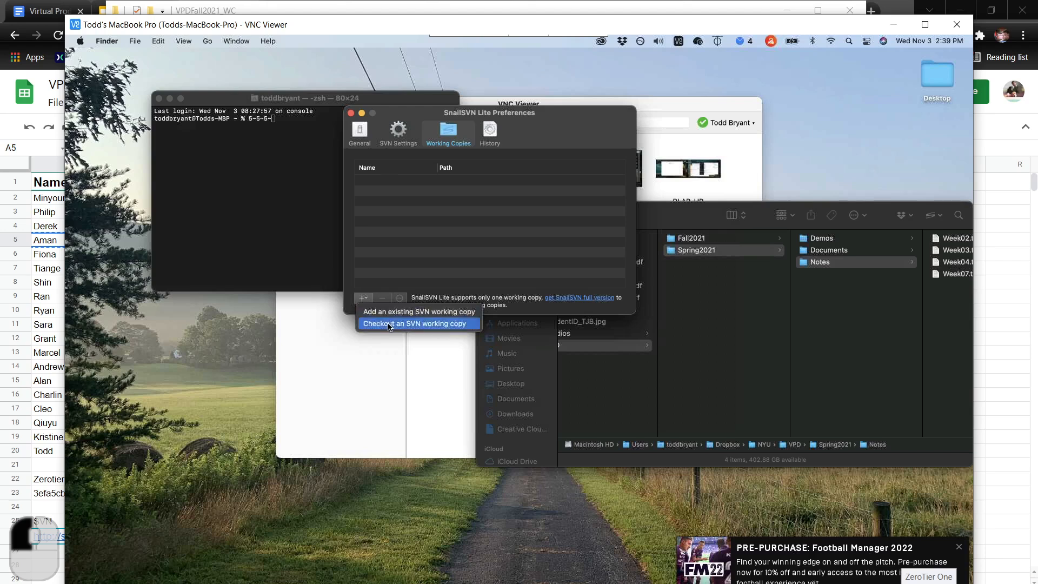
left_click(389, 324)
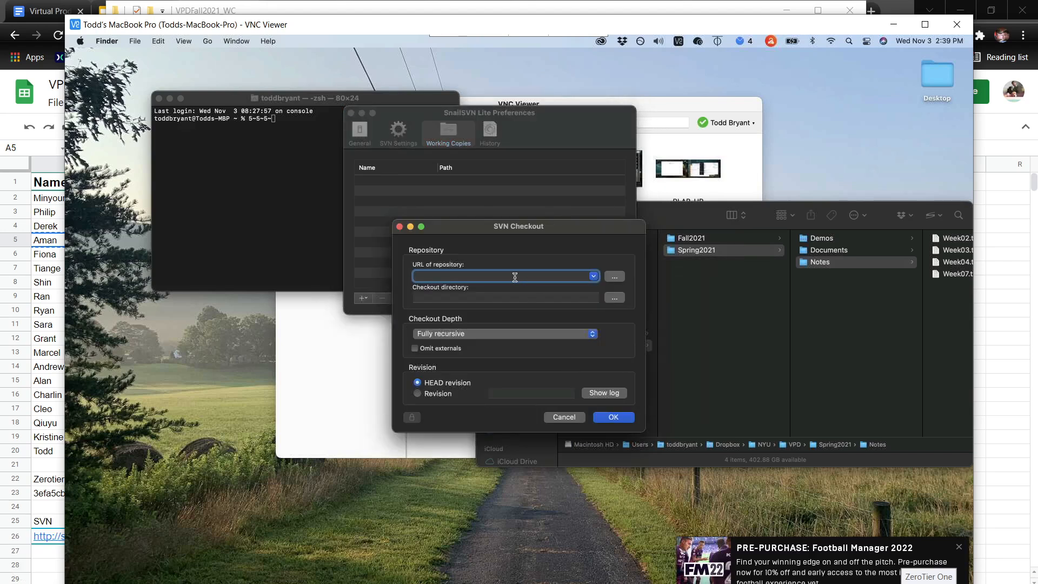
Copy the SVN link from cell A26 and paste it as the Mac checkout's repository URL.
key("ctrl+v")
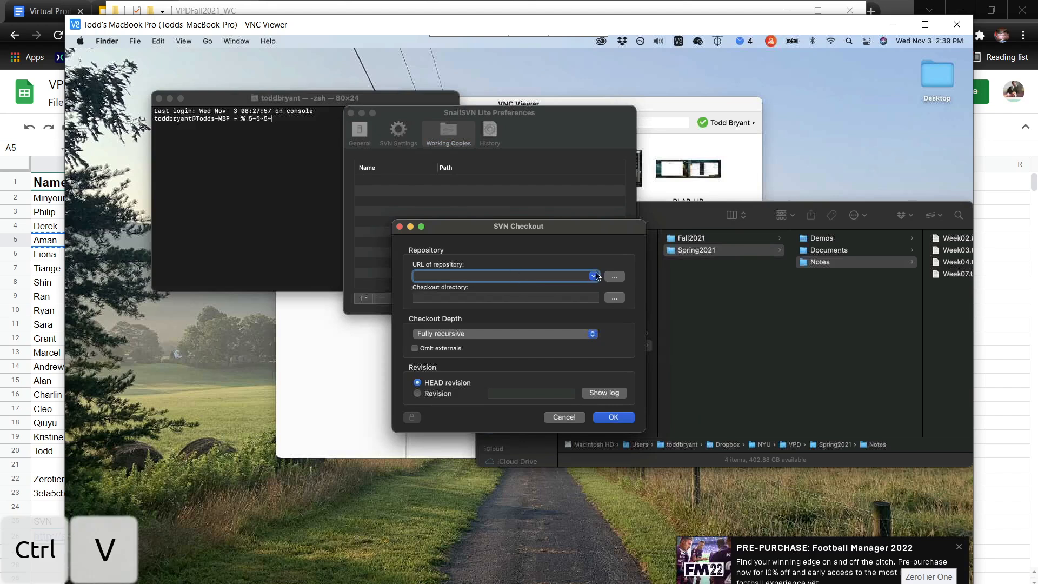
right_click(42, 533)
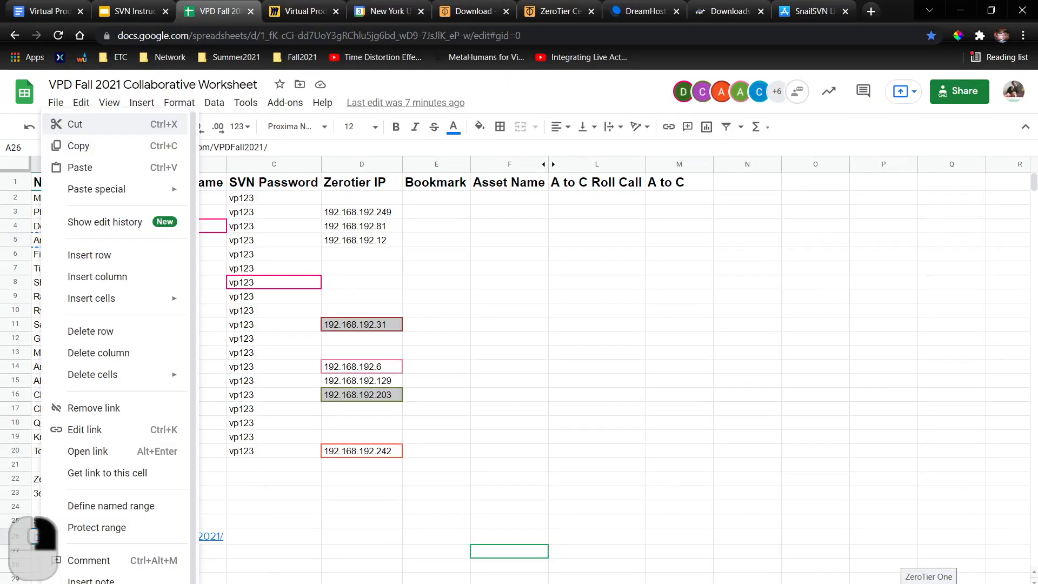
left_click(102, 147)
key("alt+Tab")
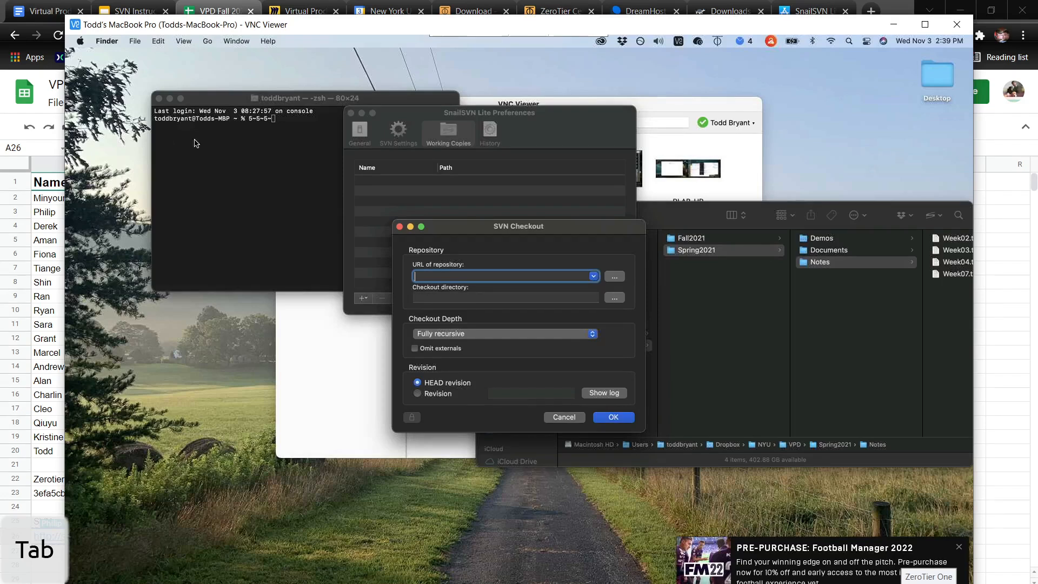
right_click(454, 277)
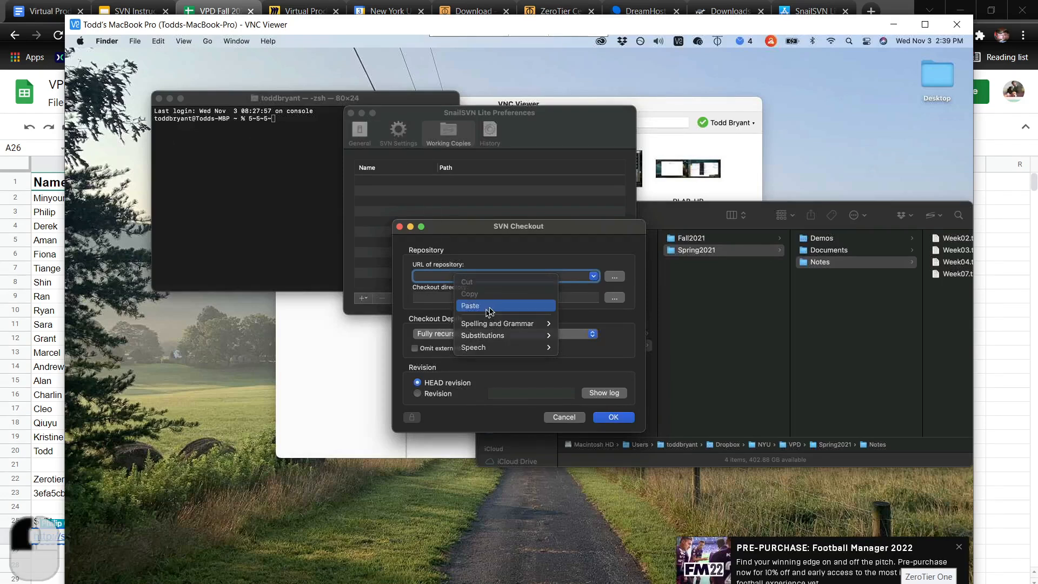
left_click(470, 306)
Create a VPDFALL folder in Unreal Projects, select it as checkout directory, and start the checkout.
left_click(616, 299)
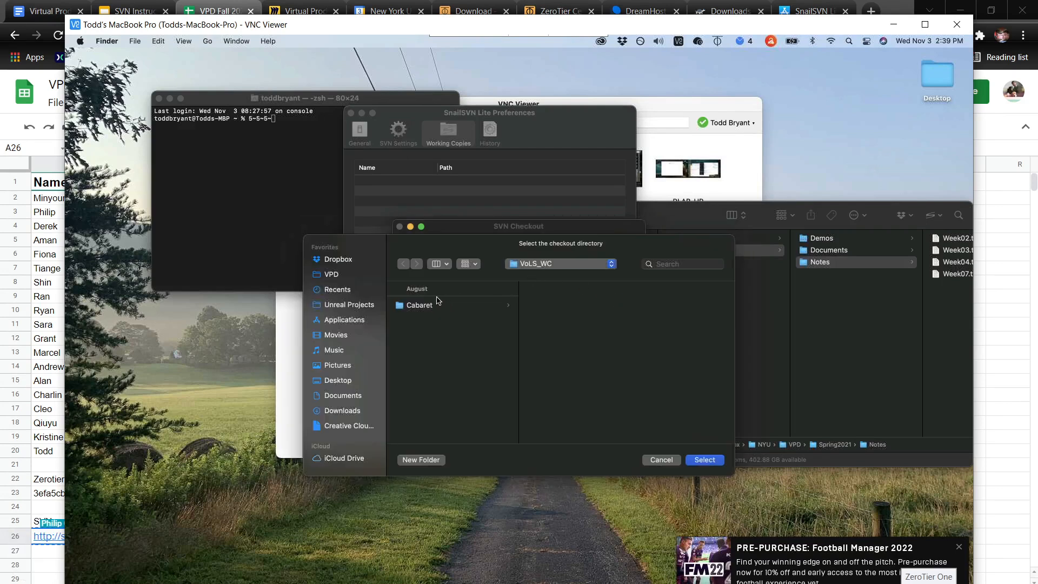
left_click(511, 264)
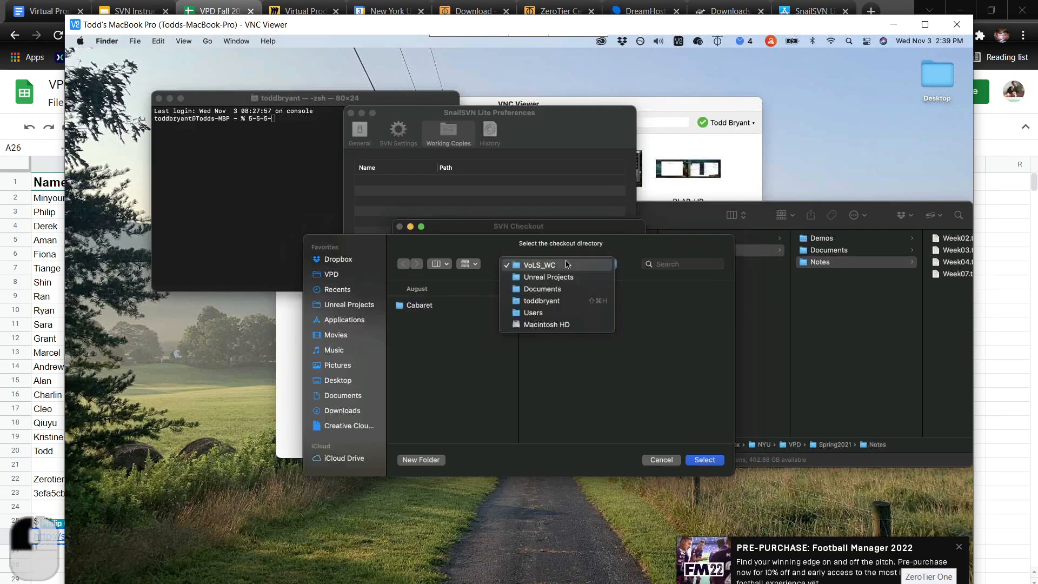
left_click(536, 278)
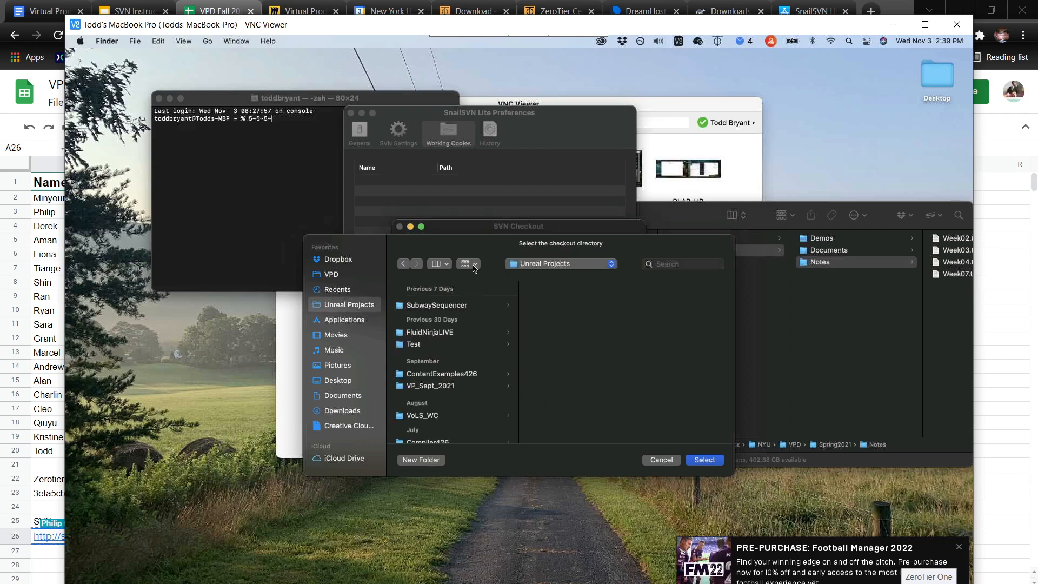
left_click(421, 460)
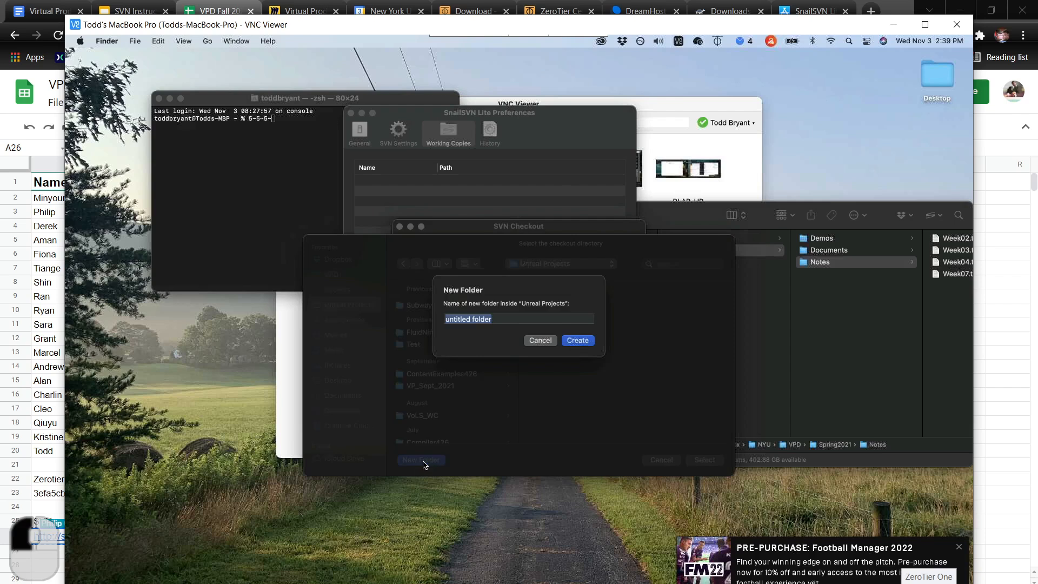
type("VPDFALL")
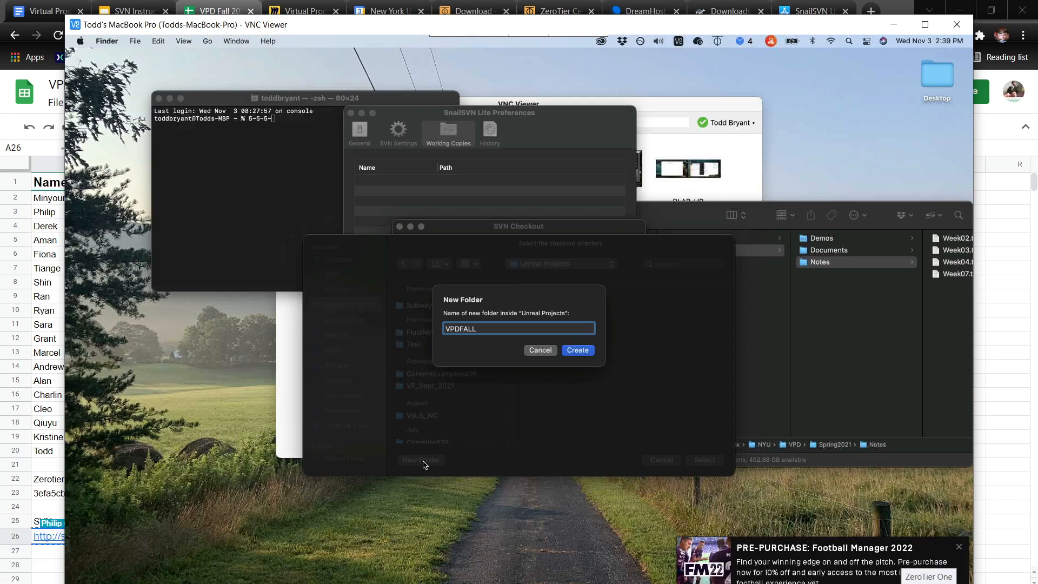
left_click(576, 355)
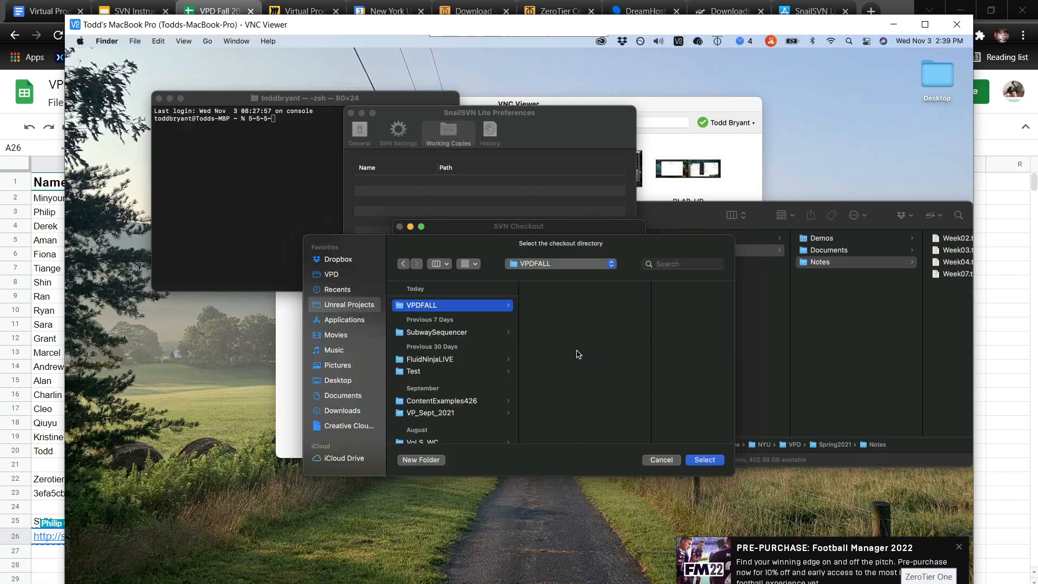
left_click(707, 461)
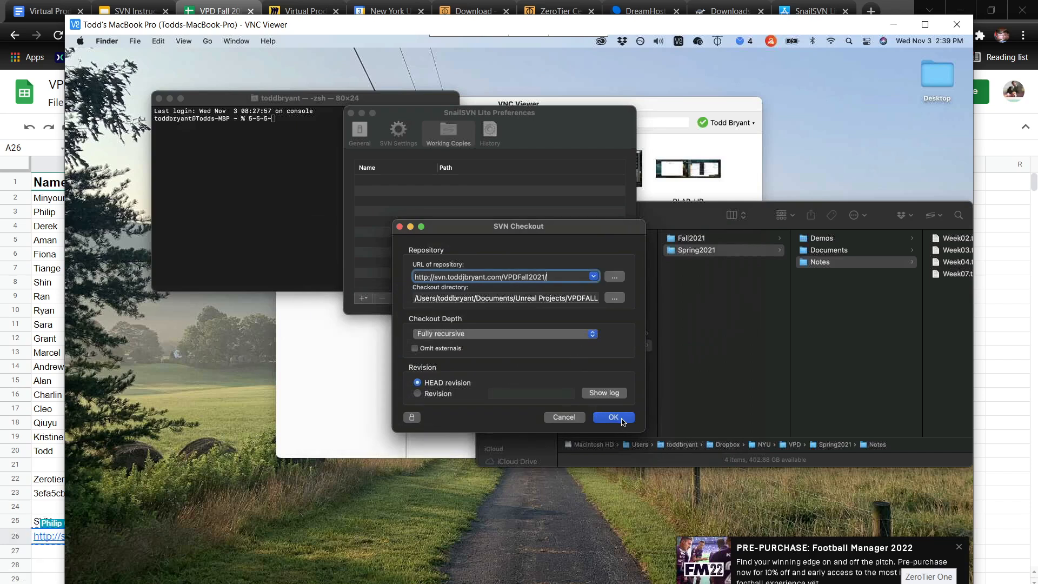
left_click(621, 421)
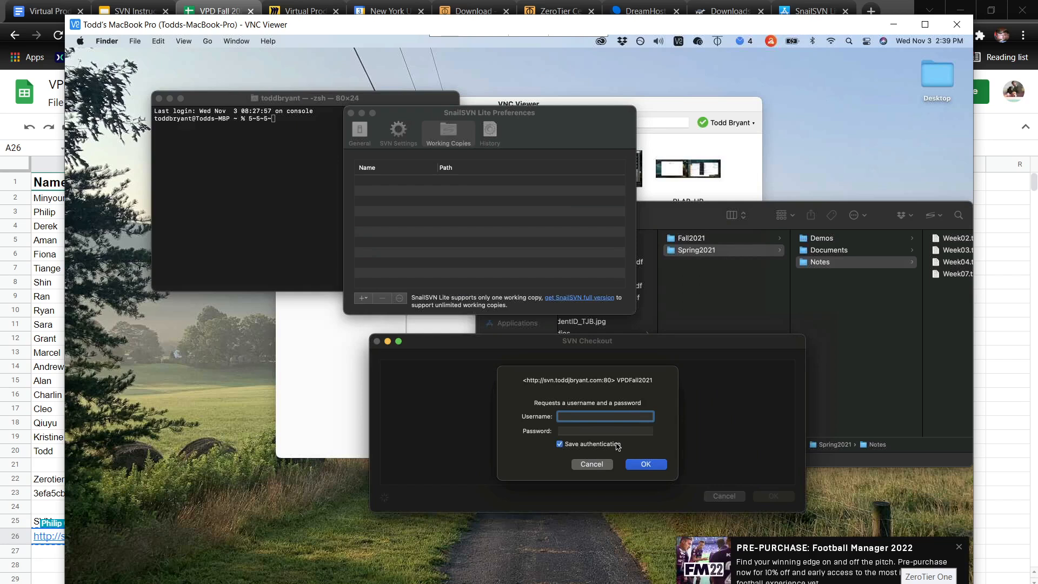
Enter the SVN username in the Mac login prompt, then confirm the TortoiseSVN checkout on Windows.
type("tod")
left_click(46, 259)
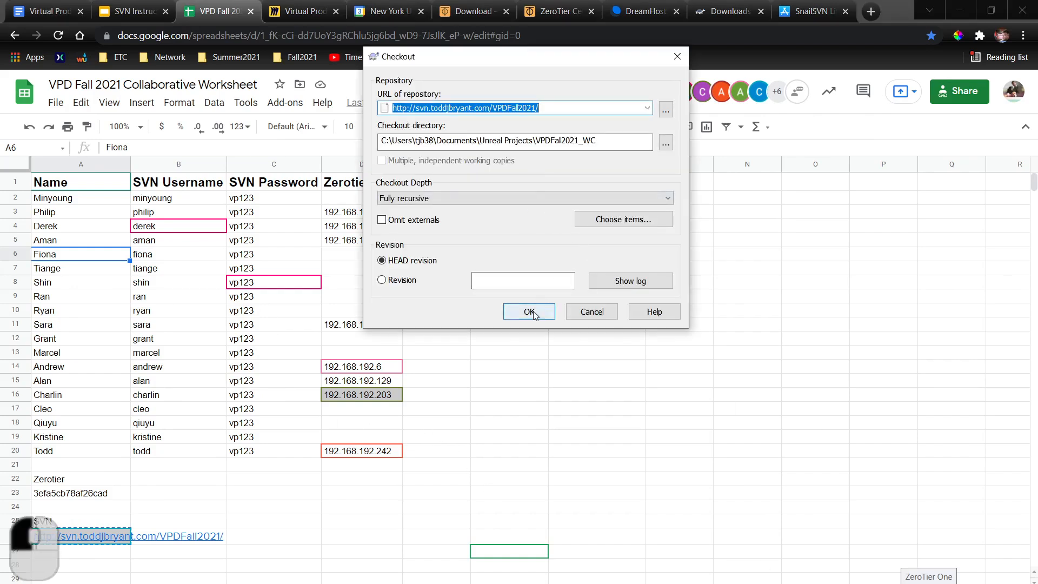
left_click(529, 313)
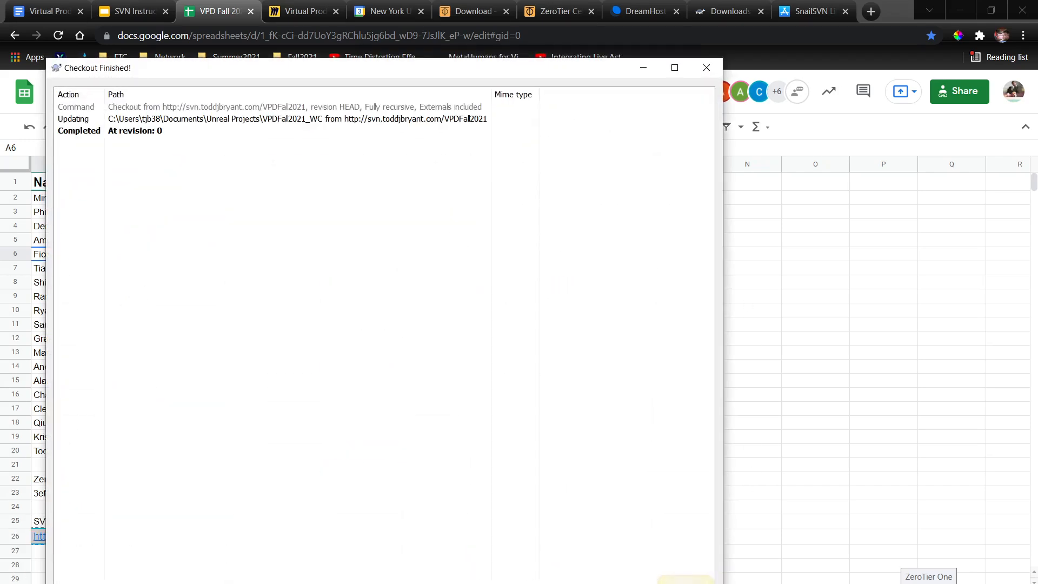
Enter the SVN password in SnailSVN's login prompt and submit to finish the VPDFALL checkout.
left_click(475, 574)
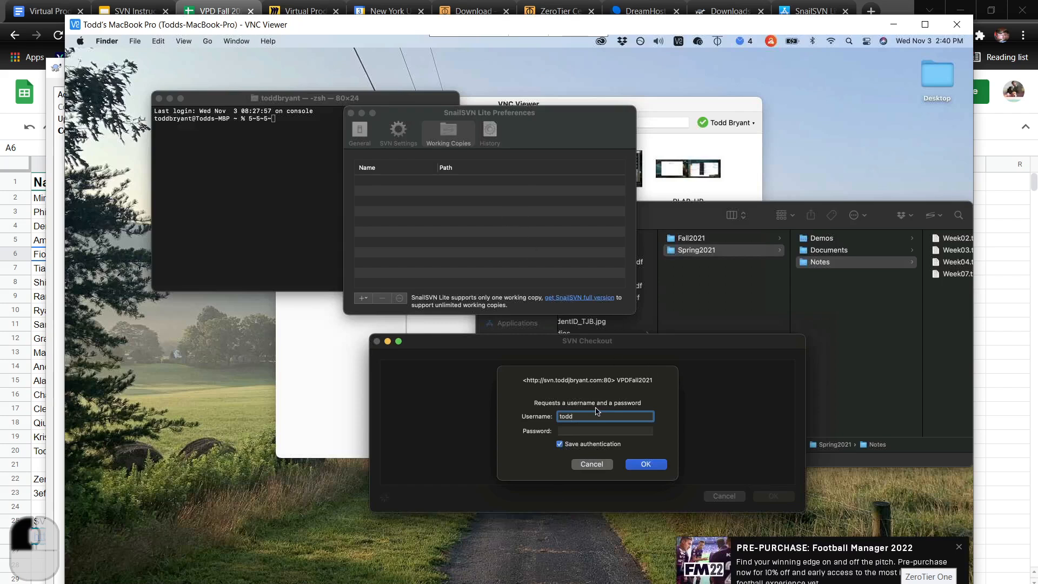
left_click(579, 431)
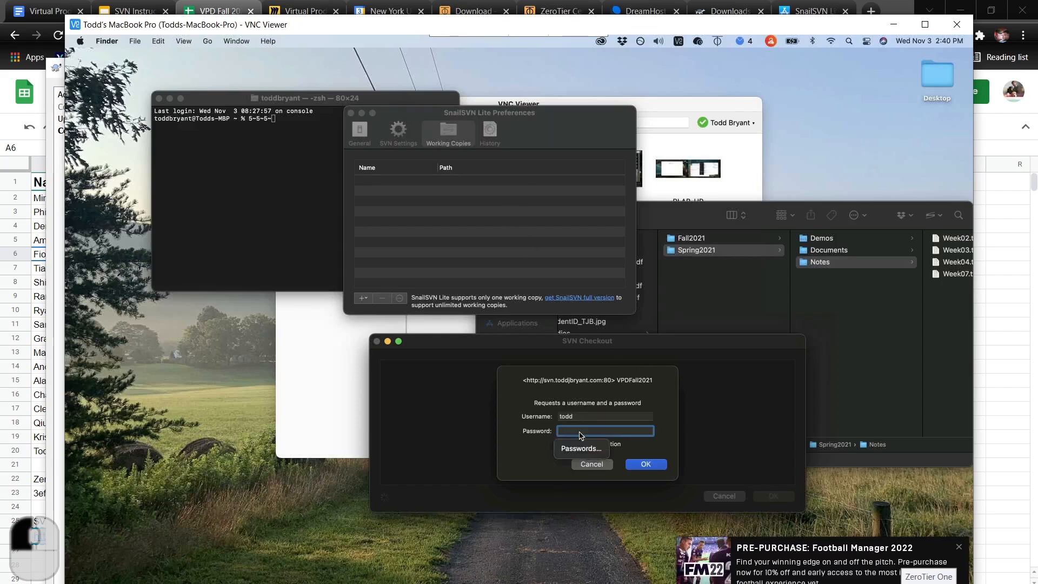
type("•••••")
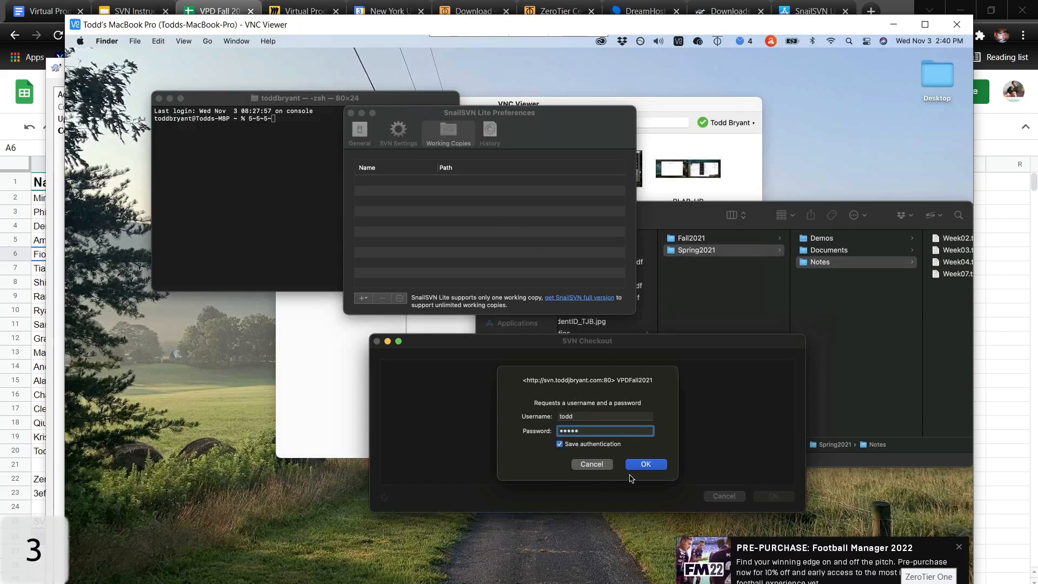
left_click(646, 465)
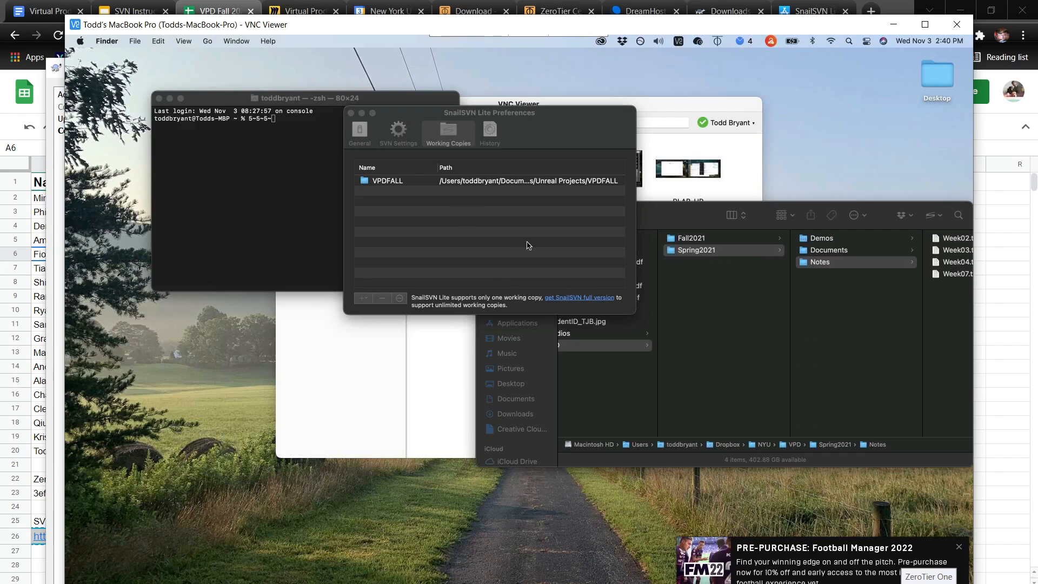
Inspect the VPDFALL working copy's login details in SnailSVN and close them unchanged.
left_click_drag(678, 216, 593, 227)
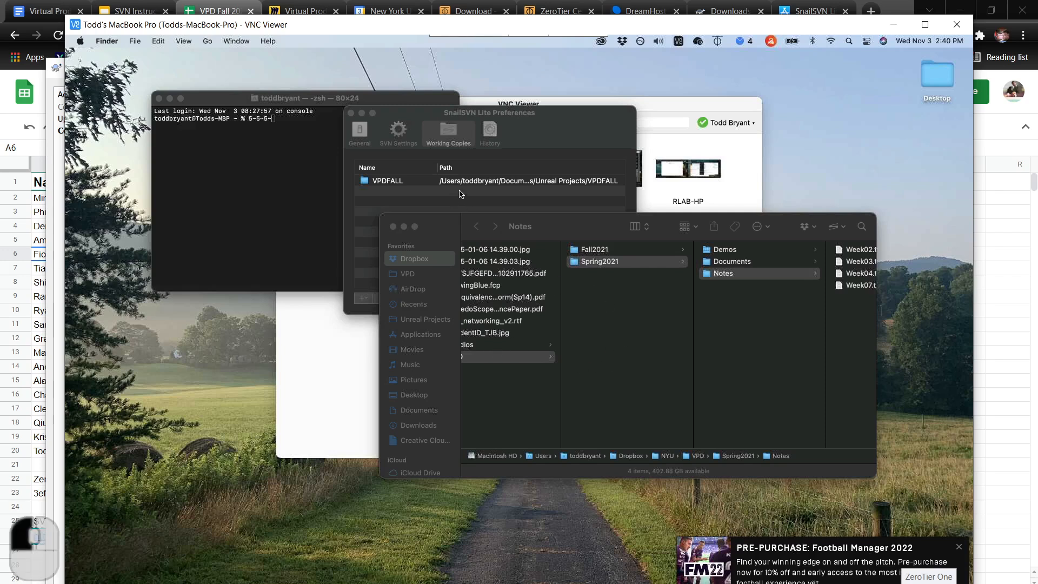
left_click(355, 252)
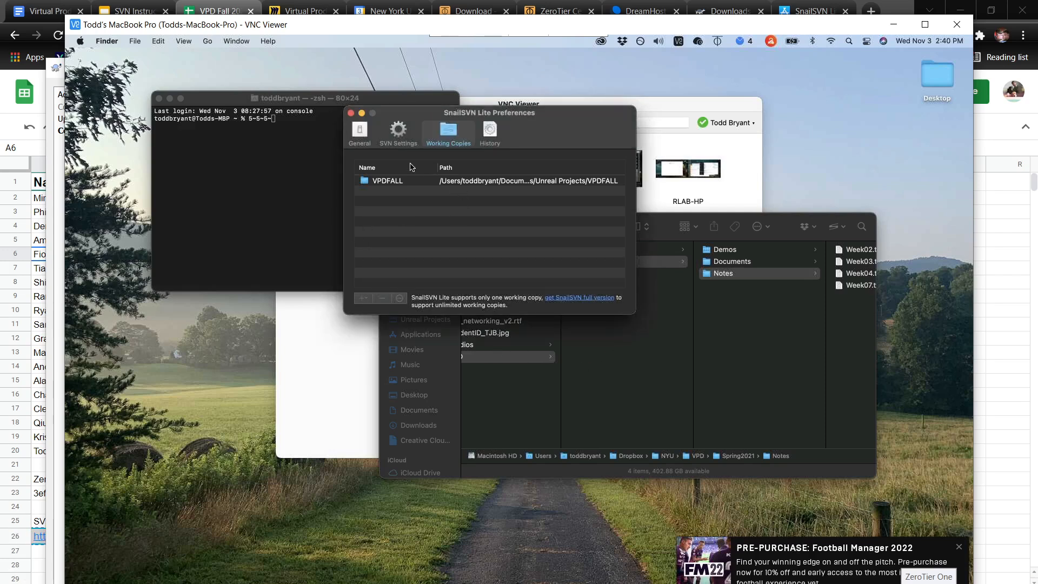
left_click(384, 182)
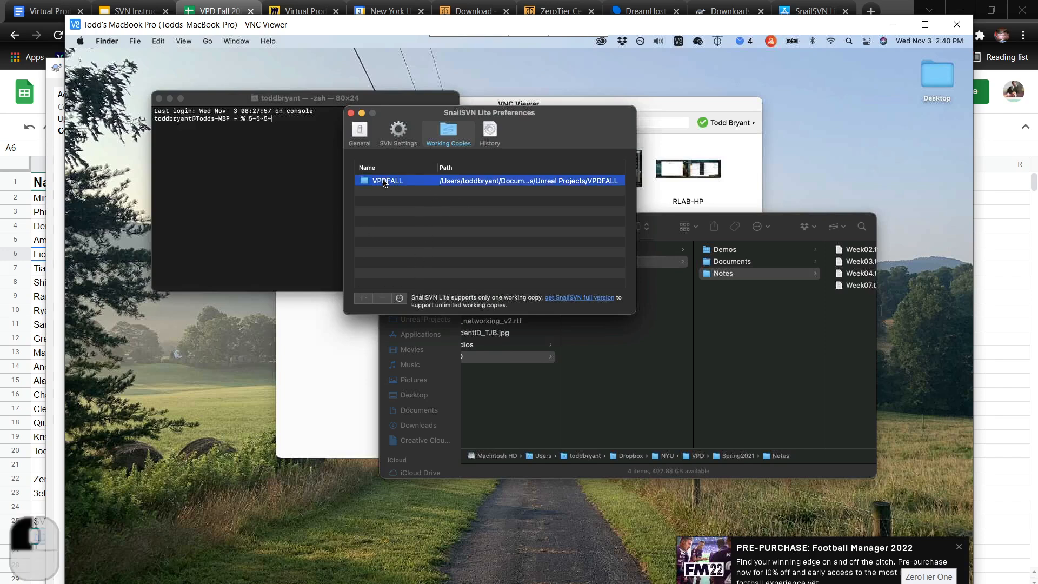
double_click(383, 182)
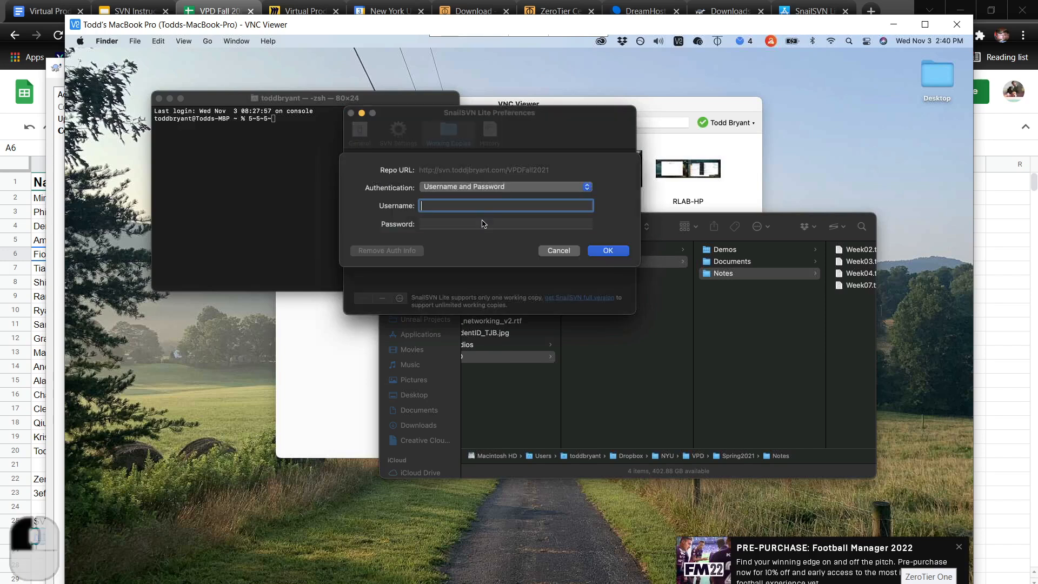
left_click(571, 252)
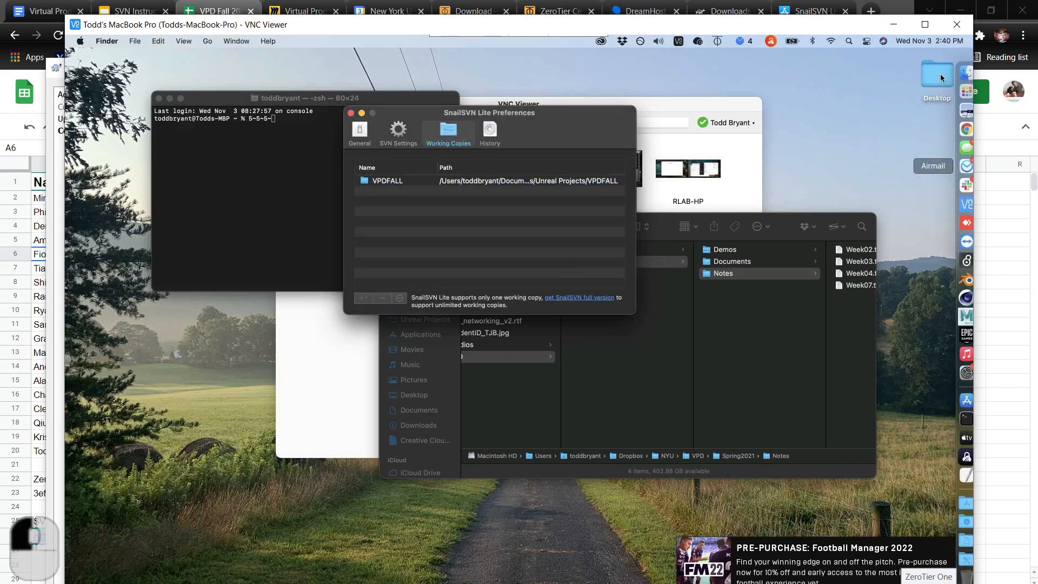
Show the empty VPDFALL folder under Unreal Projects in Finder and close the Windows checkout report.
left_click(957, 73)
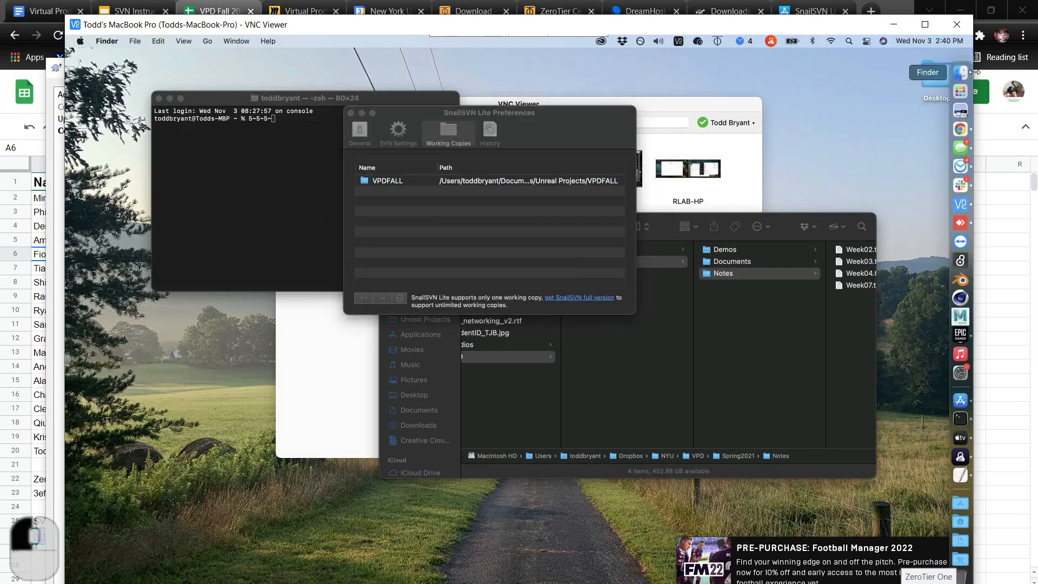
left_click(959, 72)
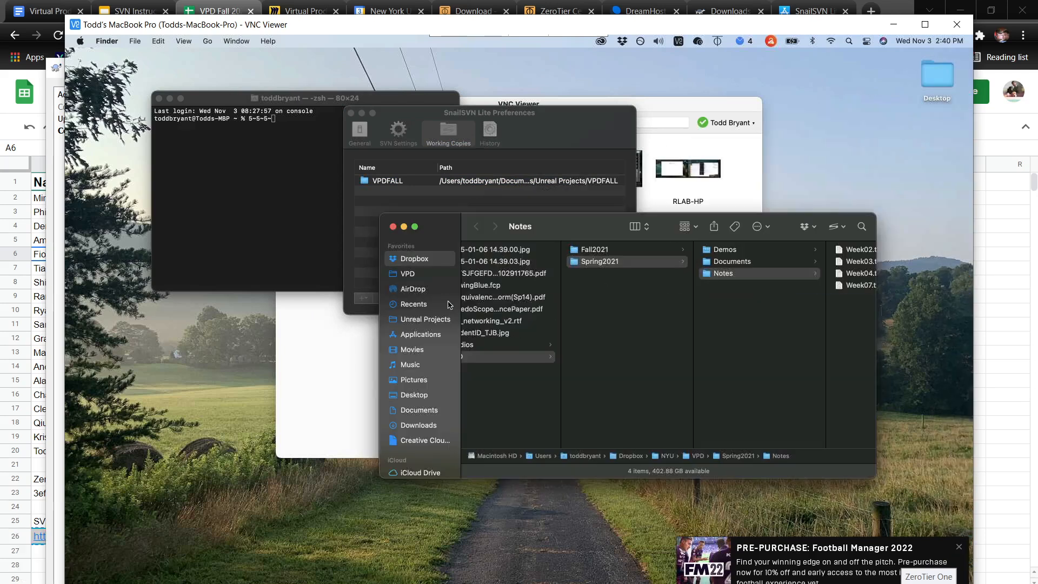
left_click(425, 318)
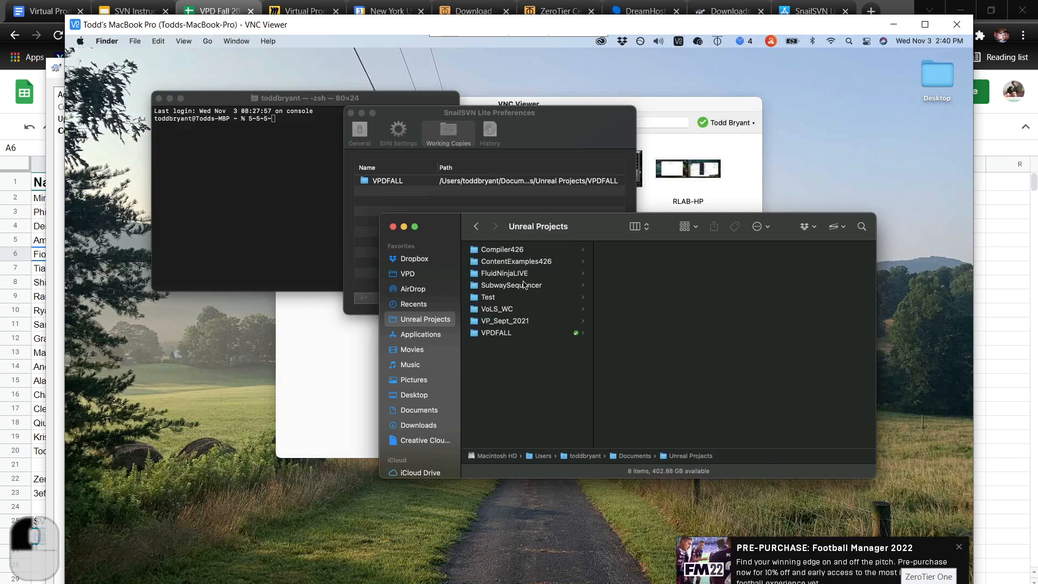
left_click(508, 334)
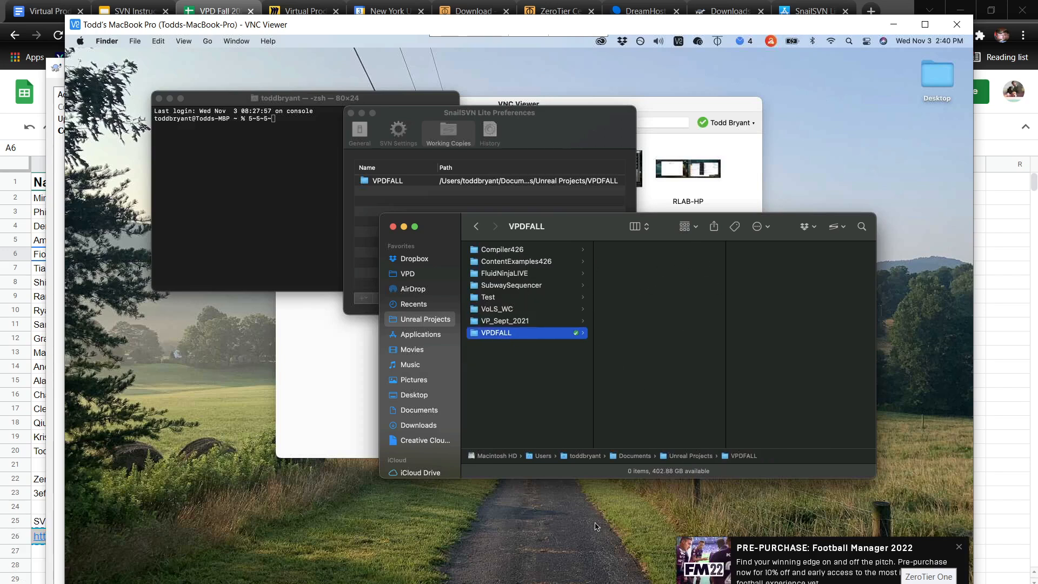
left_click(56, 506)
left_click(706, 68)
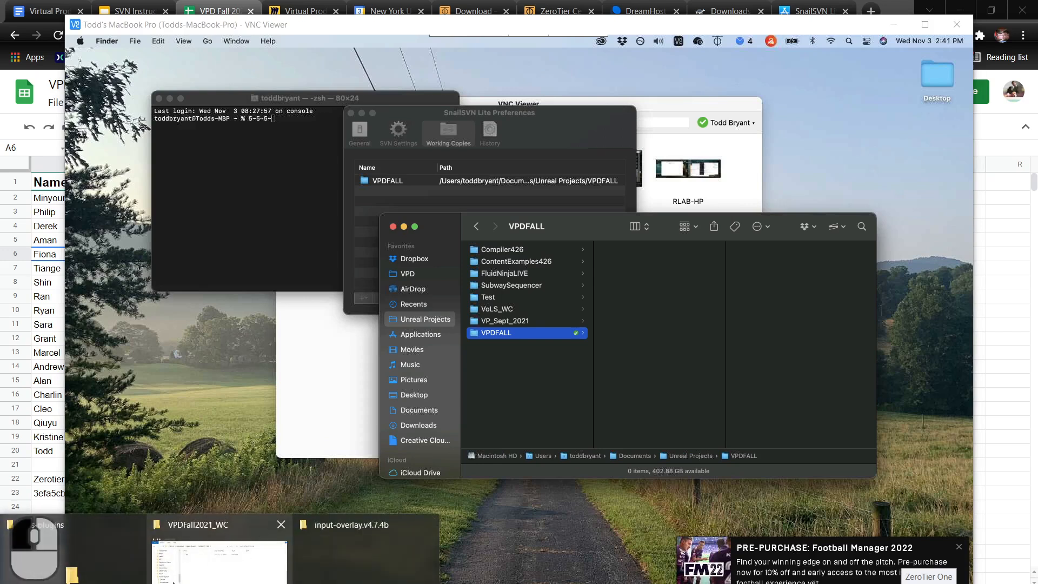
Open the VPDFall2021_WC working copy from Unreal Projects and show its SVN Update/Commit actions.
left_click(178, 565)
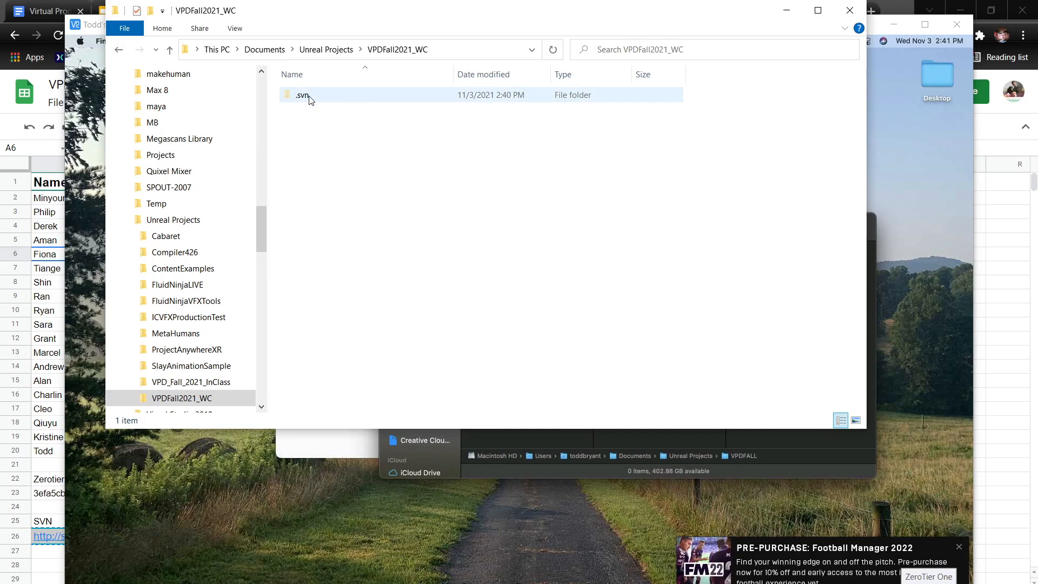
left_click(325, 49)
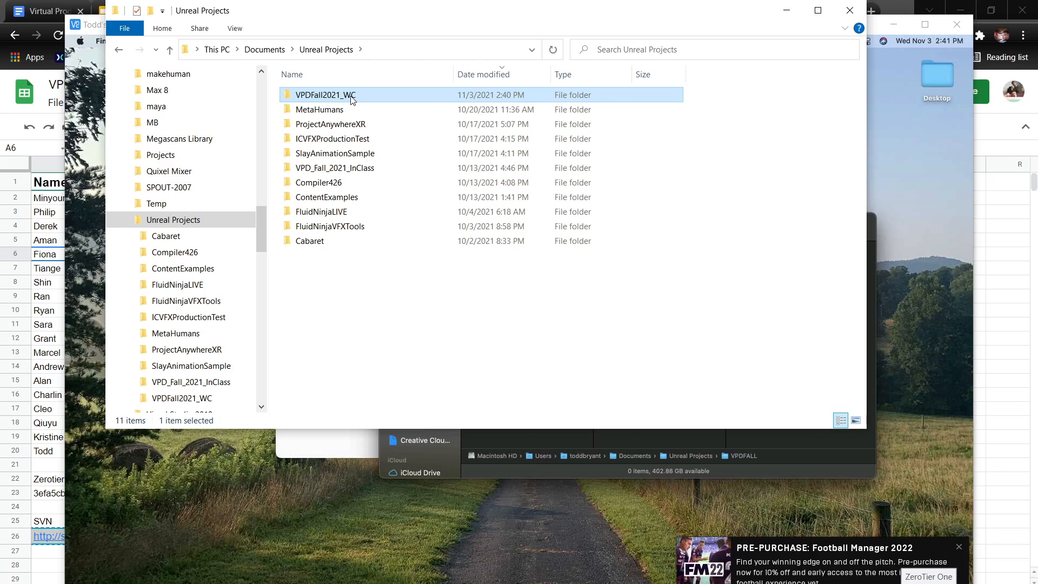
left_click(612, 465)
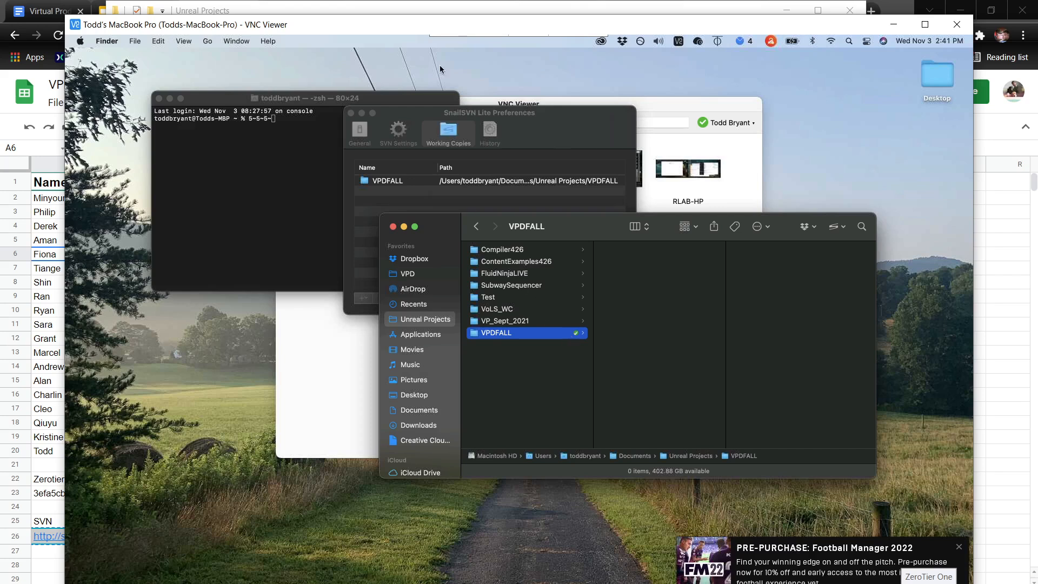
left_click(430, 12)
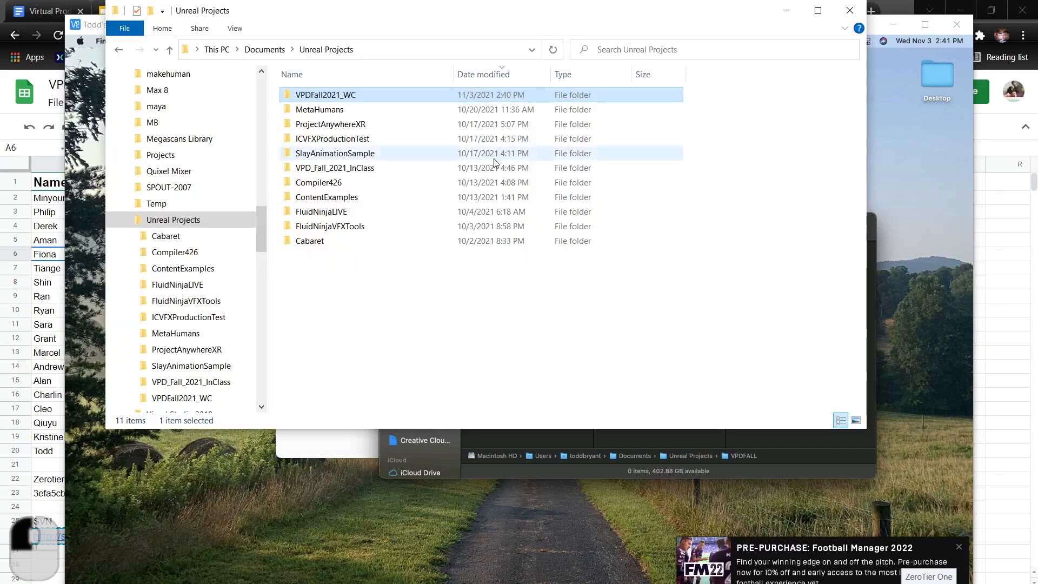
double_click(348, 95)
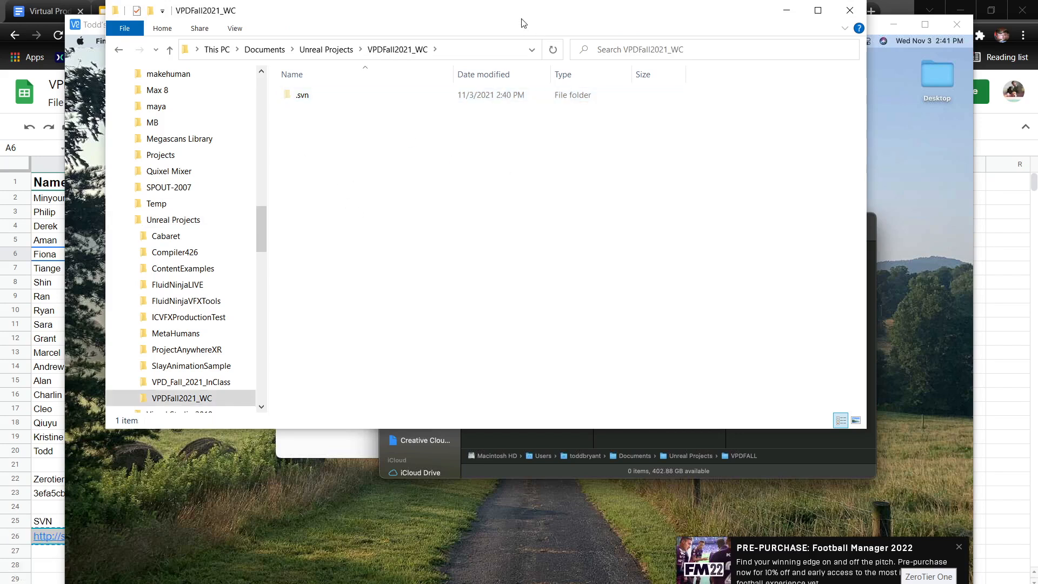
right_click(366, 157)
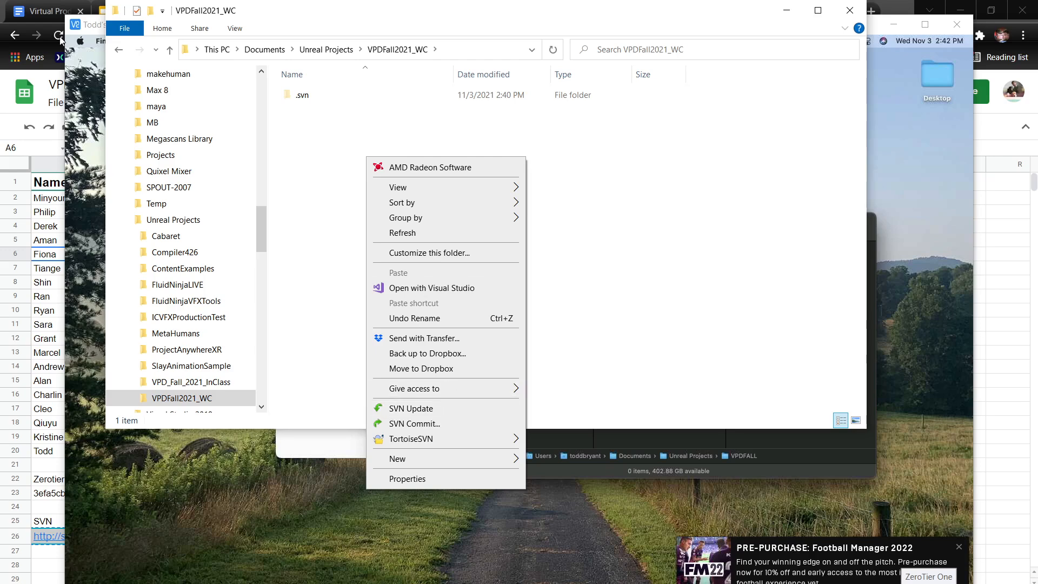
left_click(61, 7)
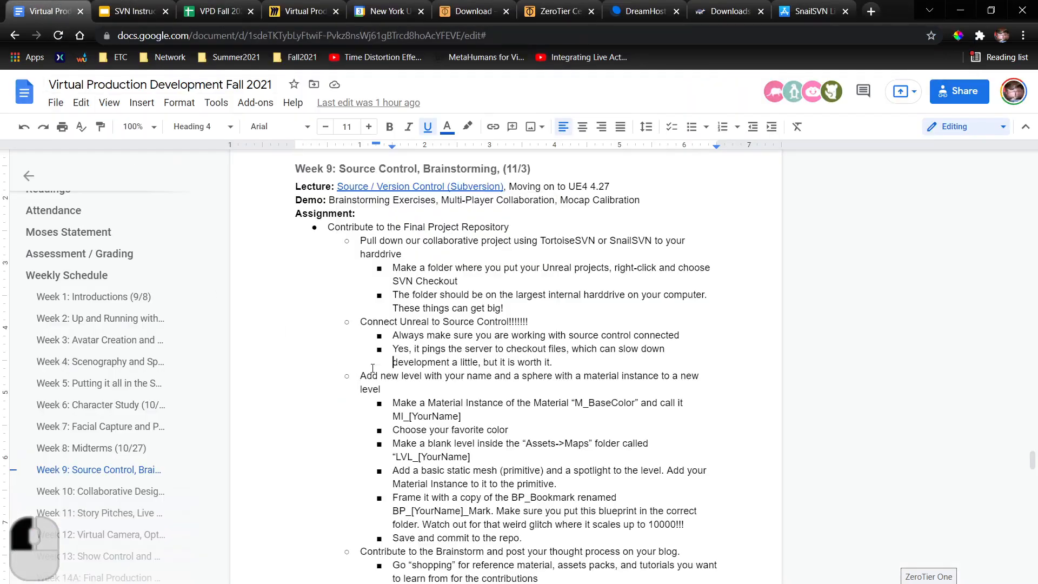
Highlight the three SVN Checklist bullets in the course document, then show the Epic Games Launcher Library.
scroll(452, 320, "down", 8)
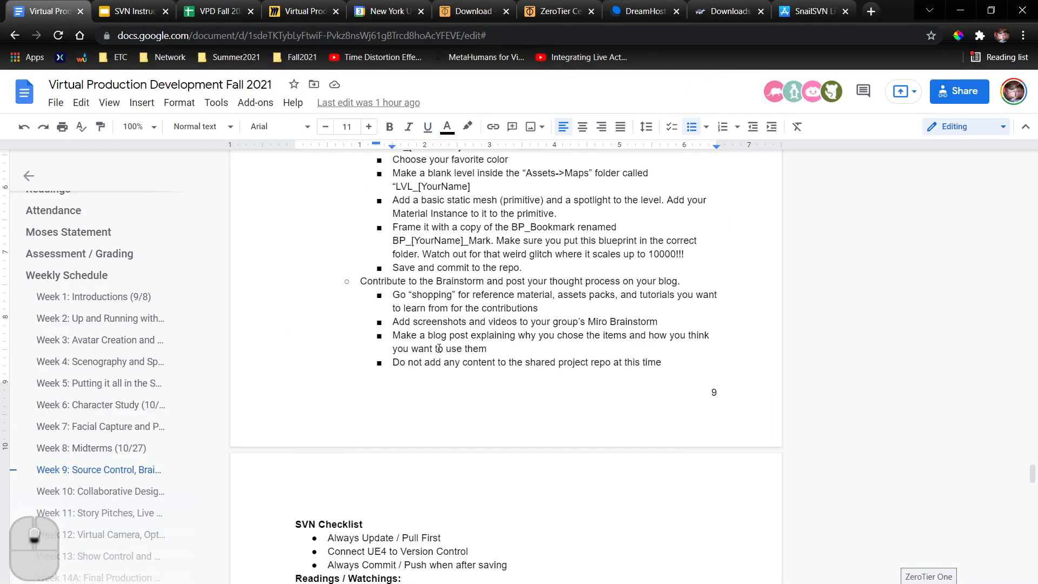
left_click_drag(326, 402, 538, 425)
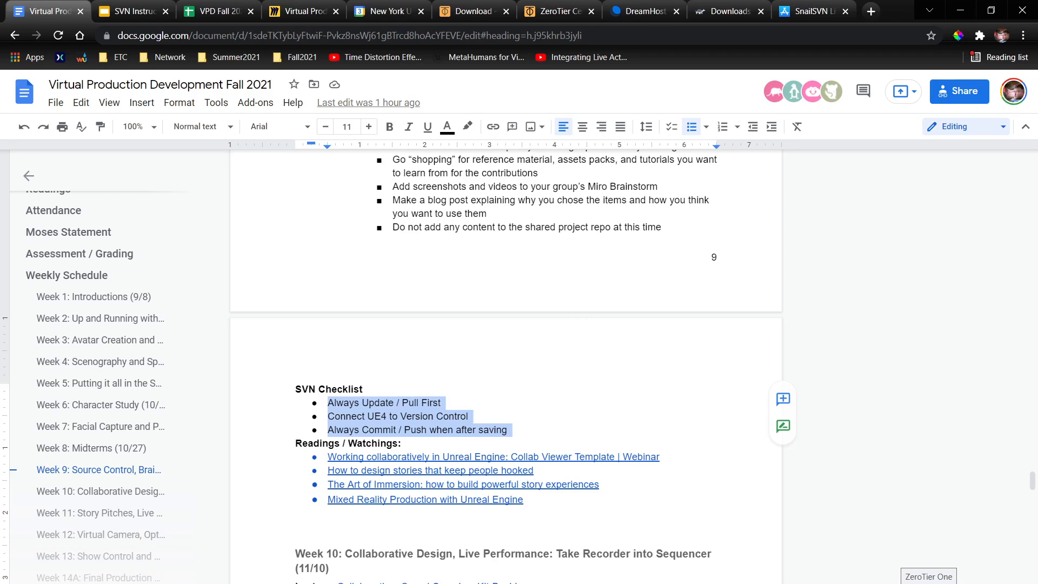
left_click(654, 583)
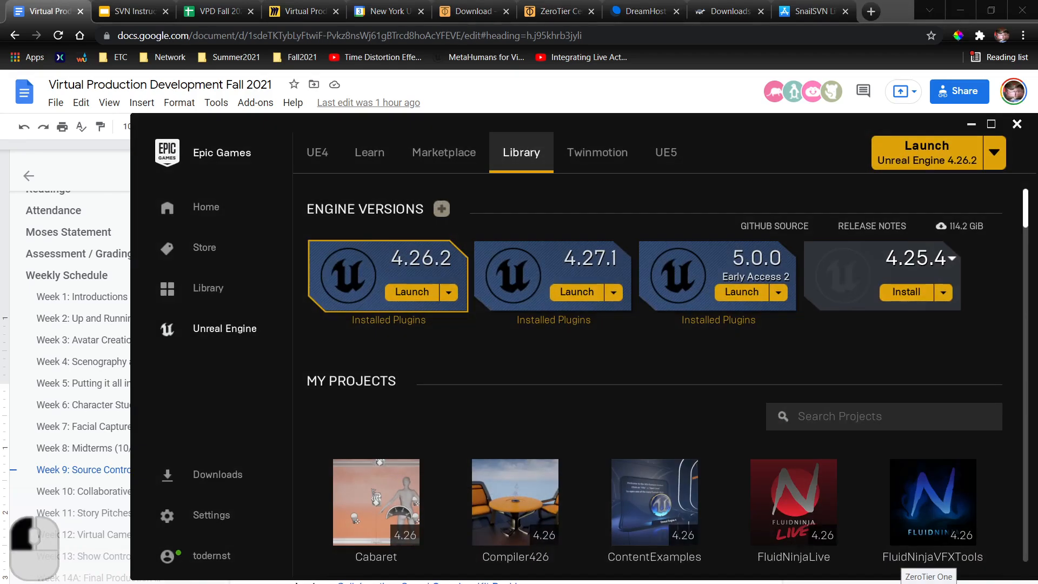
Launch Unreal Engine 4.27.1 from the Library and wait for the Project Browser.
left_click(577, 293)
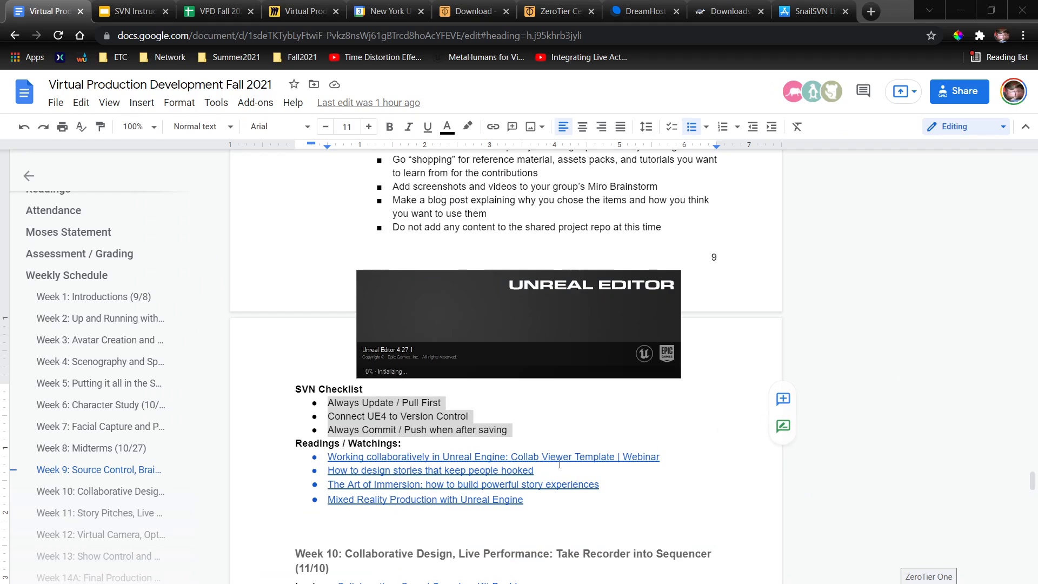
left_click_drag(558, 474, 294, 438)
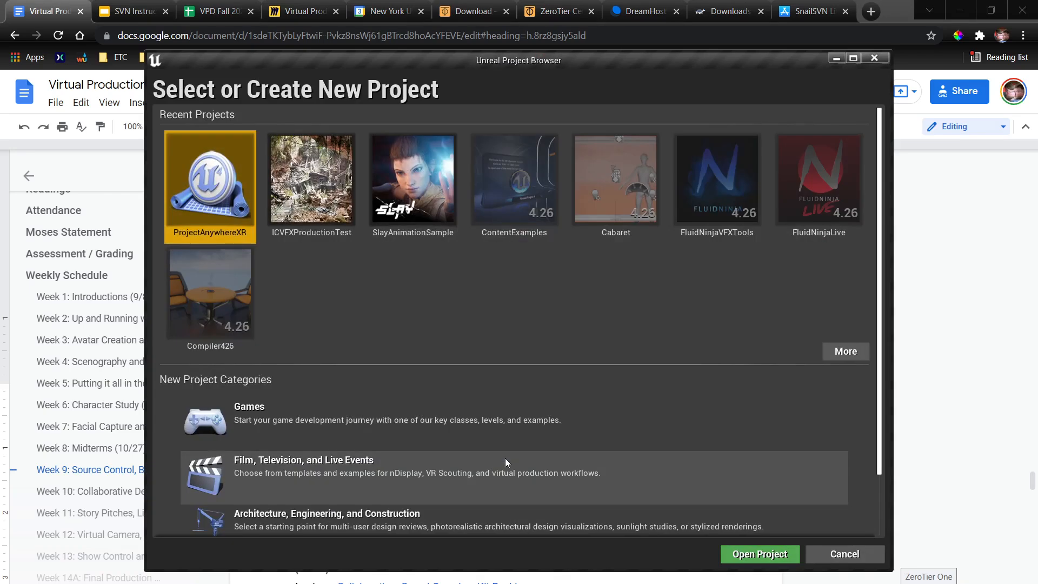
Choose the Architecture, Engineering, and Construction category and the Collab Viewer template.
scroll(506, 459, "down", 2)
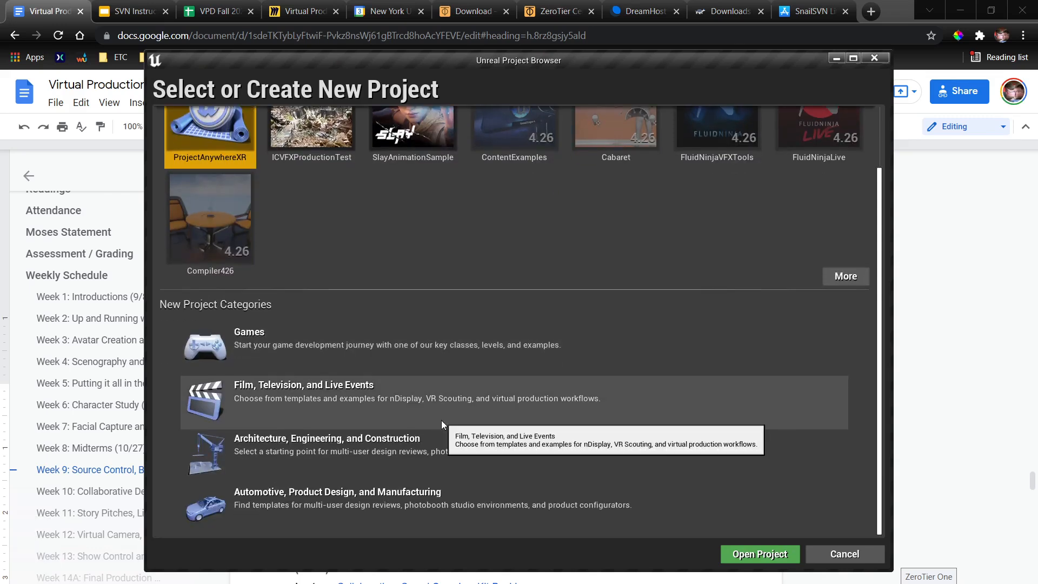
left_click(318, 444)
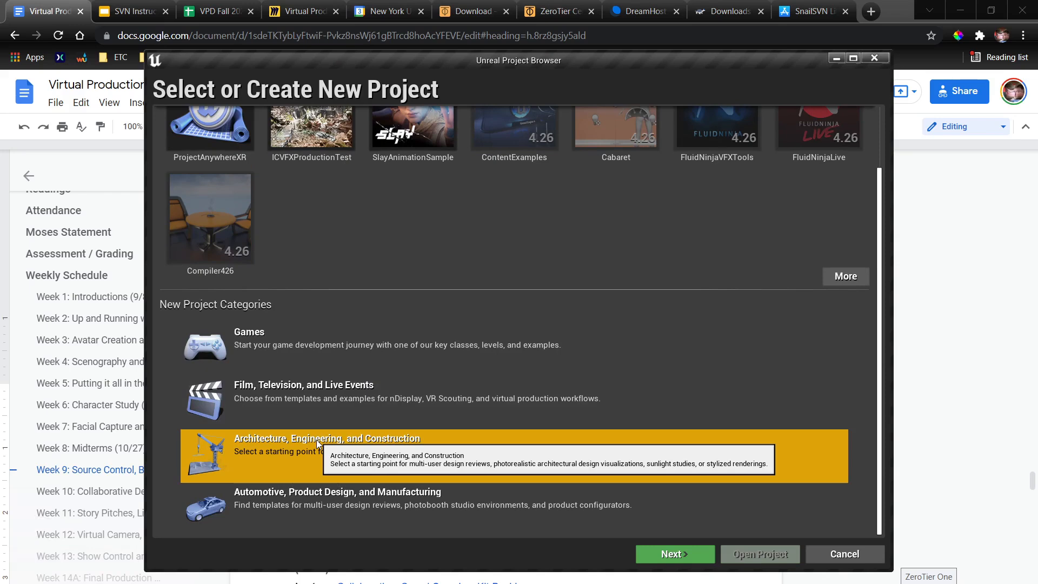
left_click(675, 554)
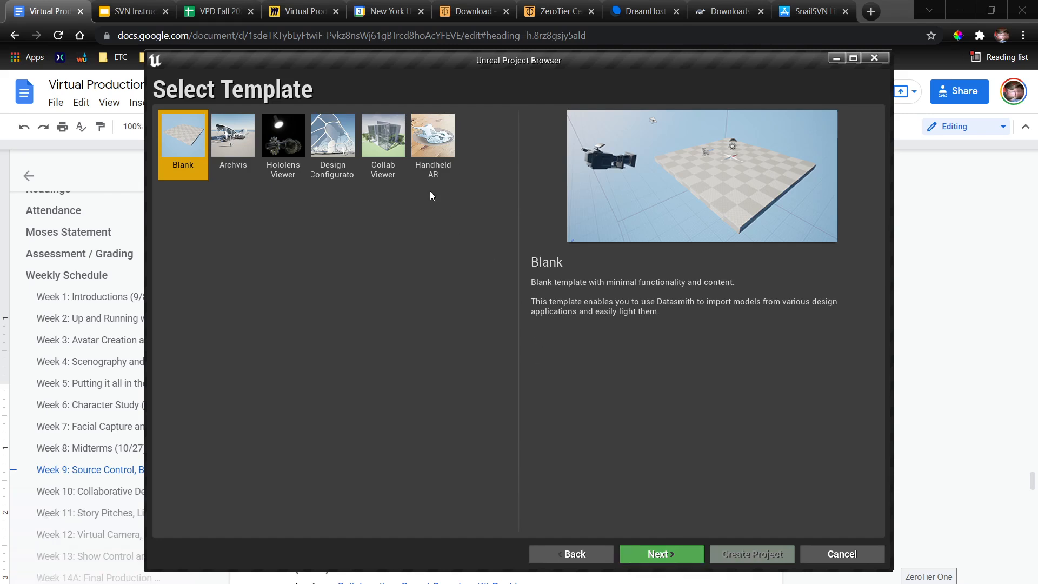
left_click(375, 146)
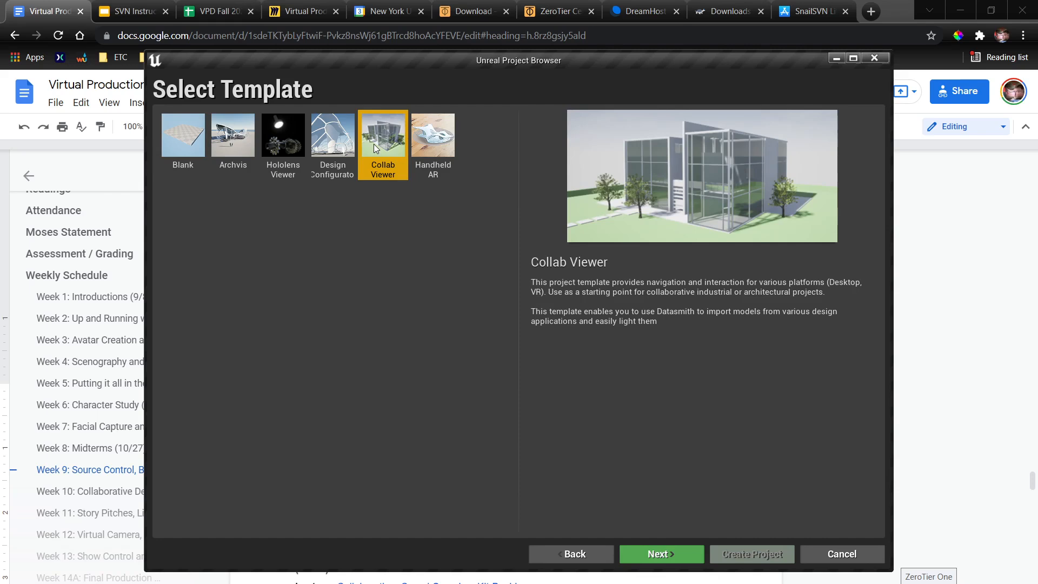
left_click(661, 554)
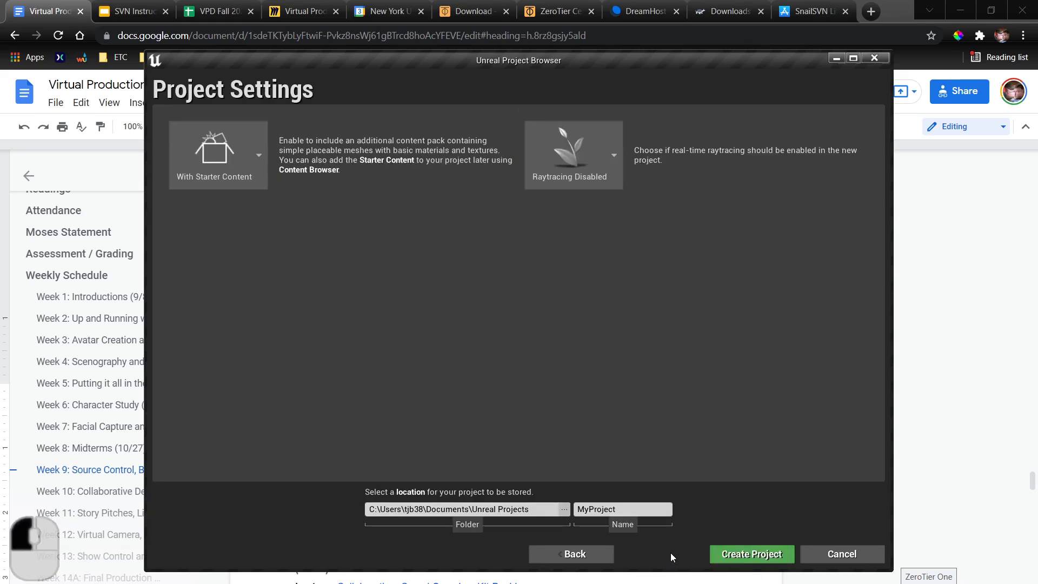
Set No Starter Content, name the project VPDFallFinal, and create it.
left_click(259, 153)
left_click(241, 233)
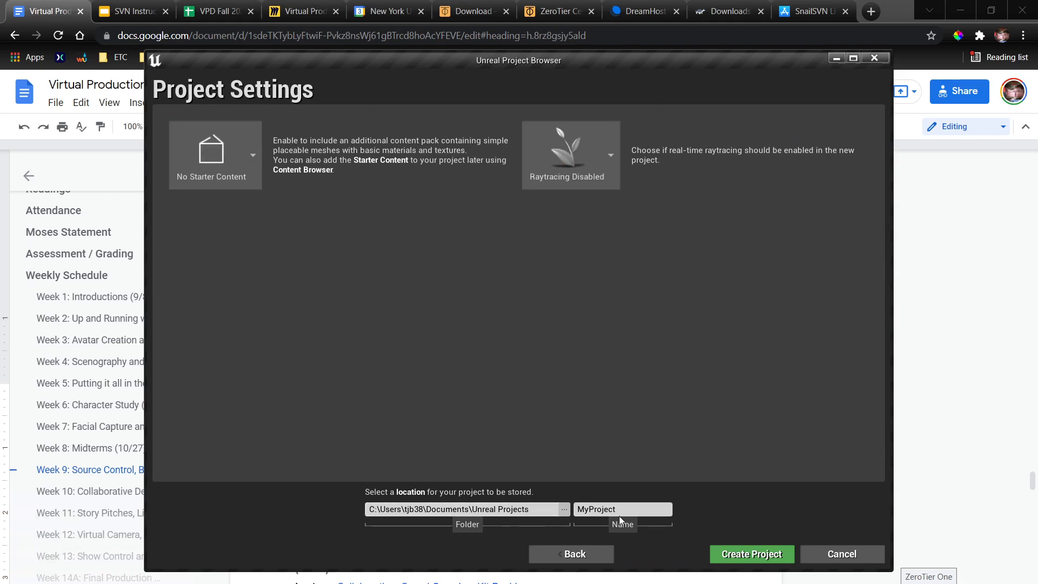
left_click(640, 511)
double_click(640, 511)
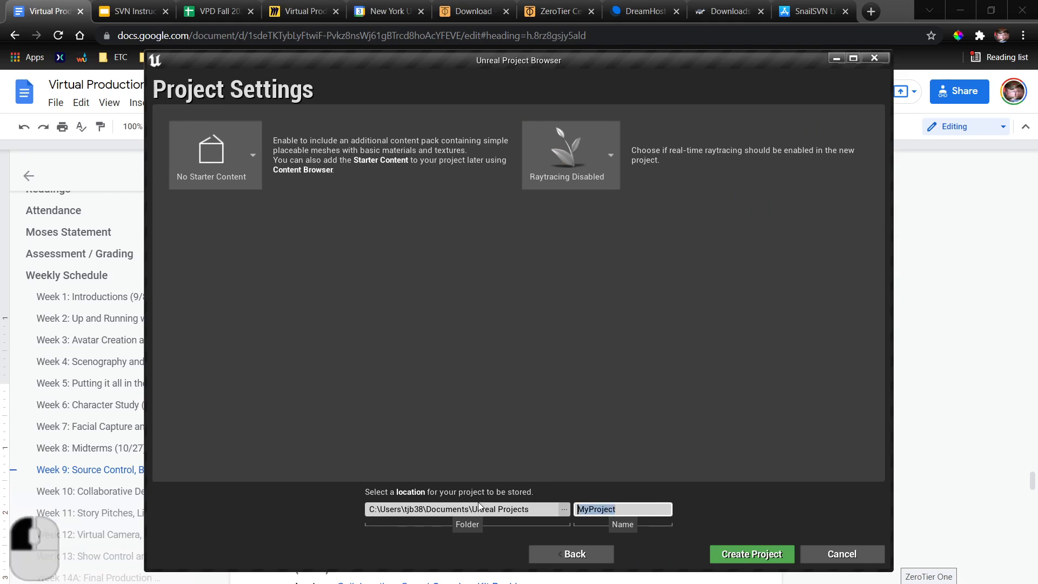
type("VPDFinal")
key("BackSpace")
key("BackSpace")
key("BackSpace")
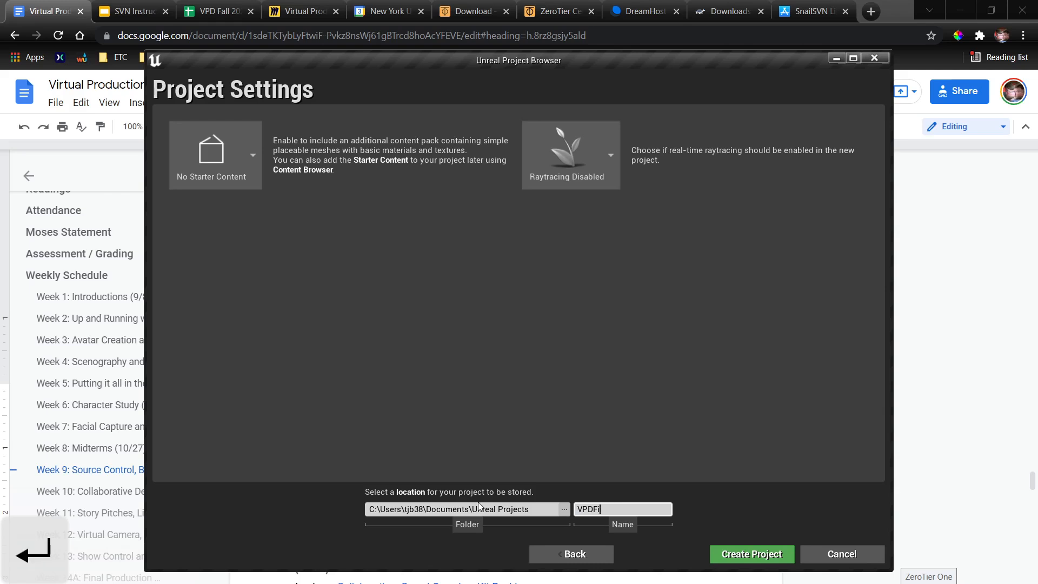
type("Fall")
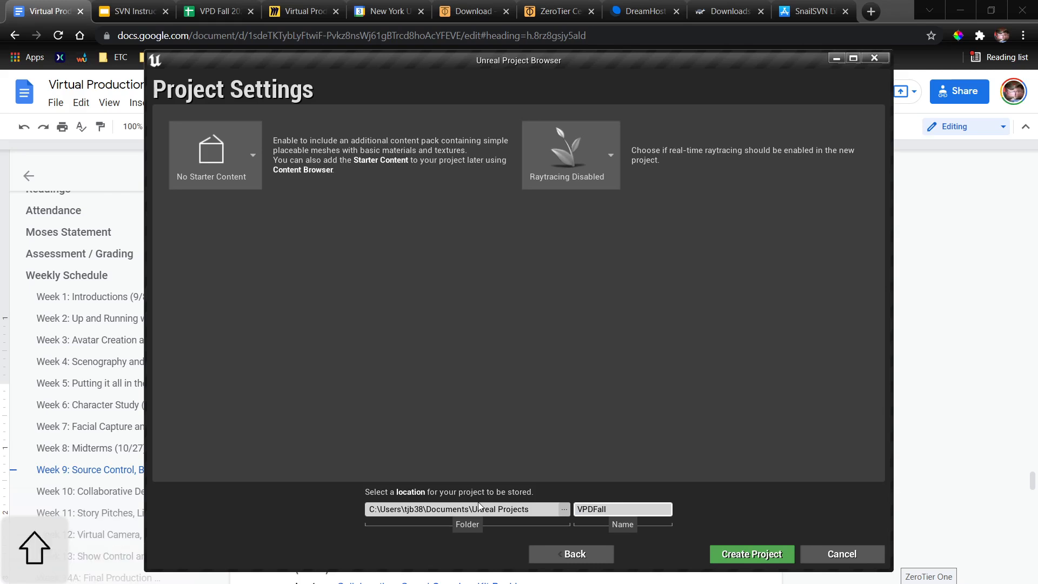
type("Final")
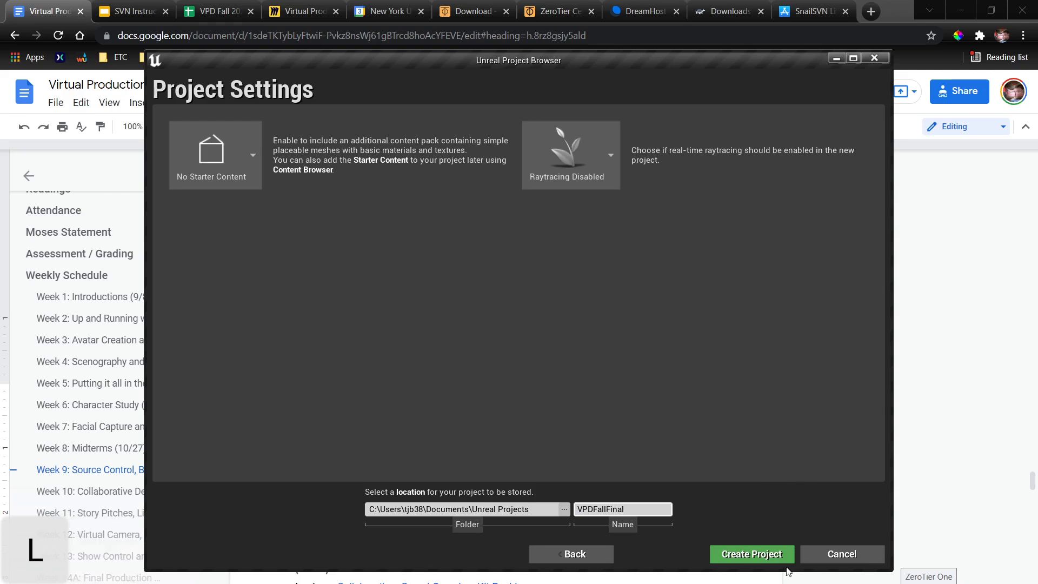
left_click(771, 560)
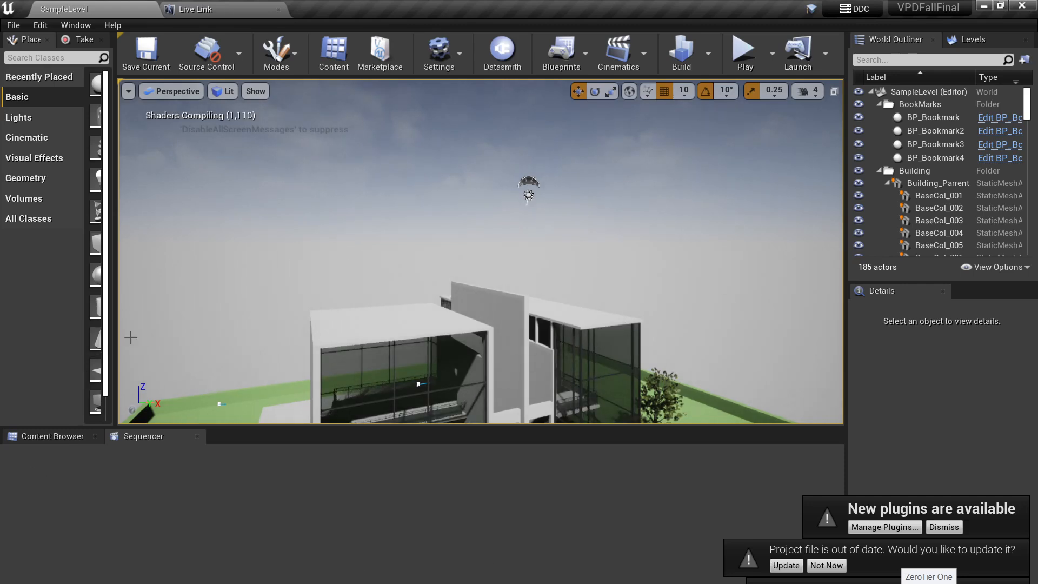
Widen the Place Actors list and fly the viewport down and around the sample building.
left_click(115, 330)
left_click_drag(116, 330, 161, 330)
key("q")
key("w")
key("e")
key("q")
key("e")
key("d")
Fly along the building front, then dismiss the new-plugins notice and update the project file.
key("w")
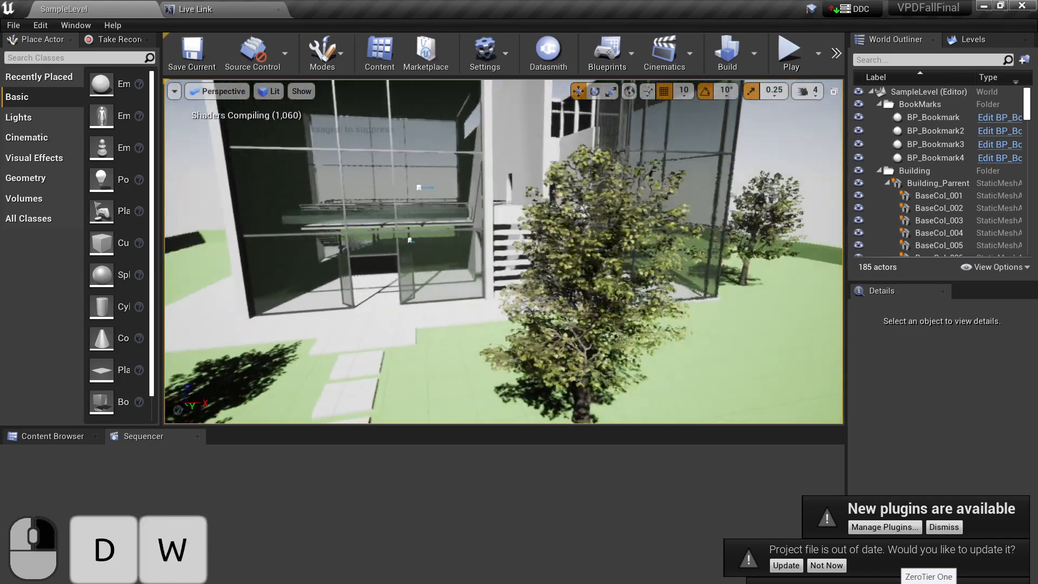
key("a")
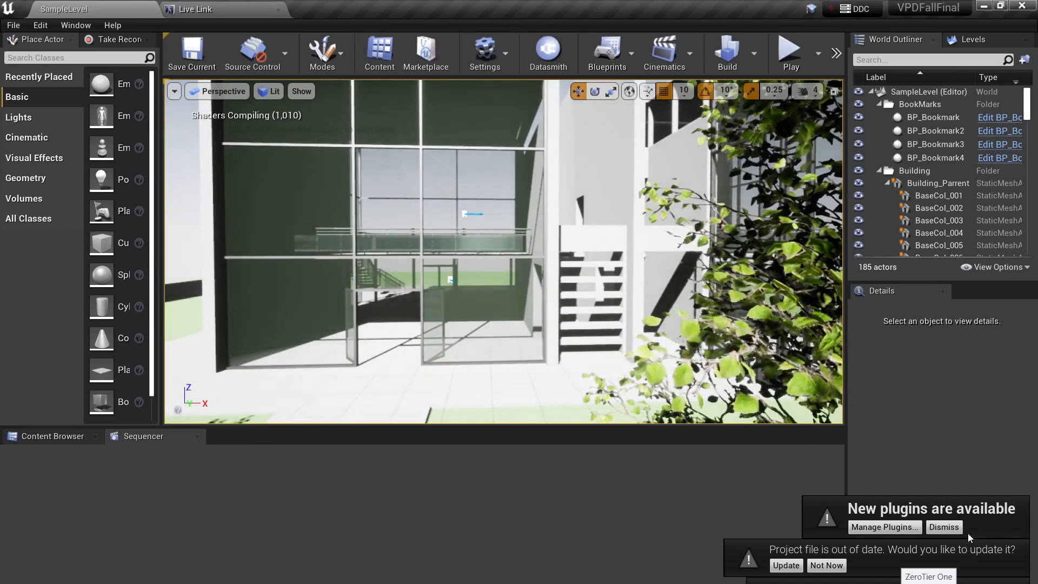
left_click(950, 527)
left_click(787, 566)
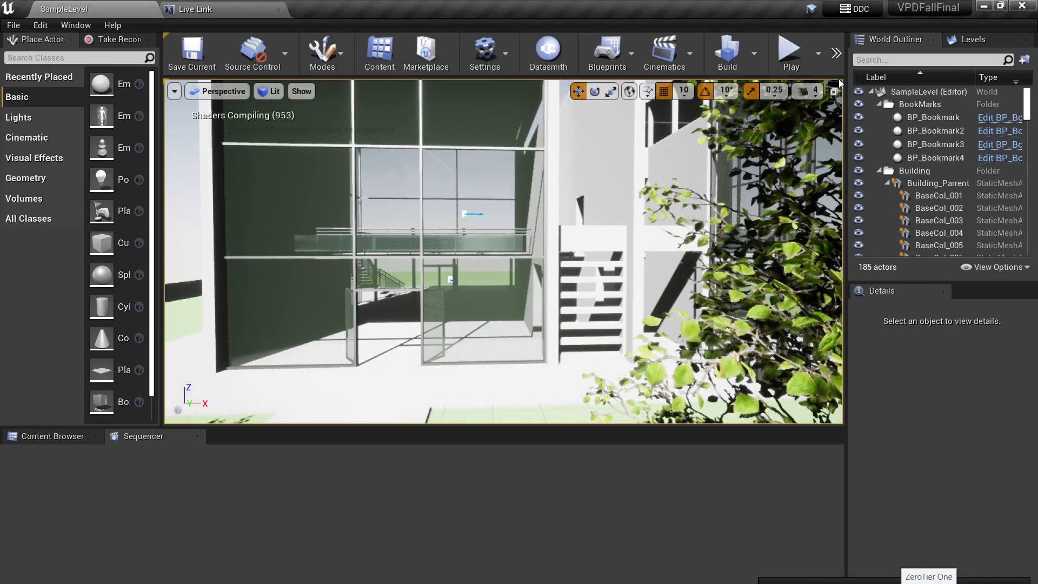
Close Unreal Editor, minimize Chrome and the Epic Games Launcher, and reposition the VPDFall2021_WC window.
left_click(1021, 6)
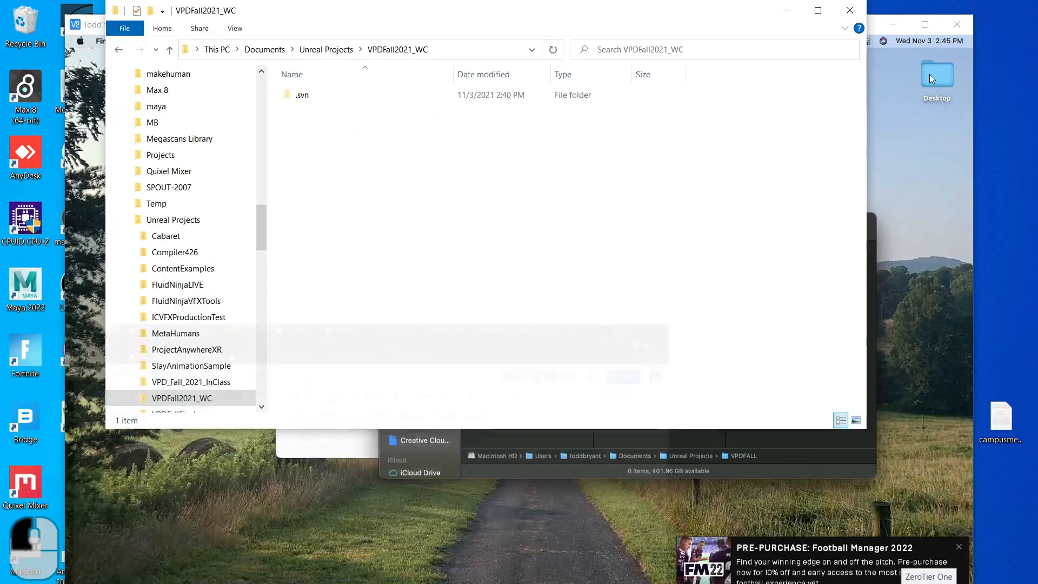
left_click(960, 11)
left_click_drag(405, 19, 309, 124)
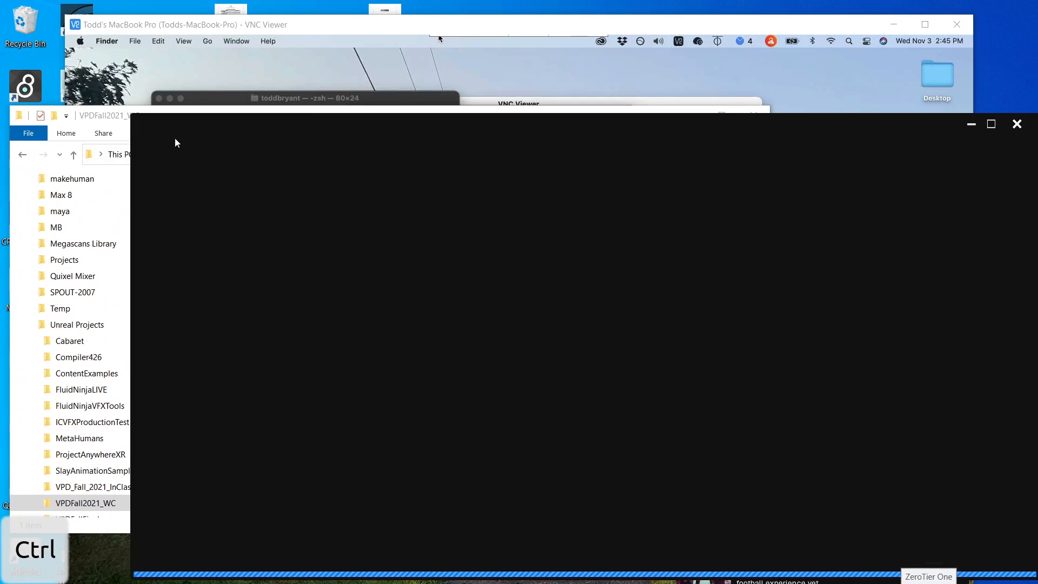
left_click(968, 129)
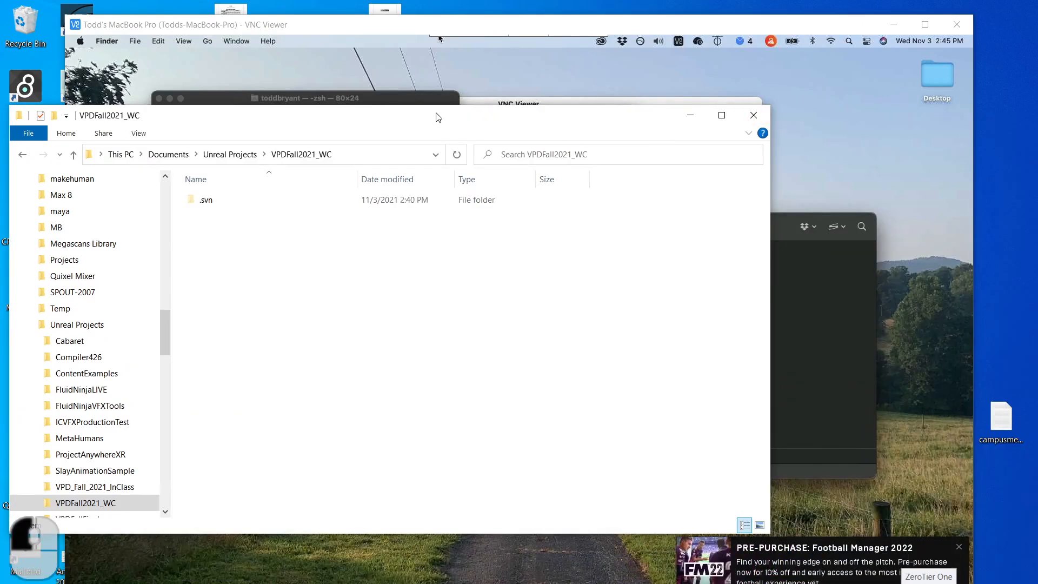
Open a second Explorer window and drag VPDFallFinal from Unreal Projects into VPDFall2021_WC.
key("ctrl+n")
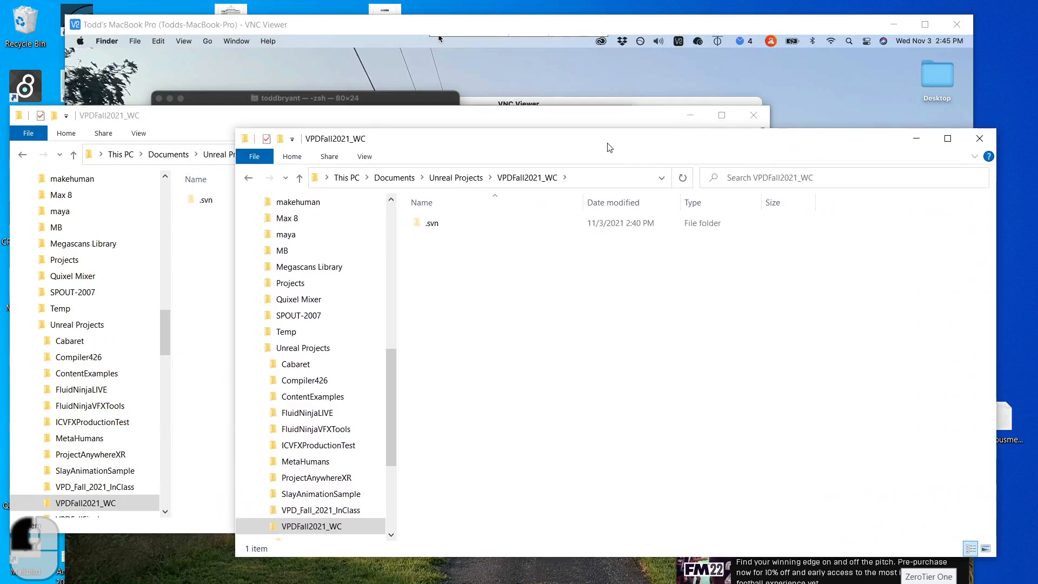
left_click(191, 116)
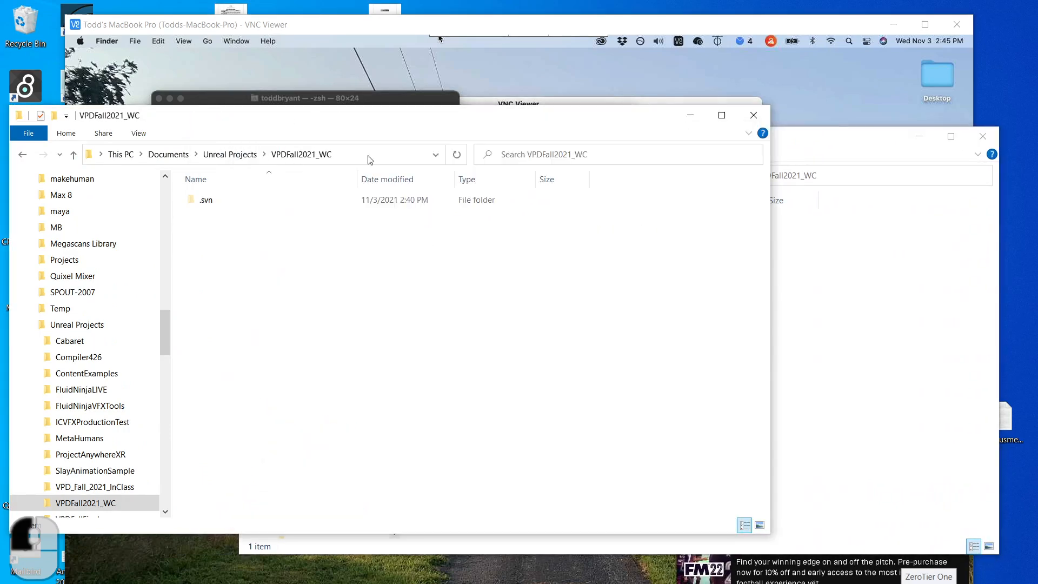
left_click(805, 271)
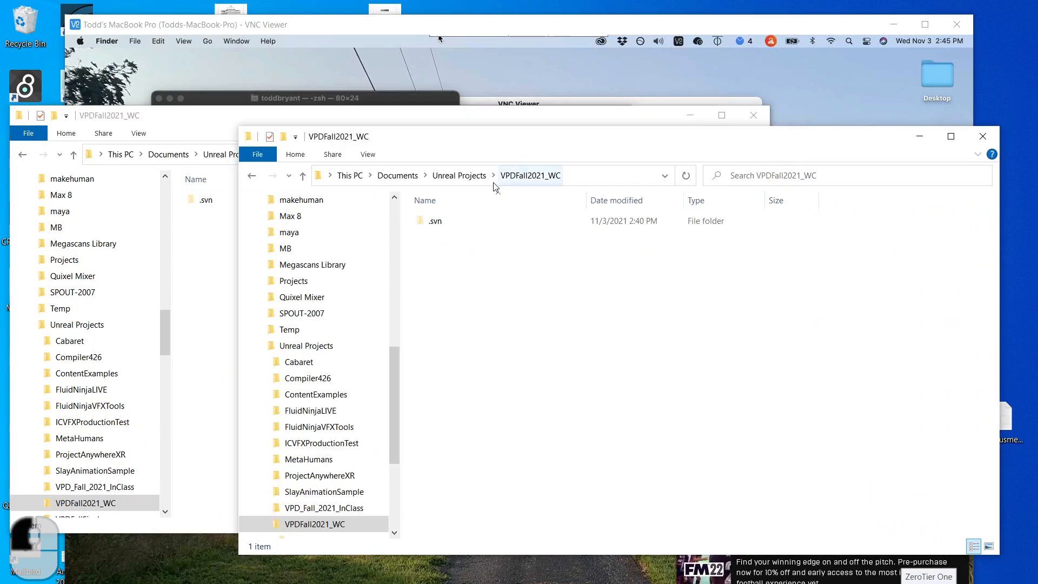
left_click(459, 175)
left_click(484, 222)
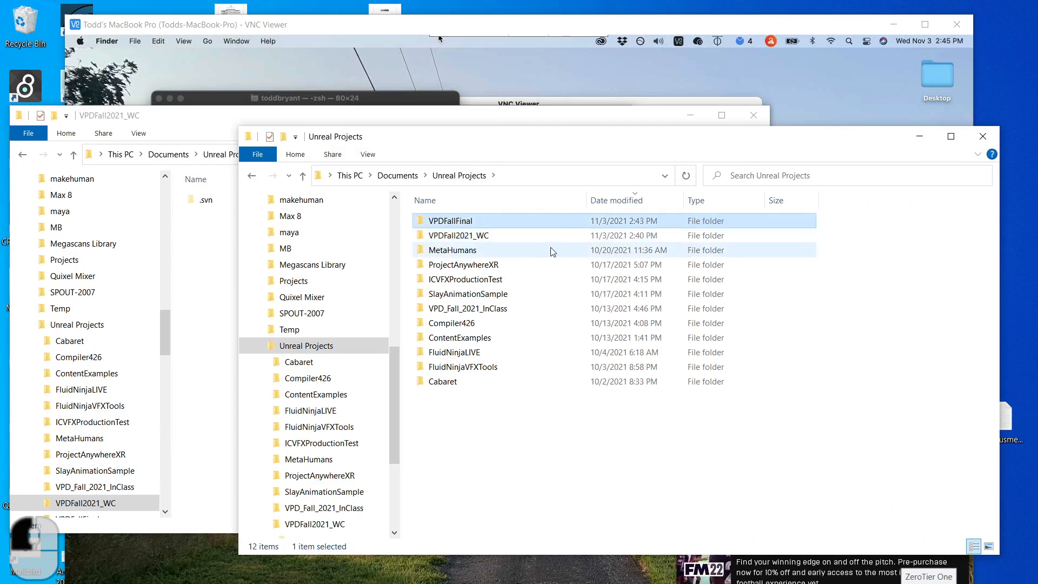
left_click_drag(453, 221, 205, 260)
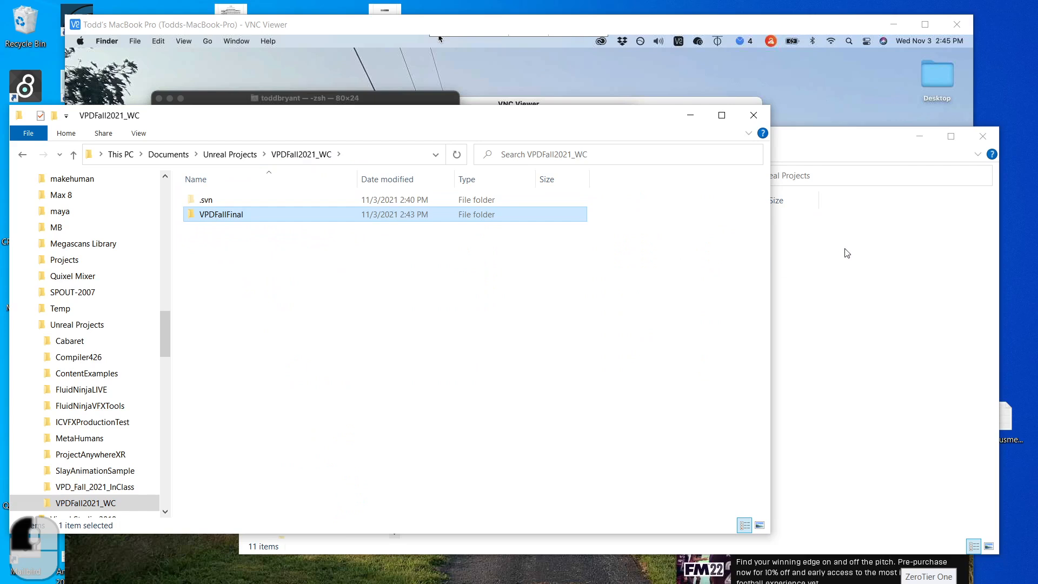
left_click(234, 297)
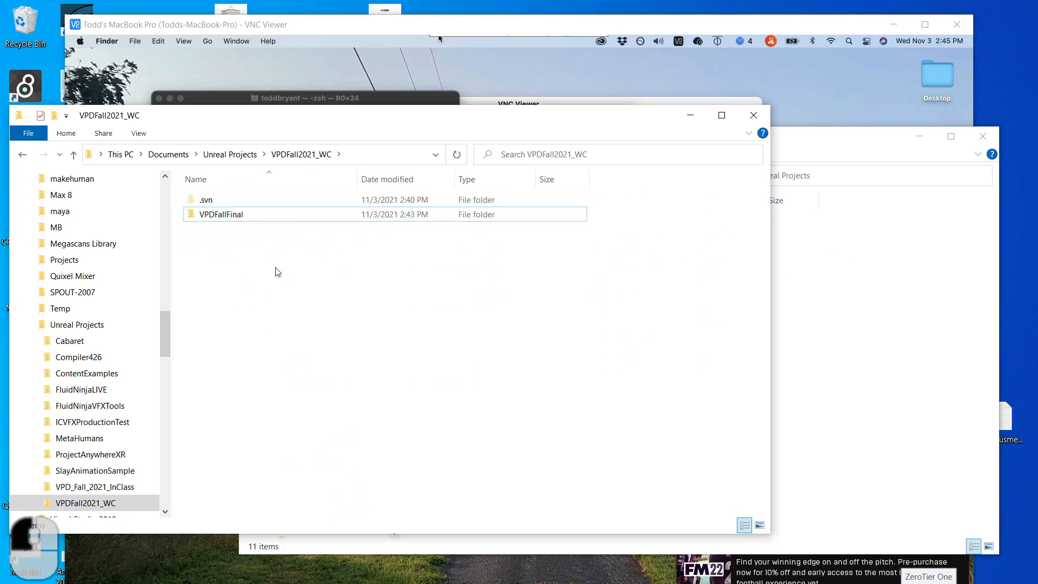
Review VPDFallFinal's Saved, Intermediate, Content folders and .uproject file, then return to VPDFall2021_WC.
double_click(232, 215)
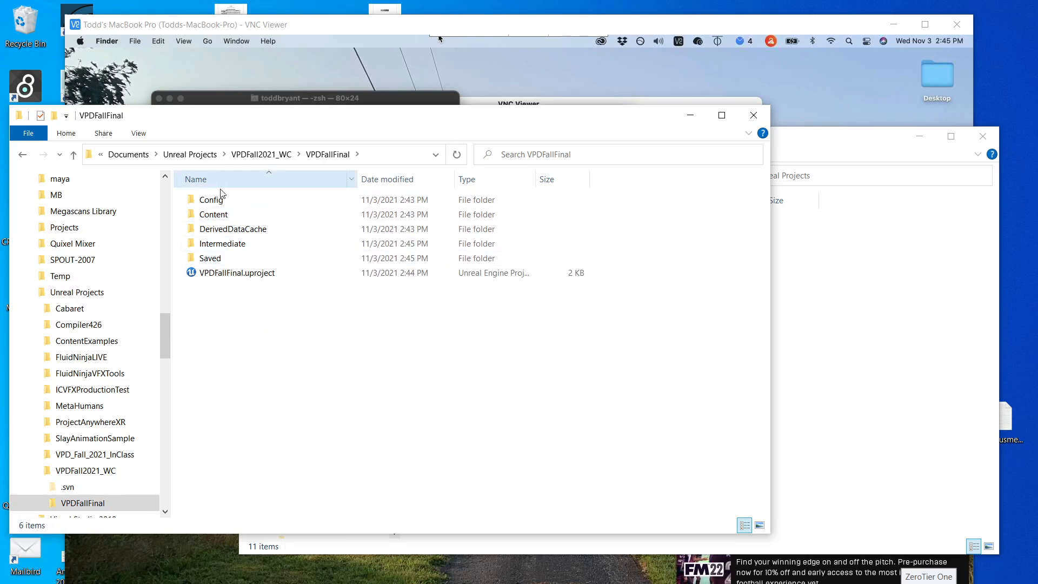
left_click(222, 260)
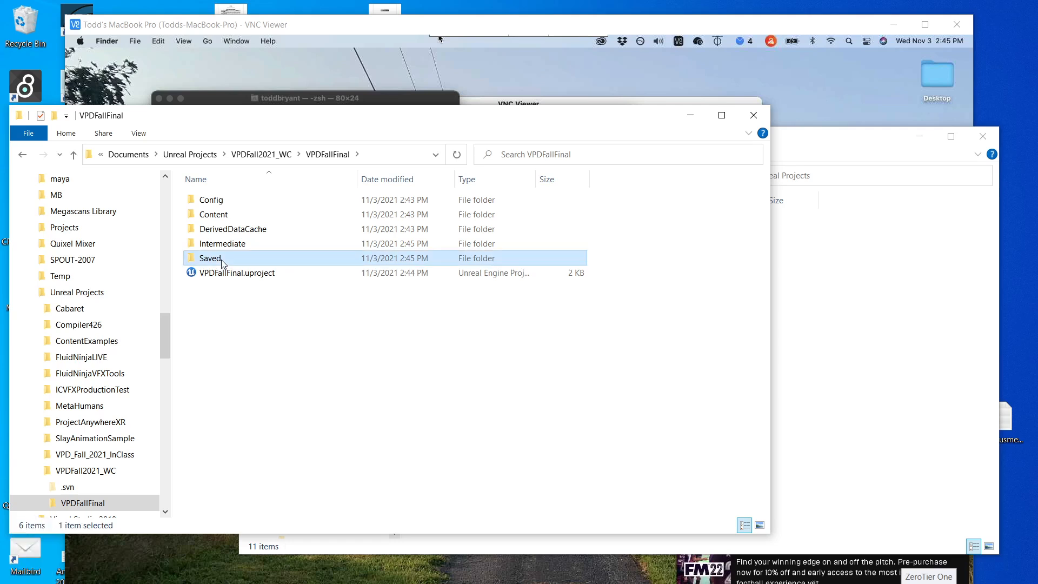
left_click(226, 245)
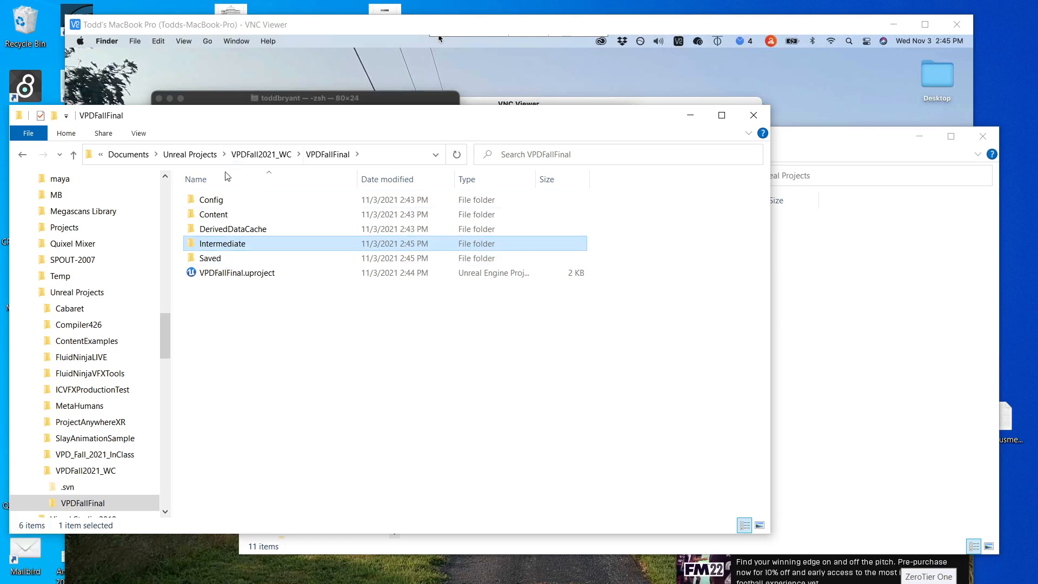
left_click(238, 276)
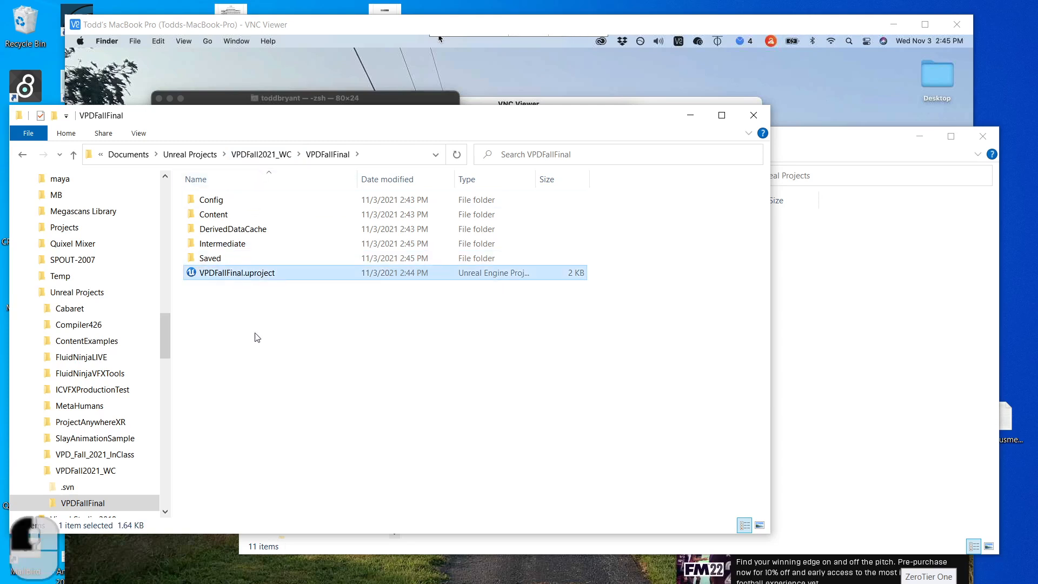
left_click(275, 215)
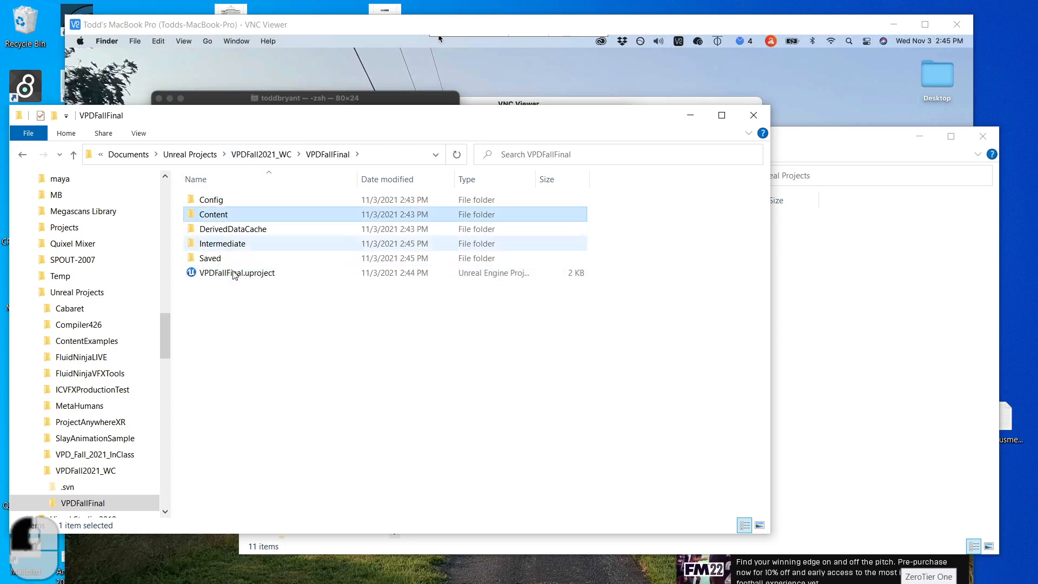
left_click(265, 155)
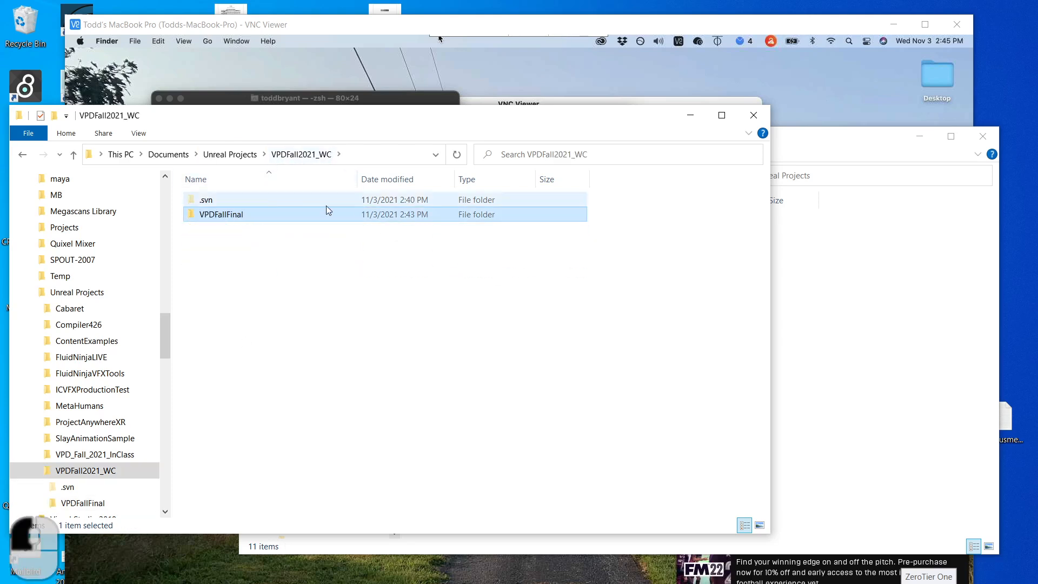
Add the VPDFallFinal folder and all its listed files to SVN with TortoiseSVN Add.
right_click(248, 214)
mouse_move(315, 437)
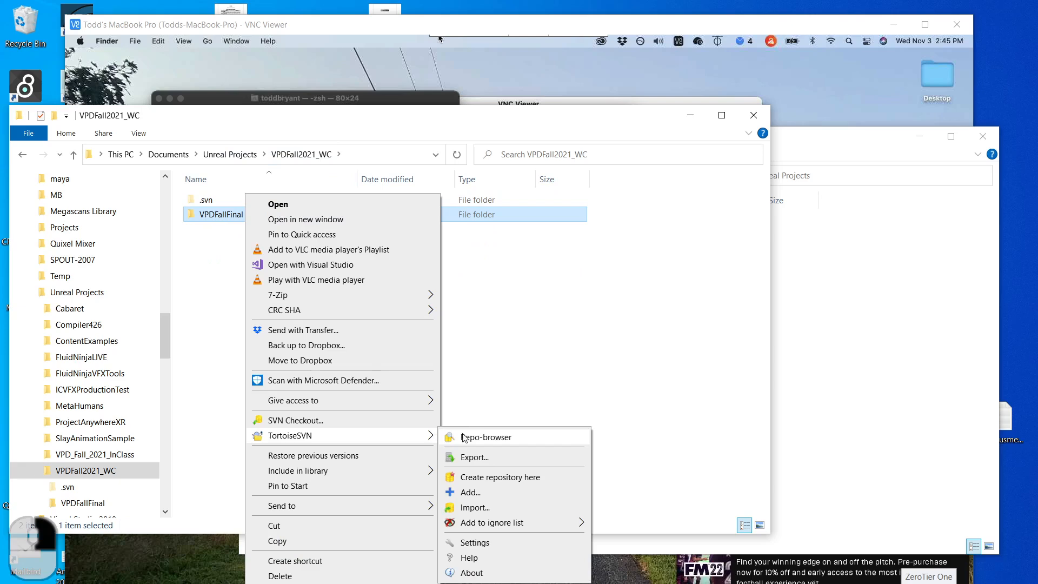
left_click(471, 492)
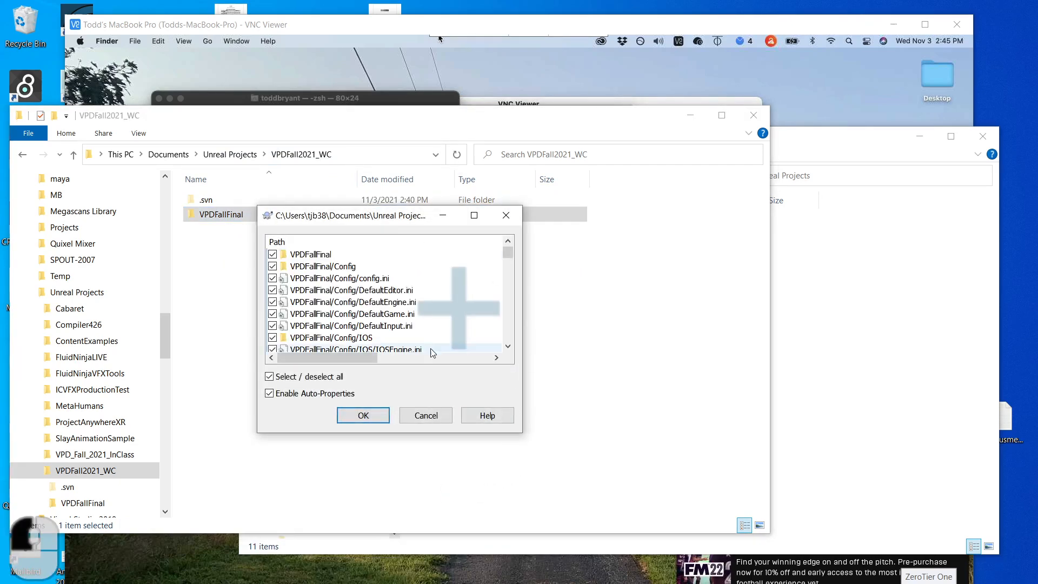
scroll(400, 309, "down", 20)
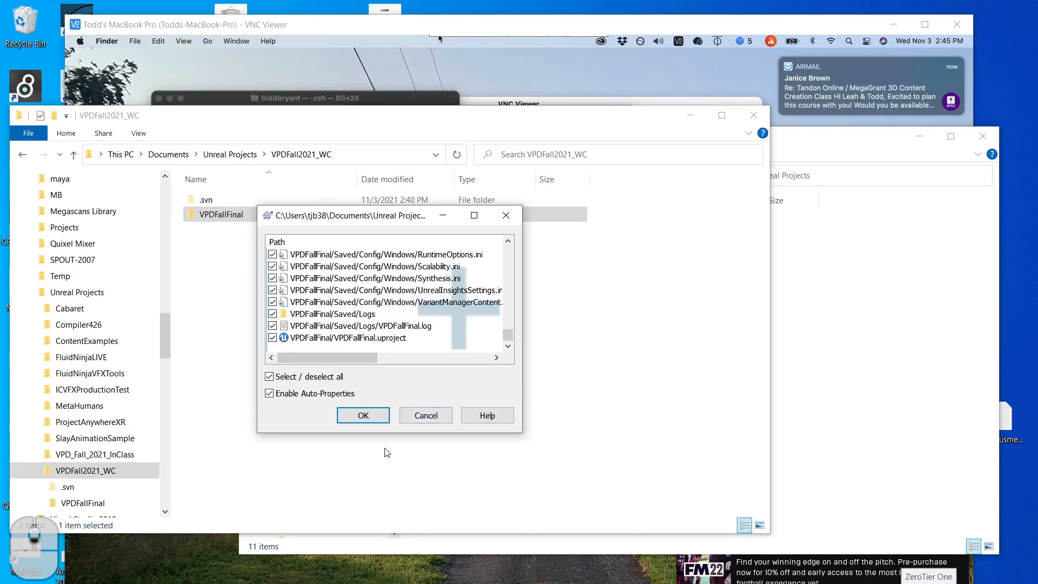
left_click(363, 415)
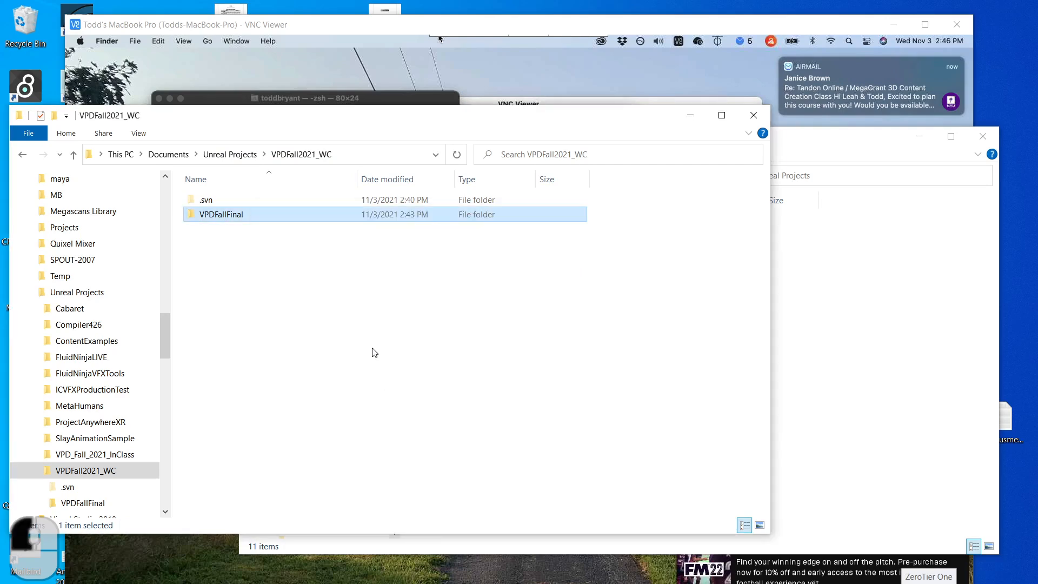
Close the Add Finished window and reopen the VPDFallFinal project folder.
left_click(902, 26)
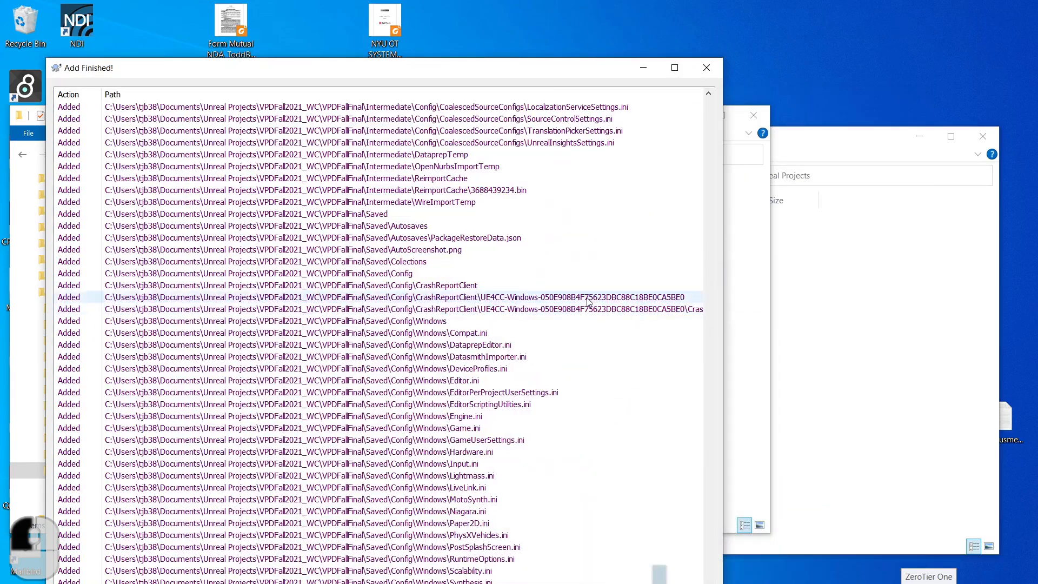
left_click_drag(469, 76, 533, 73)
left_click(693, 571)
double_click(240, 217)
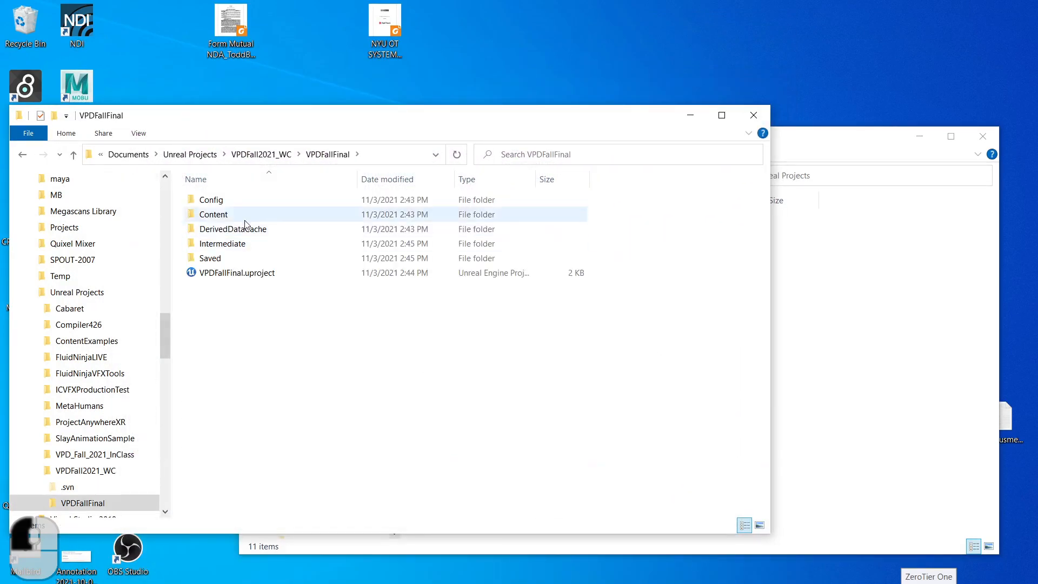
left_click(226, 243)
Unversion DerivedDataCache, Intermediate and Saved and add them to the ignore list by name.
left_click(227, 229)
left_click(213, 261, "shift")
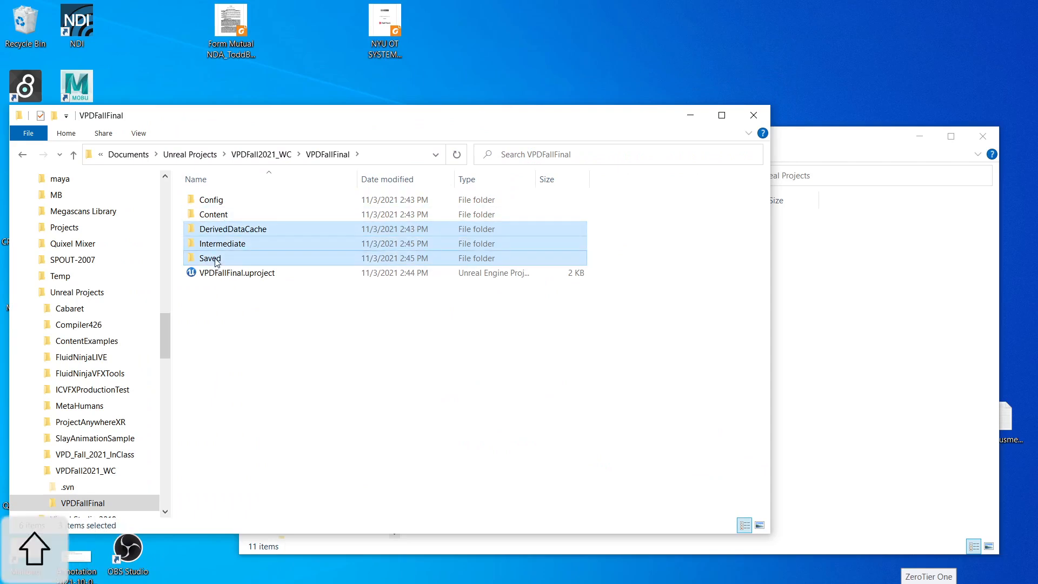
right_click(217, 258)
mouse_move(321, 484)
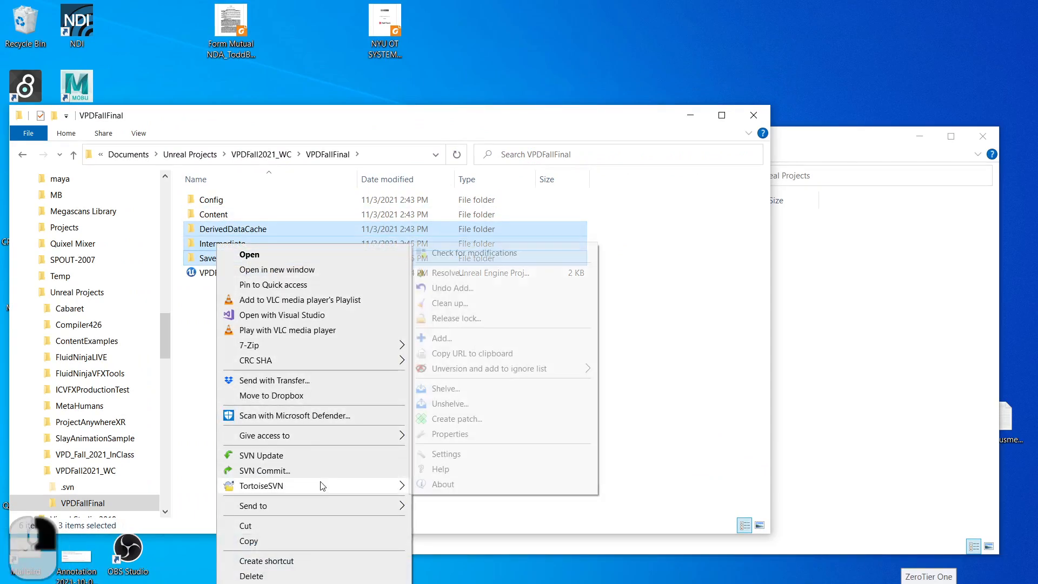
mouse_move(542, 369)
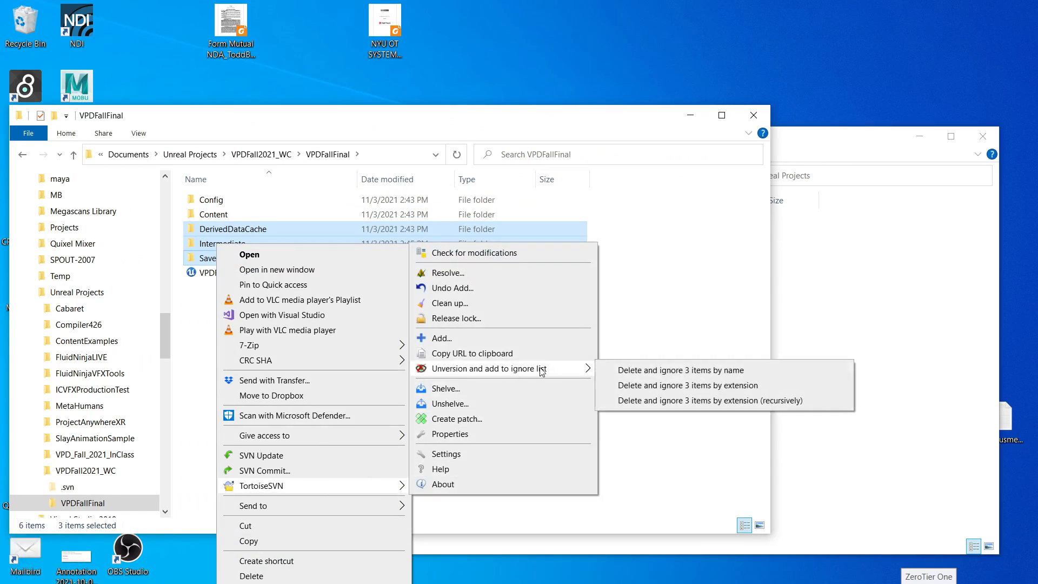
left_click(628, 375)
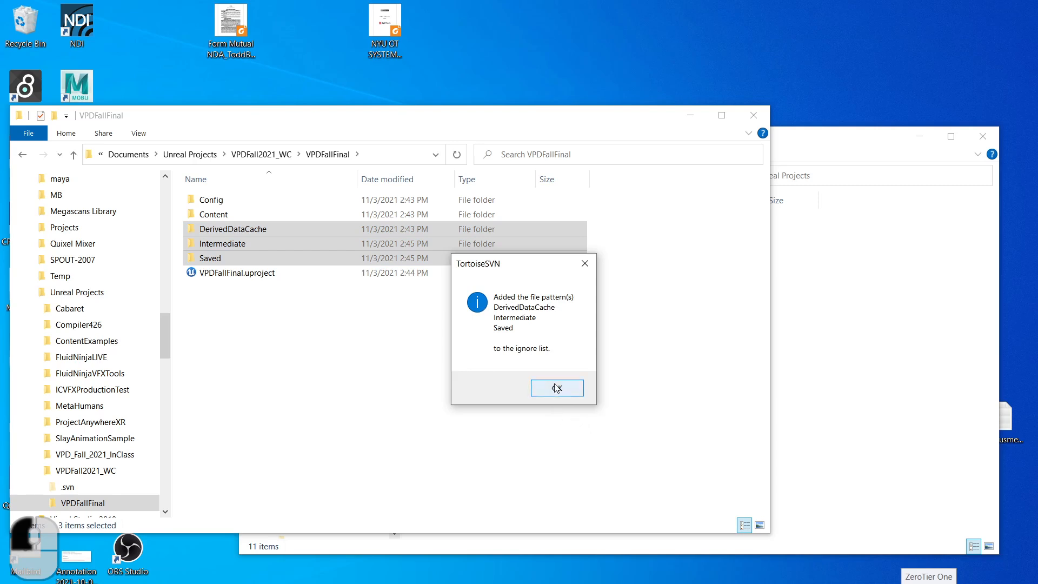
left_click(556, 388)
Unversion the Config folder and add it to the ignore list by name.
left_click(215, 200)
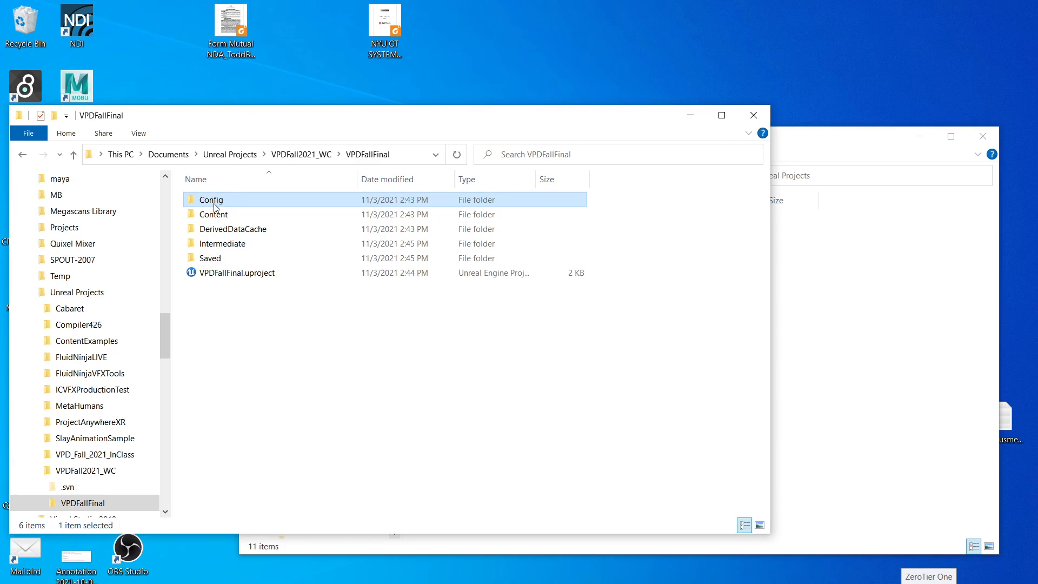
right_click(214, 207)
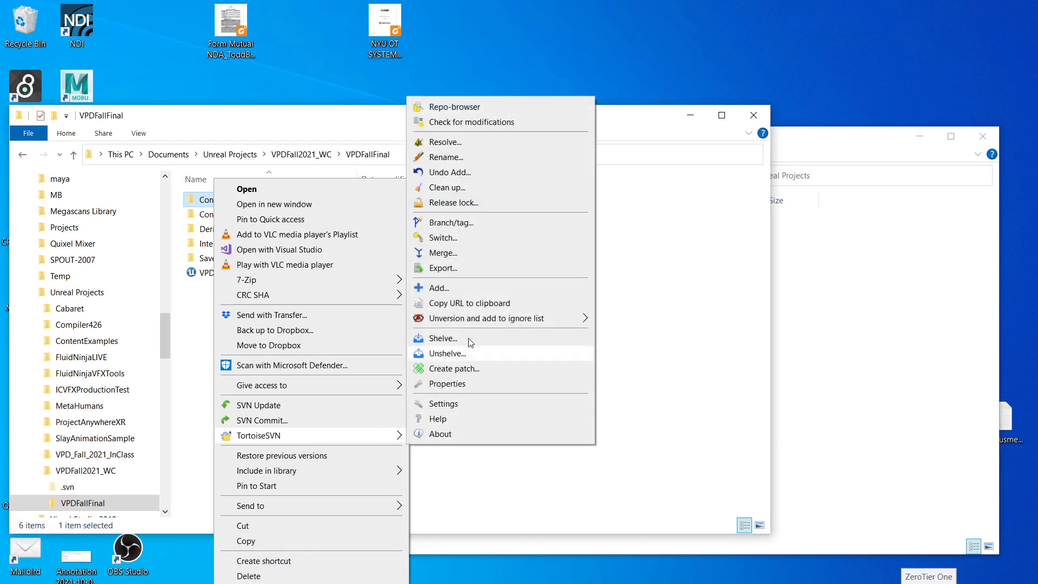
mouse_move(542, 319)
left_click(635, 319)
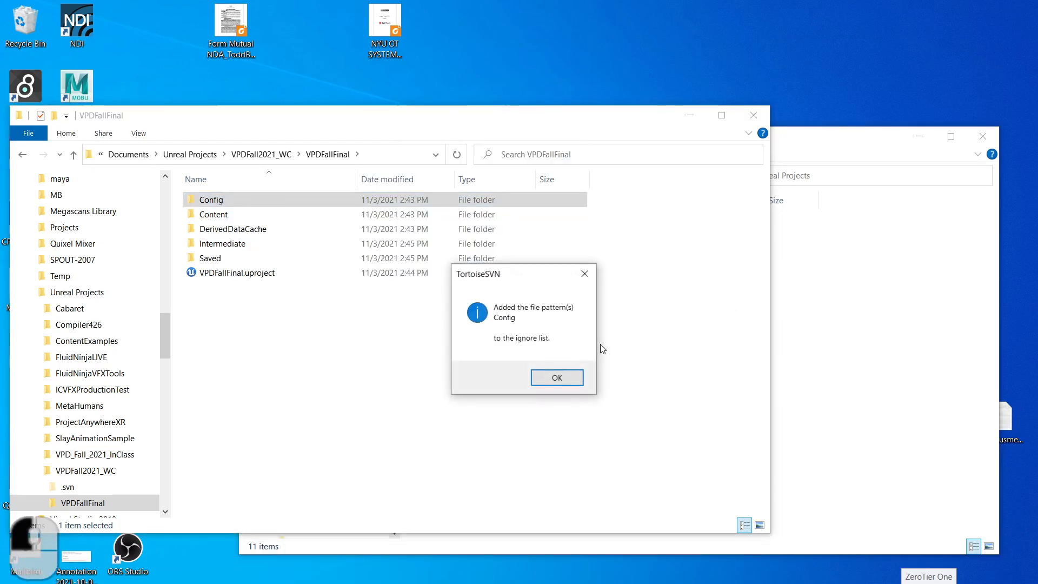
left_click(546, 381)
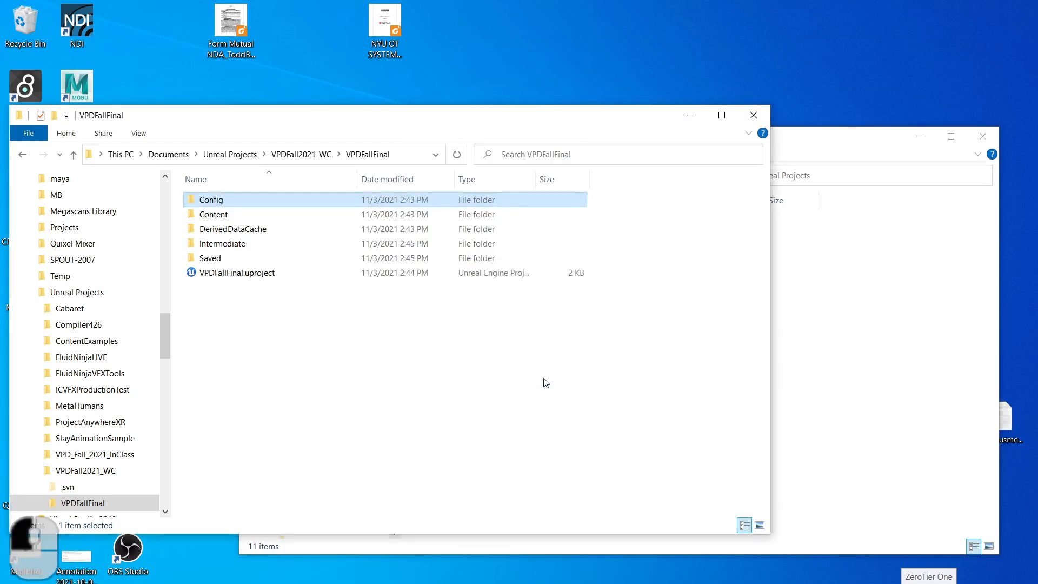
Commit the VPDFallFinal project's 455 files with the message 'Initial Commit'.
right_click(260, 324)
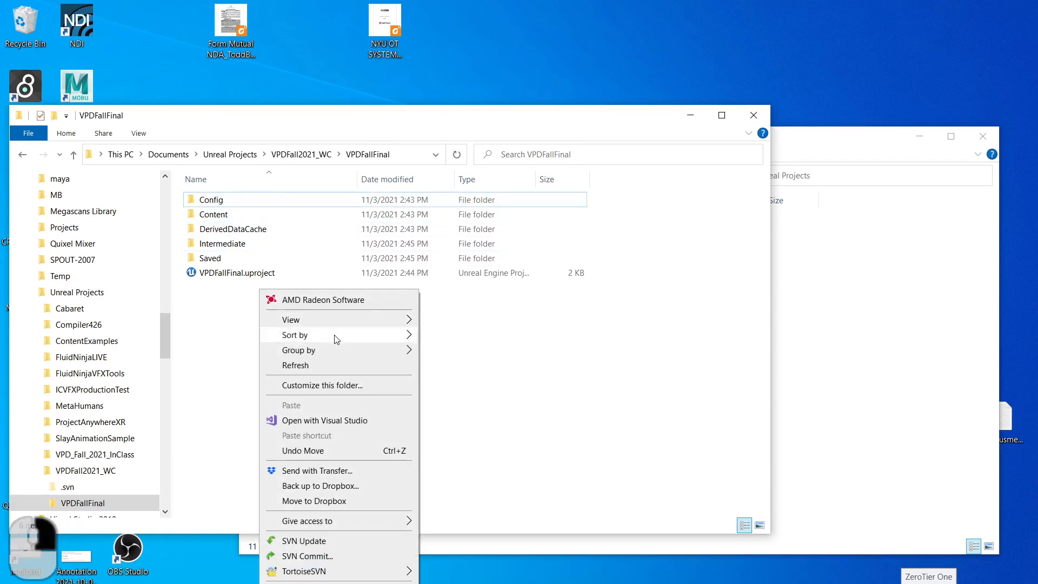
left_click(326, 557)
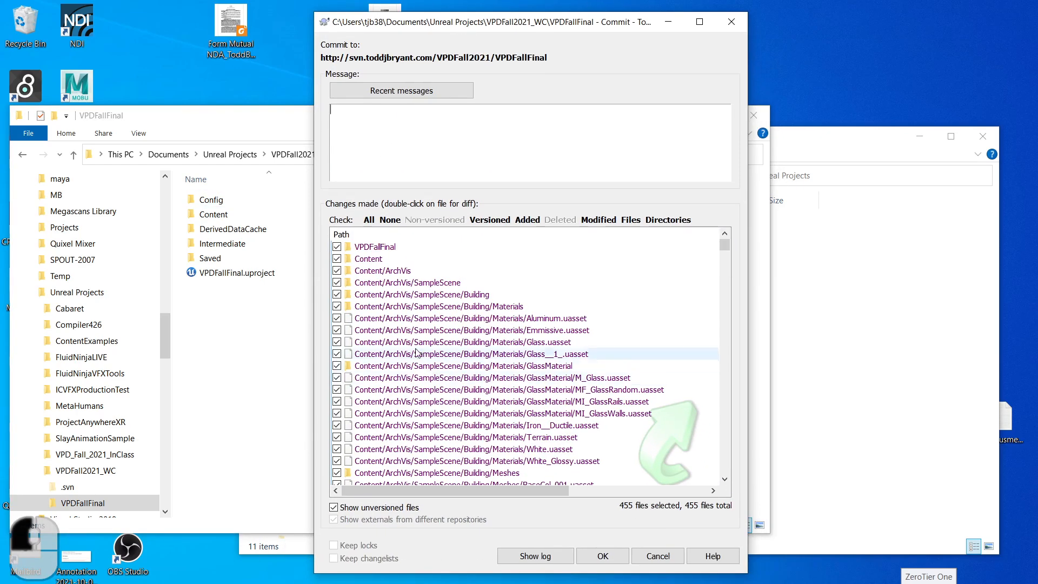
scroll(374, 278, "down", 1)
scroll(375, 278, "down", 20)
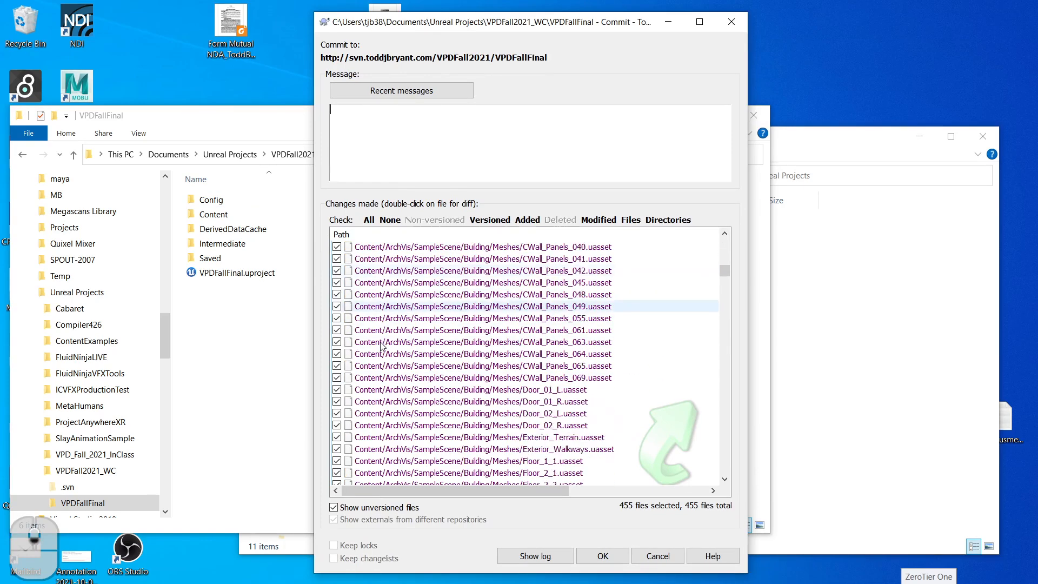
scroll(385, 346, "down", 20)
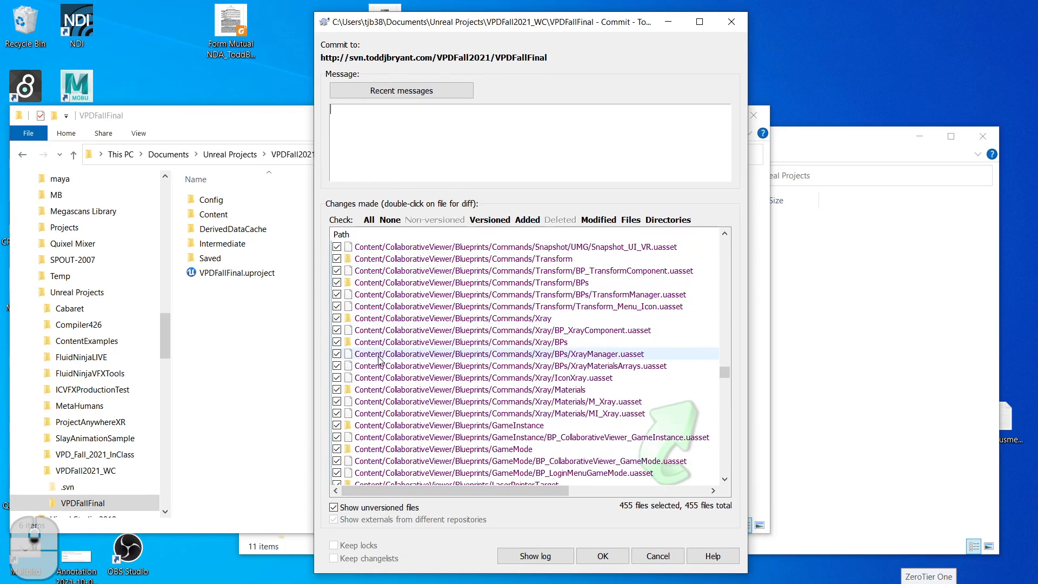
scroll(387, 371, "down", 20)
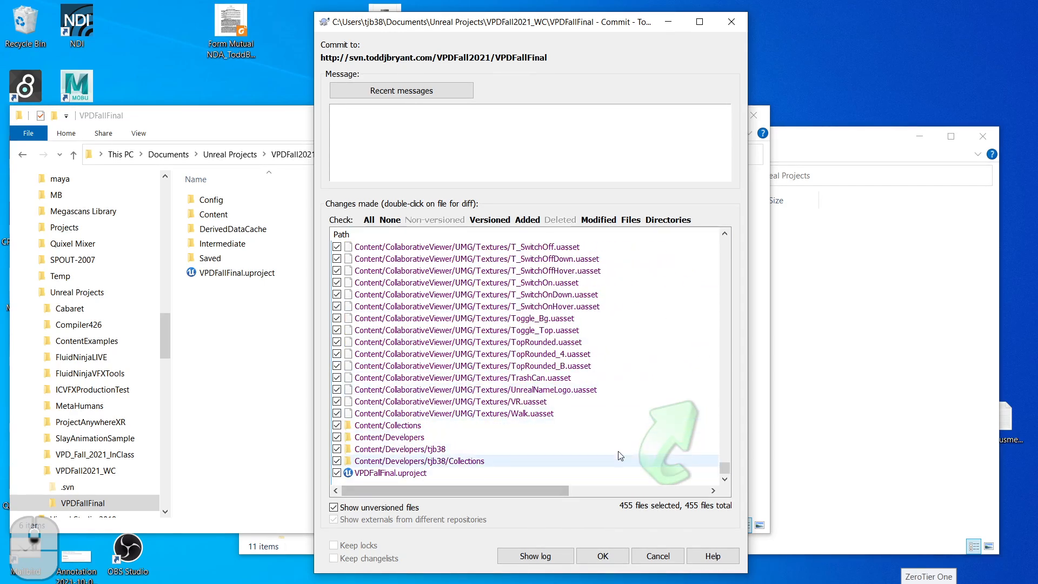
left_click_drag(727, 466, 707, 190)
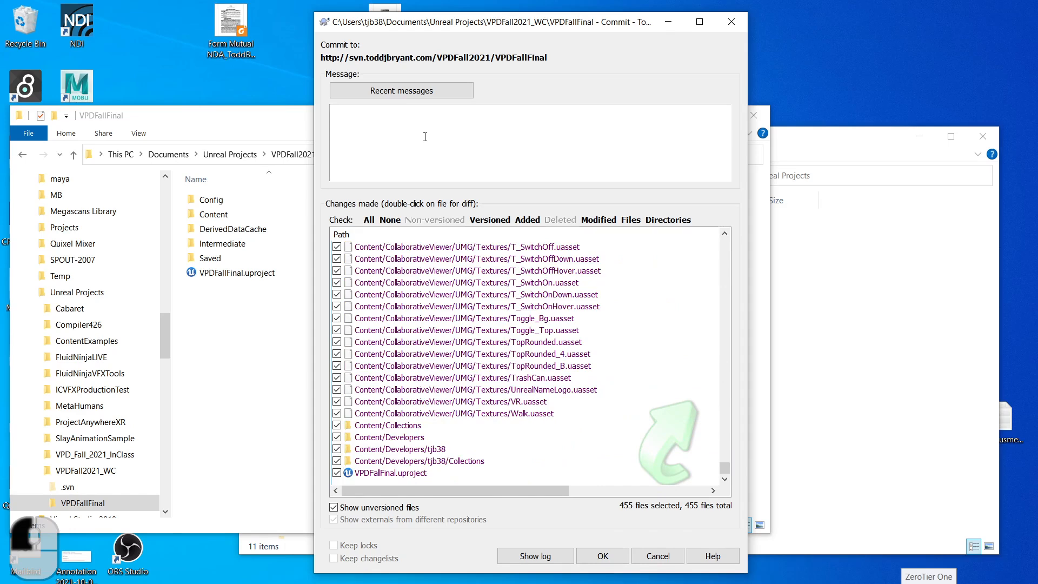
type("Initial Commit")
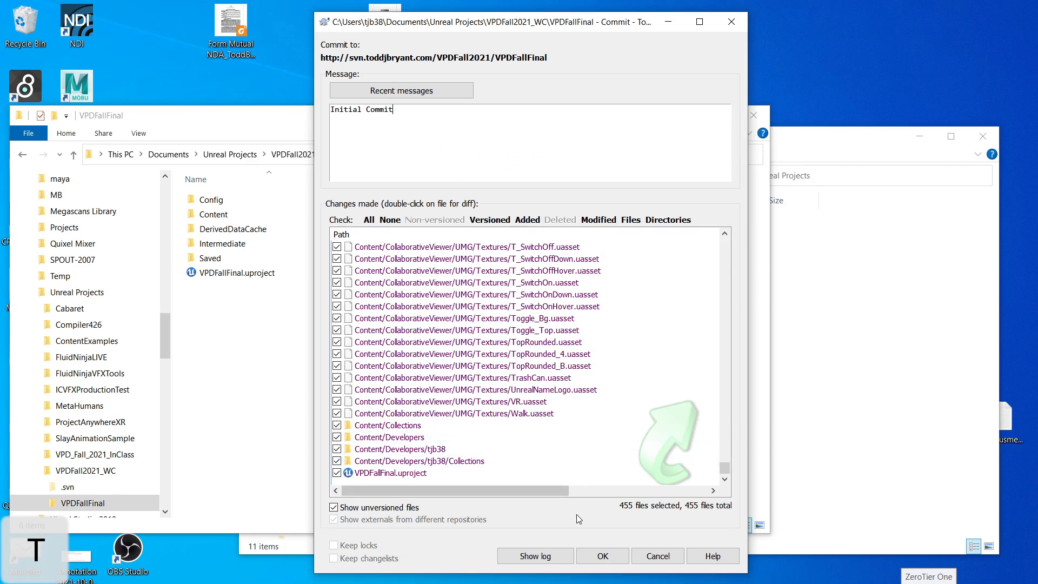
left_click(601, 556)
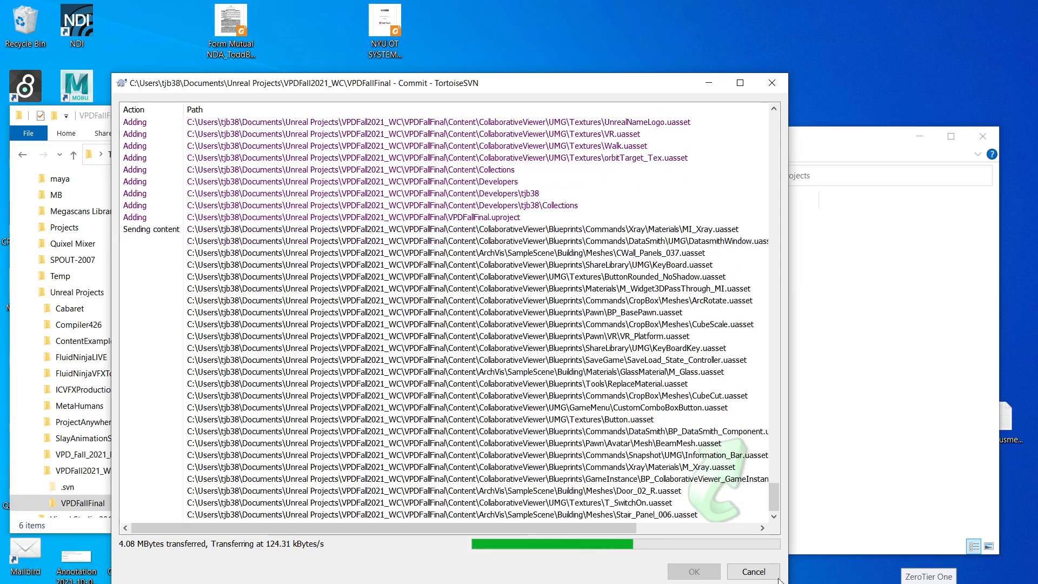
Launch VPDFallFinal.uproject from the VPDFall2021_WC working copy's VPDFallFinal folder.
left_click(850, 480)
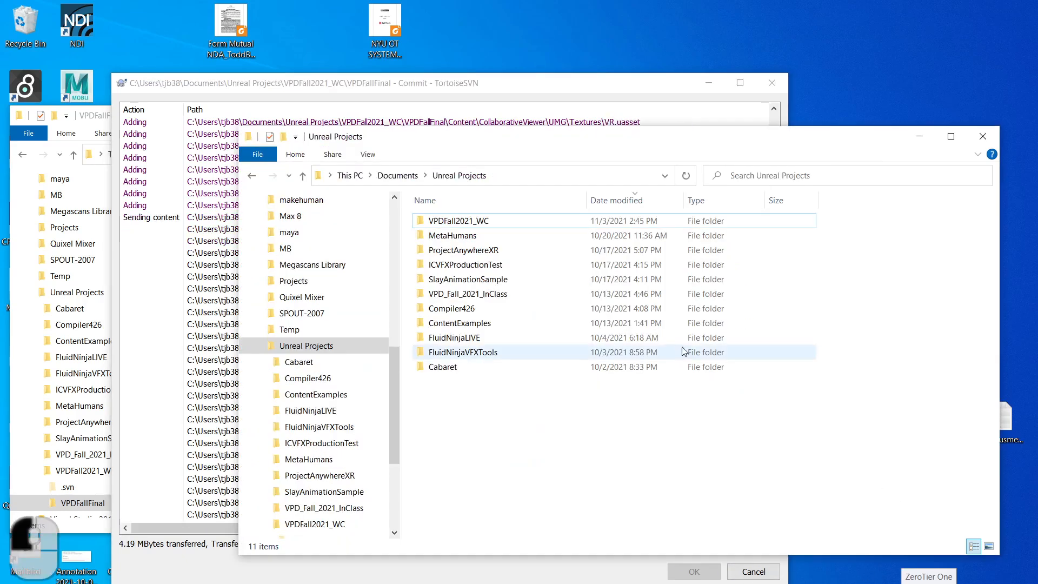
double_click(481, 221)
double_click(468, 237)
double_click(467, 294)
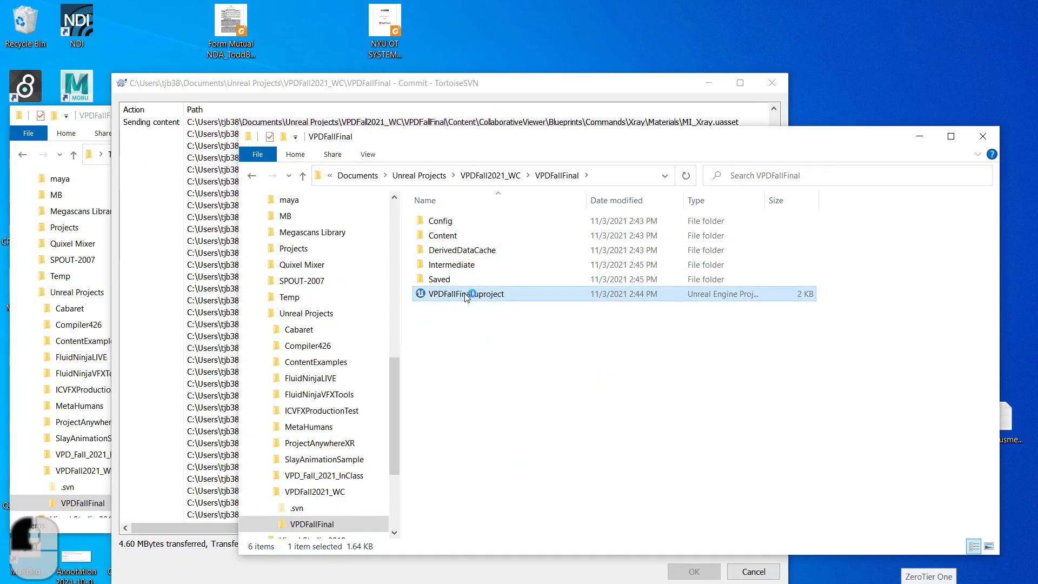
left_click(399, 582)
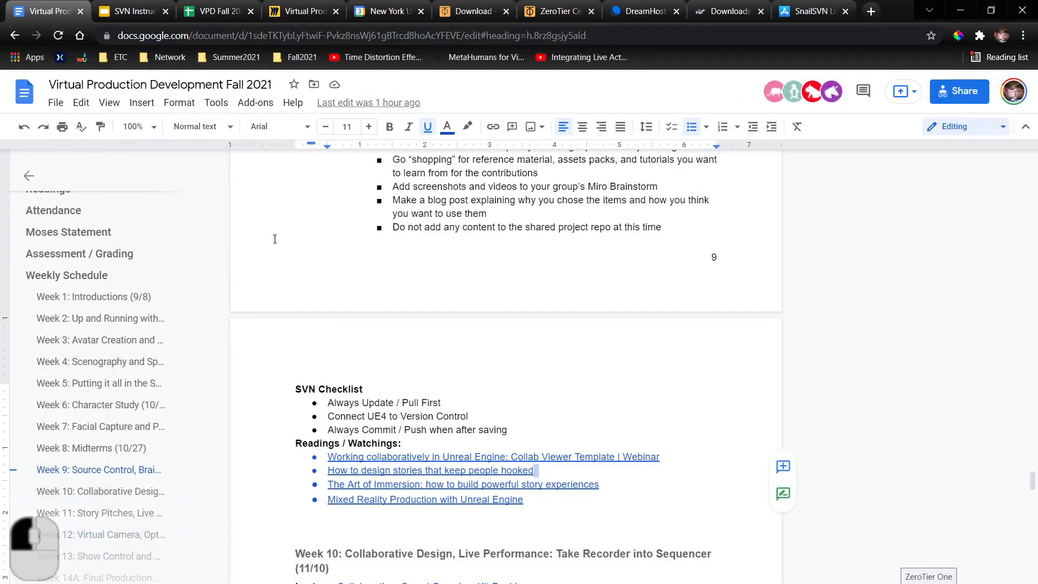
In the SVN Instructions Spring 2021 slides, move past Downloading TortoiseSVN to slide 10, Checking out.
left_click(137, 13)
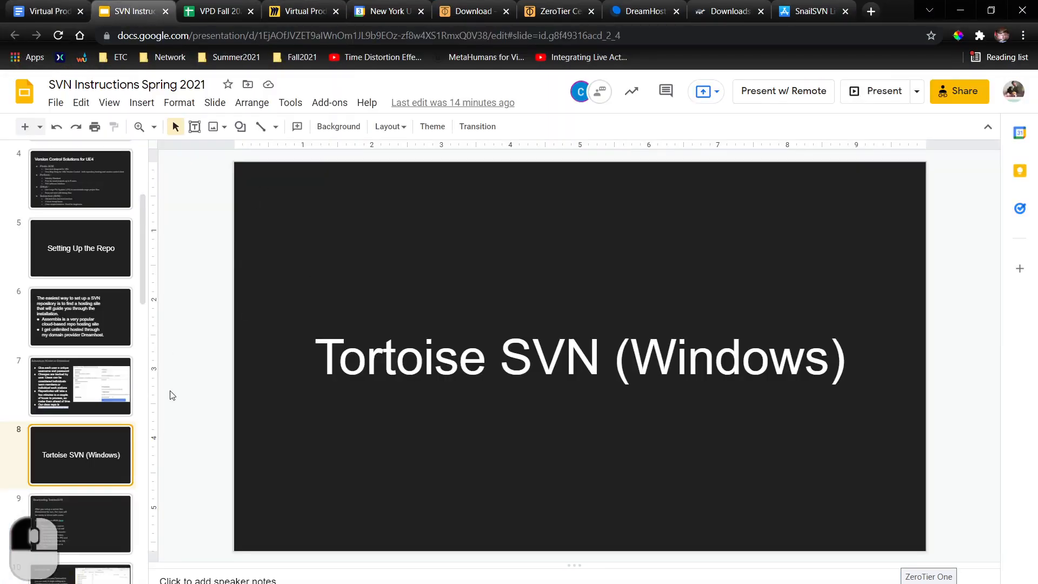
left_click(76, 523)
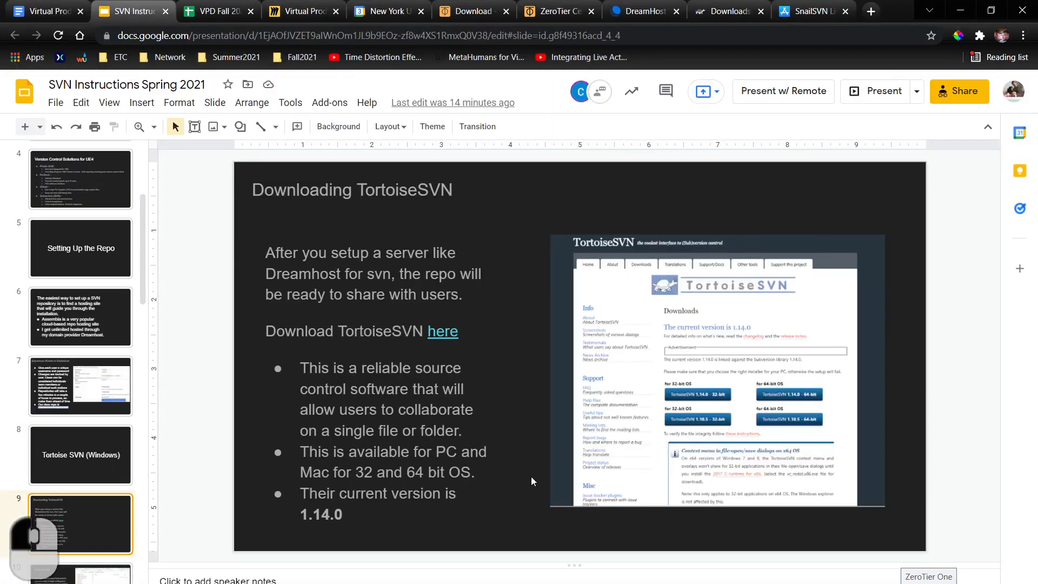
scroll(67, 464, "down", 3)
left_click(66, 464)
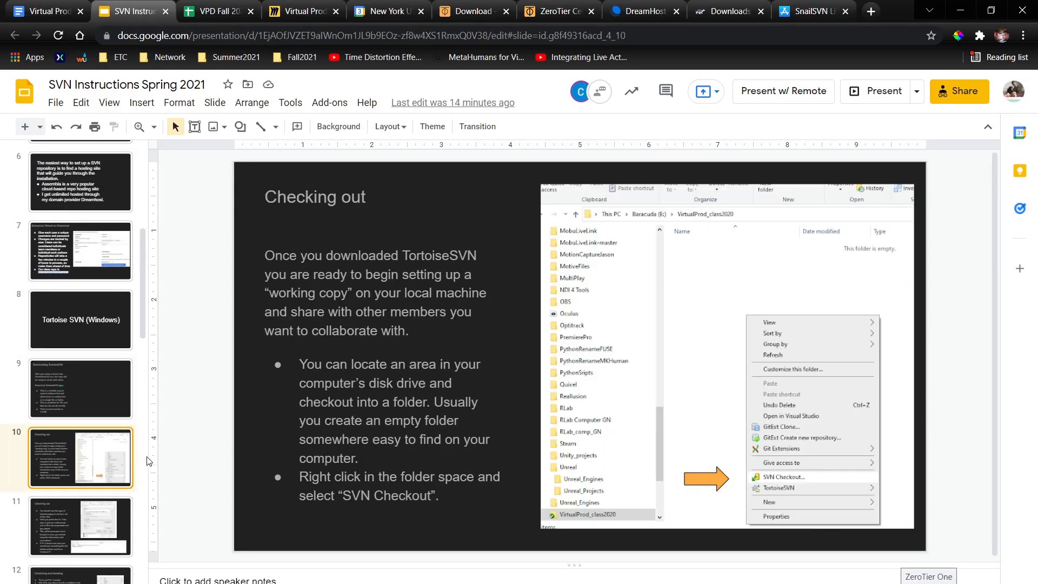
scroll(453, 416, "down", 1)
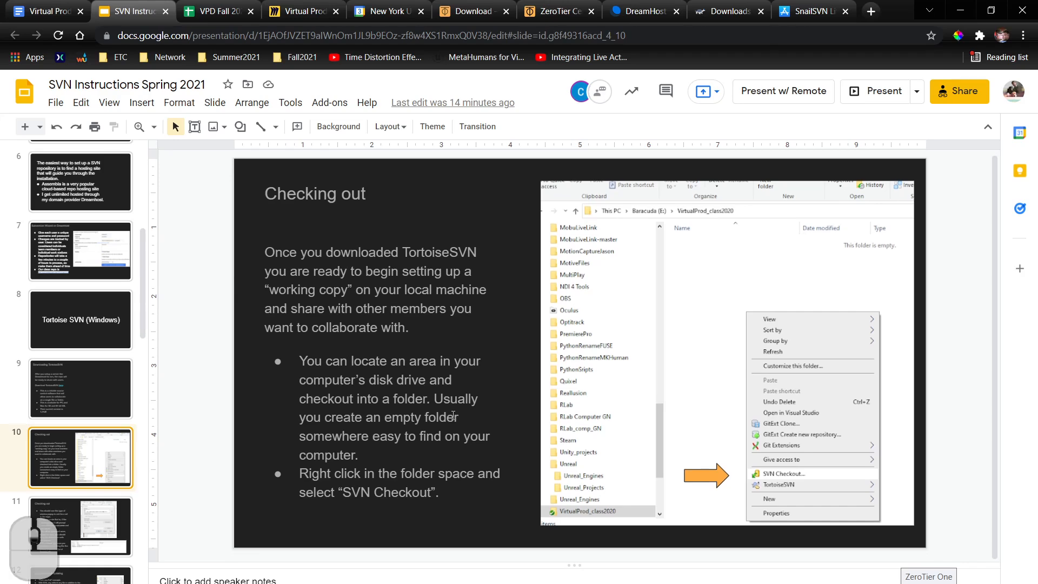
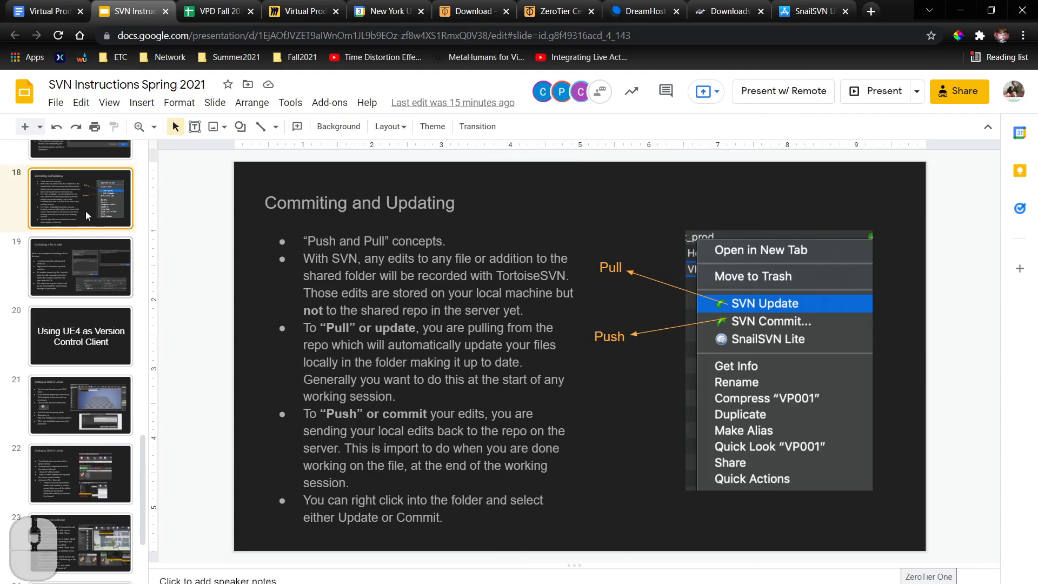
Open slide 19, 'Commiting a file or edits', via the Commiting and Updating section.
left_click(86, 221)
left_click(89, 254)
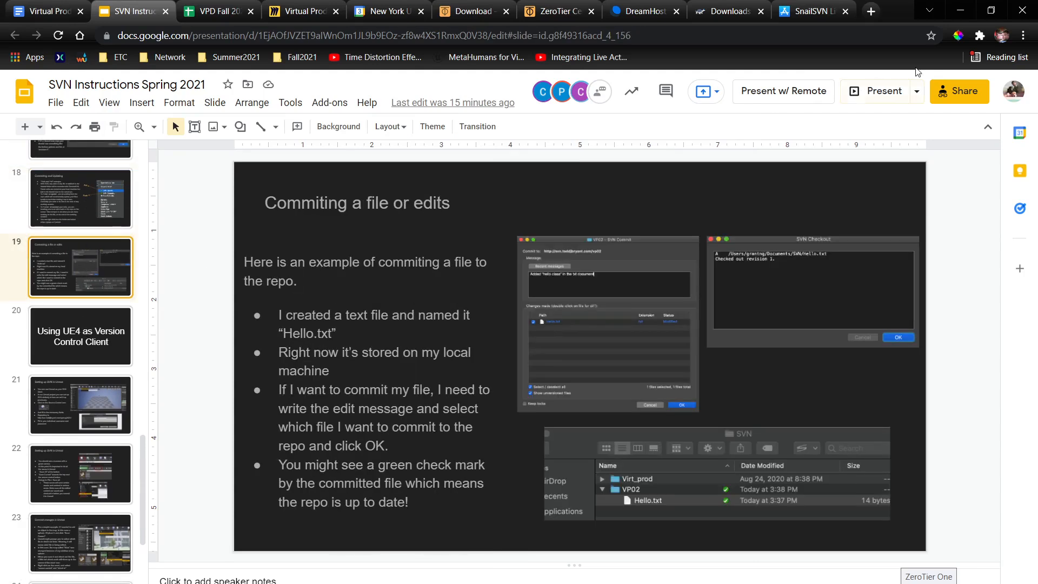
Back in the VPDFallFinal editor, fly the camera to the building's glass front and show the Content Browser.
left_click(965, 12)
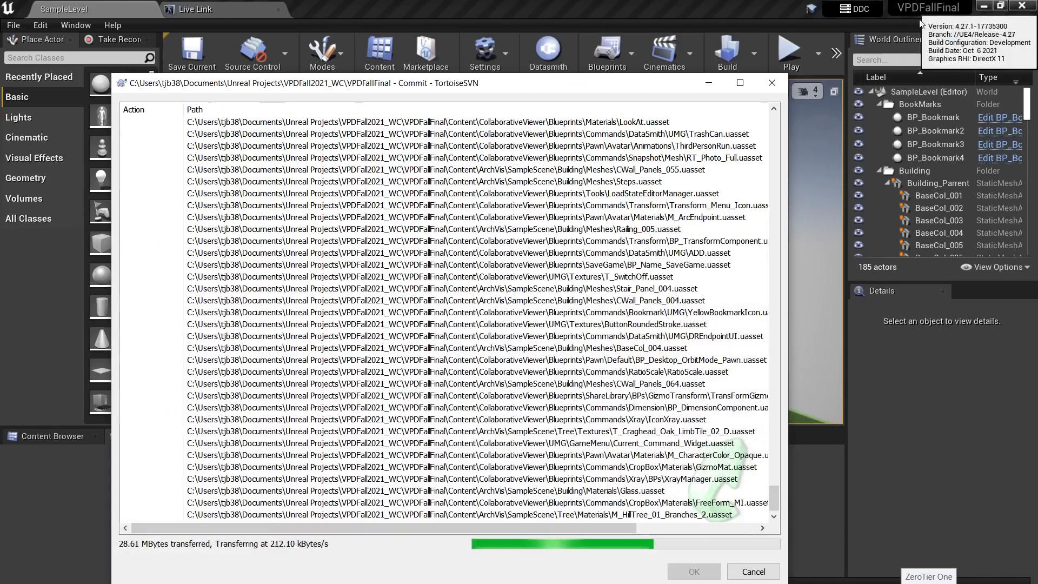
left_click(943, 406)
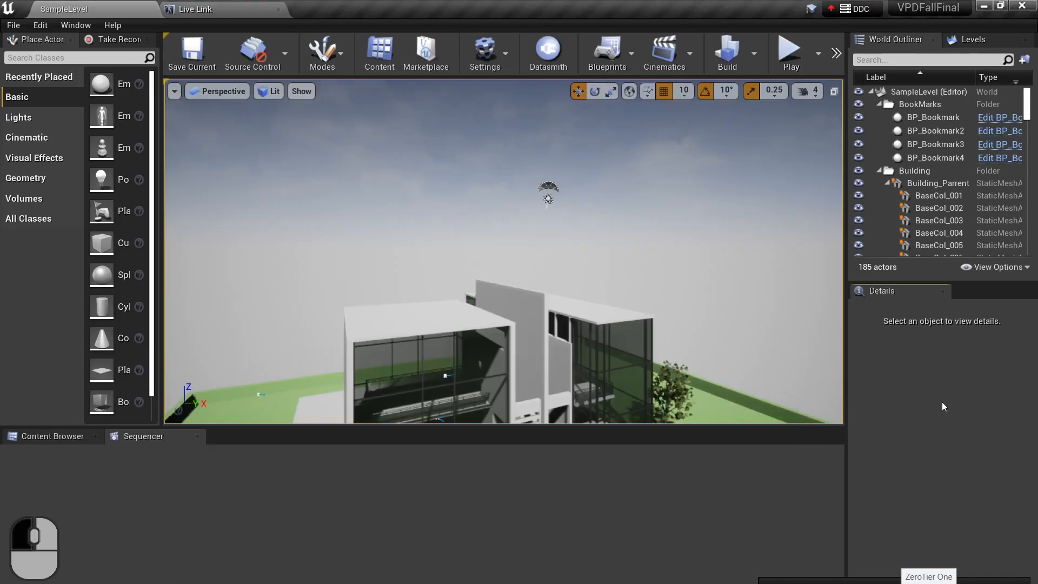
right_click(669, 280)
key("q")
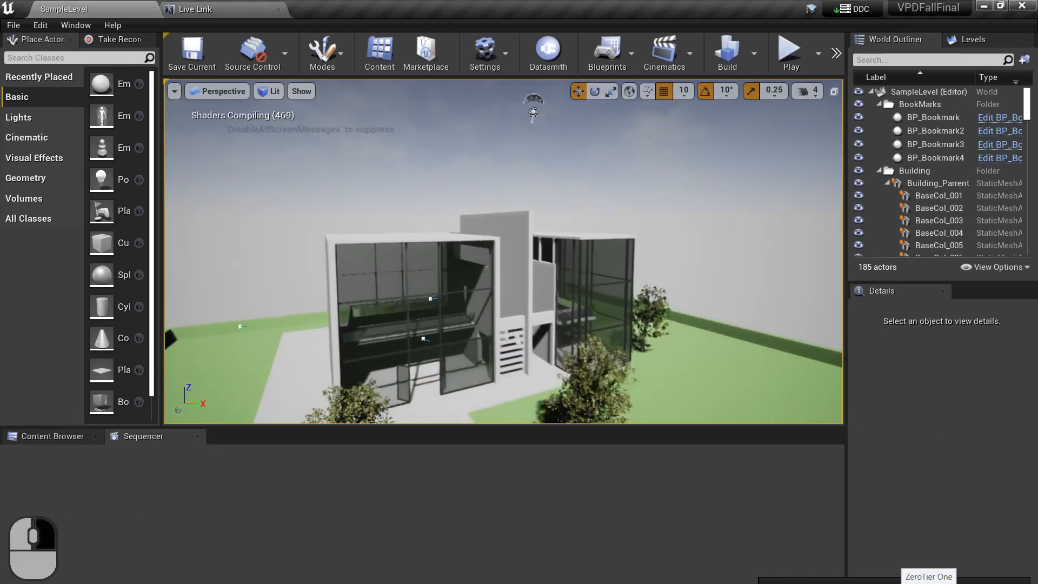
key("q")
key("w")
key("d")
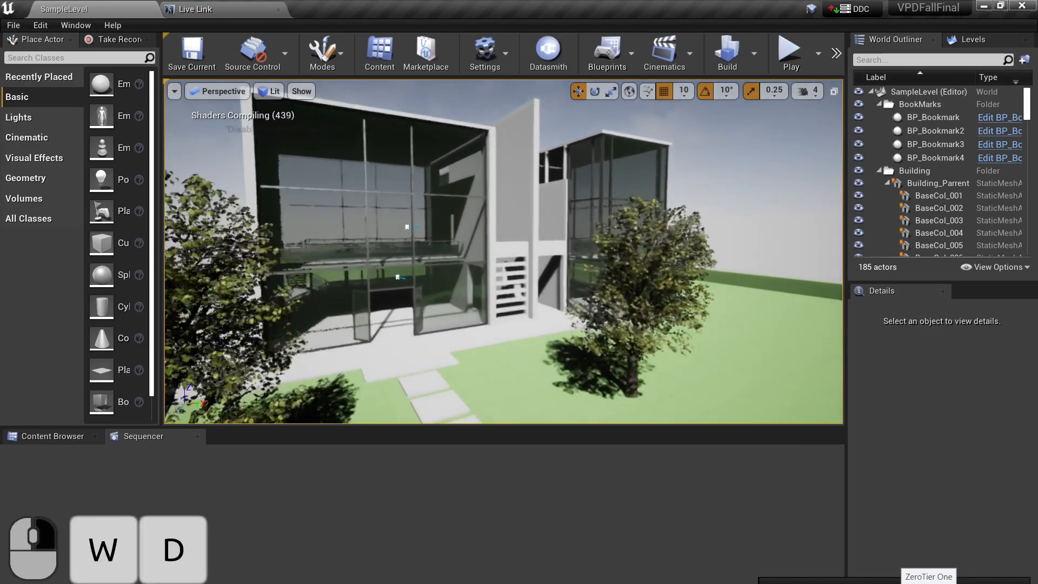
left_click(43, 442)
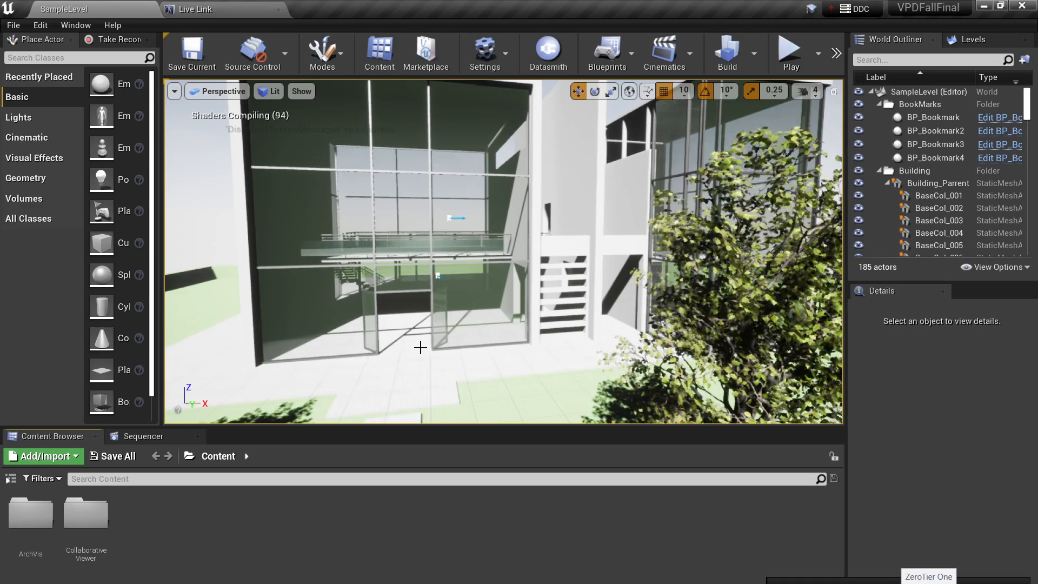
Play the level and try Walk and Orbit navigation toward the building.
left_click(789, 57)
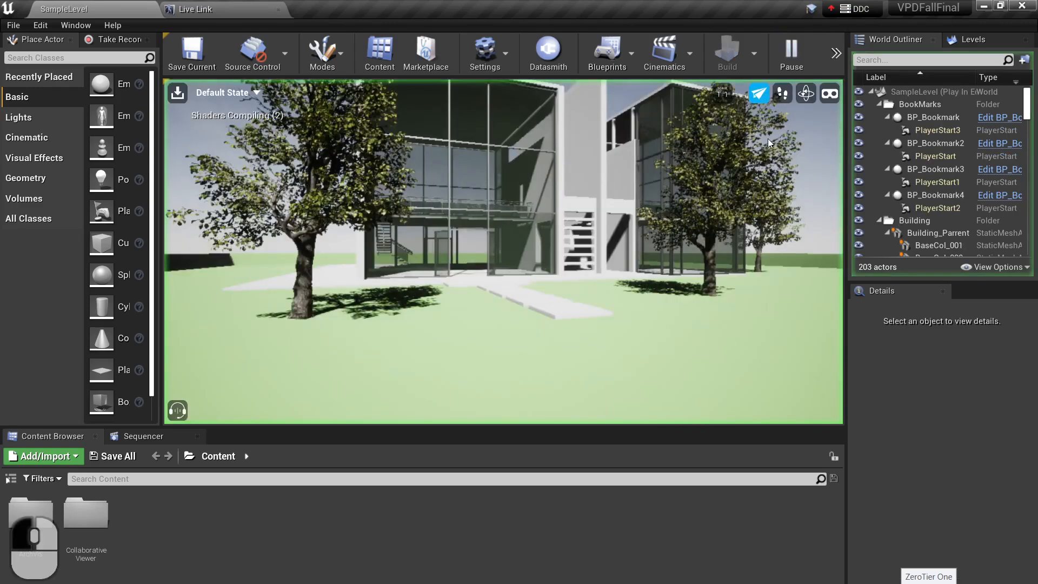
left_click(569, 222)
right_click(568, 221)
key("d")
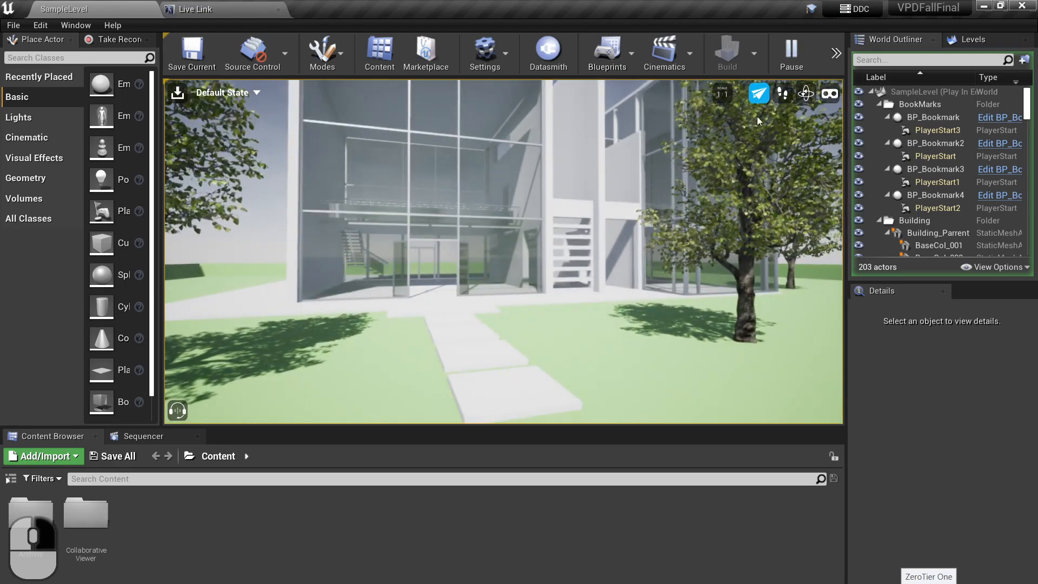
left_click(781, 97)
left_click(770, 135)
key("w")
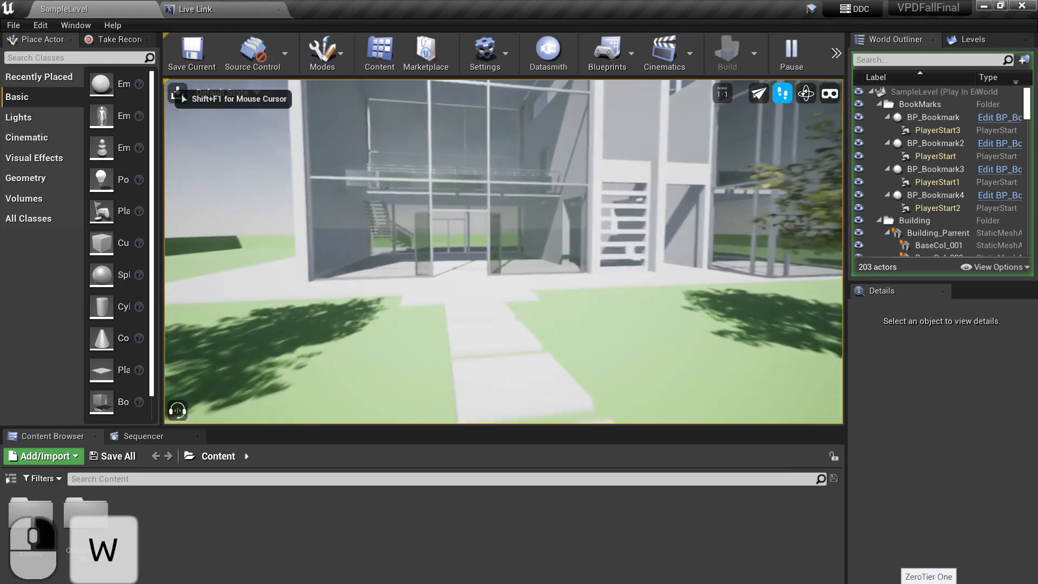
left_click(805, 93)
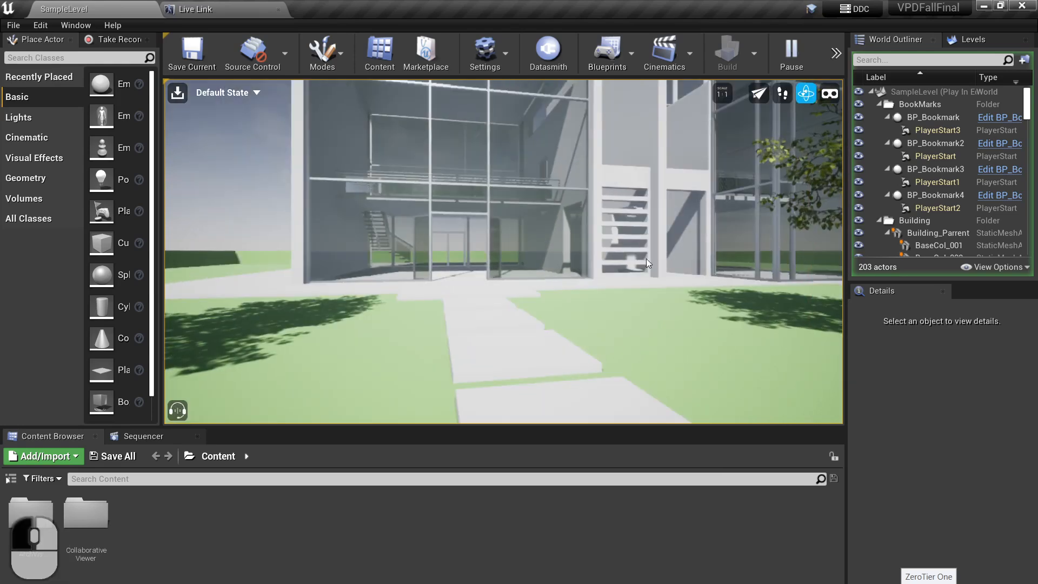
left_click(676, 312)
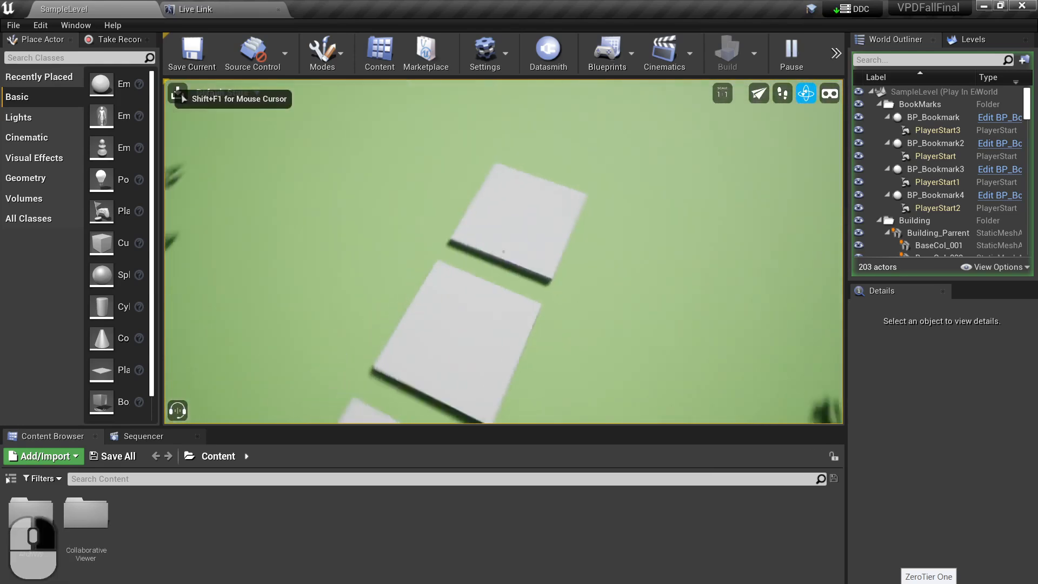
Release the mouse from the running level and toggle the session's voice chat.
key("shift+F1")
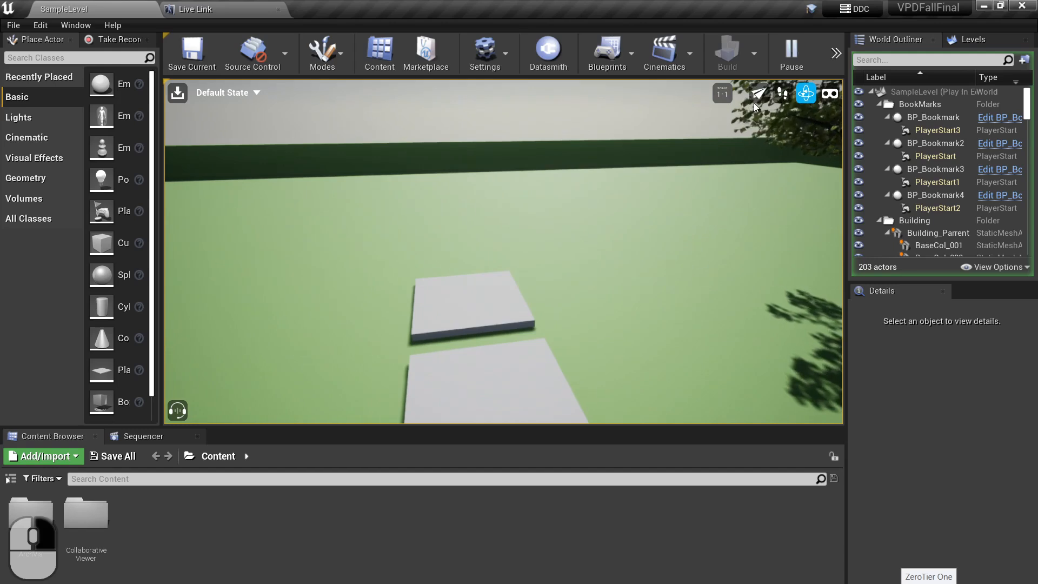
left_click(180, 411)
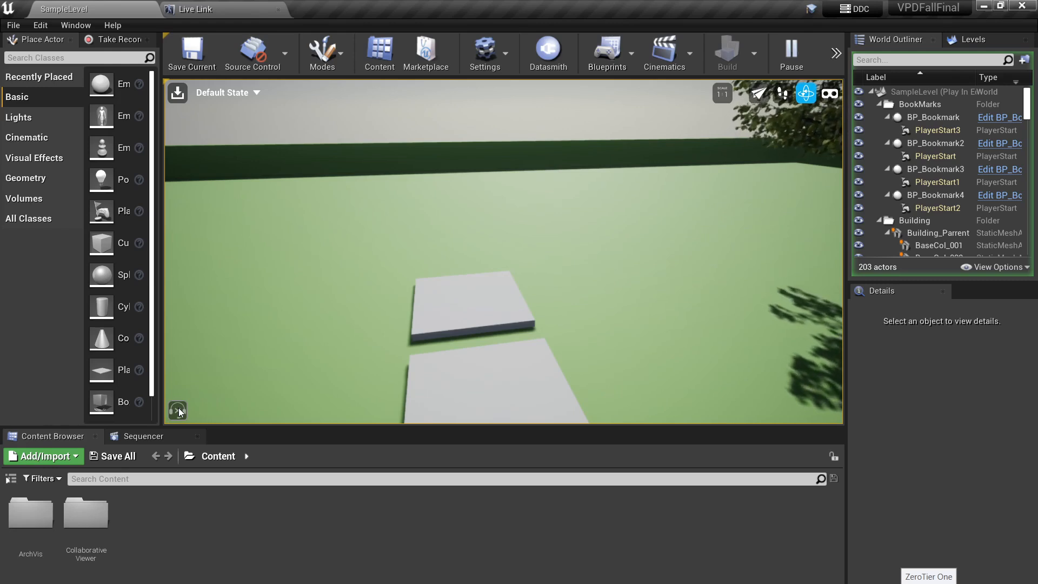
left_click(178, 409)
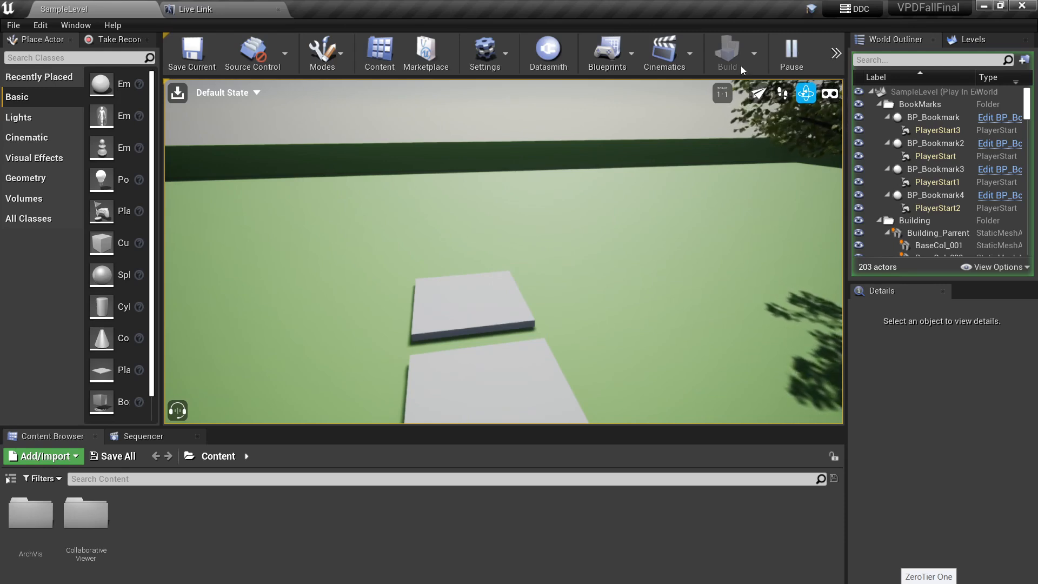
Switch to Fly navigation and move into the building toward the stairs.
left_click(751, 93)
left_click_drag(618, 241, 789, 260)
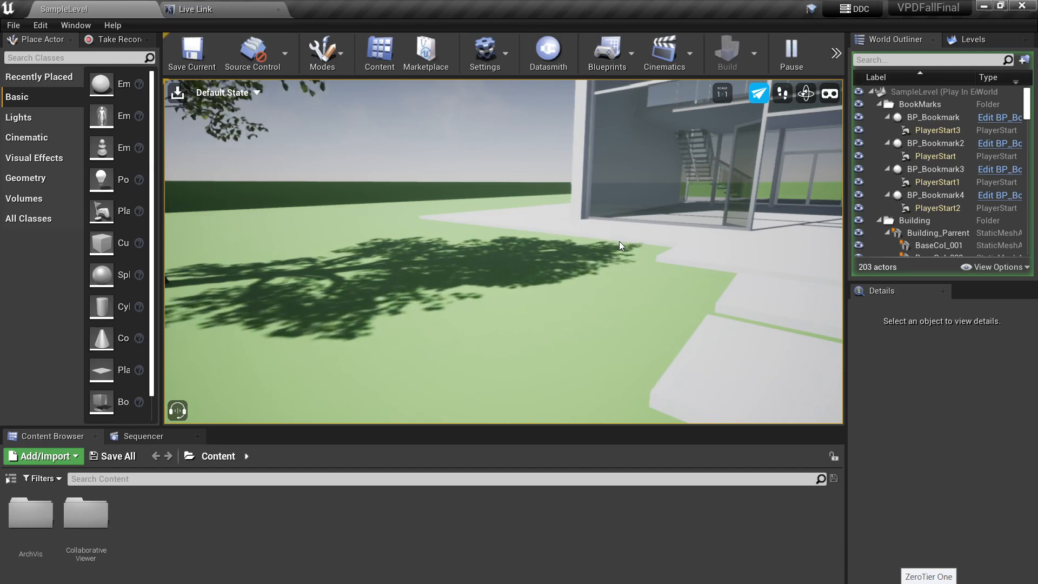
left_click(569, 226)
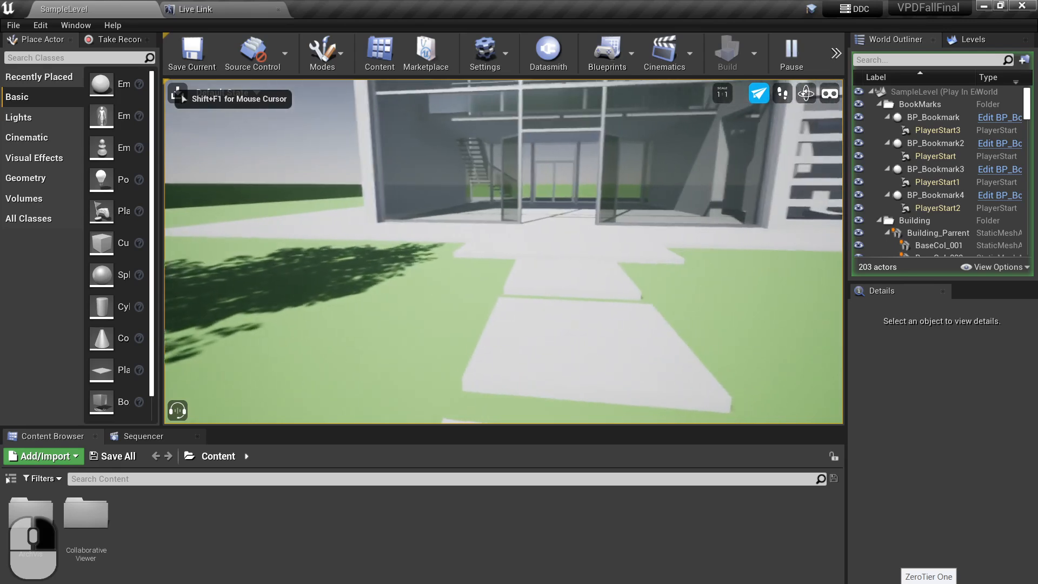
key("w")
key("e")
key("w")
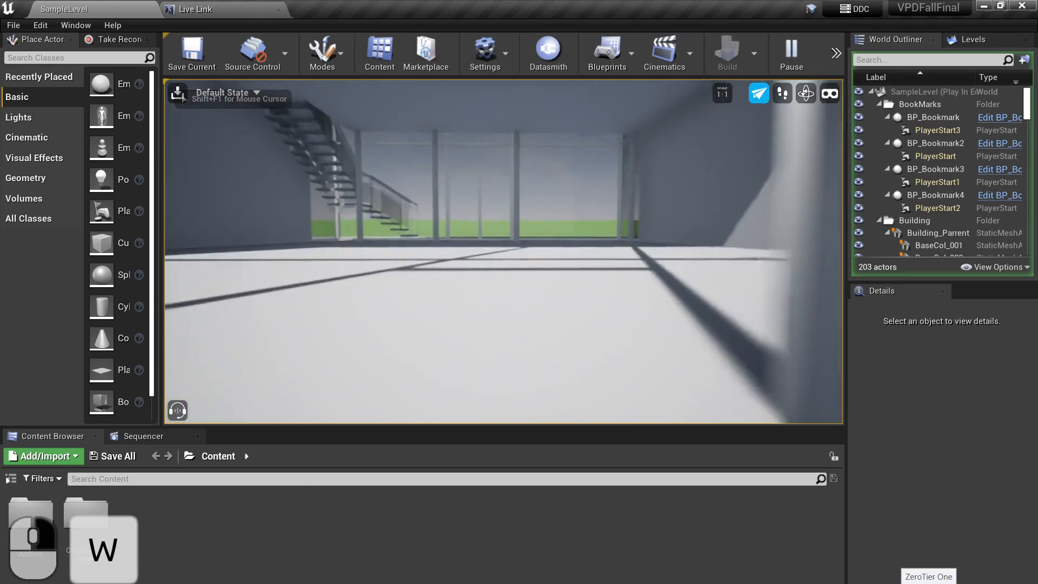
key("a")
key("w")
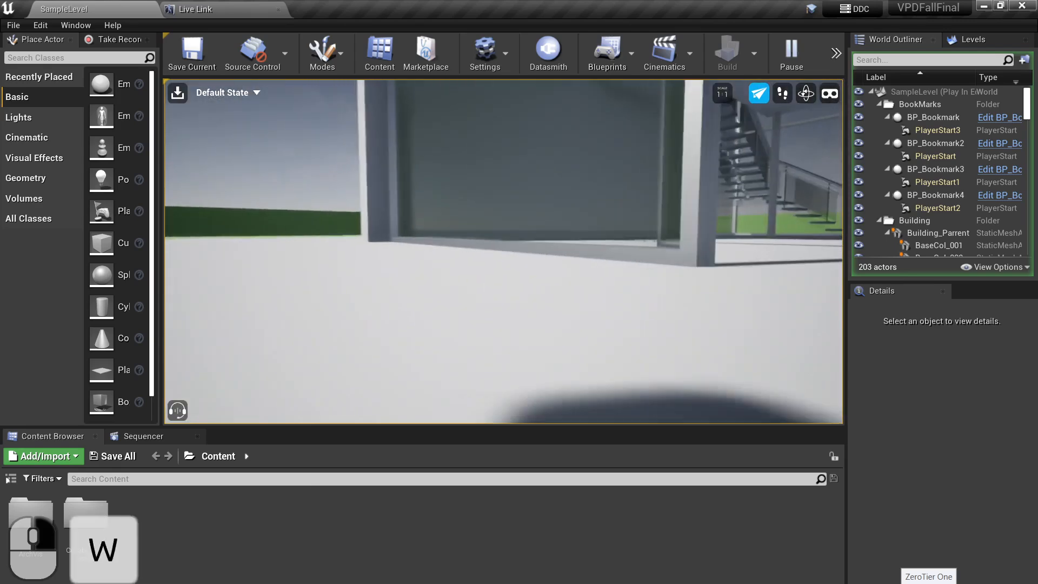
key("e")
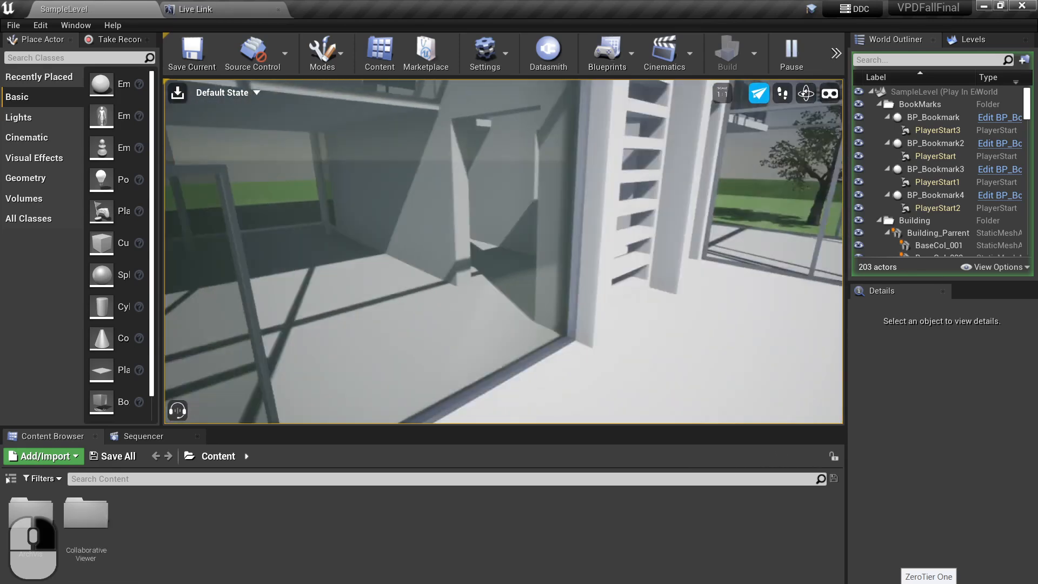
key("space")
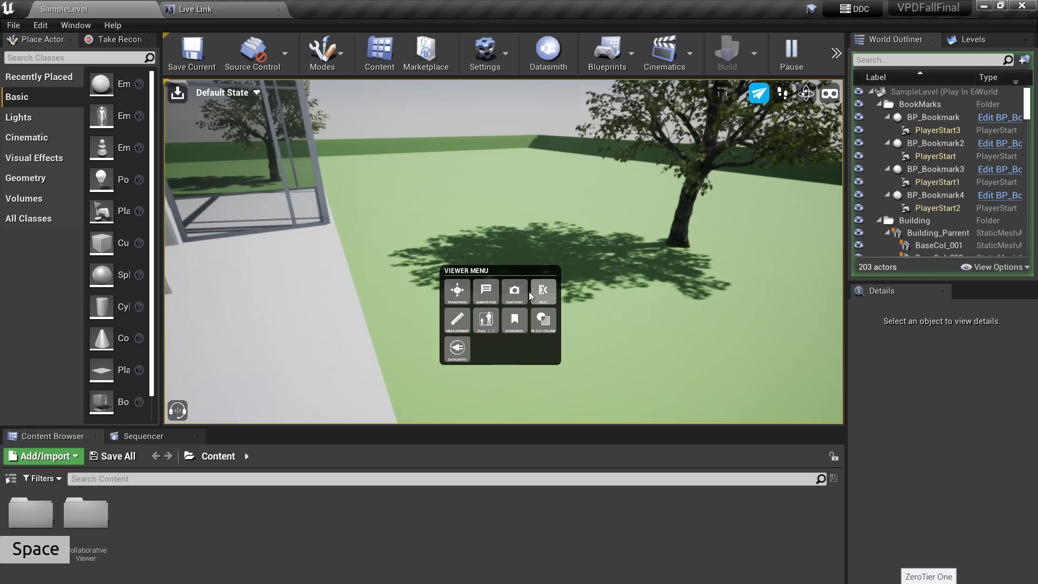
Use Transform > Move to drag the tree across the lawn and back.
left_click(462, 295)
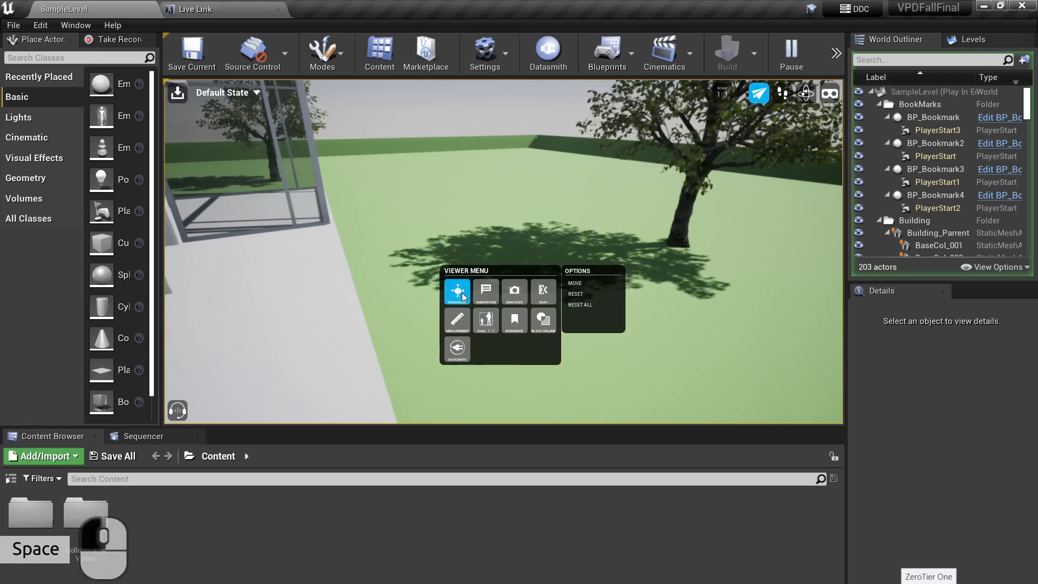
left_click(600, 282)
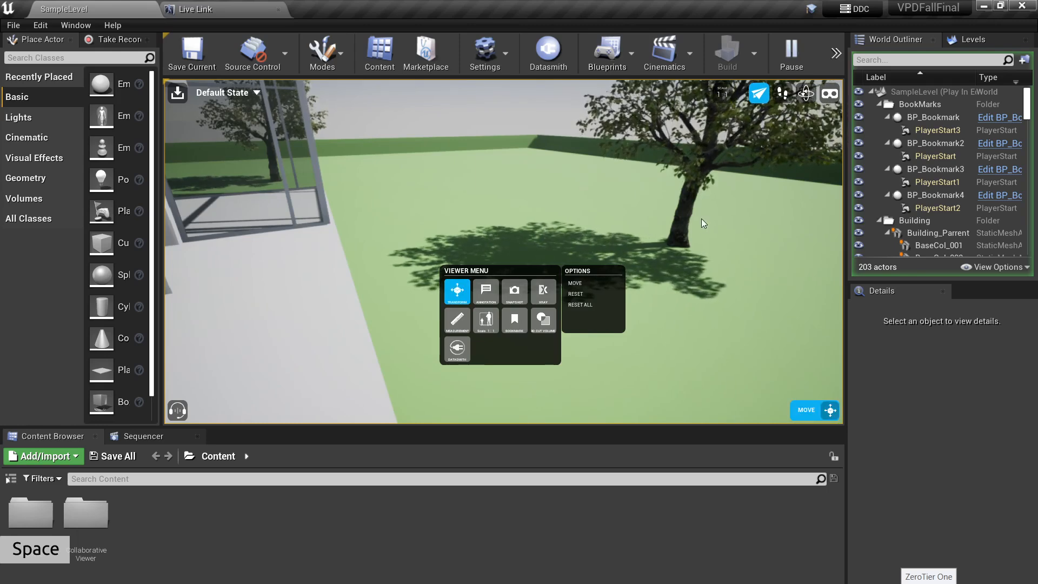
left_click_drag(683, 210, 664, 202)
Paint a red freehand Annotation stroke on the ground beside the tree.
key("space")
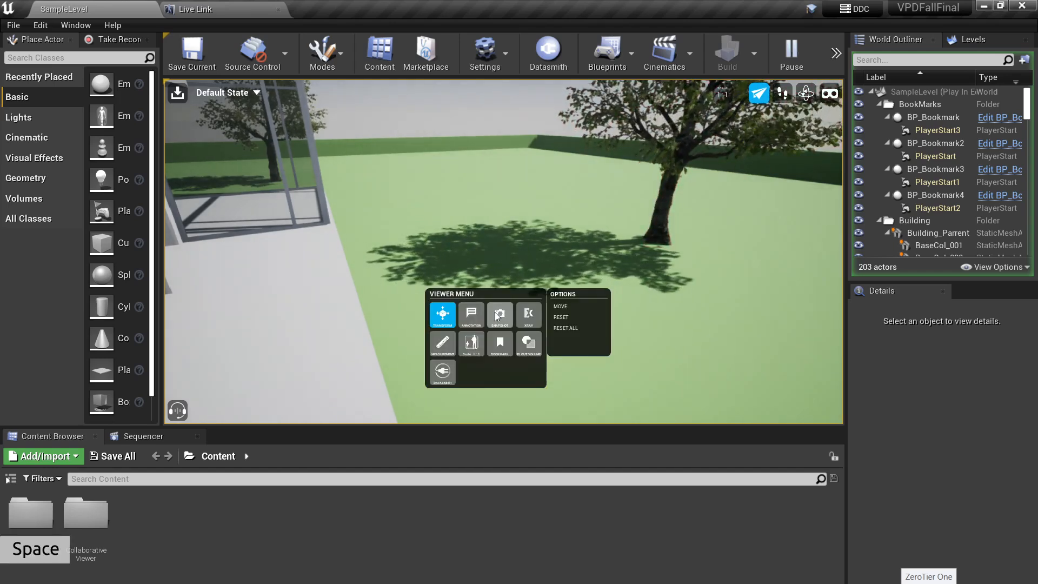
left_click(466, 322)
key("space")
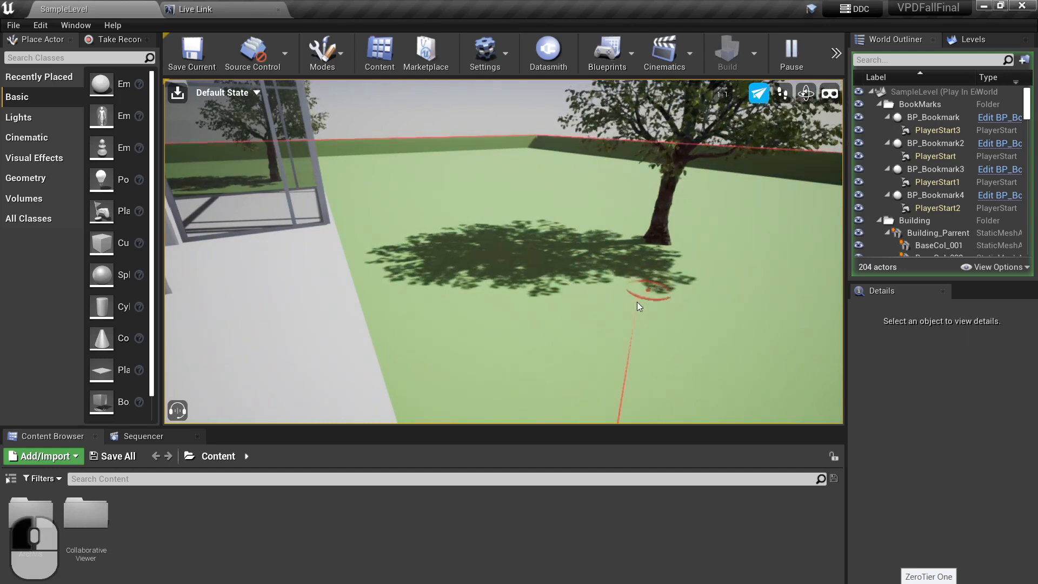
key("space")
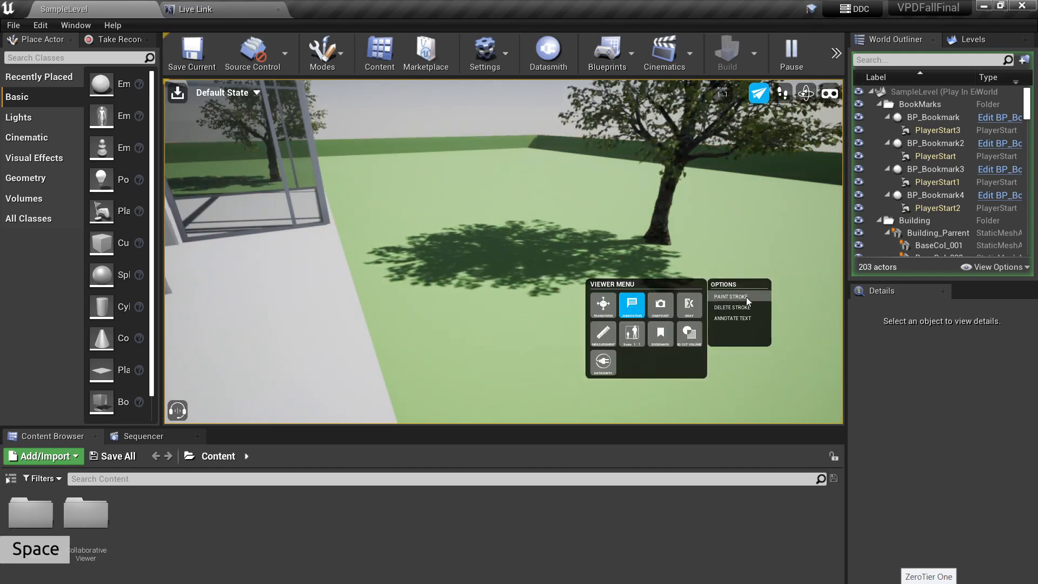
left_click(745, 297)
left_click_drag(658, 261, 683, 292)
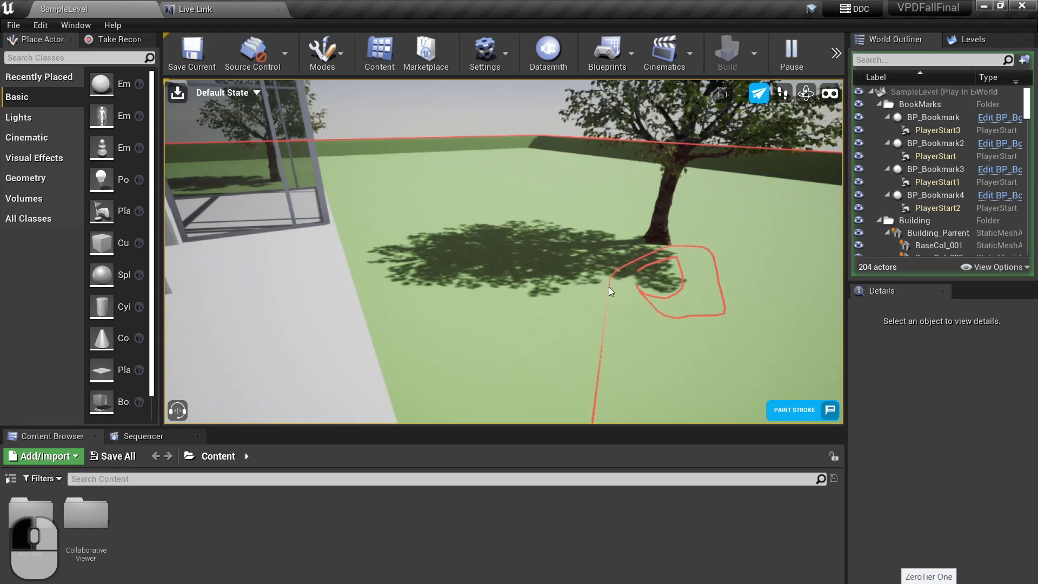
Fly over the stepping stones to frame the red strokes.
left_click_drag(608, 286, 613, 299)
right_click(617, 309)
key("a")
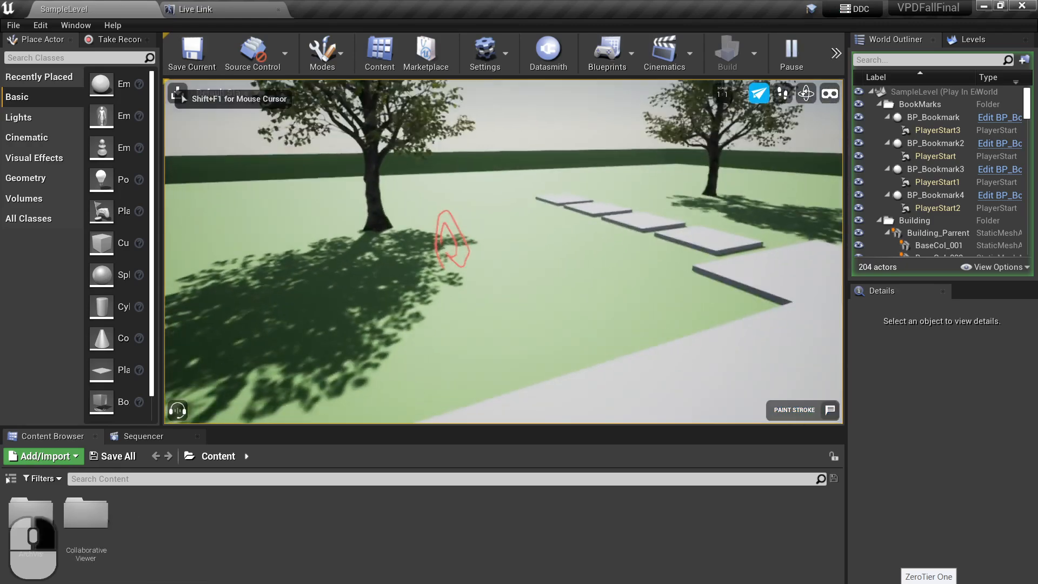
key("w")
key("d")
key("s")
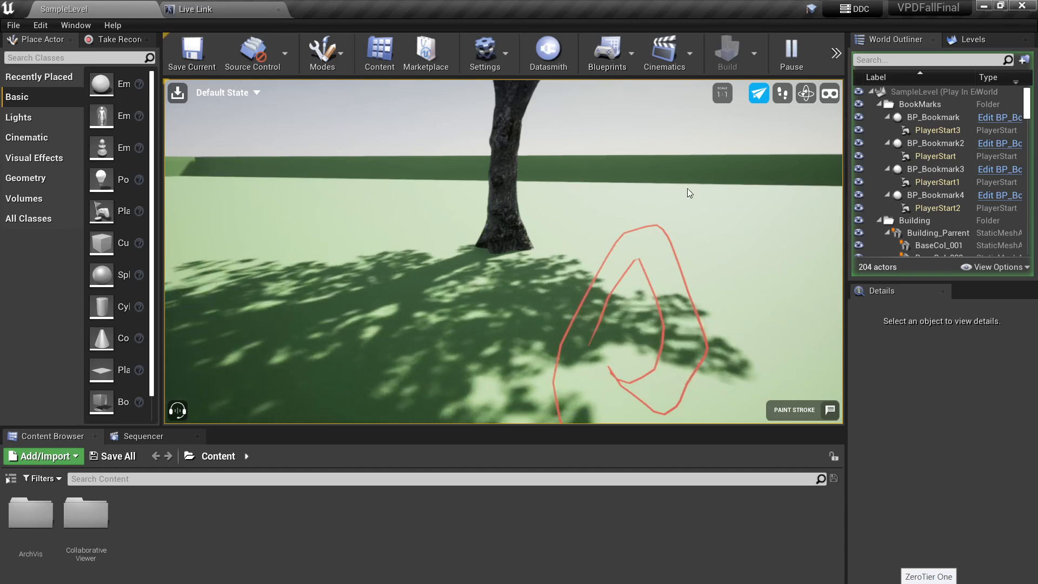
key("space")
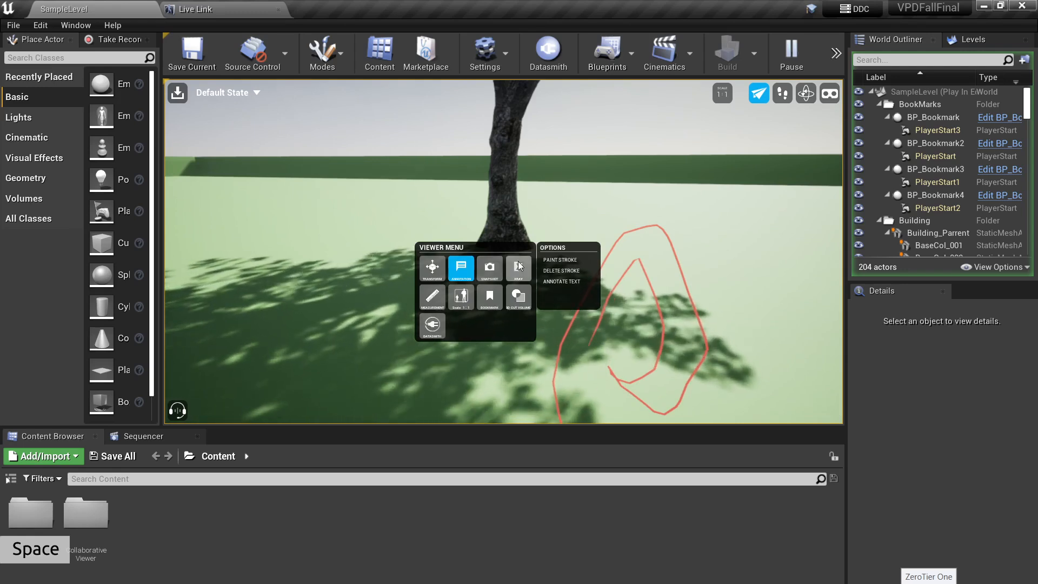
Add a 1.47 m measurement from the tree base across the lawn.
left_click(433, 296)
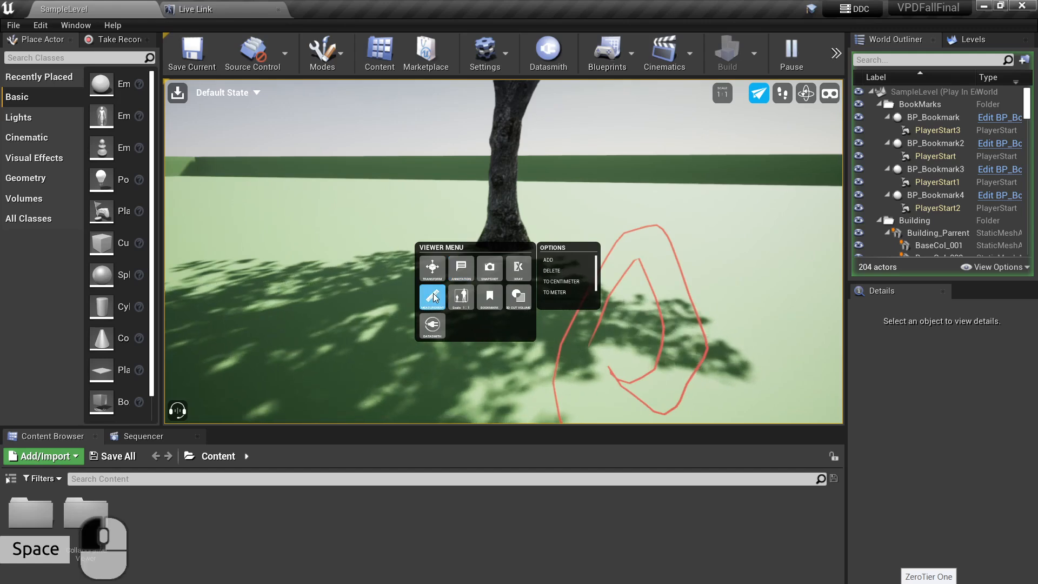
left_click(587, 262)
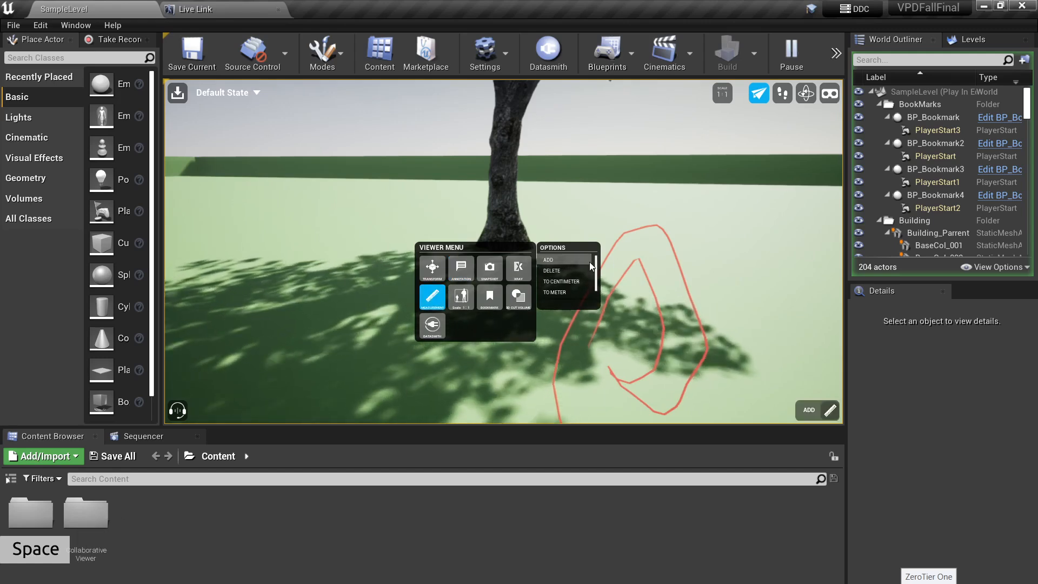
key("space")
left_click_drag(430, 265, 601, 287)
key("w")
right_click(601, 288)
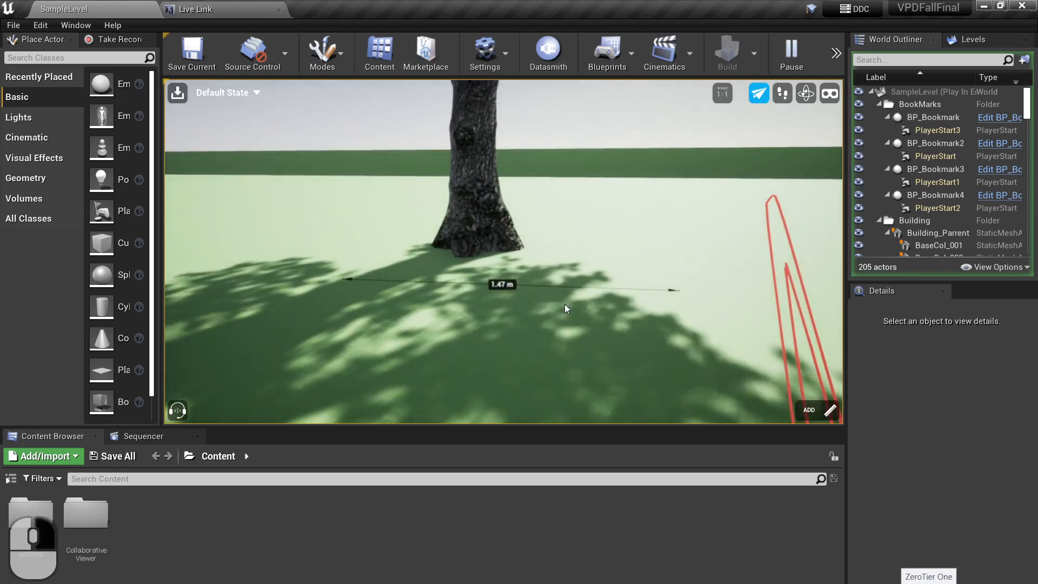
Visit the Front Yard and First Floor bookmarks and look around the interior.
key("space")
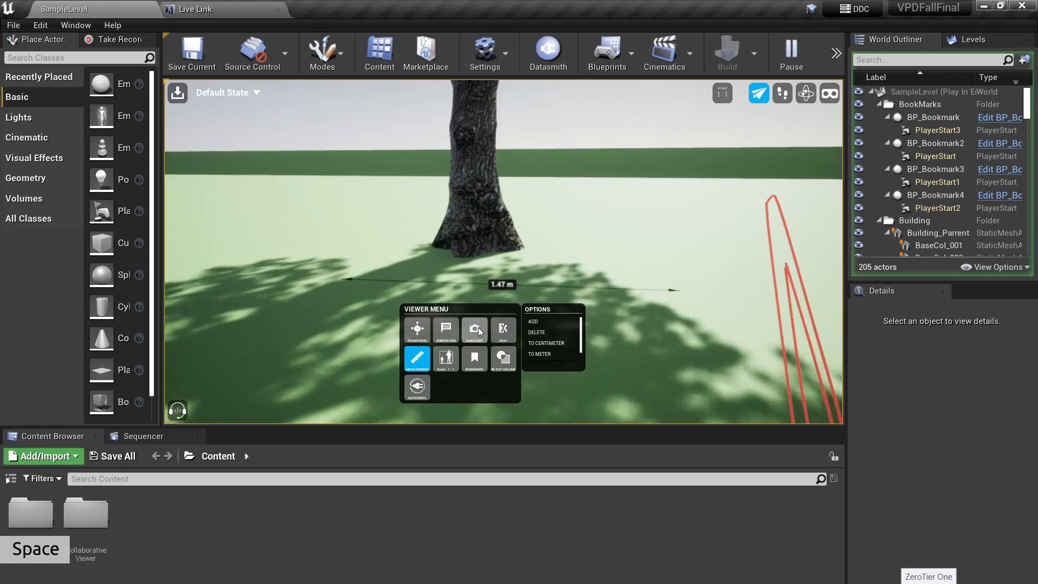
left_click(479, 354)
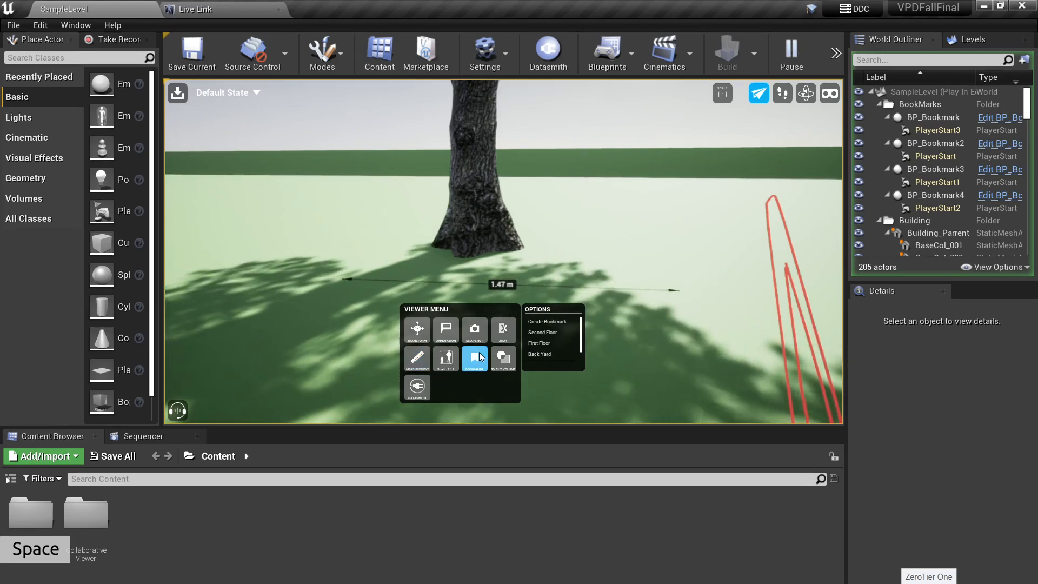
scroll(566, 326, "down", 1)
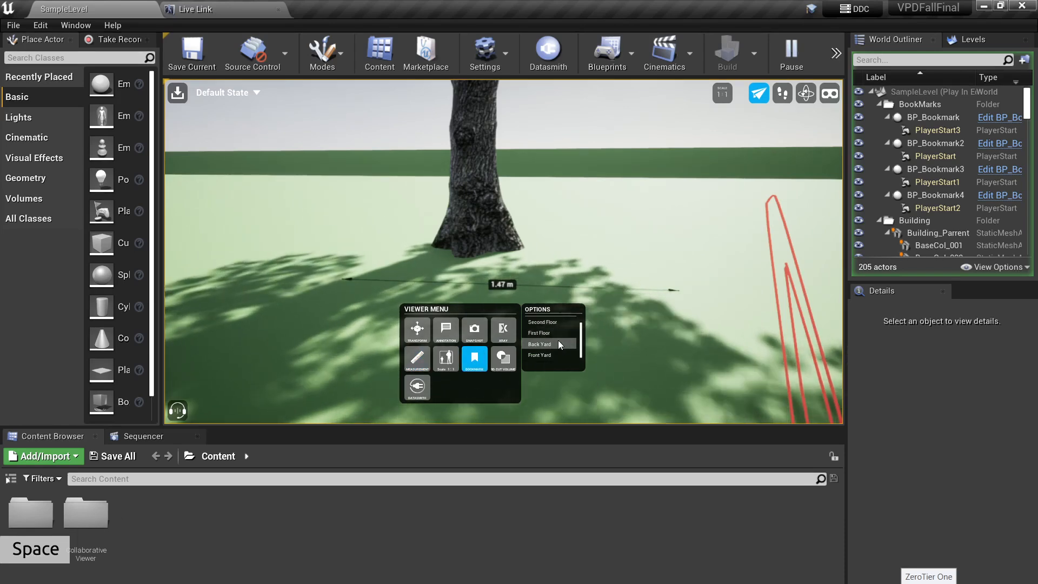
scroll(557, 336, "up", 1)
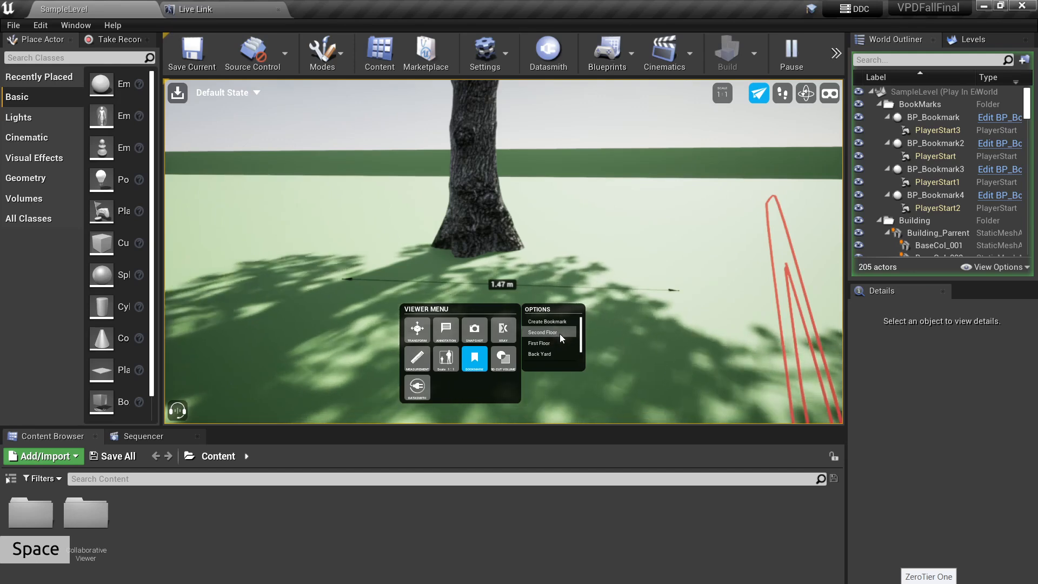
scroll(561, 335, "down", 1)
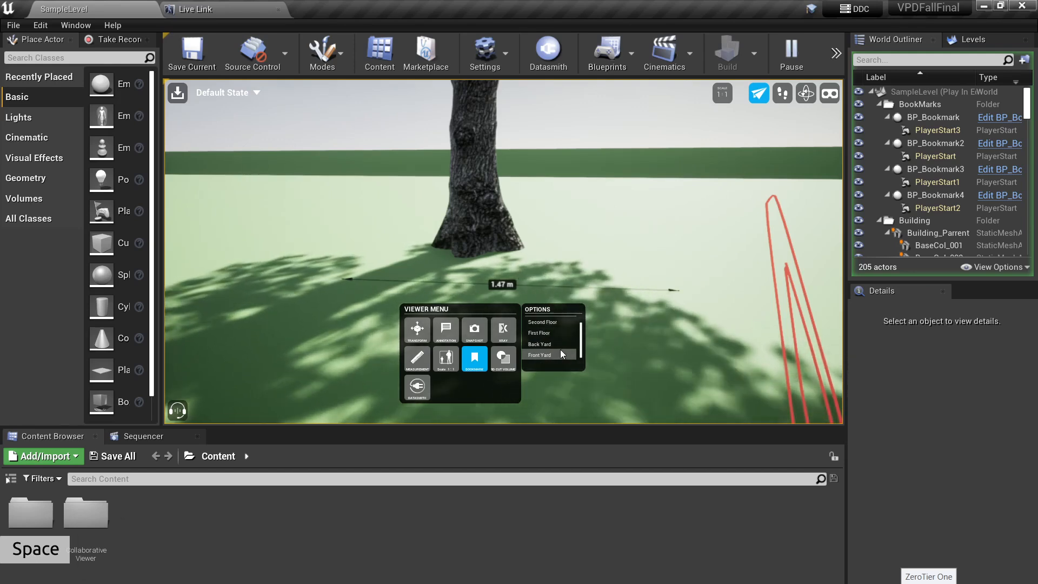
left_click(560, 352)
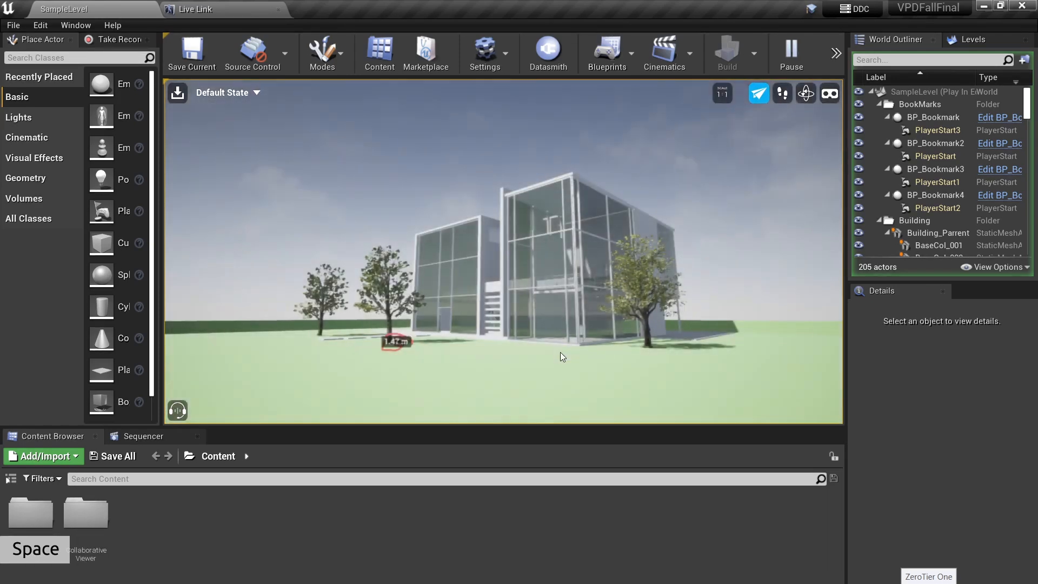
key("space")
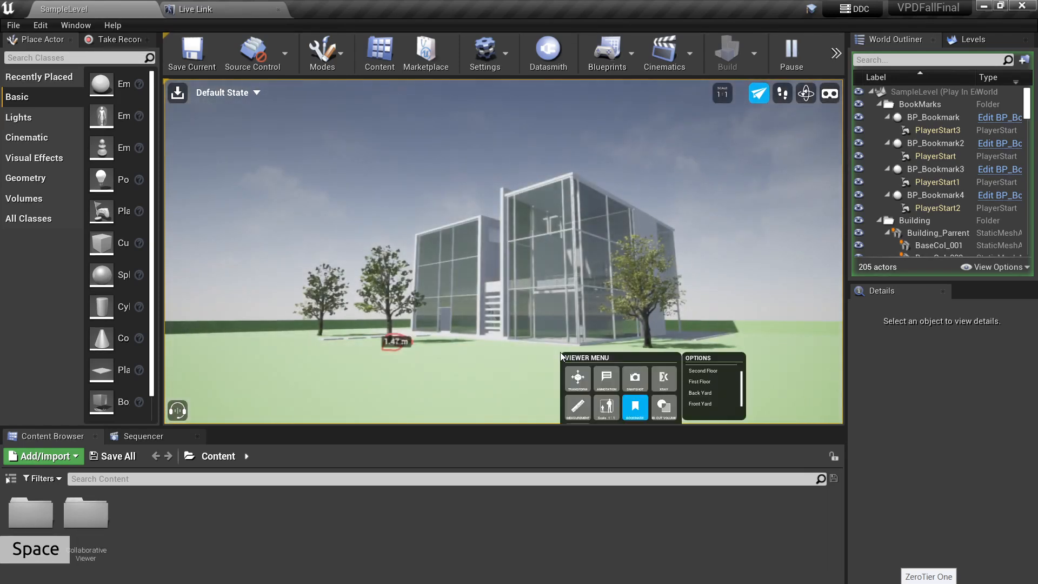
left_click(715, 382)
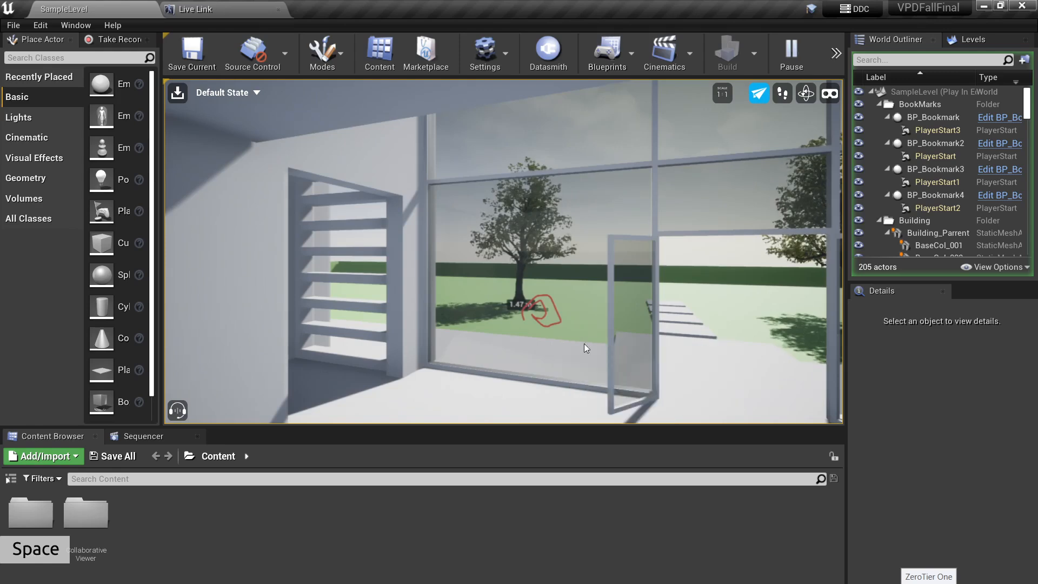
left_click_drag(583, 343, 666, 330)
Jump to the Back Yard bookmark, fly to the glass facade, and open the CollaborativeViewer folder.
key("space")
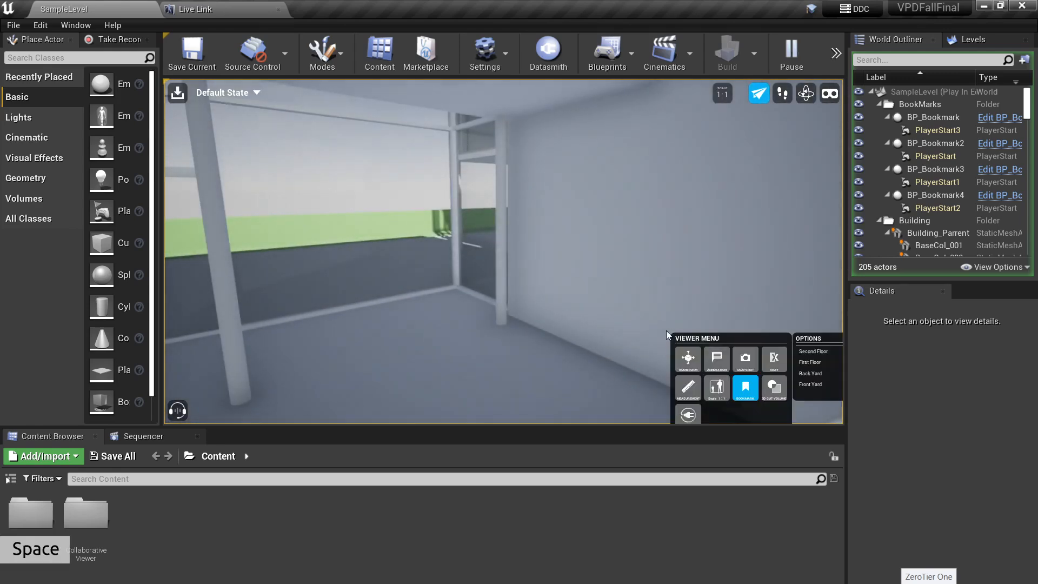
left_click(821, 373)
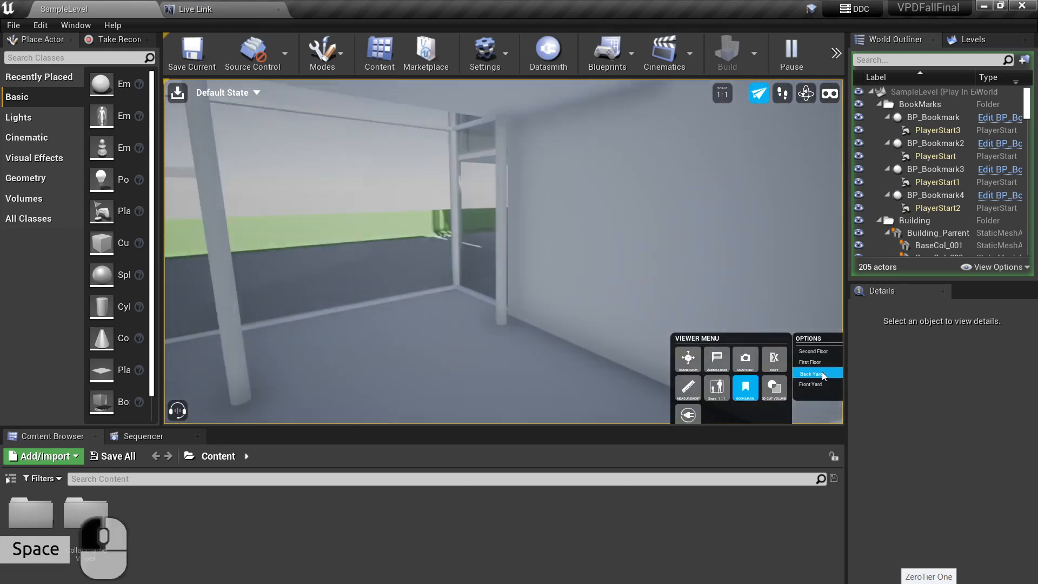
left_click(780, 350)
key("d")
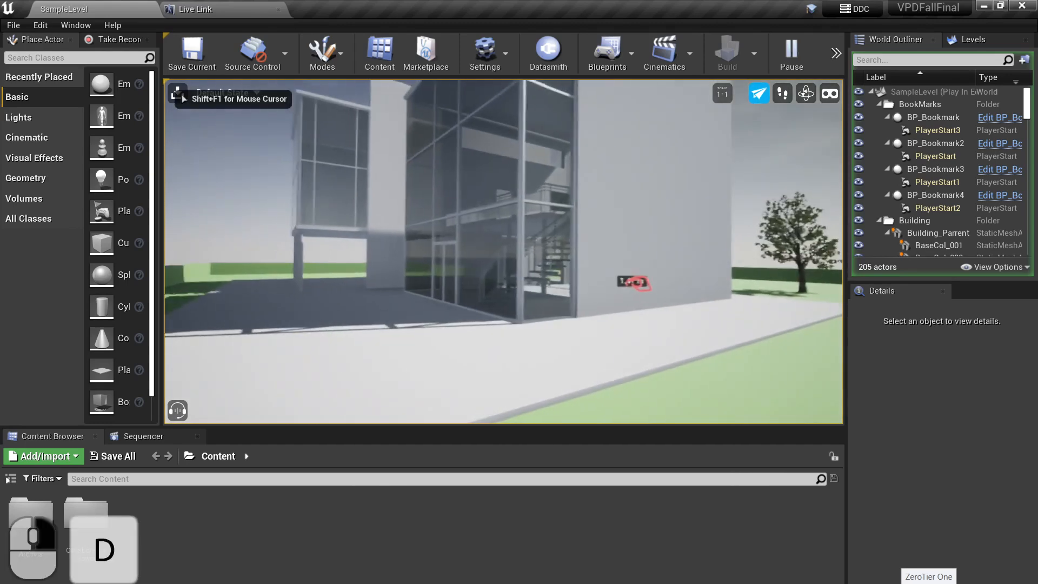
key("w")
key("d")
key("w")
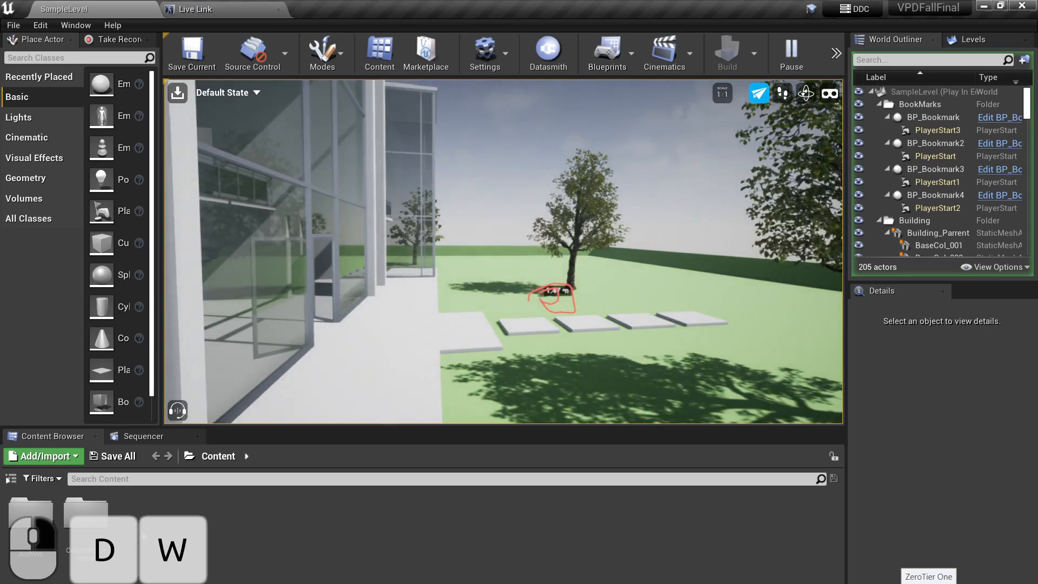
double_click(85, 513)
double_click(45, 518)
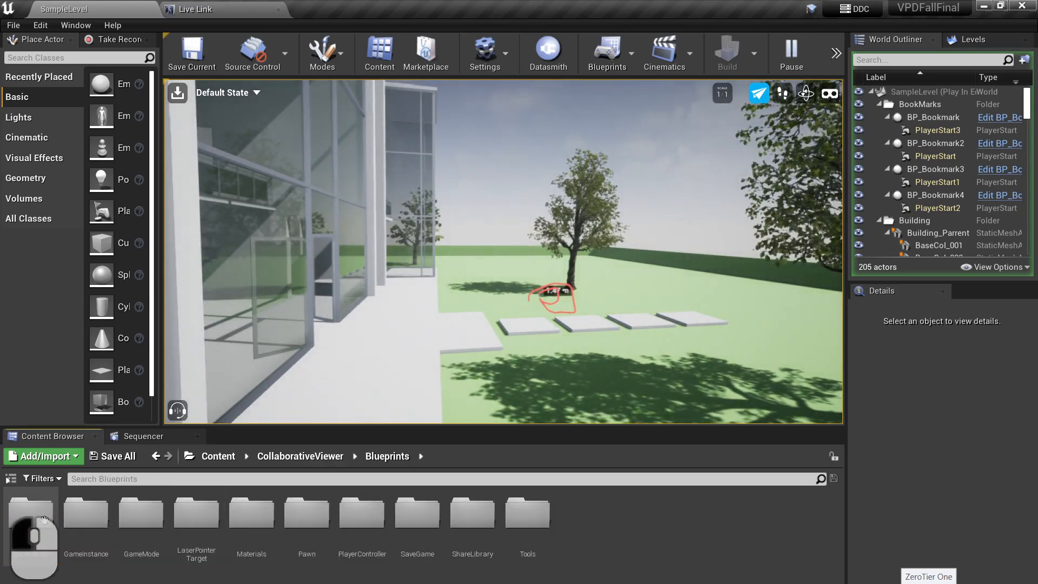
double_click(32, 516)
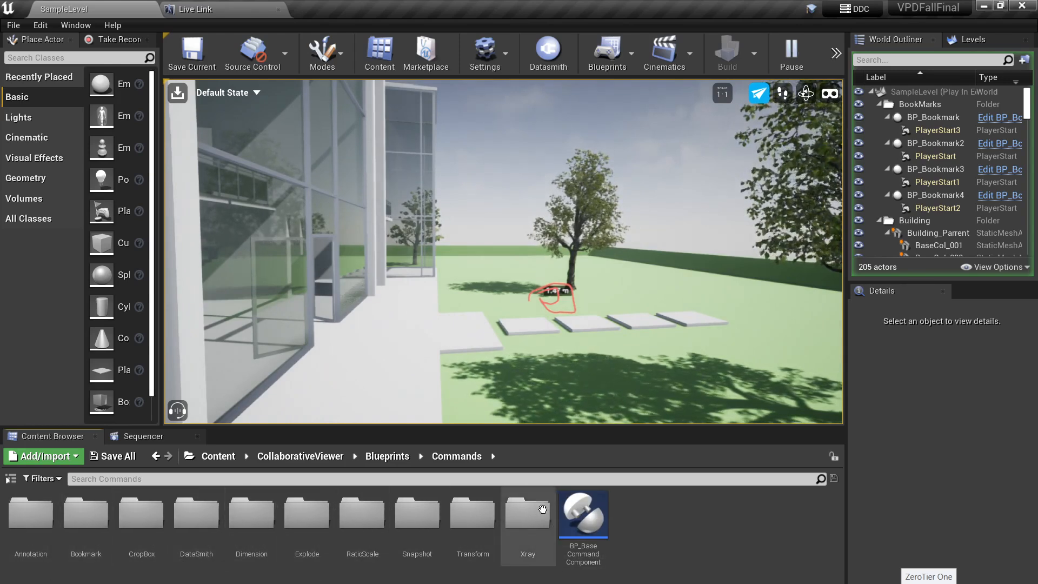
double_click(67, 509)
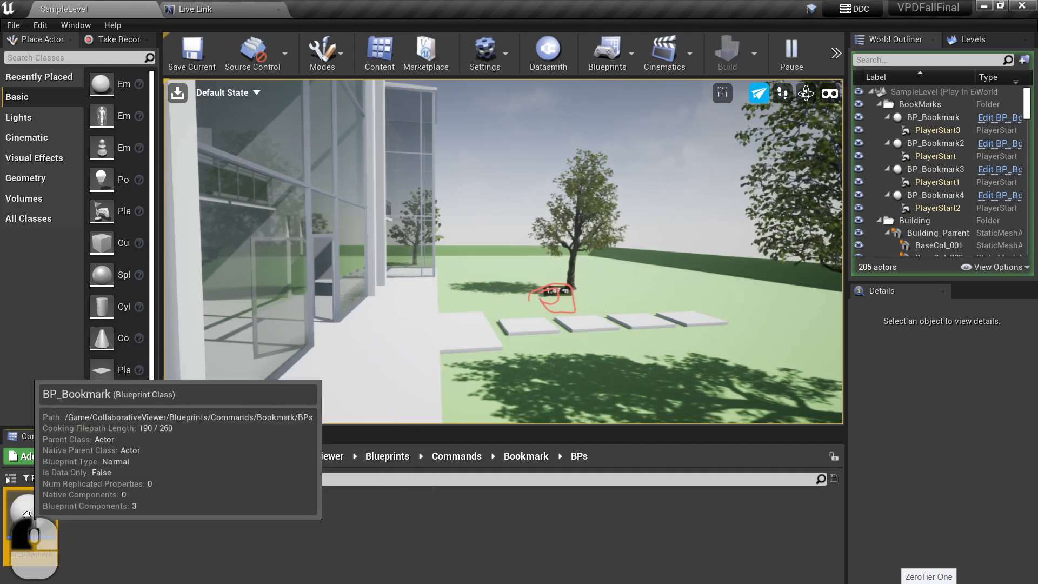
left_click(55, 515)
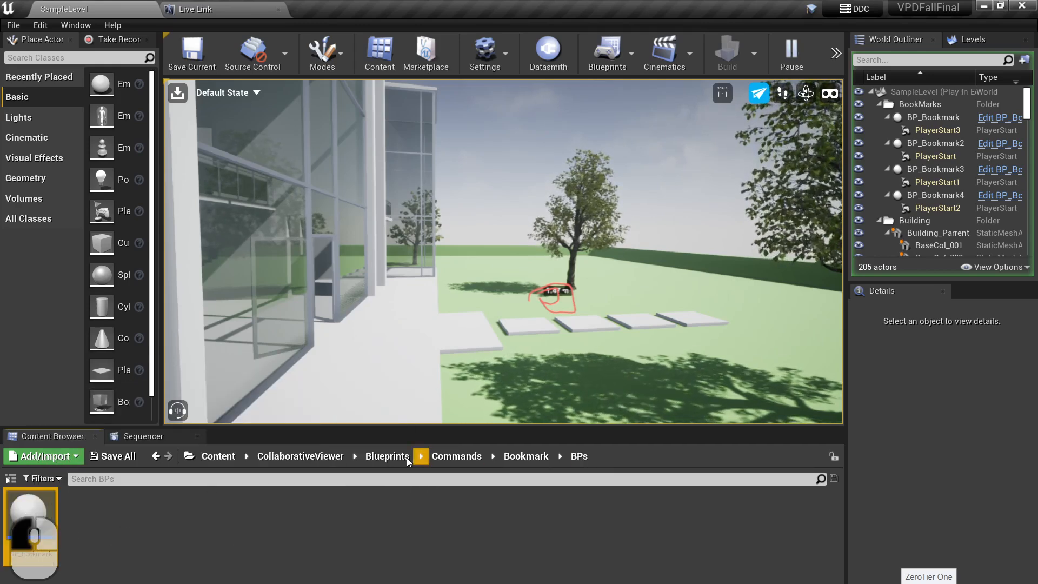
left_click(285, 455)
left_click(224, 459)
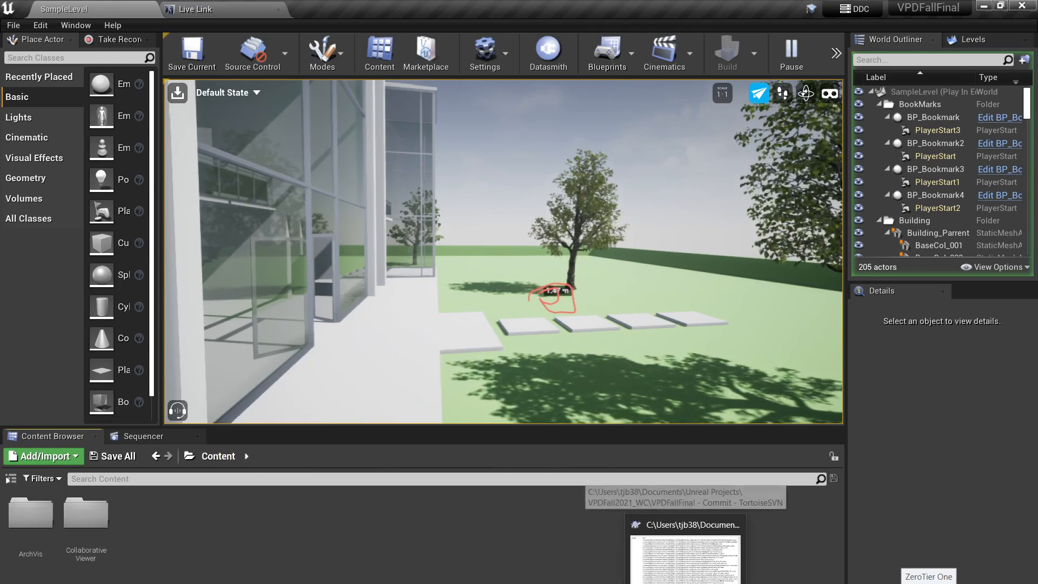
left_click(689, 556)
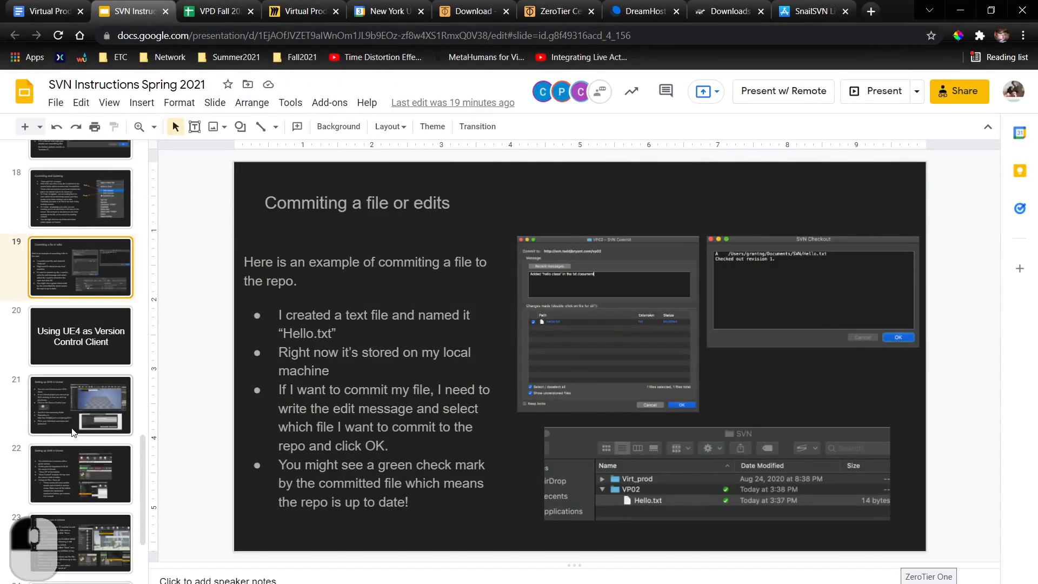
Show slide 21, 'Setting up SVN in Unreal', then list Unreal's Source Control actions.
scroll(86, 397, "down", 3)
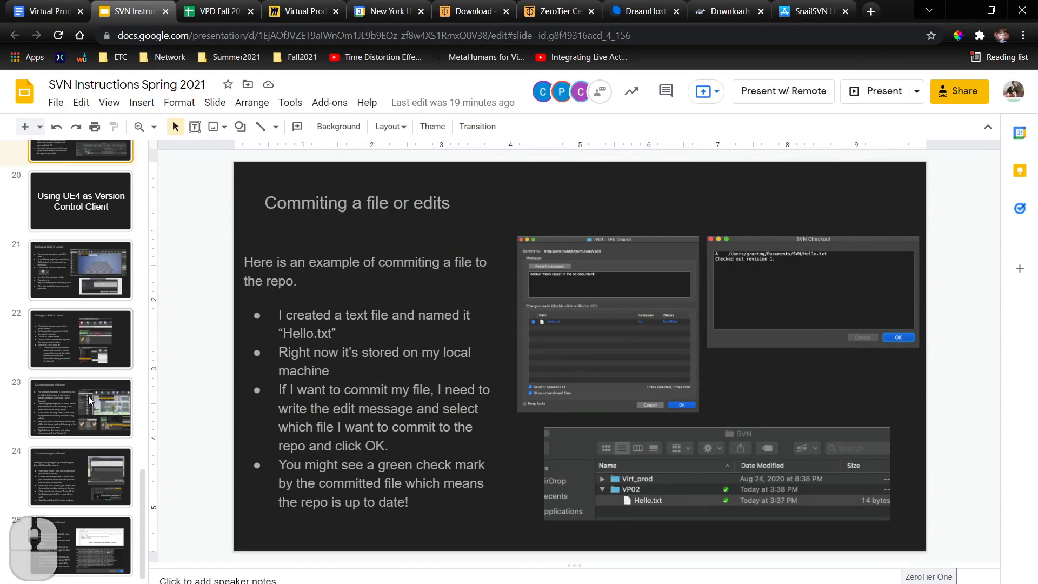
left_click(66, 271)
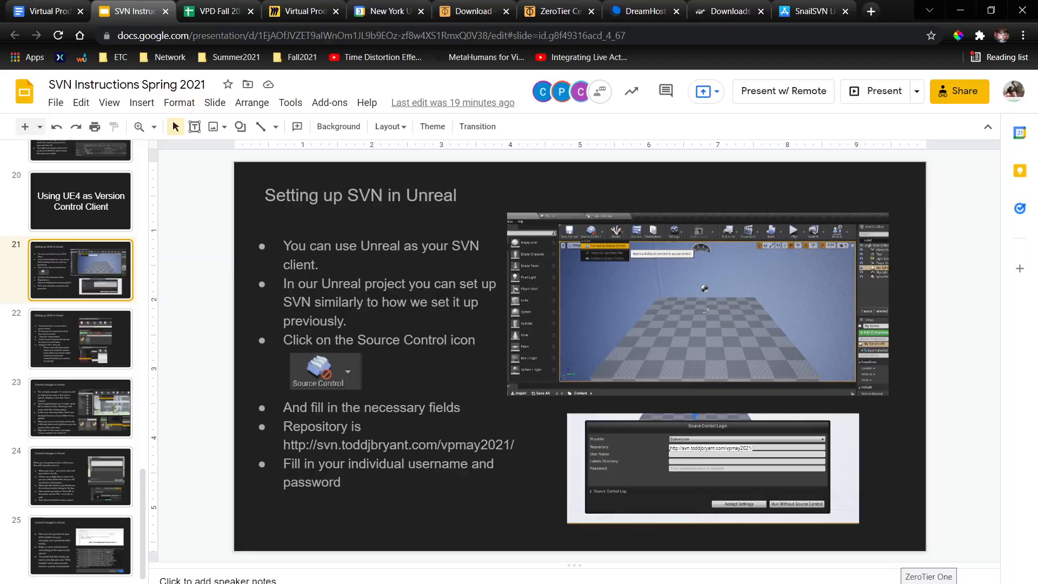
key("alt+Tab")
left_click(267, 51)
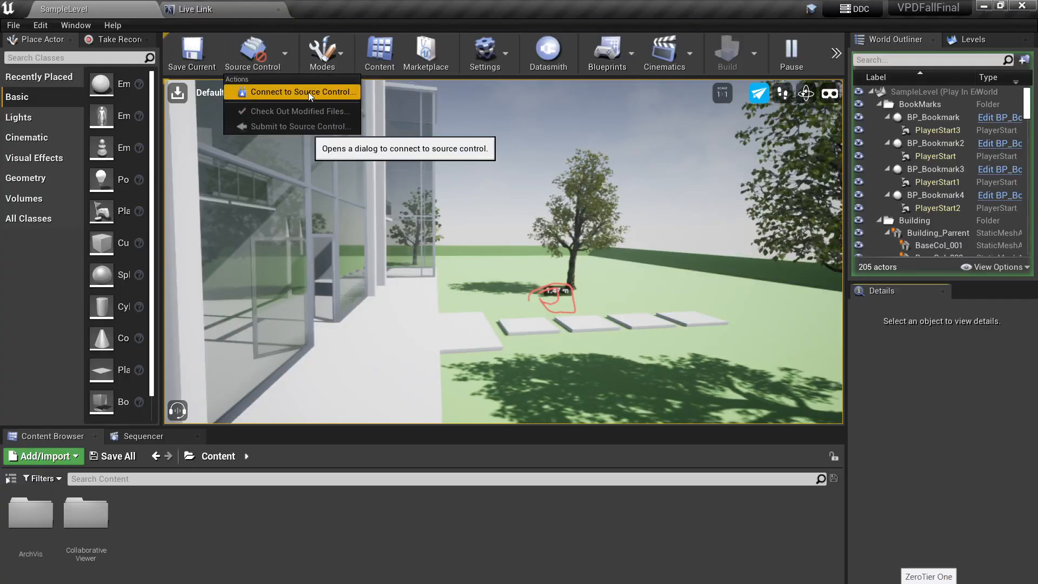
Start connecting to source control with Subversion as the provider.
left_click(308, 92)
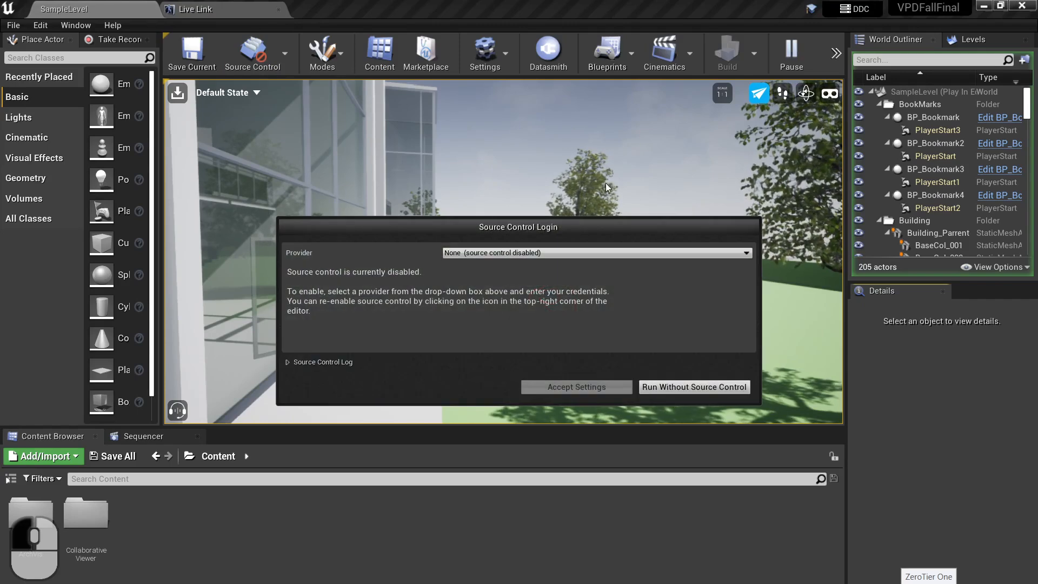
left_click(534, 252)
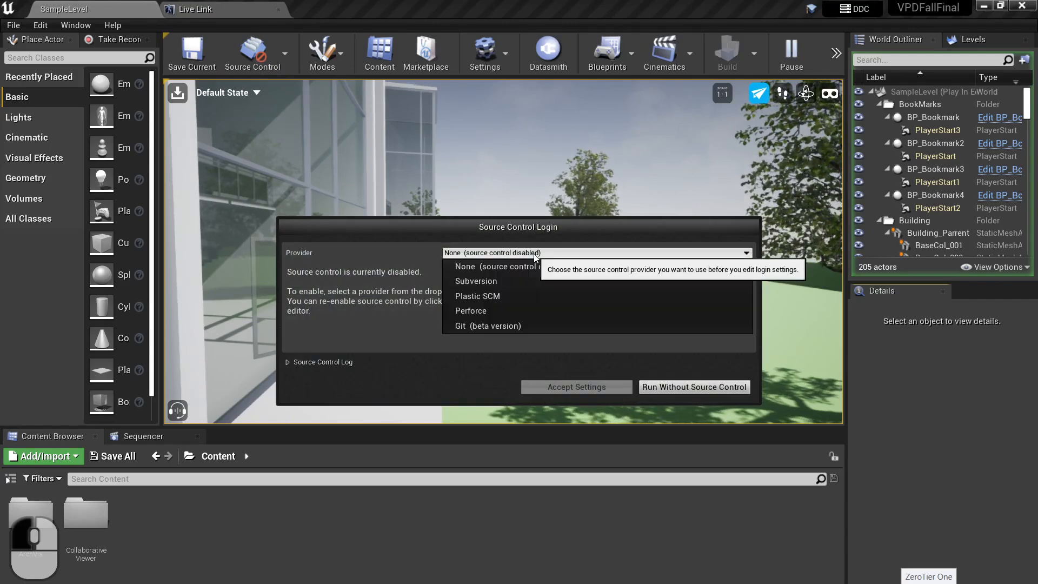
left_click(504, 280)
left_click(477, 269)
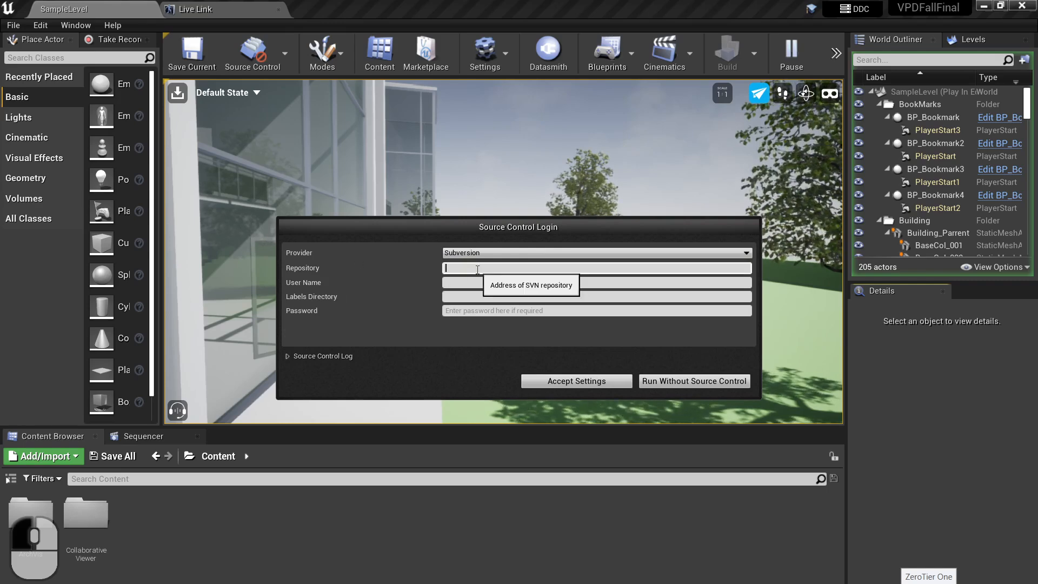
Copy the SVN repository address from cell A26 of the worksheet into the Repository field.
key("alt+Tab")
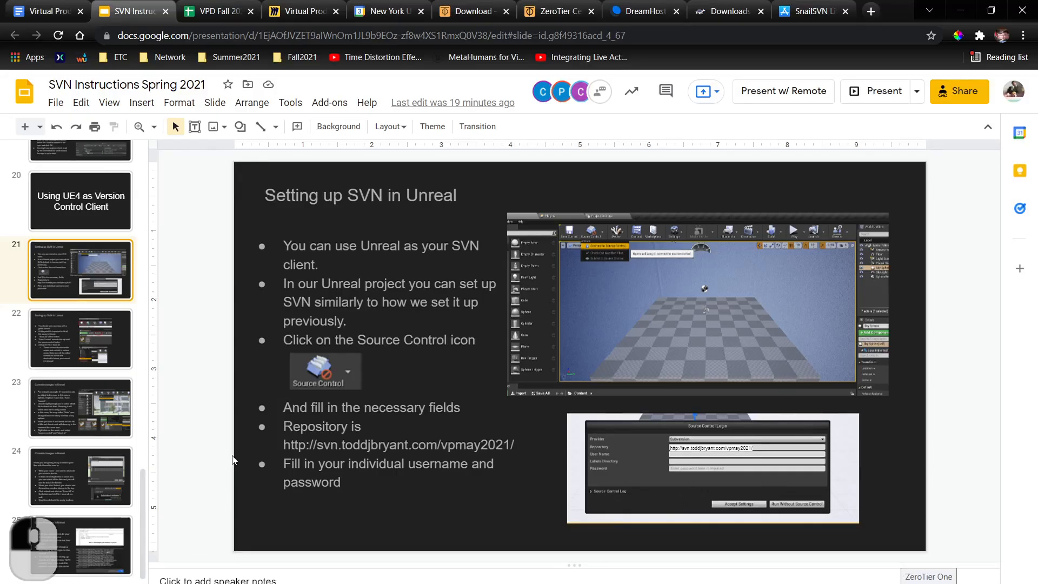
scroll(73, 278, "up", 3)
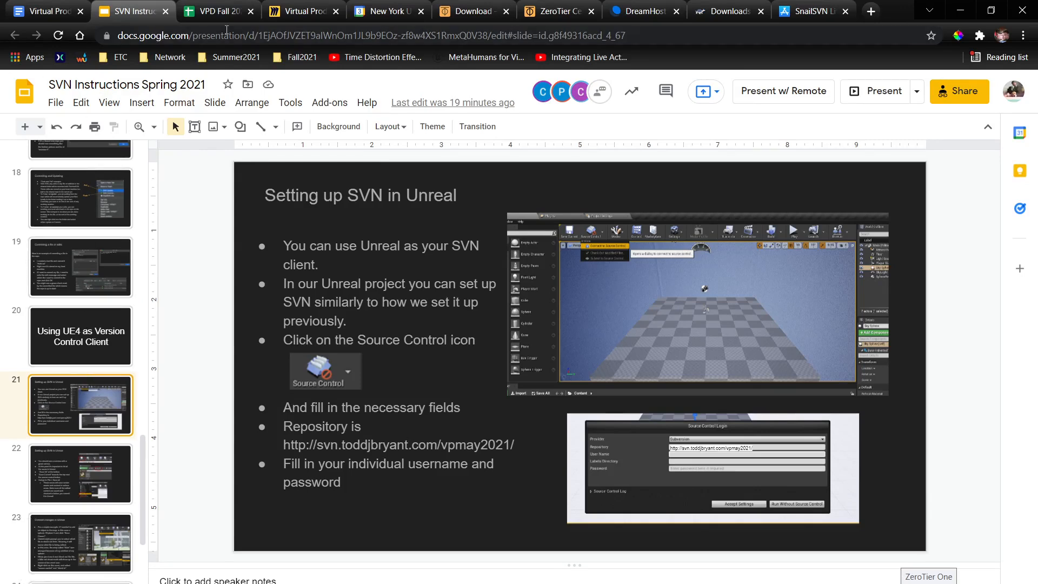
left_click(225, 6)
right_click(77, 539)
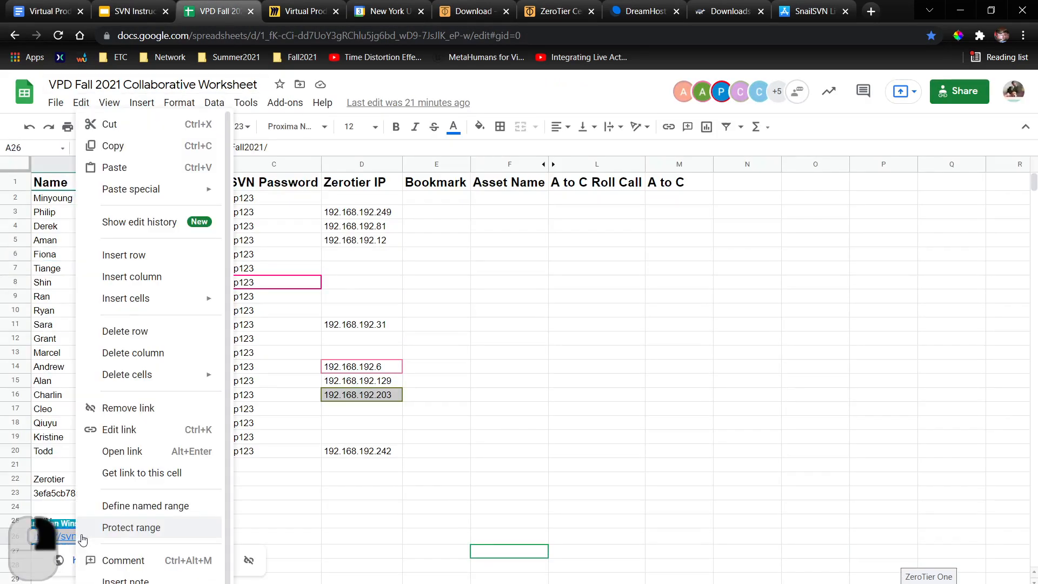
left_click(141, 147)
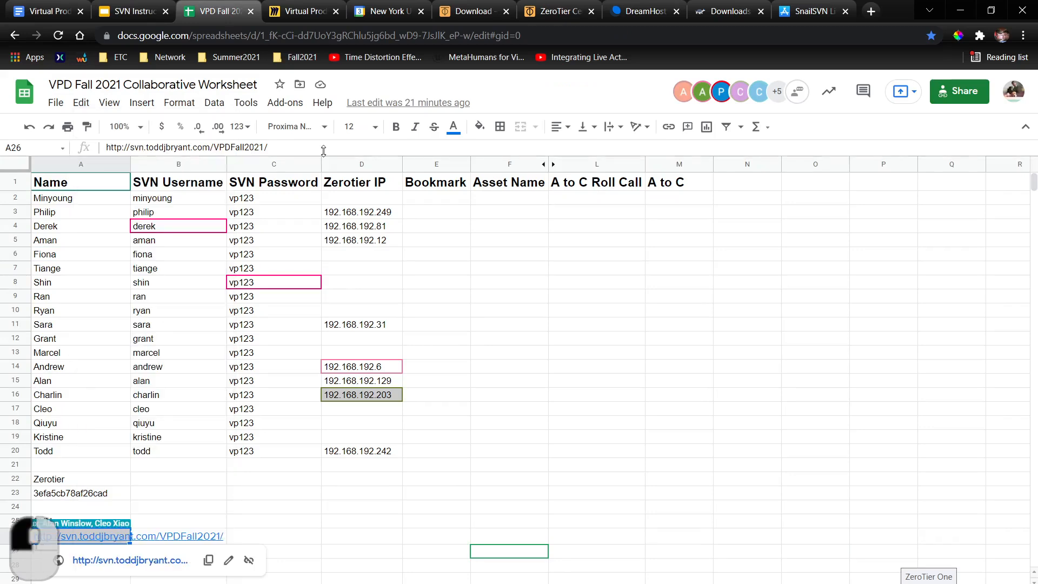
key("alt+Tab")
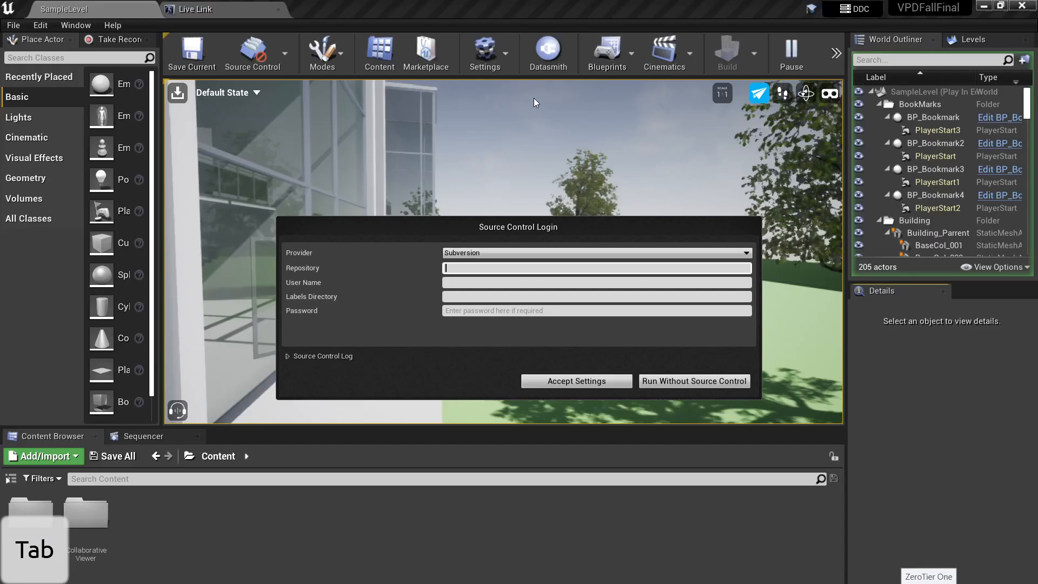
key("ctrl+v")
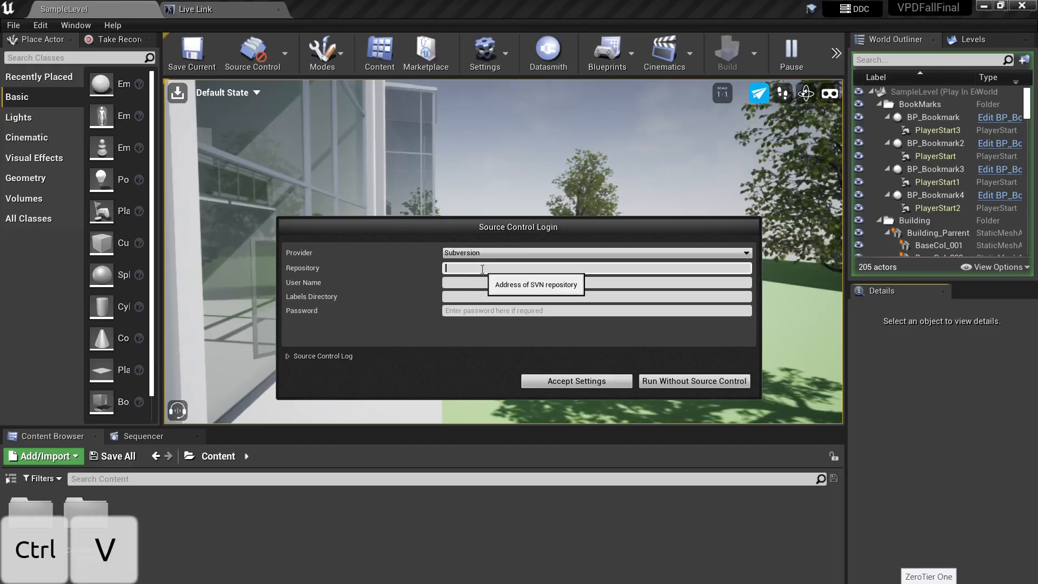
Enter the SVN user name and password and accept the login settings.
left_click(476, 281)
type("todd")
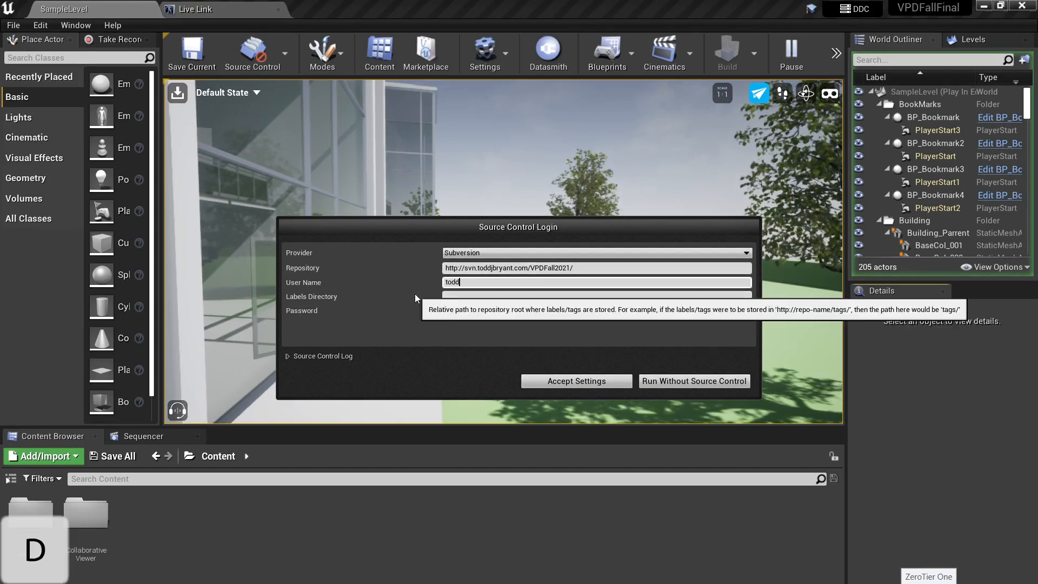
left_click(464, 310)
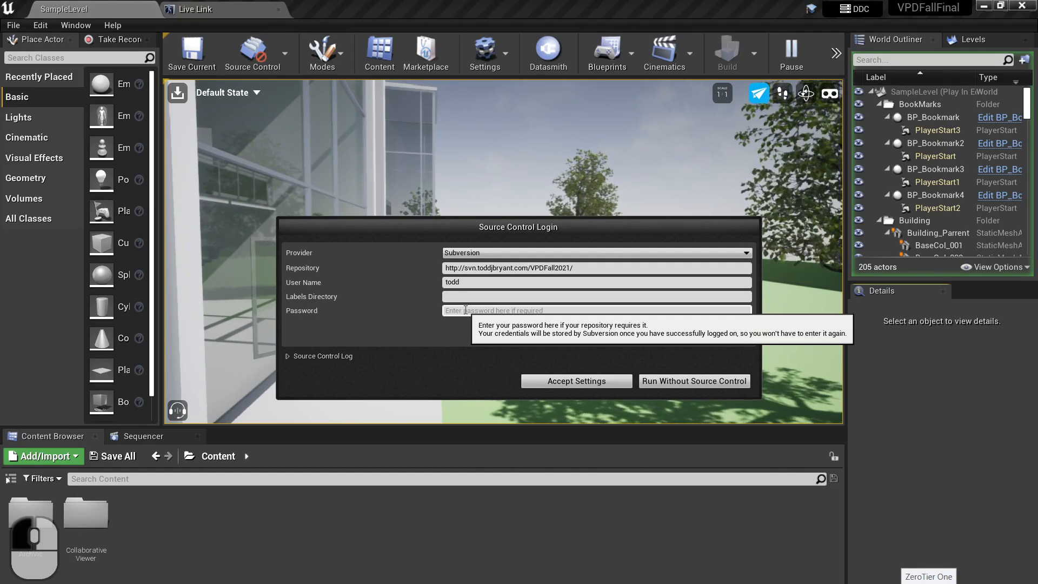
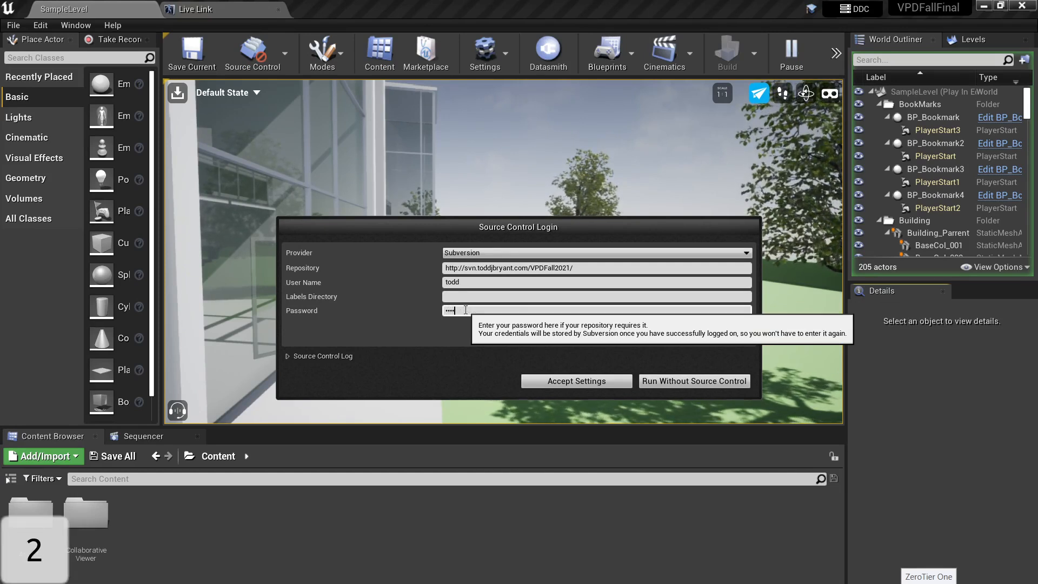
left_click(602, 381)
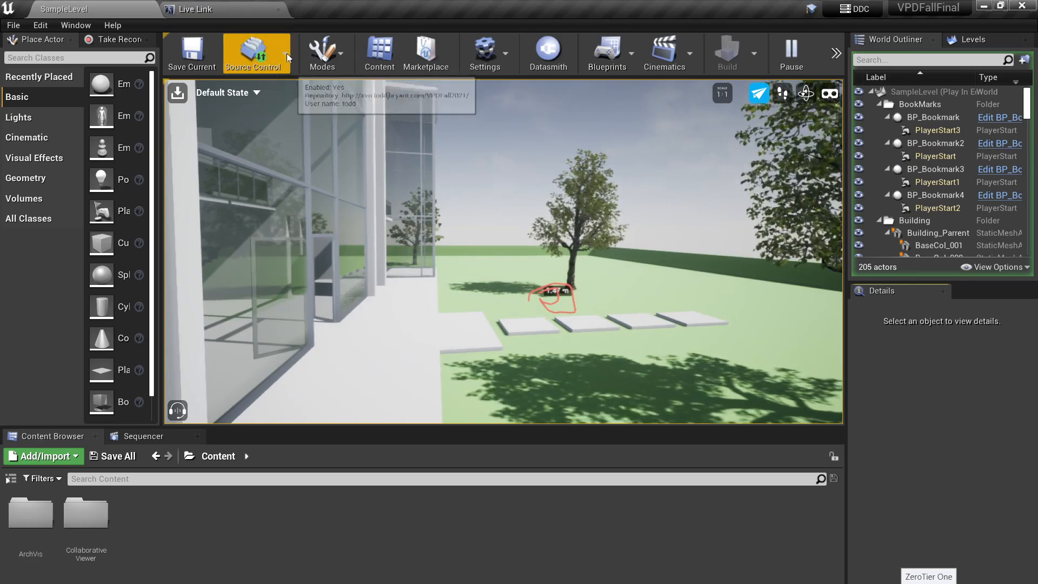
Go to CollaborativeViewer > Blueprints > Commands > Bookmark > BPs and show BP_Bookmark's Source Control options.
double_click(86, 513)
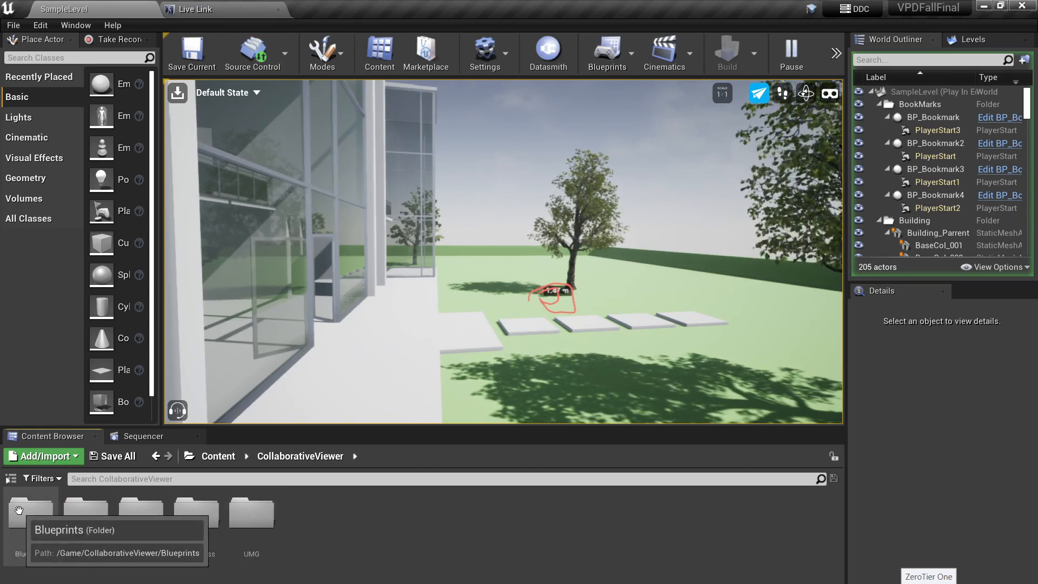
double_click(46, 512)
double_click(47, 512)
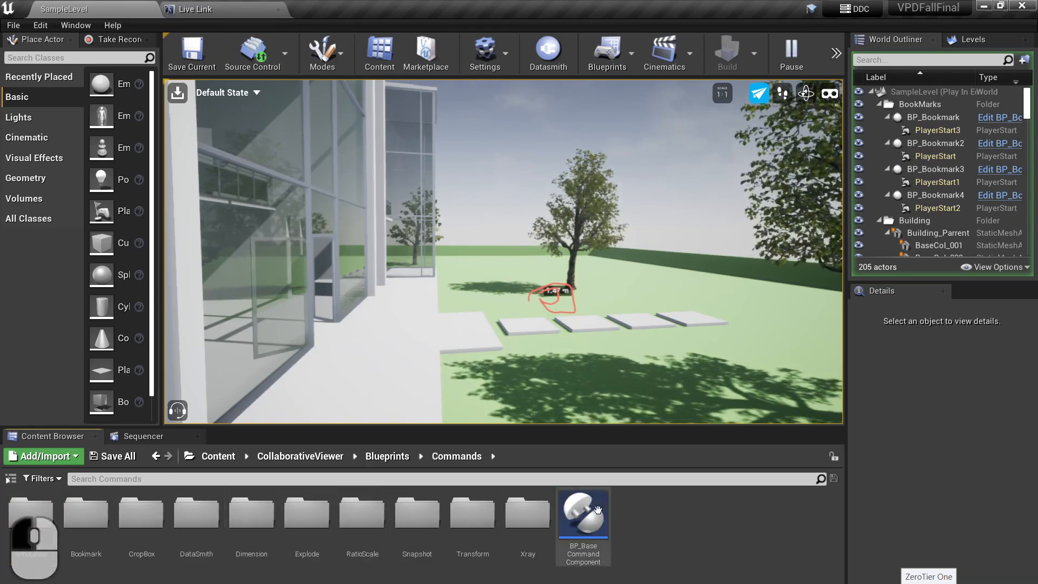
left_click(95, 513)
double_click(95, 514)
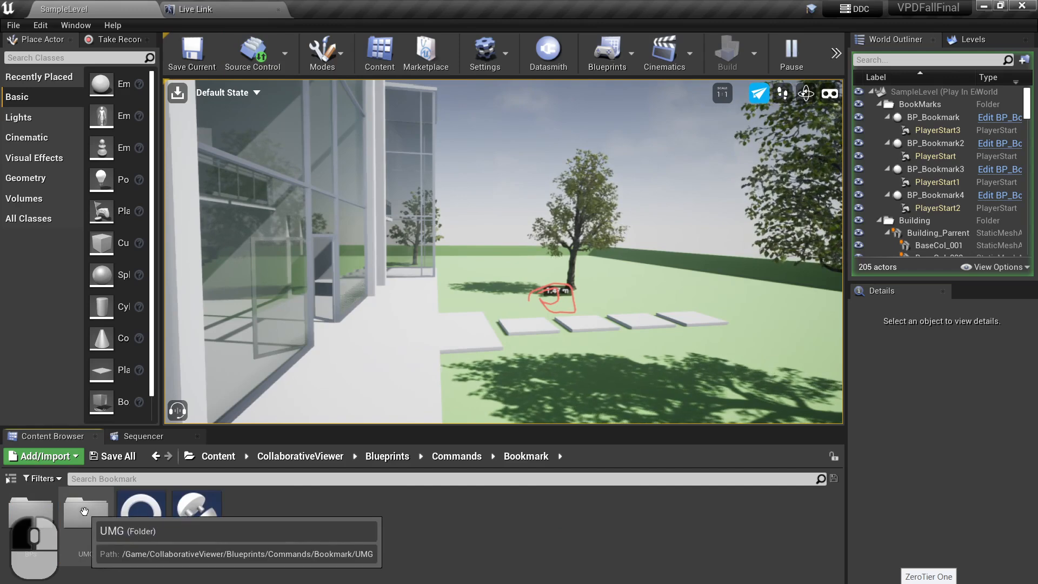
double_click(31, 515)
right_click(32, 515)
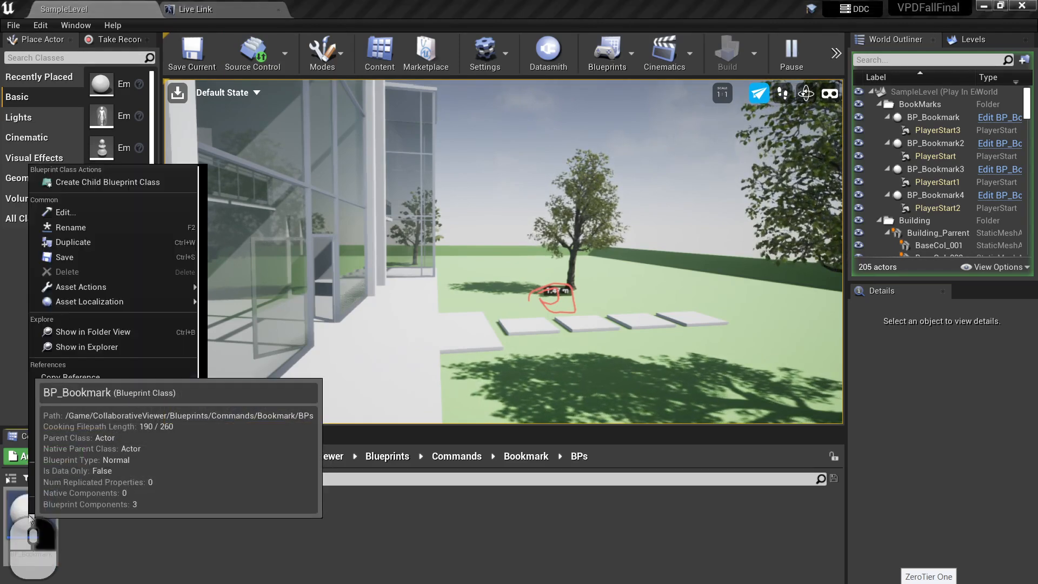
mouse_move(129, 506)
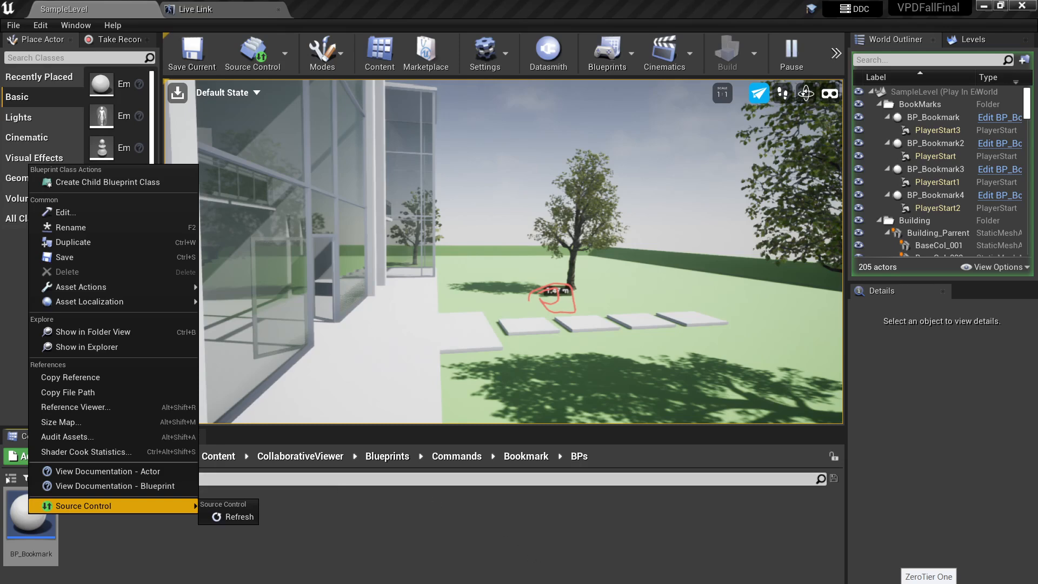
Dismiss the BP_Bookmark menu and check the Wi-Fi connection while the commit uploads.
left_click(542, 549)
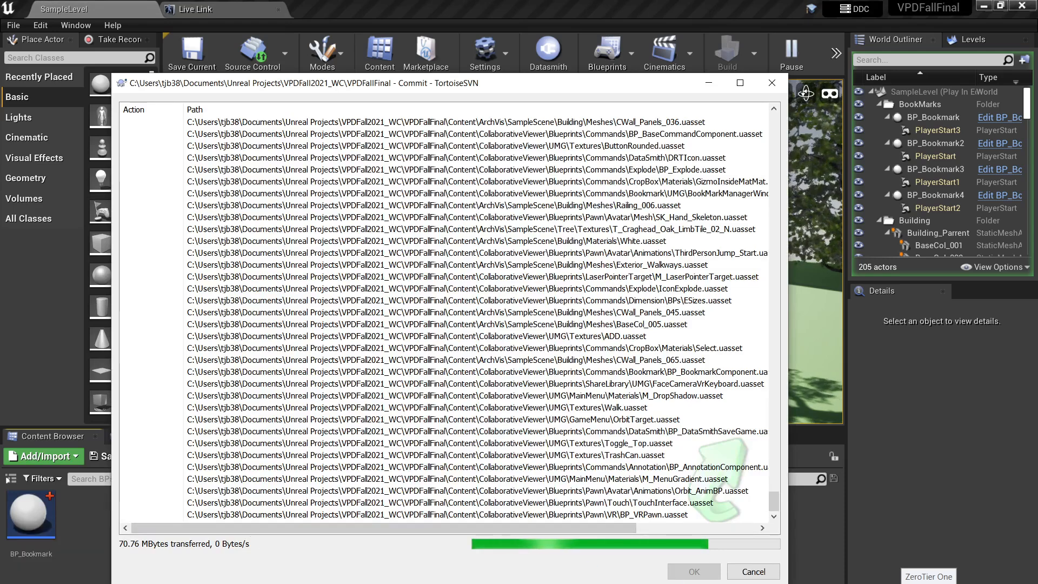
left_click(939, 582)
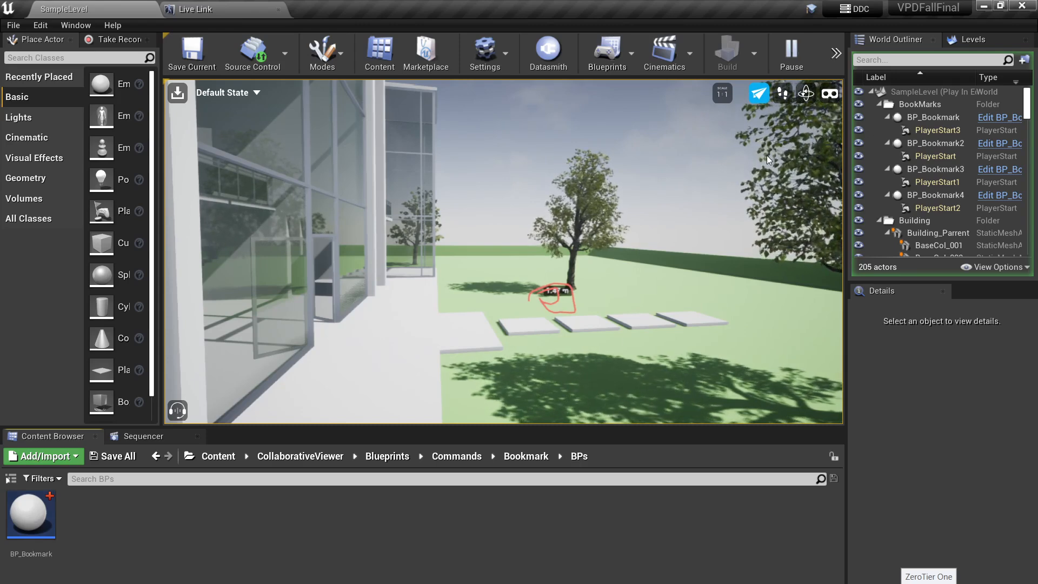
Widen the viewport, stop the play session, and close the Message Log.
left_click_drag(845, 230, 918, 227)
left_click(837, 54)
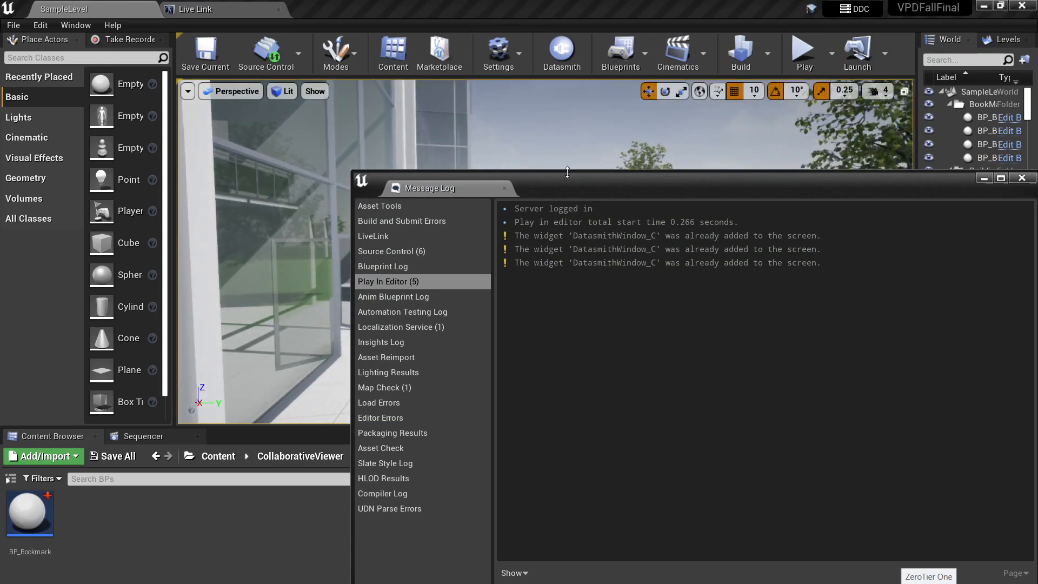
left_click(504, 188)
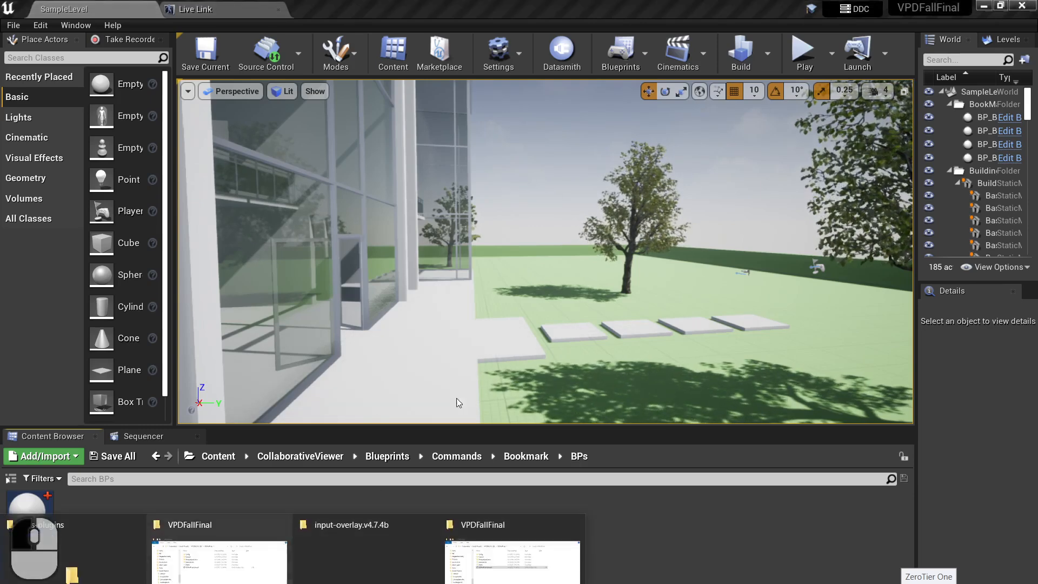
left_click(533, 562)
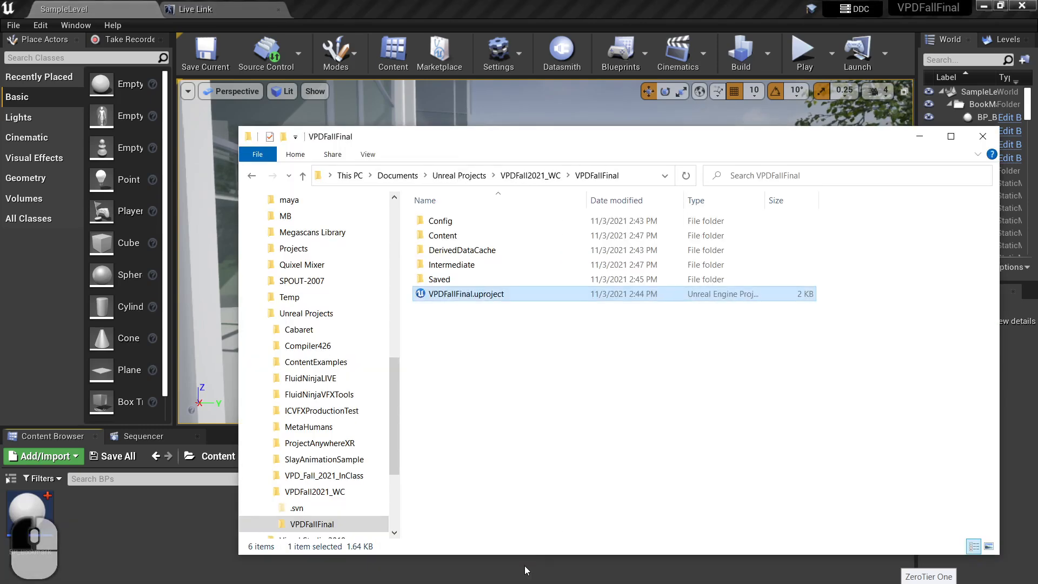
left_click(370, 155)
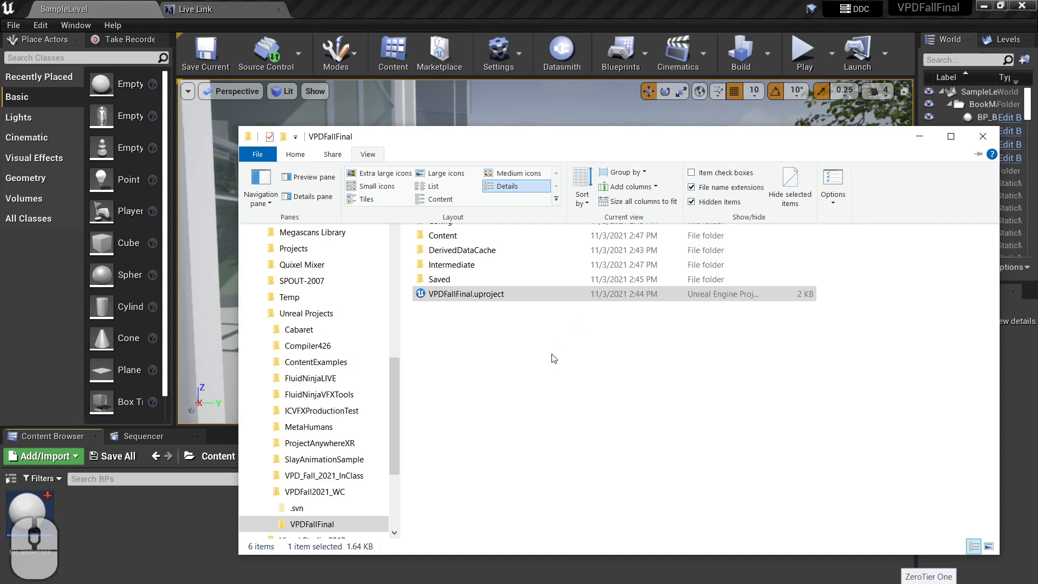
left_click(418, 8)
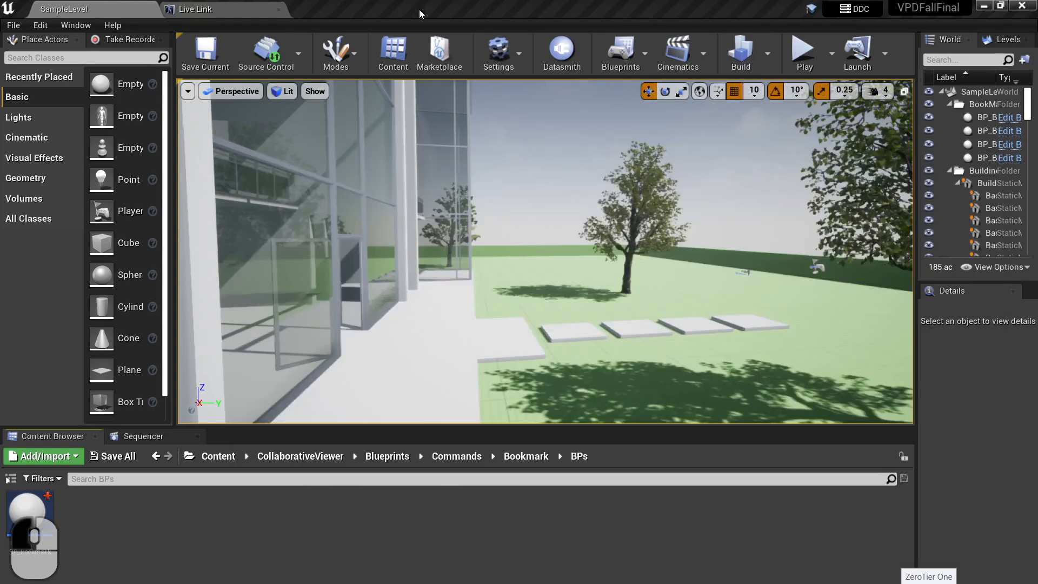
Start the Collaborative Viewer play session with the sky selected, toggling the Viewer Menu open and closed.
left_click(514, 206)
key("space")
key("space")
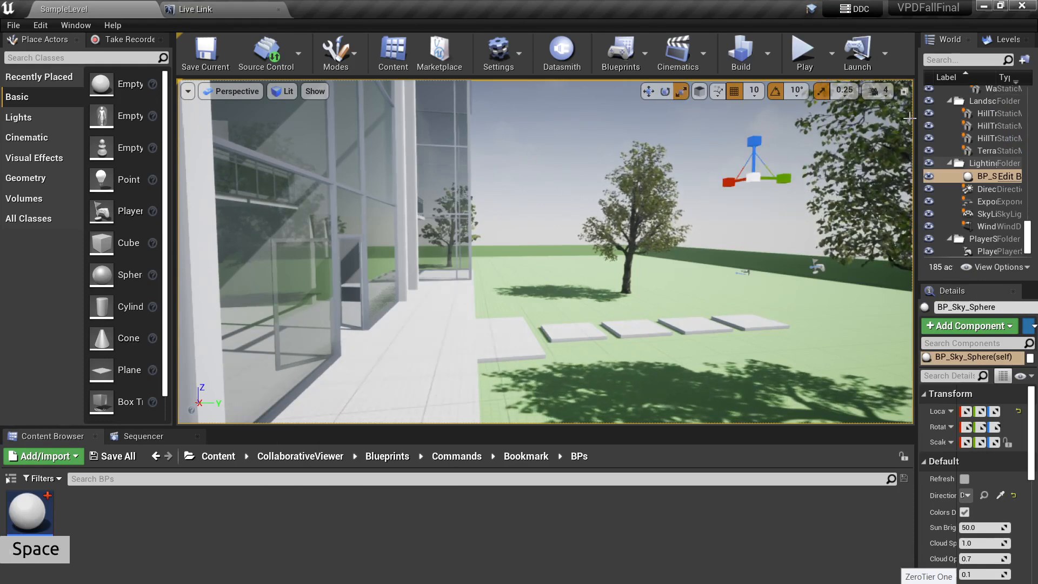
left_click(799, 65)
key("space")
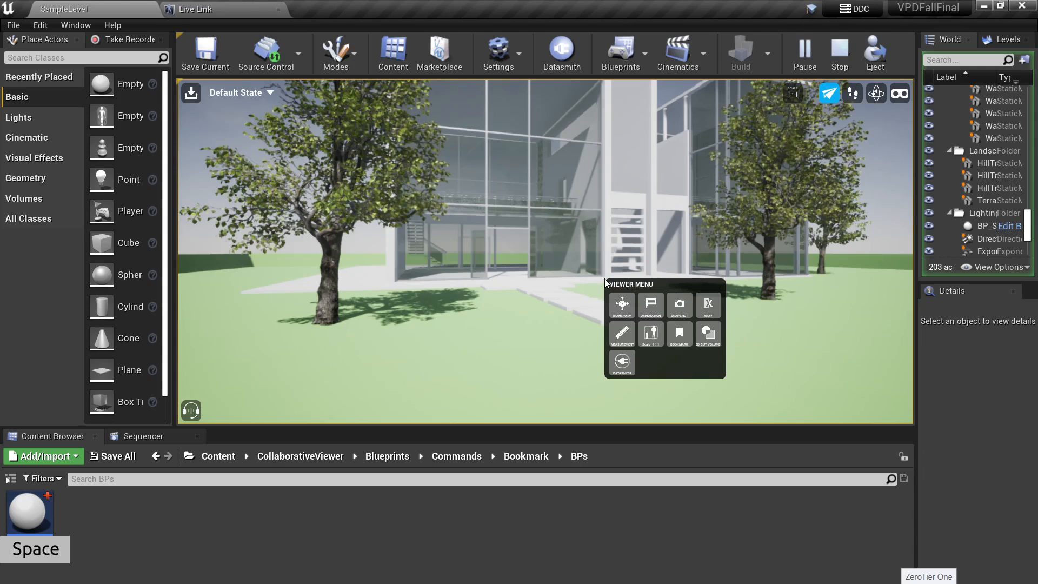
key("space")
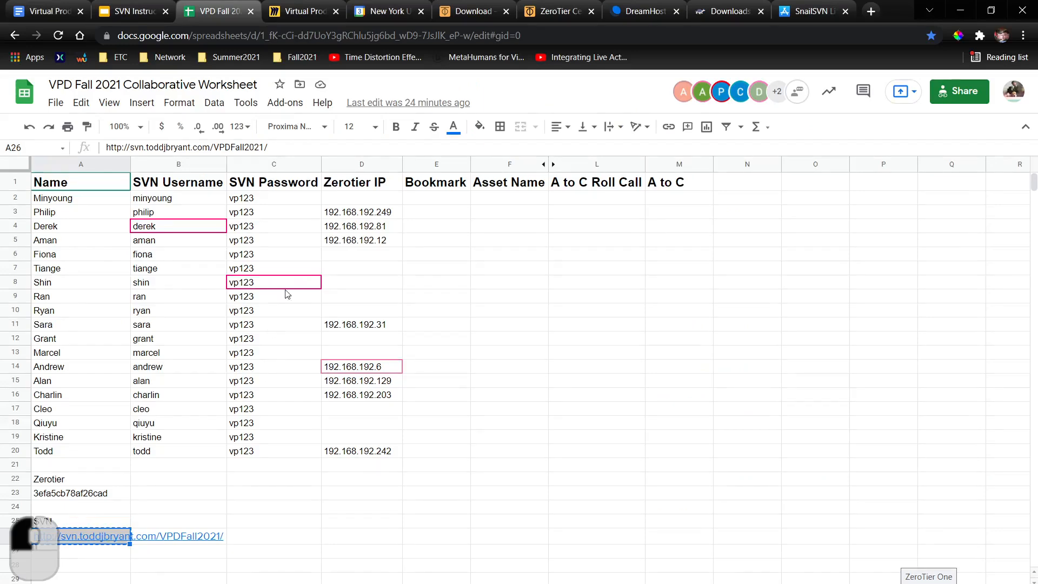
Run a speedtest.net test in a new tab (27 ms ping, 11.62 Mbps download), then close it.
left_click(870, 11)
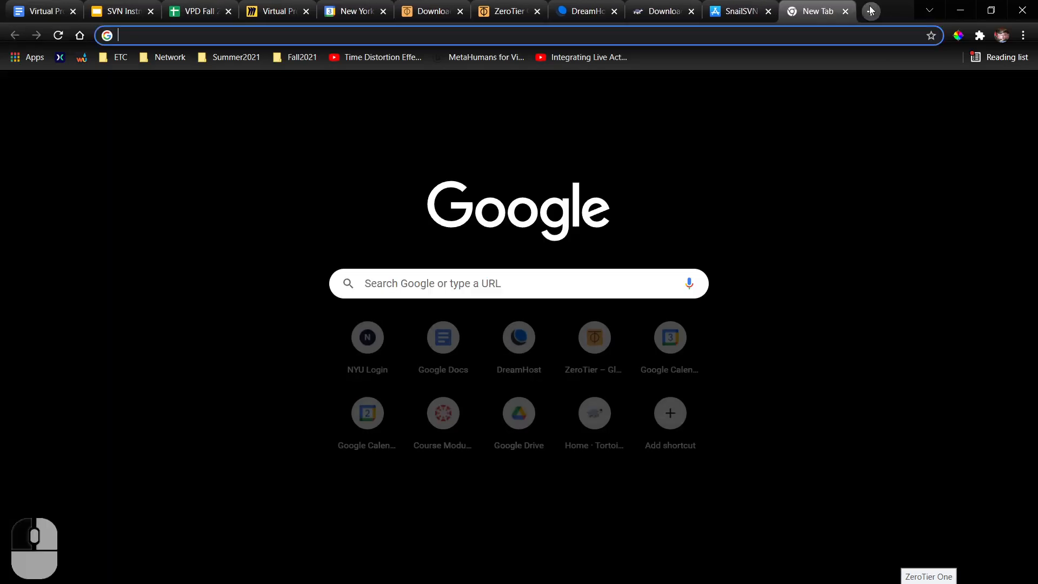
type("speedtest.net")
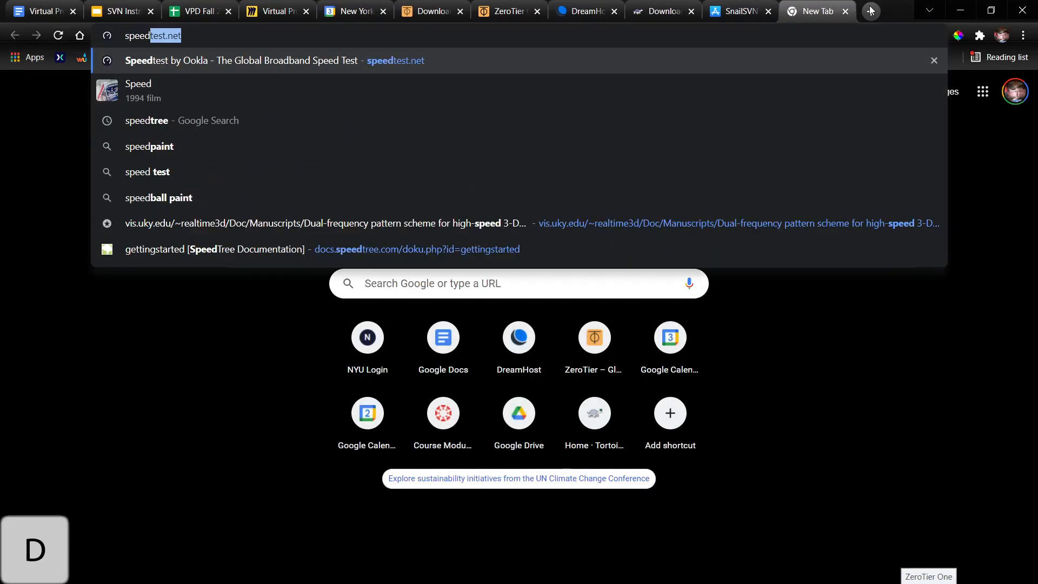
key("Return")
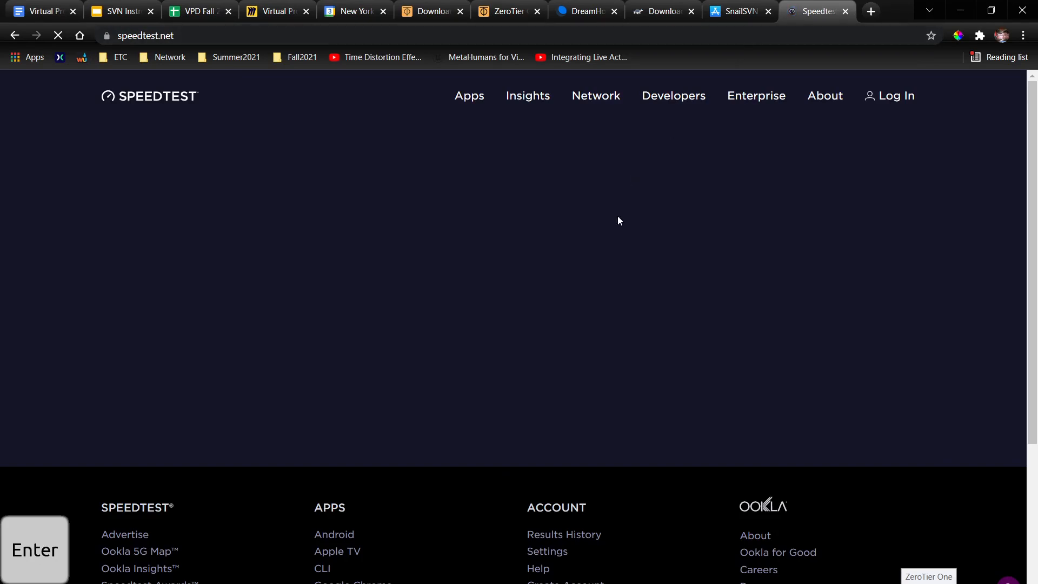
left_click(461, 242)
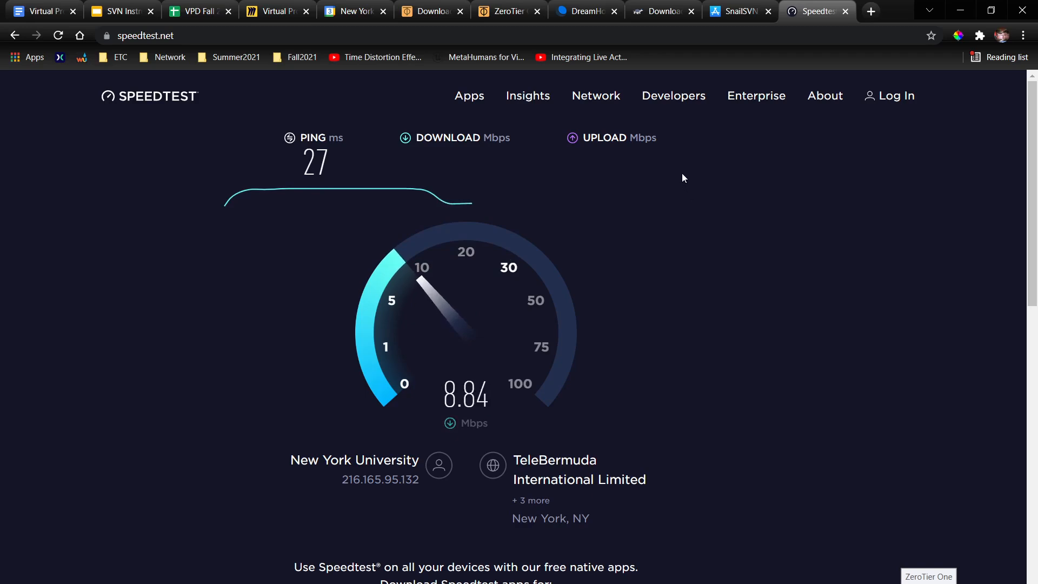
left_click(846, 12)
Dismiss the finished TortoiseSVN commit report for revision 1 with 455 items added.
left_click(960, 10)
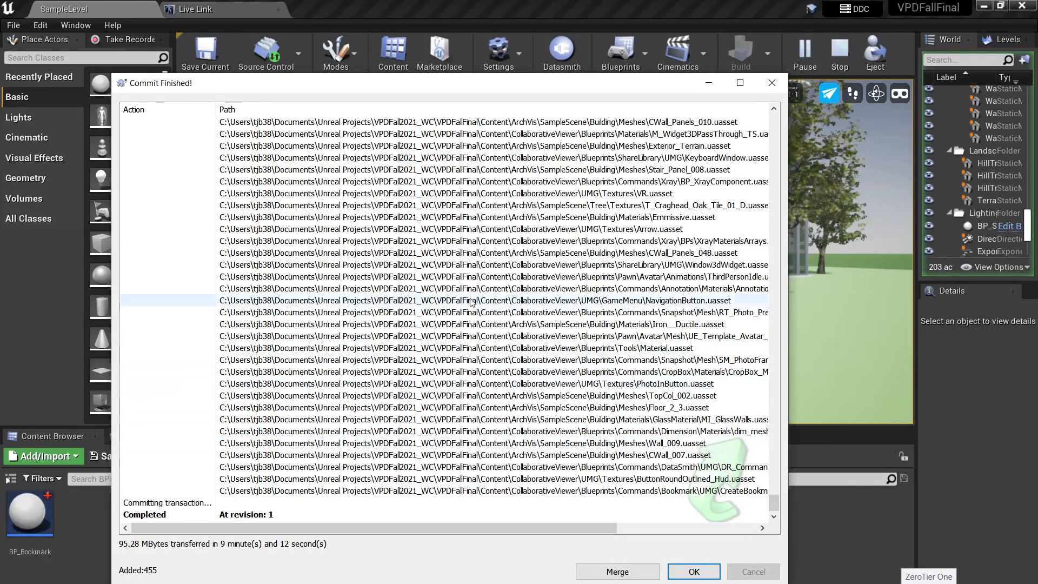
scroll(523, 371, "down", 2)
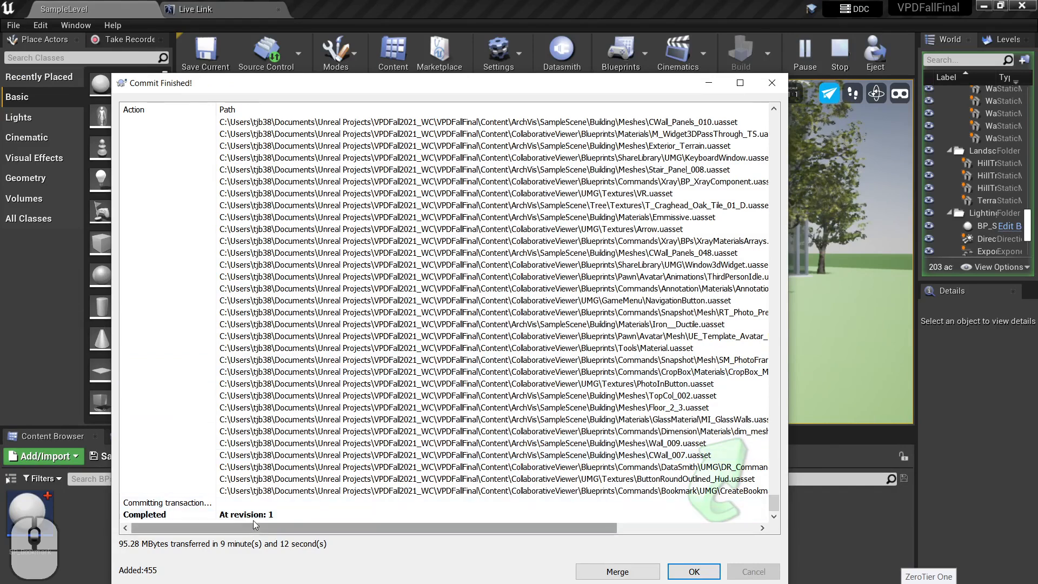
left_click(696, 572)
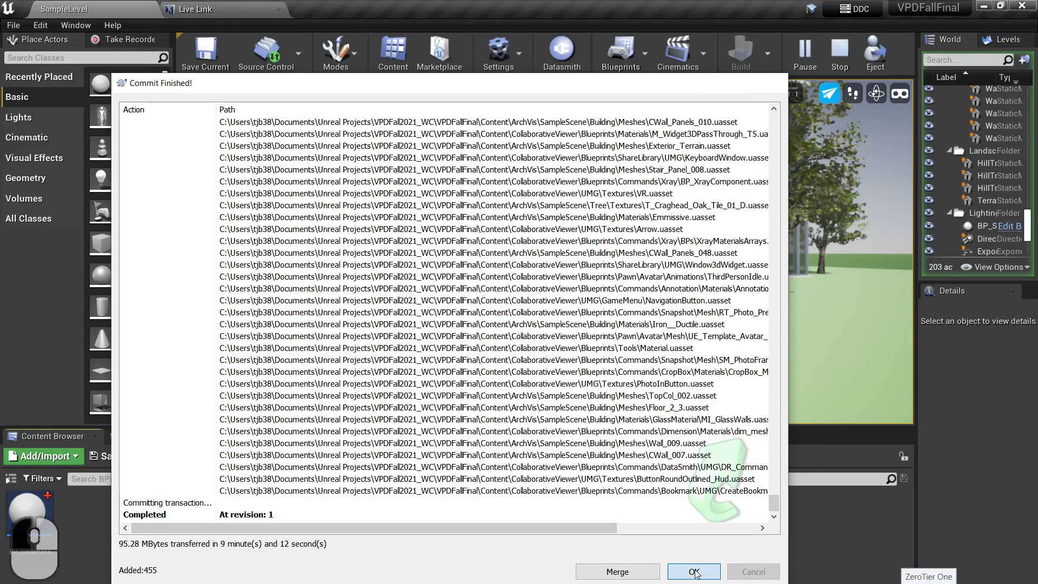
Minimize Unreal and bring up the SVN context menu in the VPDFallFinal Explorer folder.
left_click(983, 7)
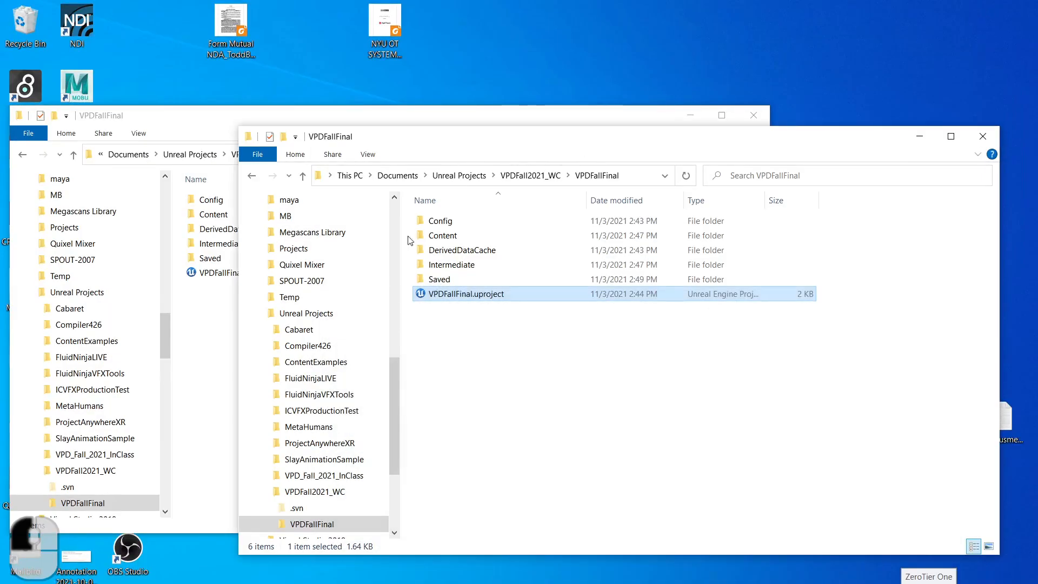
left_click(504, 344)
right_click(496, 335)
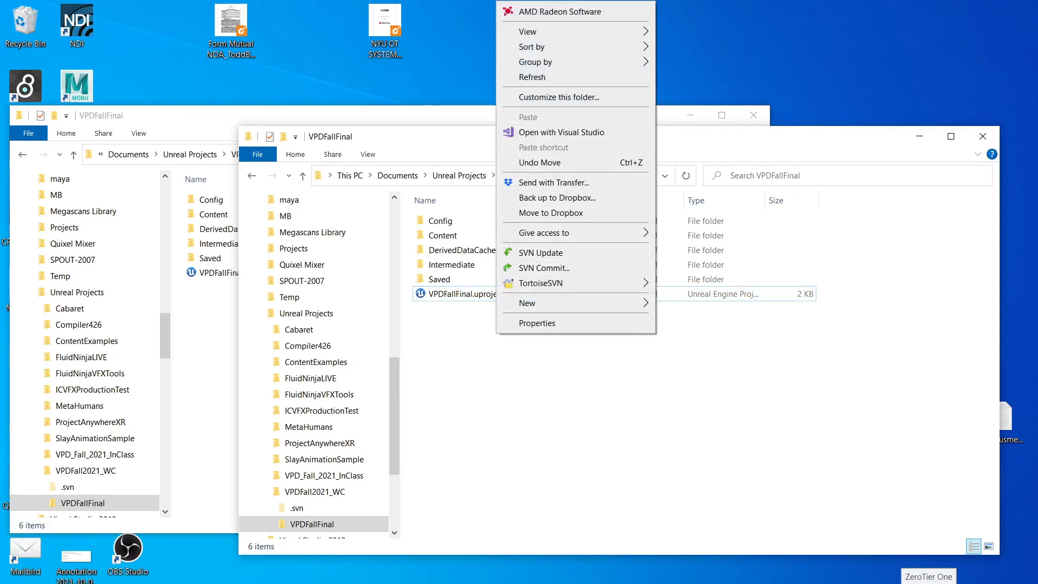
left_click(417, 583)
left_click(481, 575)
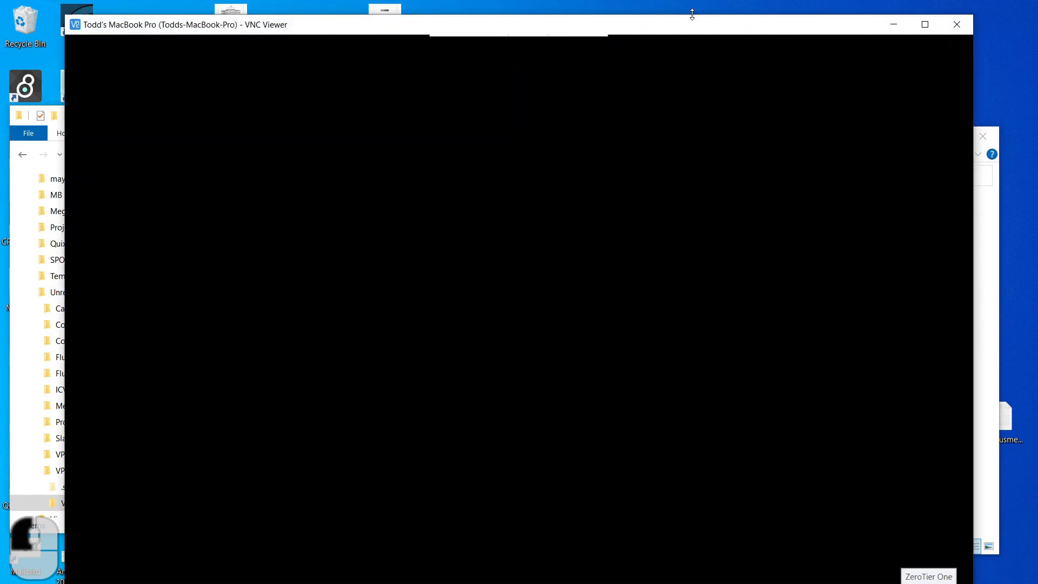
left_click_drag(693, 21, 726, 42)
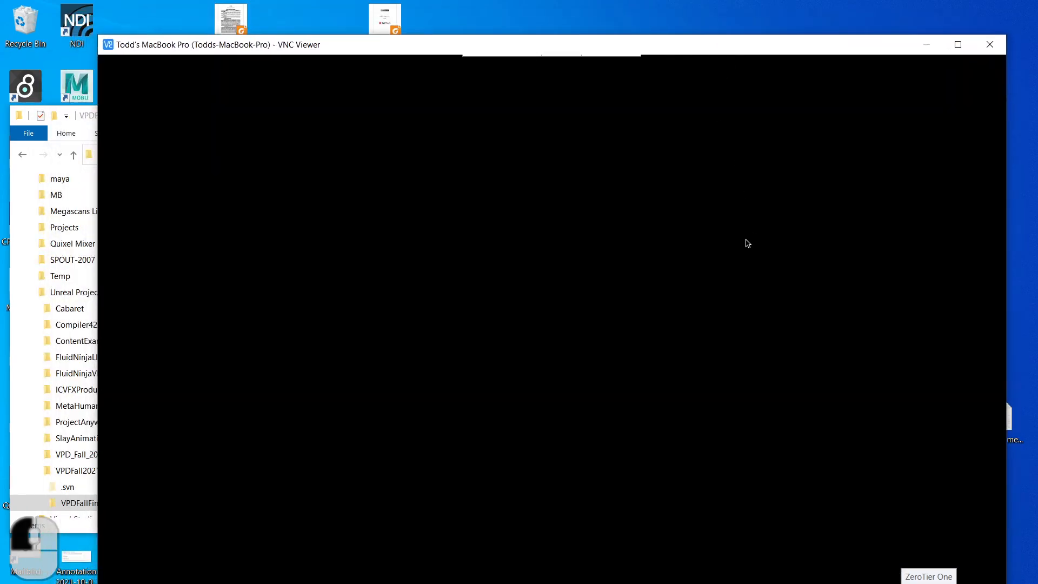
left_click_drag(381, 53, 412, 31)
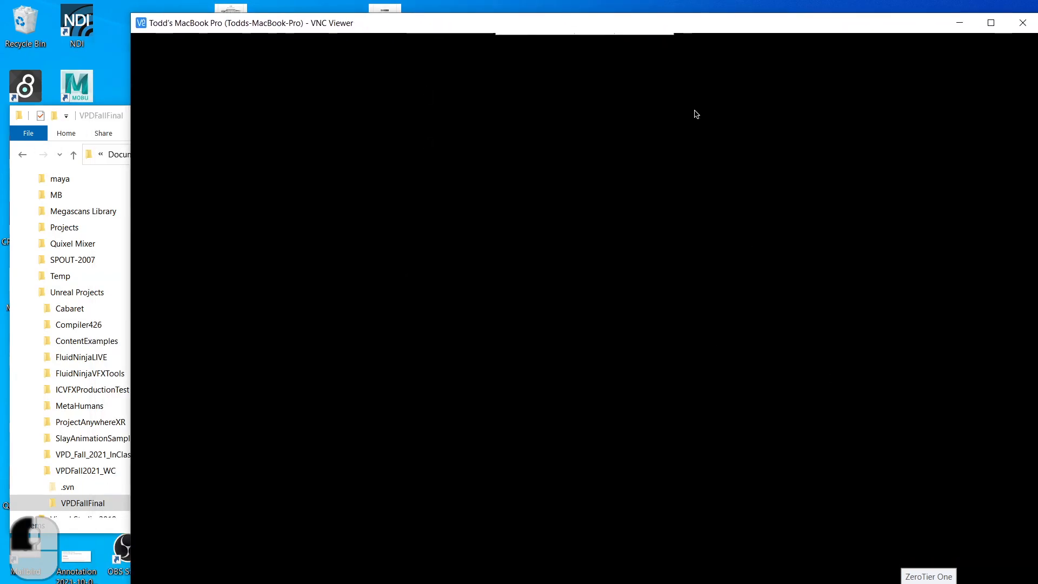
left_click_drag(708, 24, 667, 33)
key("Tab")
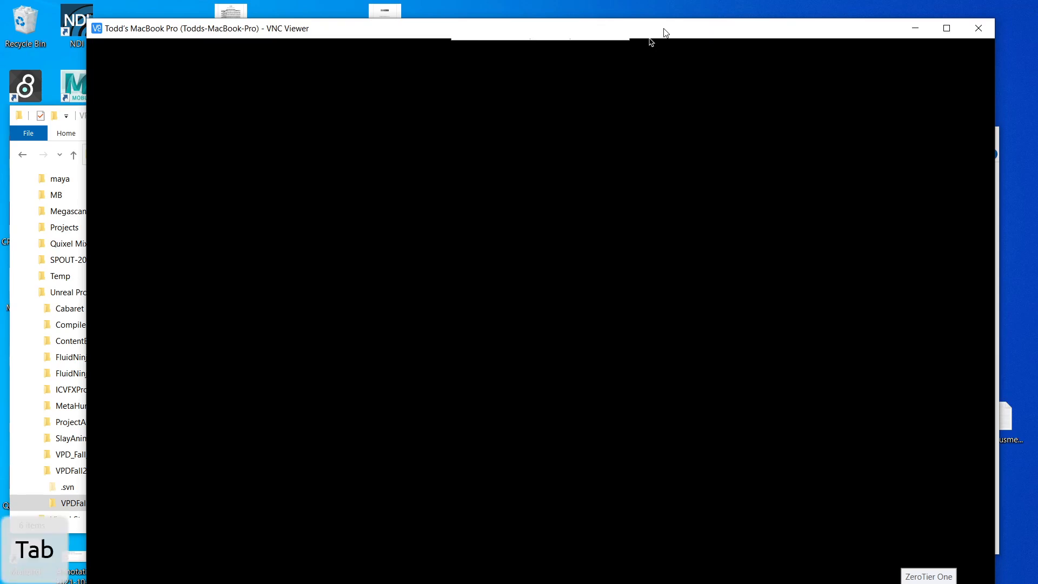
key("alt")
mouse_move(472, 41)
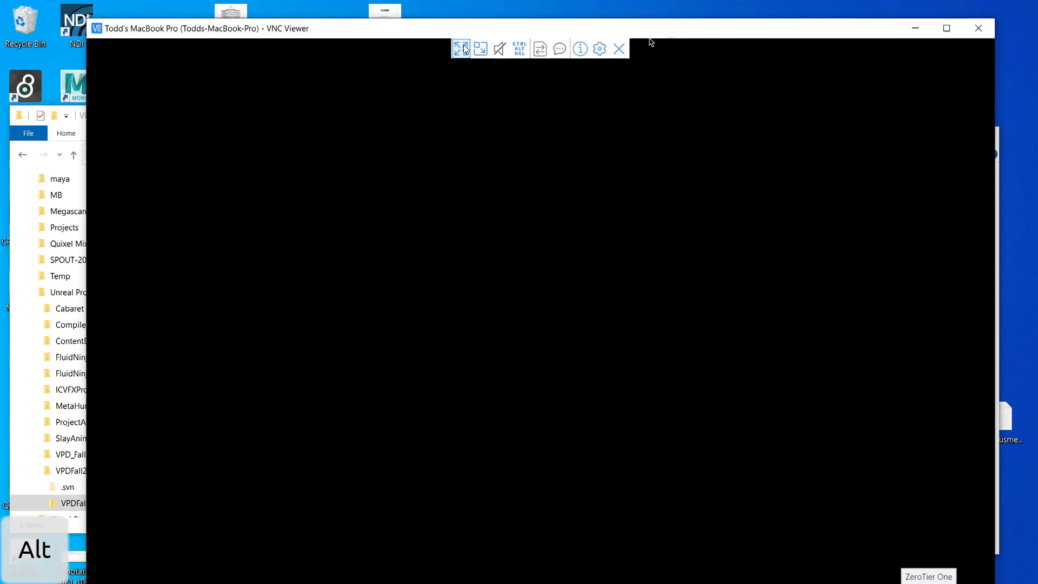
left_click(518, 48)
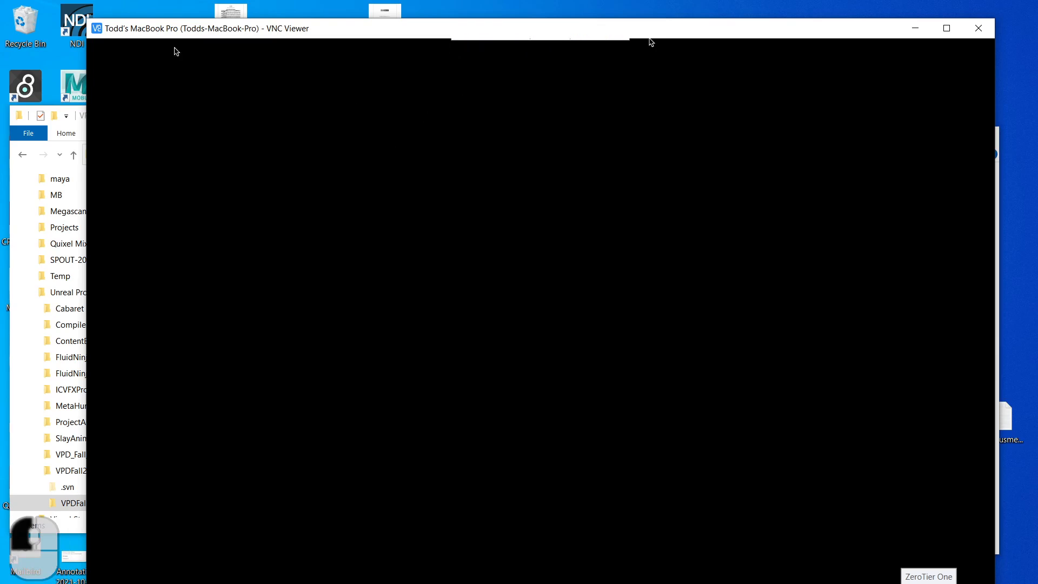
left_click(915, 28)
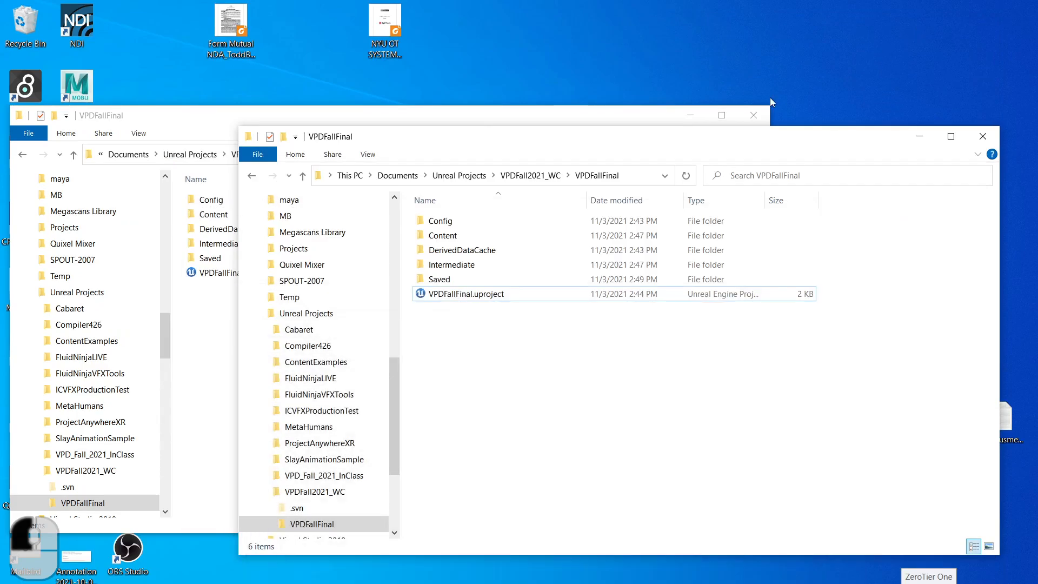
right_click(461, 381)
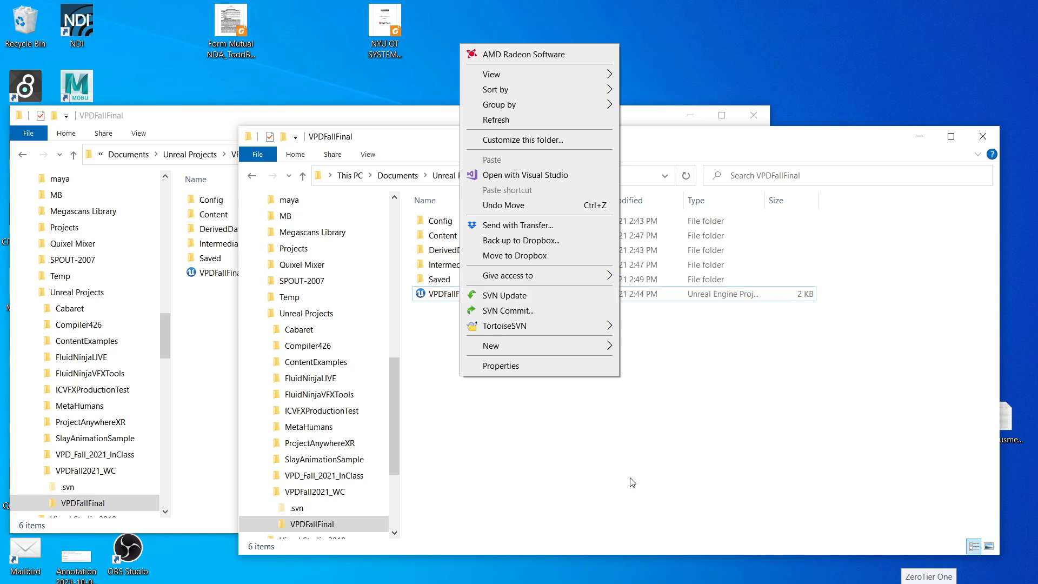
left_click(579, 422)
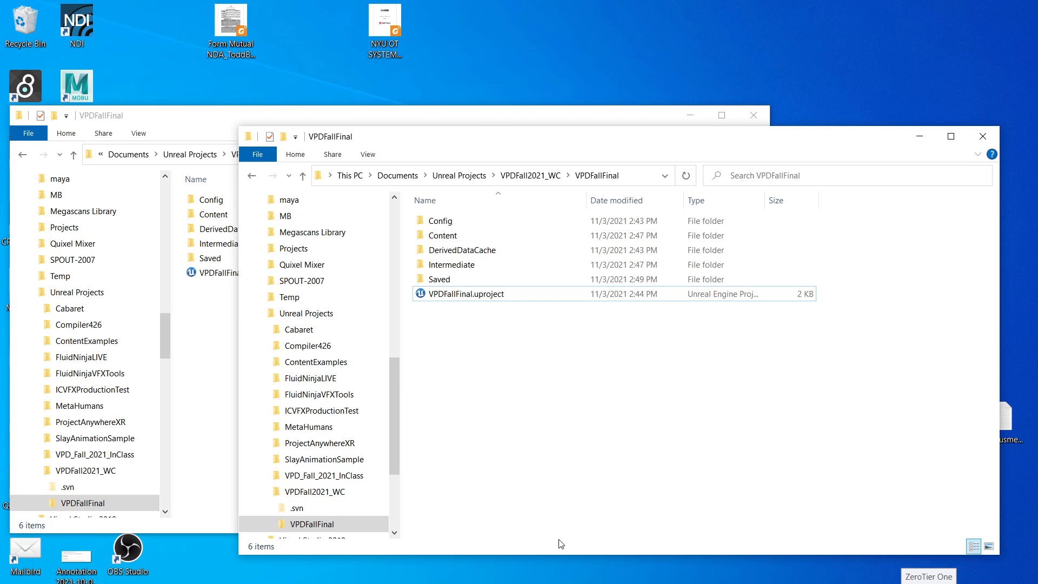
mouse_move(417, 574)
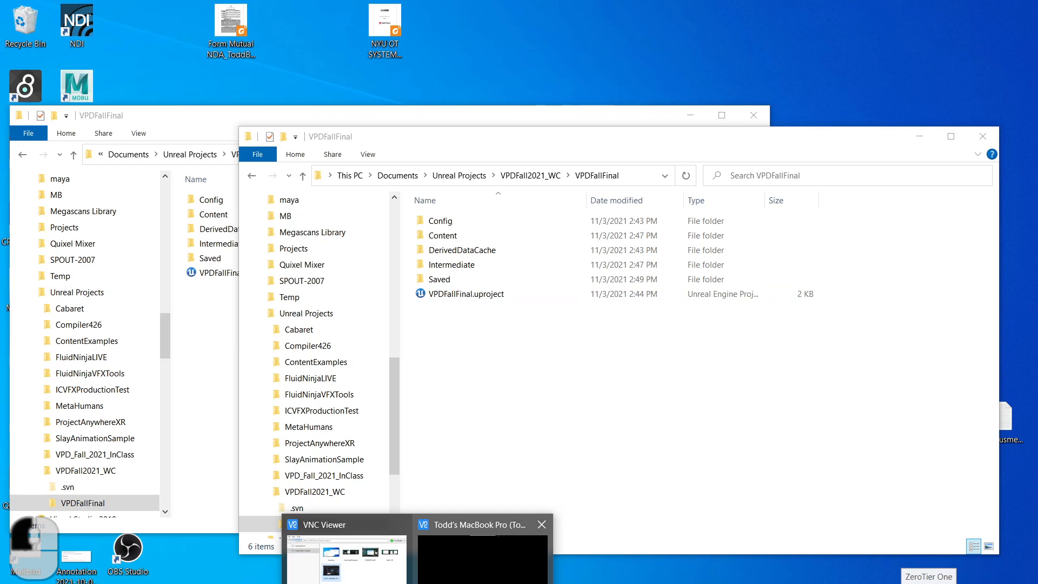
Run SVN Update on the Mac's VPDFALL folder, entering the SVN username and password.
left_click(511, 562)
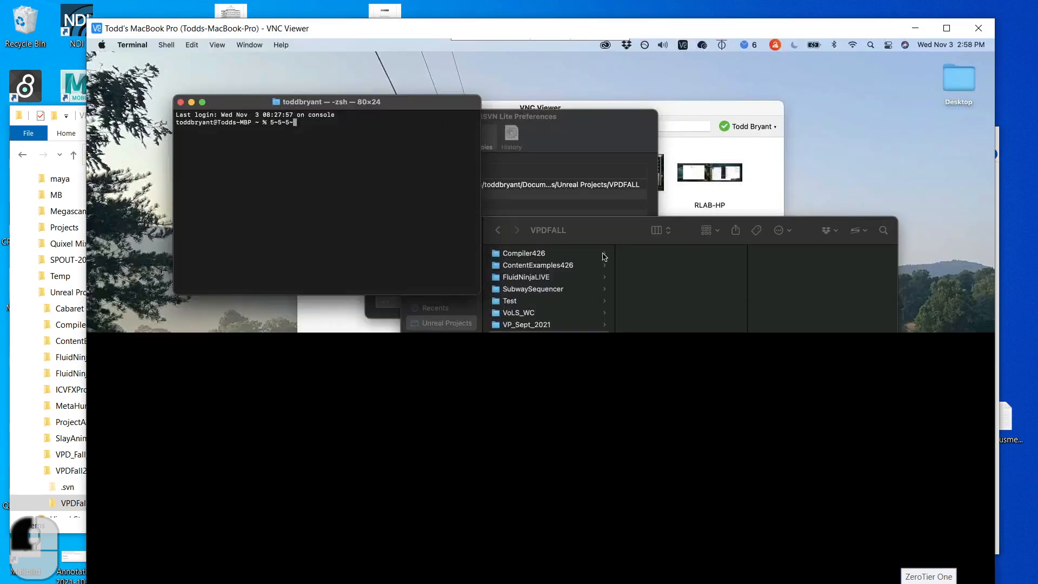
right_click(670, 289)
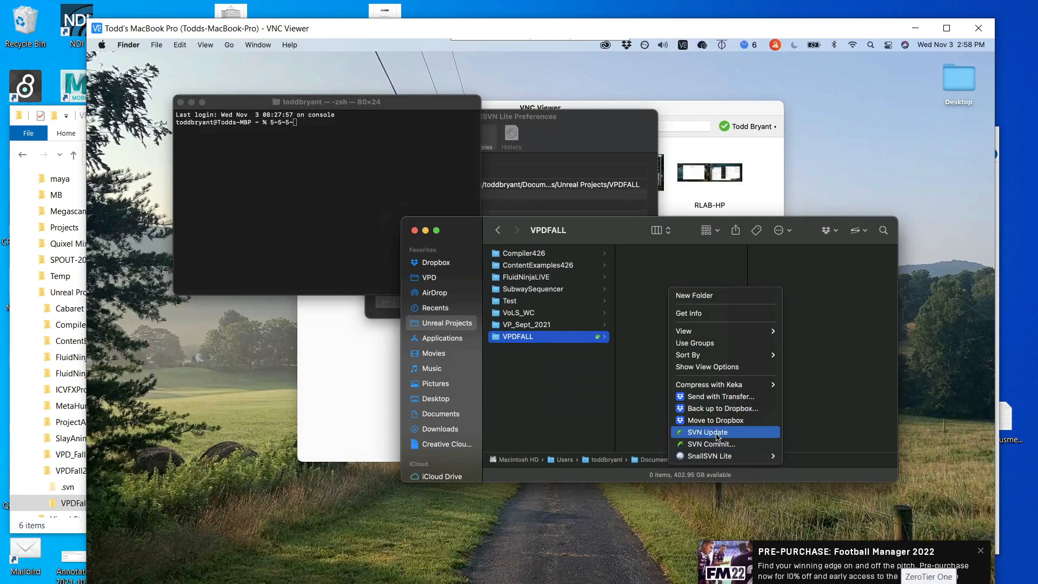
left_click(716, 432)
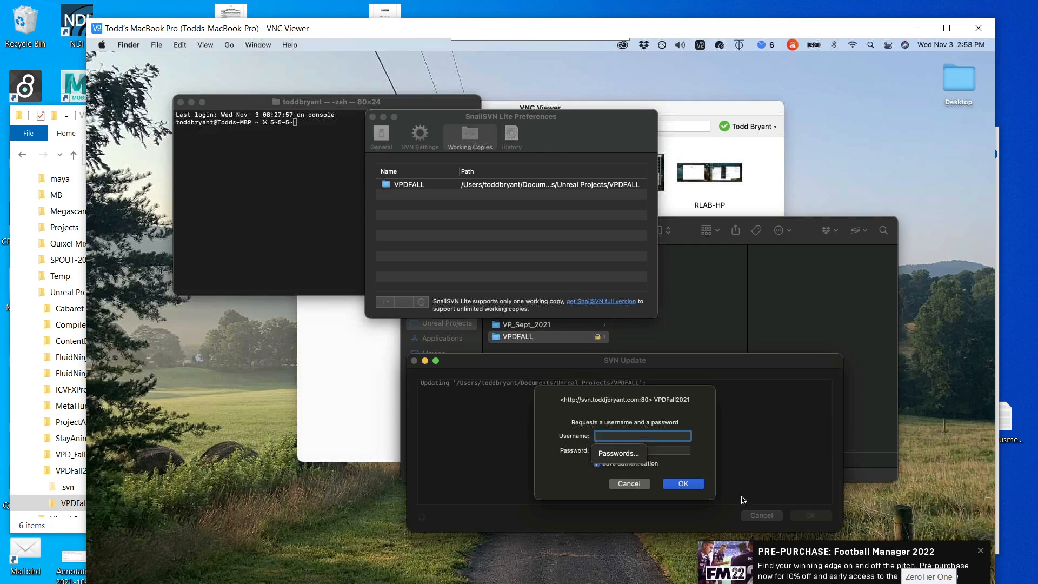
type("todd")
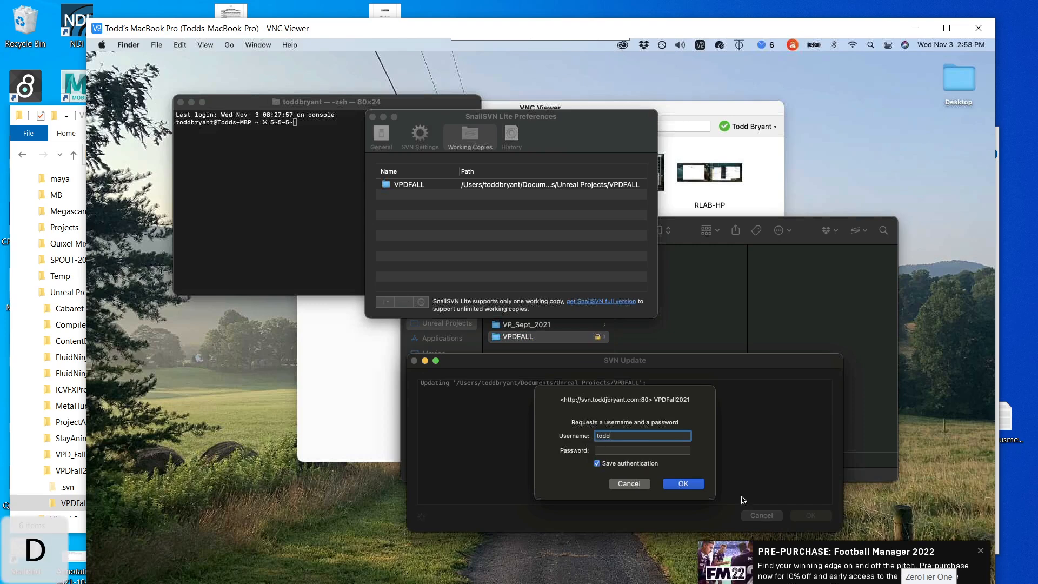
key("Tab")
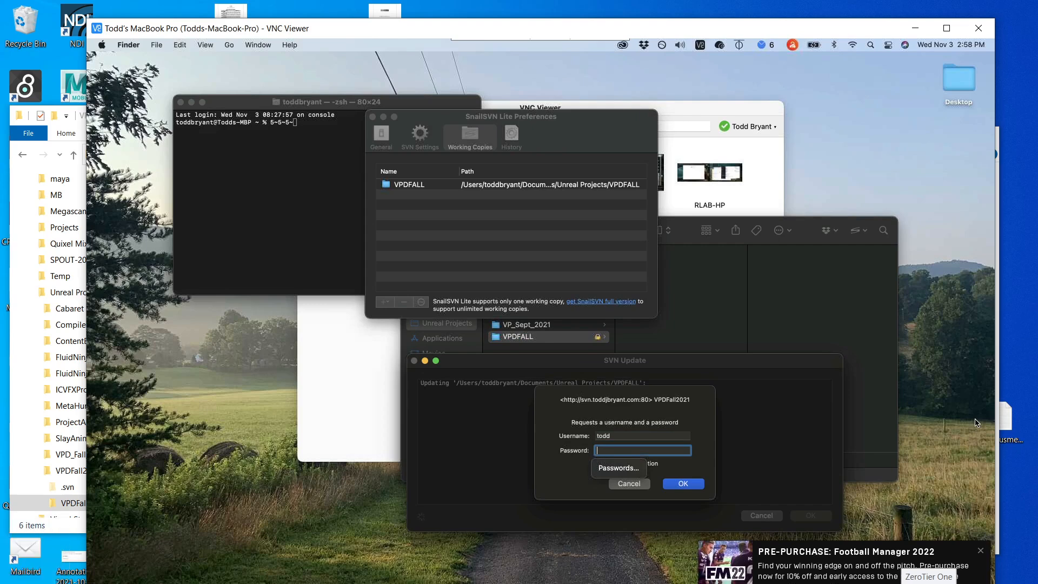
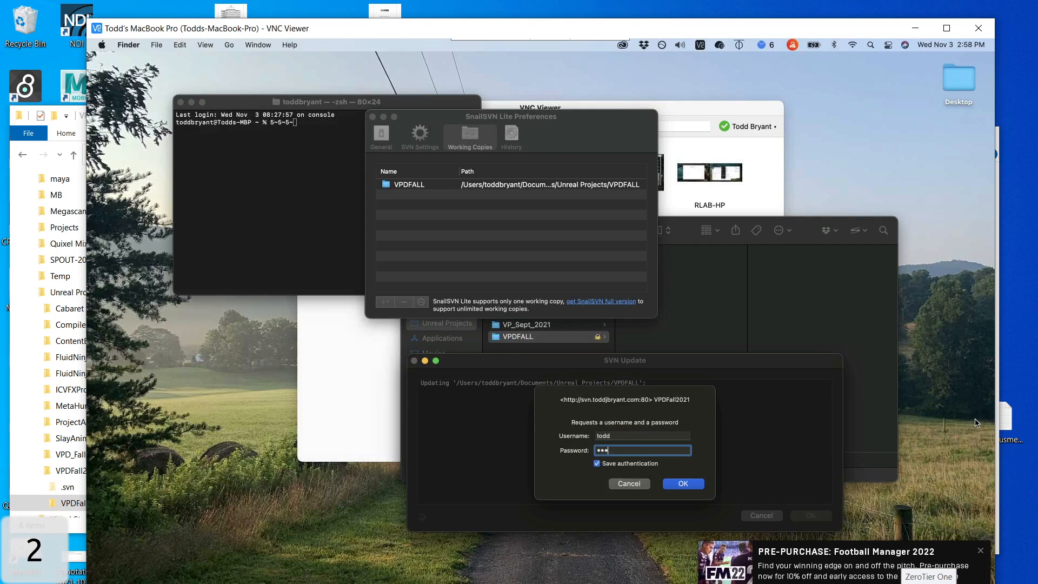
left_click(683, 484)
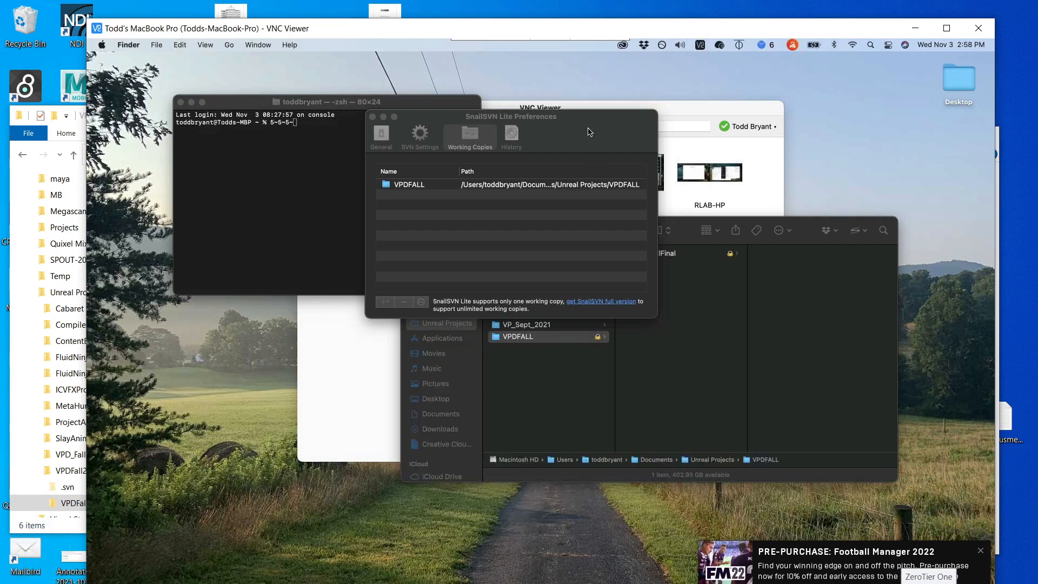
Run SVN Update again on VPDFALL so it and VPDFallFinal show as up to date.
left_click_drag(588, 124, 392, 175)
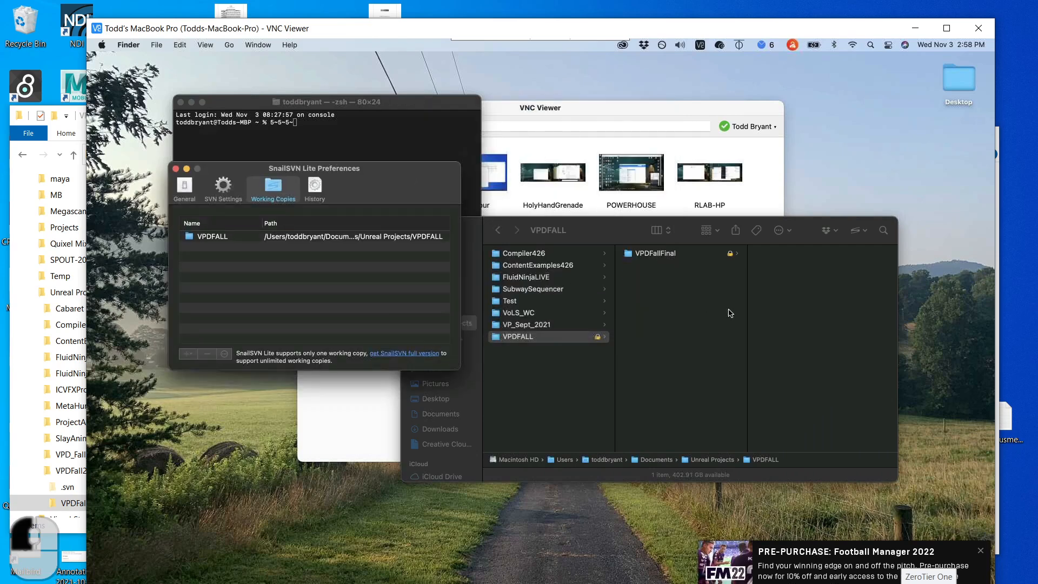
right_click(664, 282)
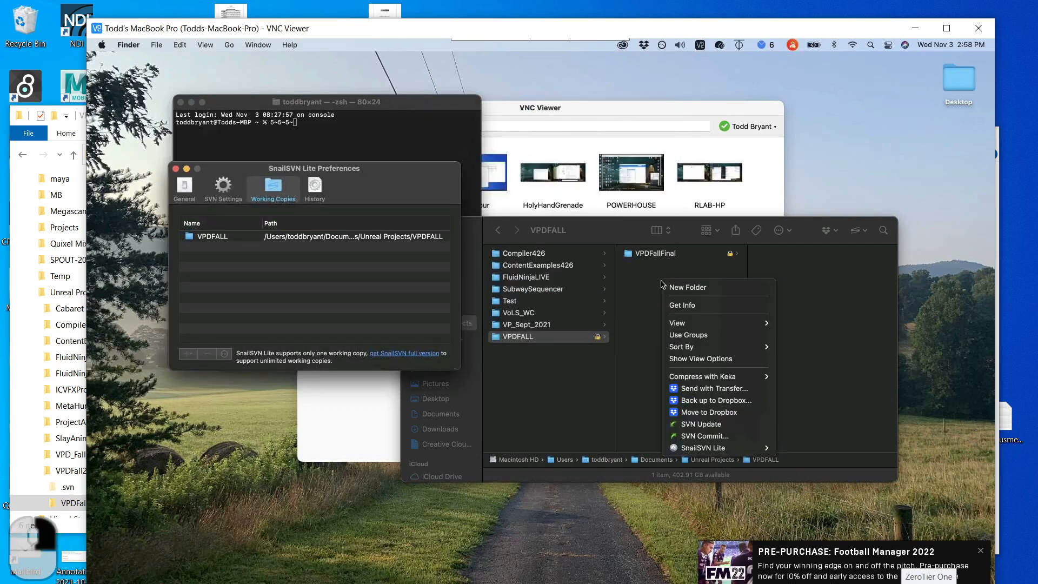
left_click(713, 428)
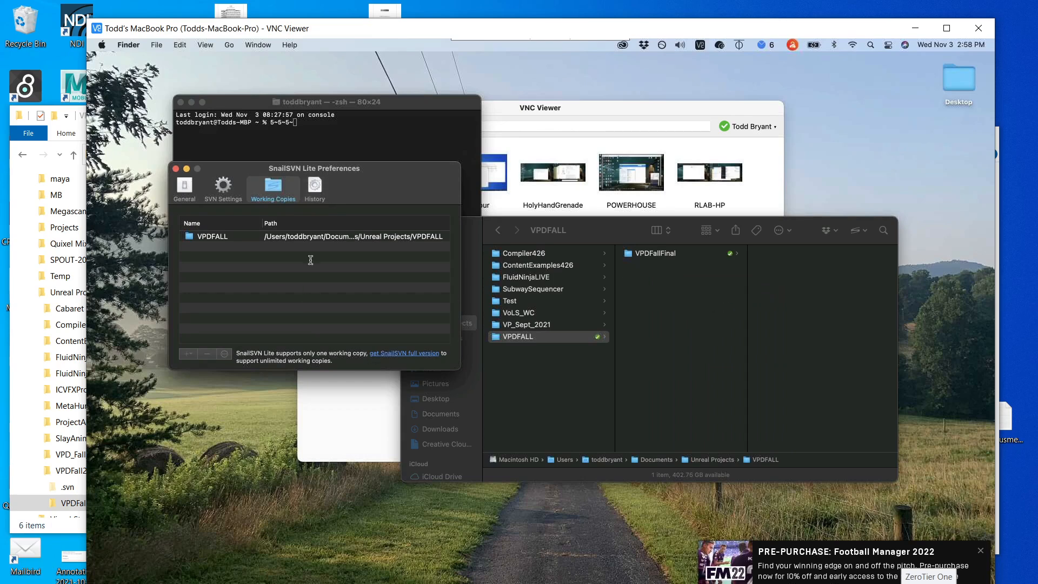
Browse the SnailSVN preferences' History, SVN Settings and General tabs.
left_click(314, 188)
left_click(215, 195)
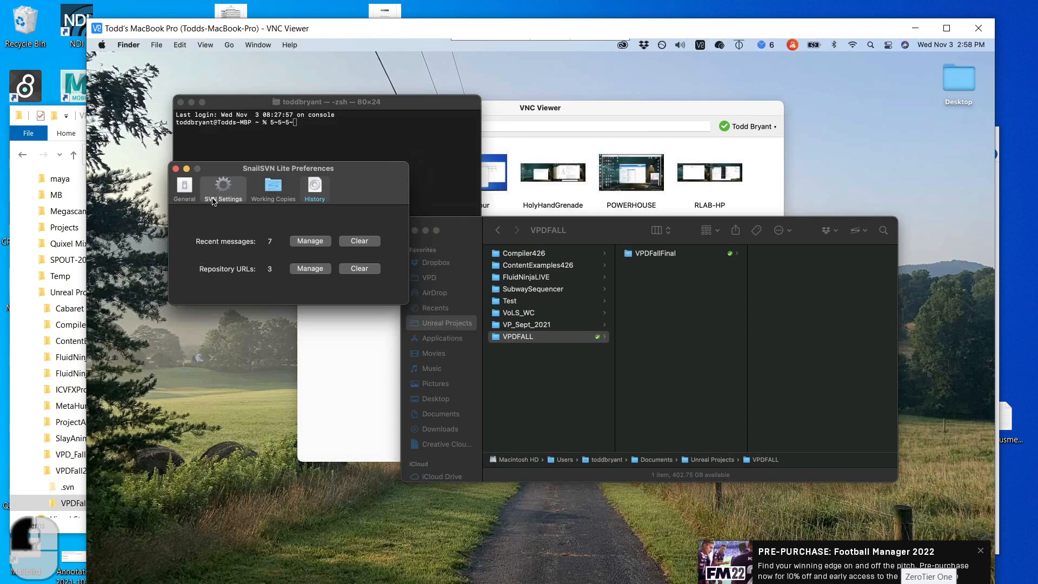
left_click(182, 186)
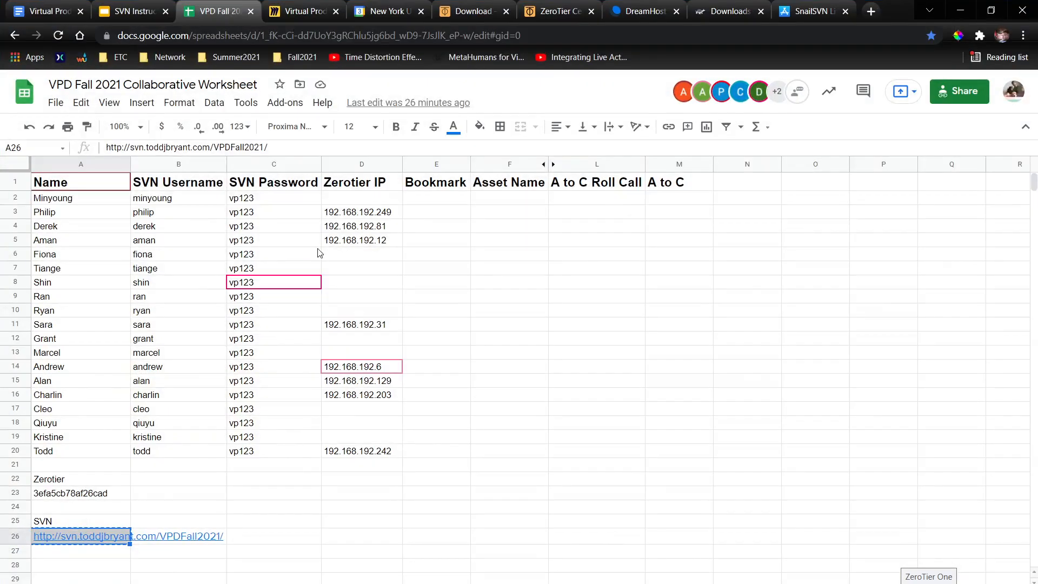
Find the 'Installing SnailSVN on a Mac' slide in the SVN Instructions deck, then return to the Mac session.
left_click(134, 11)
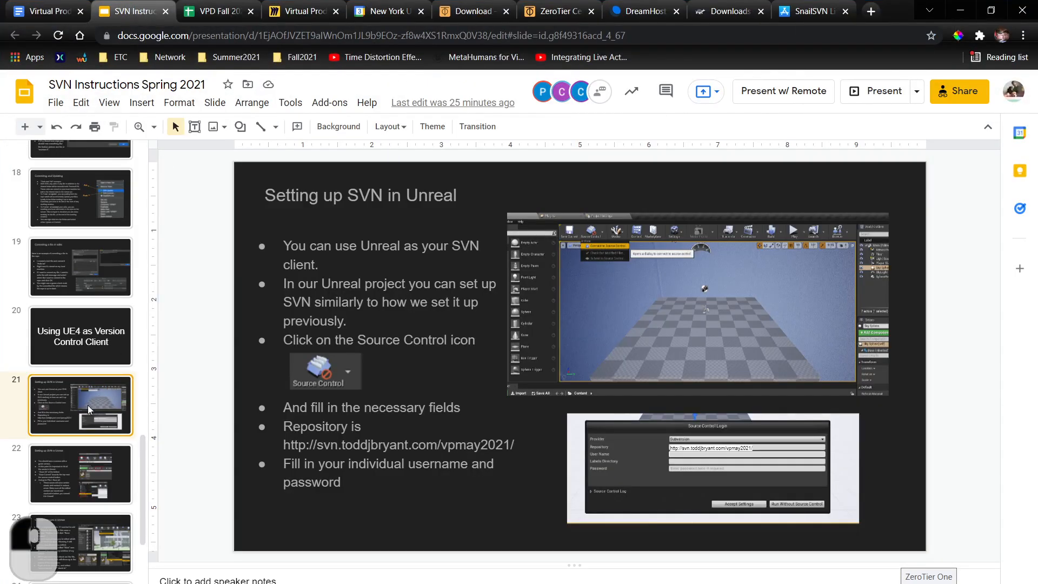
left_click(85, 272)
left_click(83, 199)
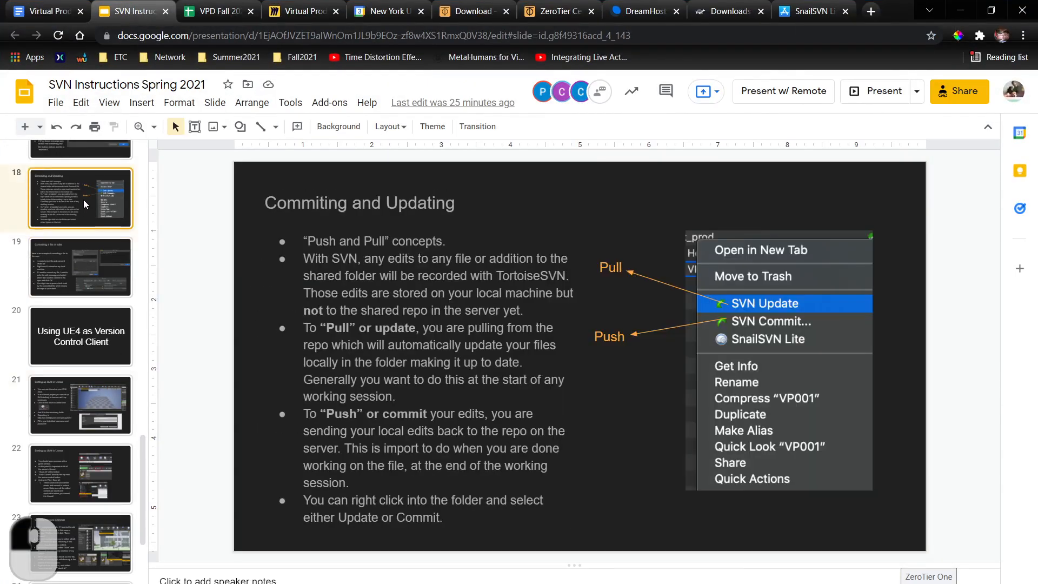
scroll(83, 200, "up", 5)
left_click(83, 262)
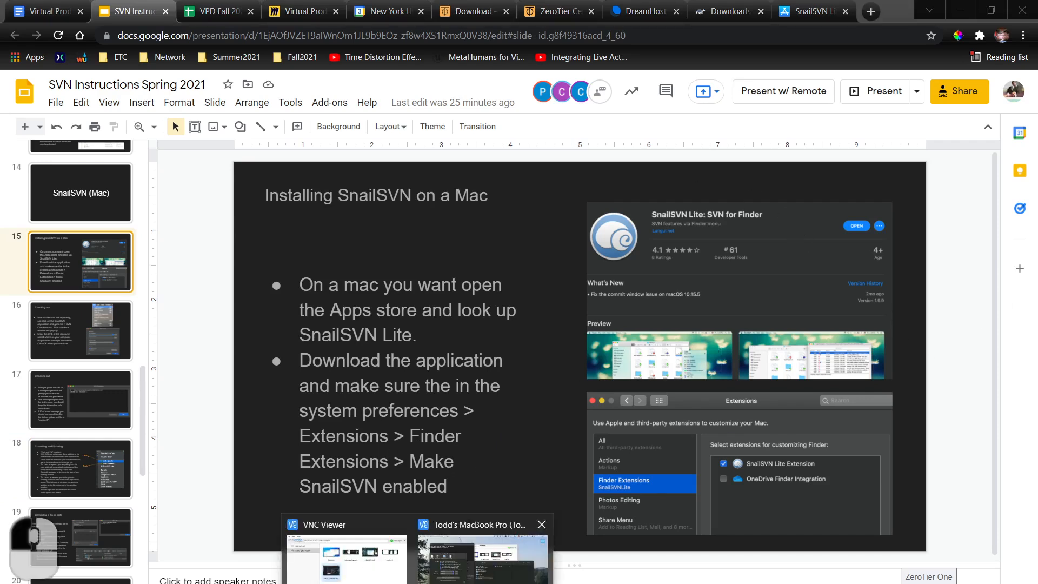
left_click(484, 546)
mouse_move(989, 298)
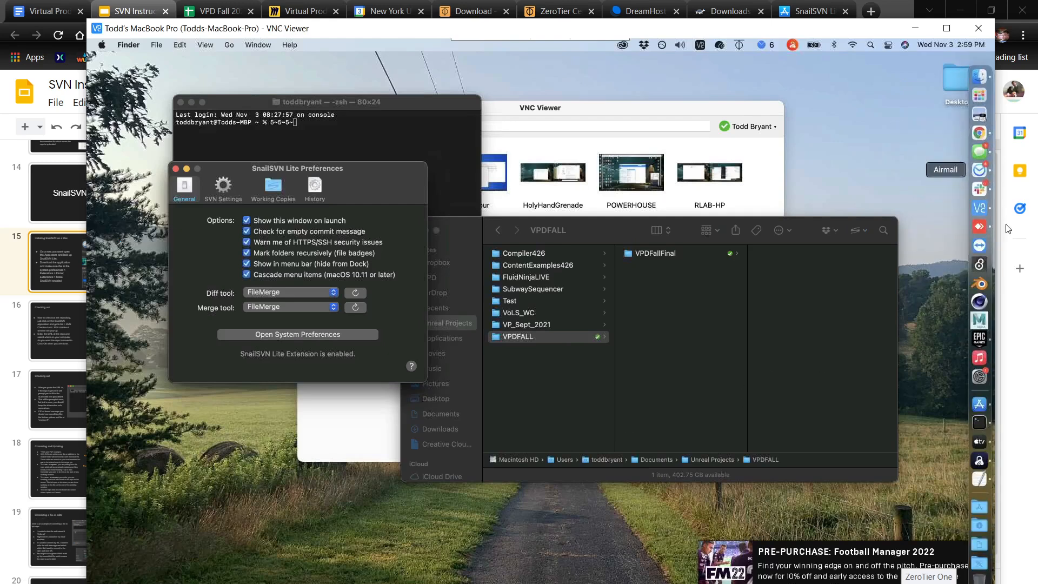
Open the Privacy tab of the Mac's Security & Privacy preferences and scroll its category list.
left_click(982, 380)
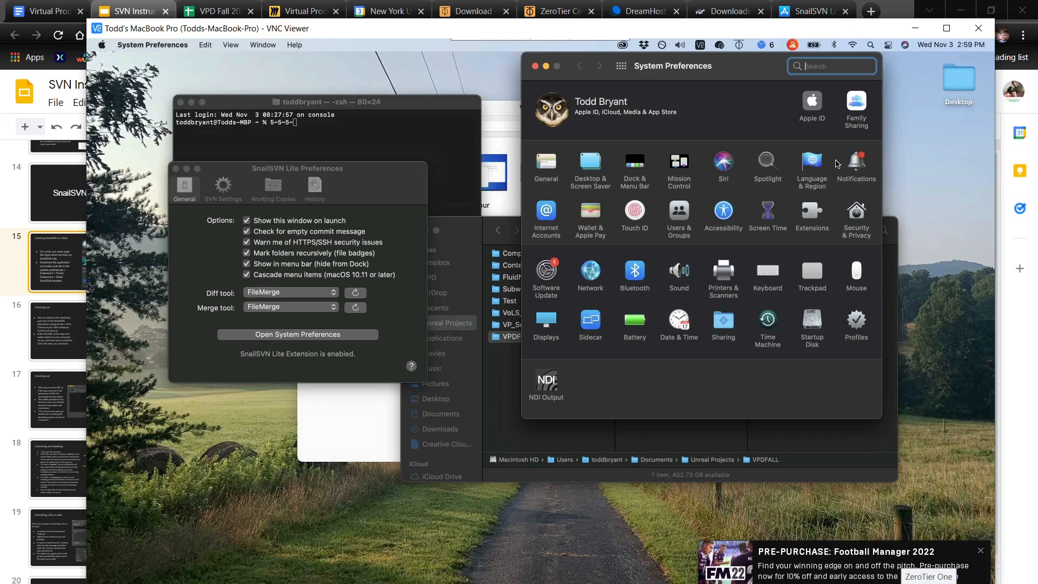
left_click(860, 216)
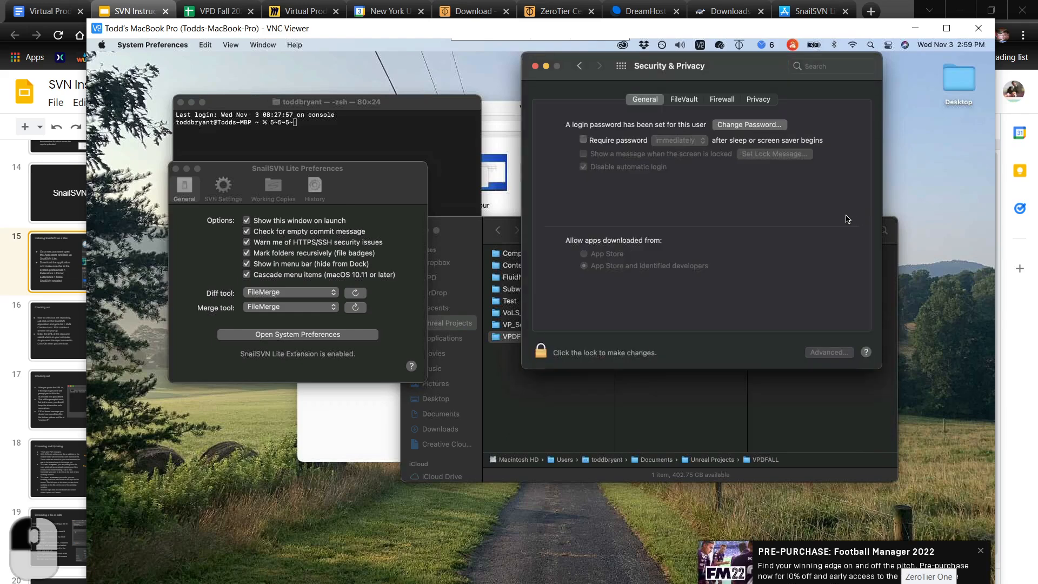
left_click(756, 101)
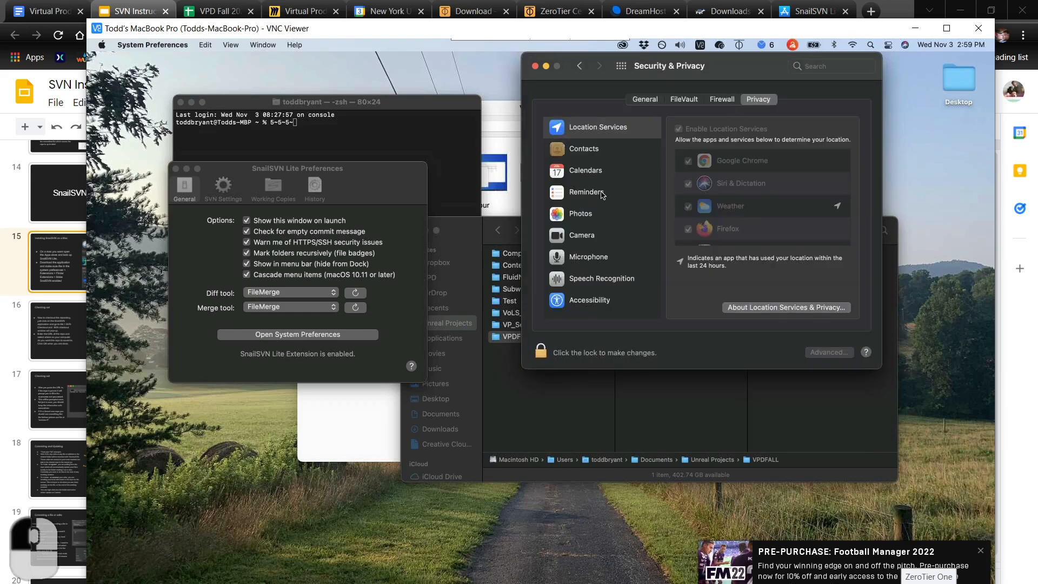
scroll(754, 195, "down", 5)
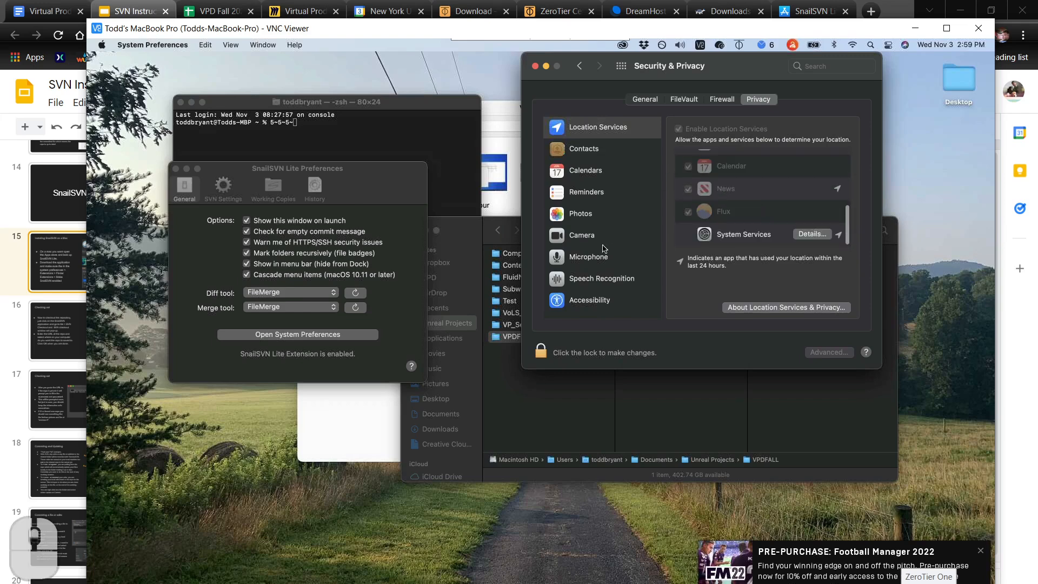
scroll(606, 227, "down", 5)
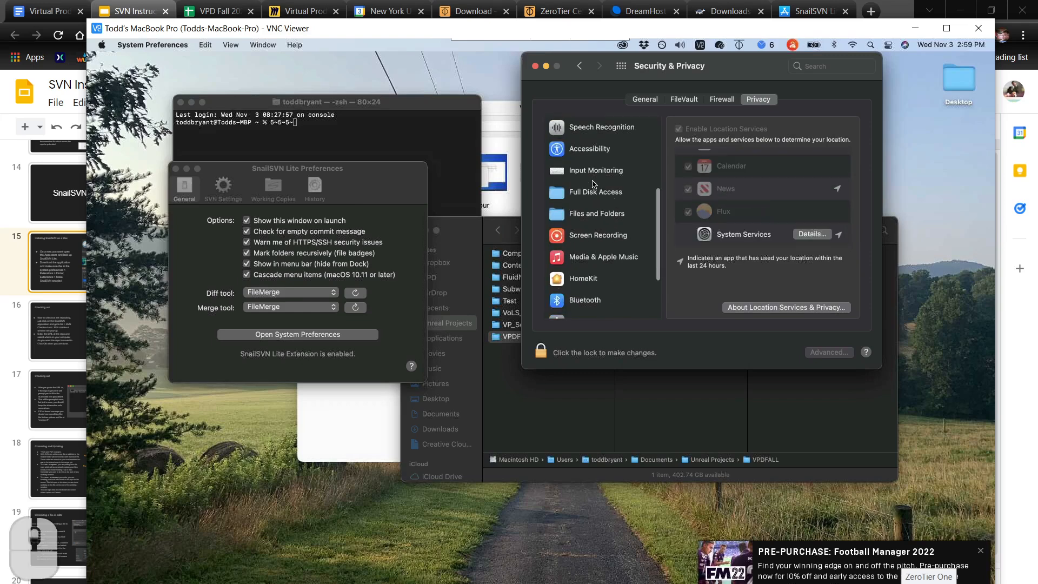
scroll(597, 269, "down", 3)
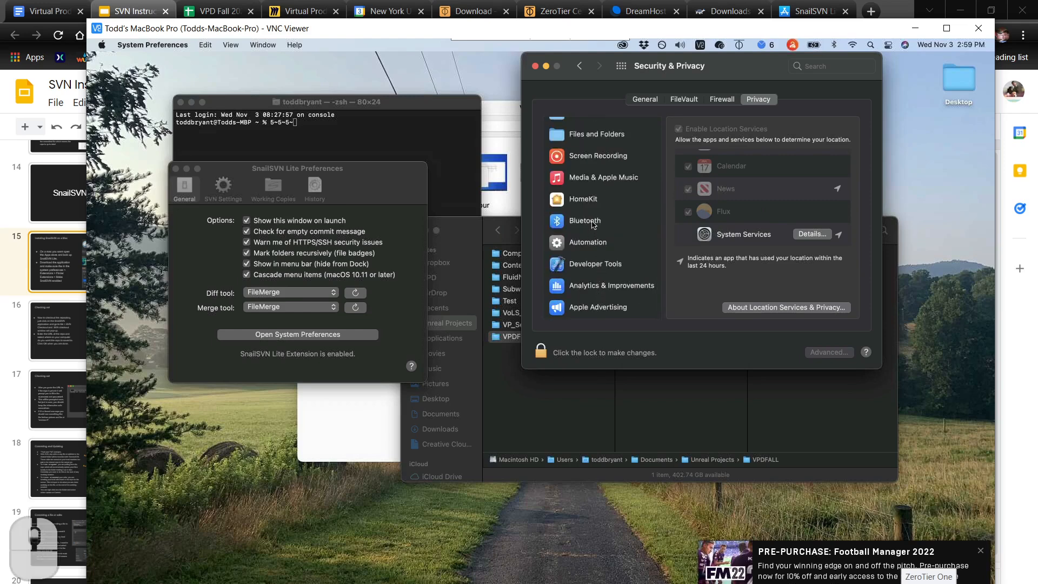
scroll(593, 222, "up", 3)
Review the Files and Folders and Full Disk Access permission lists.
left_click(593, 203)
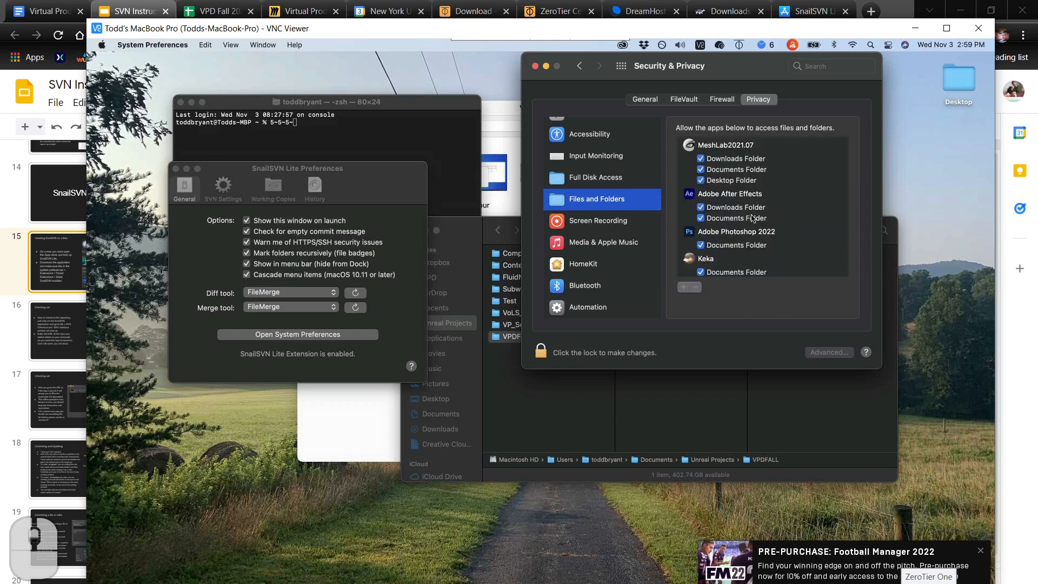
scroll(753, 217, "down", 10)
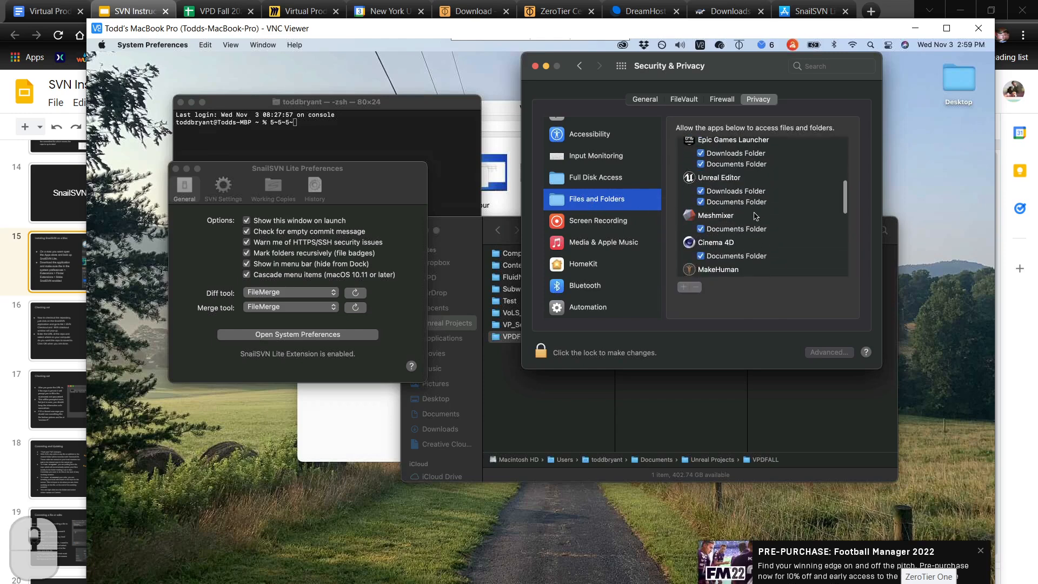
scroll(755, 216, "down", 10)
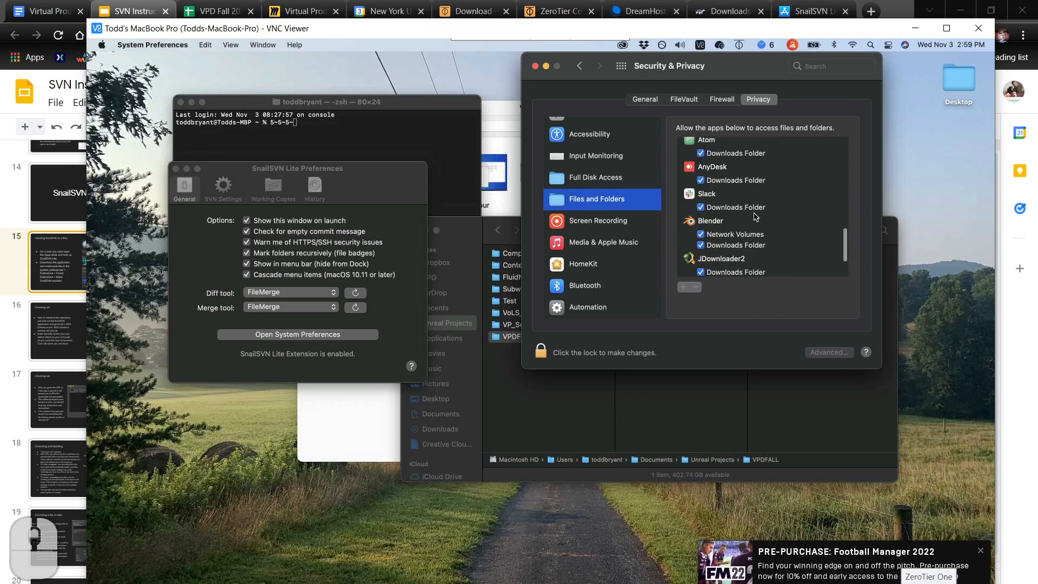
scroll(755, 217, "down", 5)
left_click(607, 182)
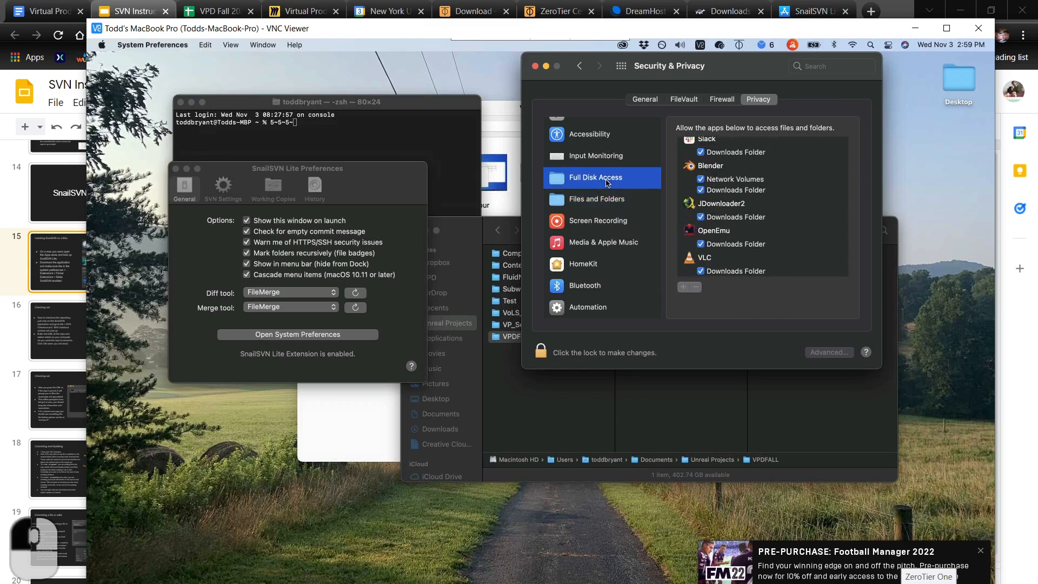
scroll(765, 207, "up", 4)
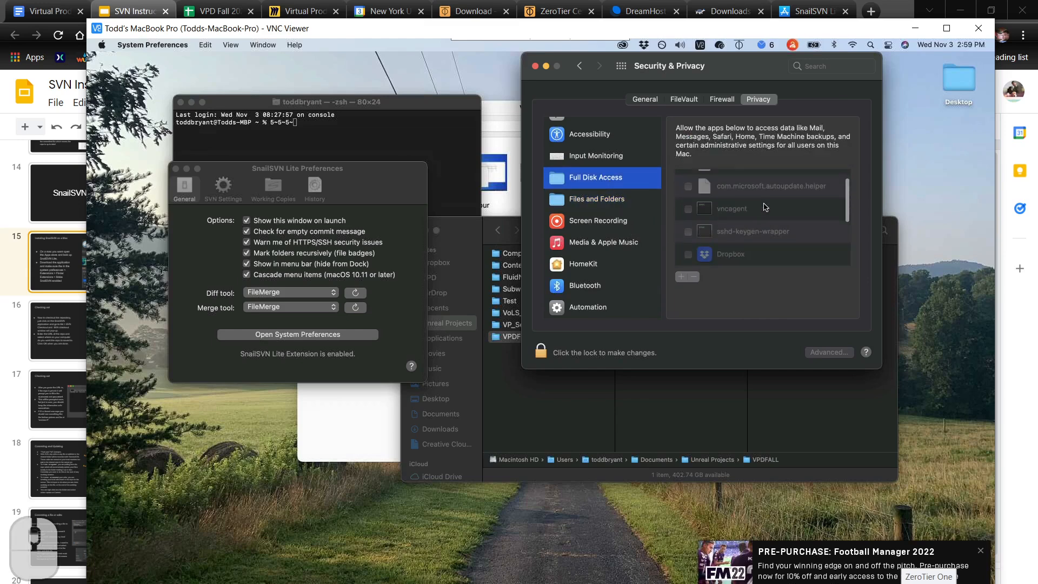
scroll(765, 209, "down", 5)
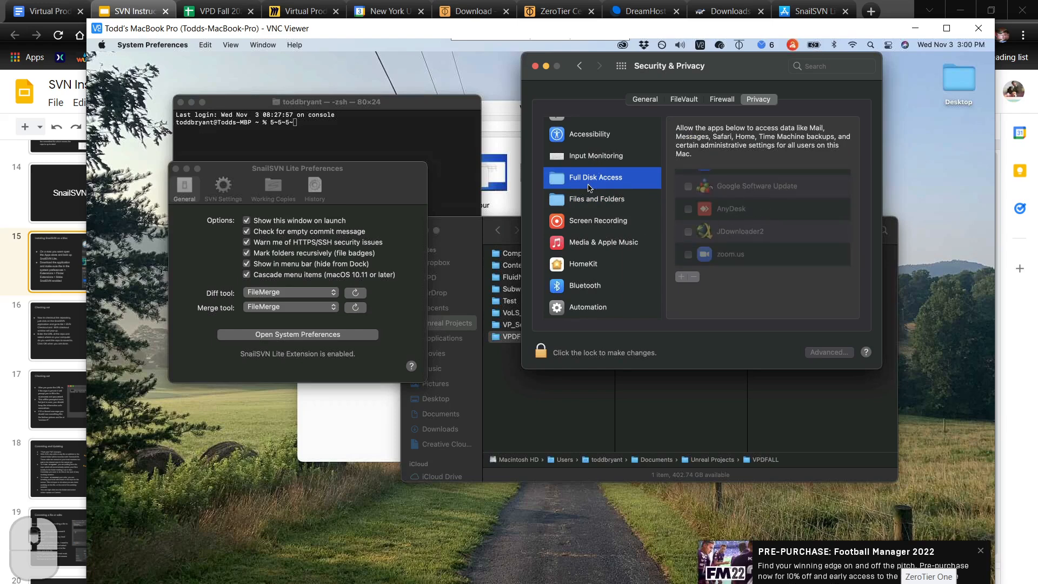
scroll(590, 175, "up", 3)
Review the Input Monitoring, Accessibility, Speech Recognition and Camera permissions.
left_click(594, 217)
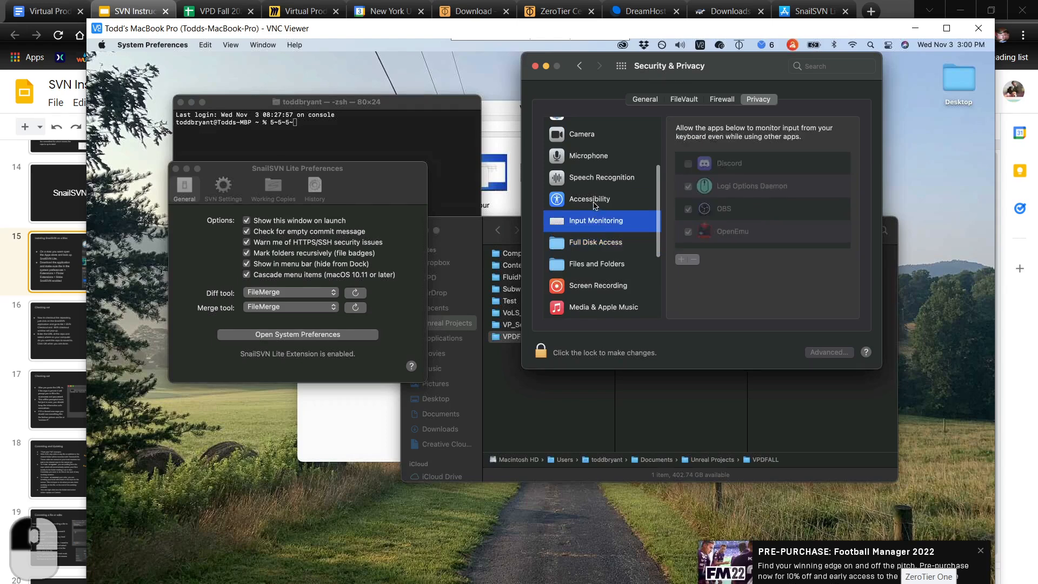
left_click(594, 200)
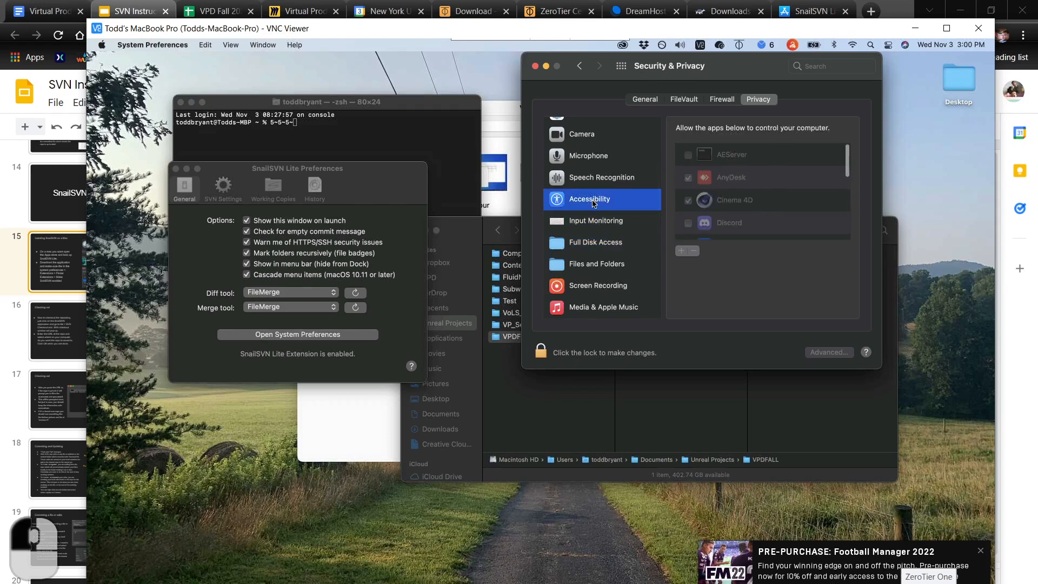
scroll(764, 196, "down", 10)
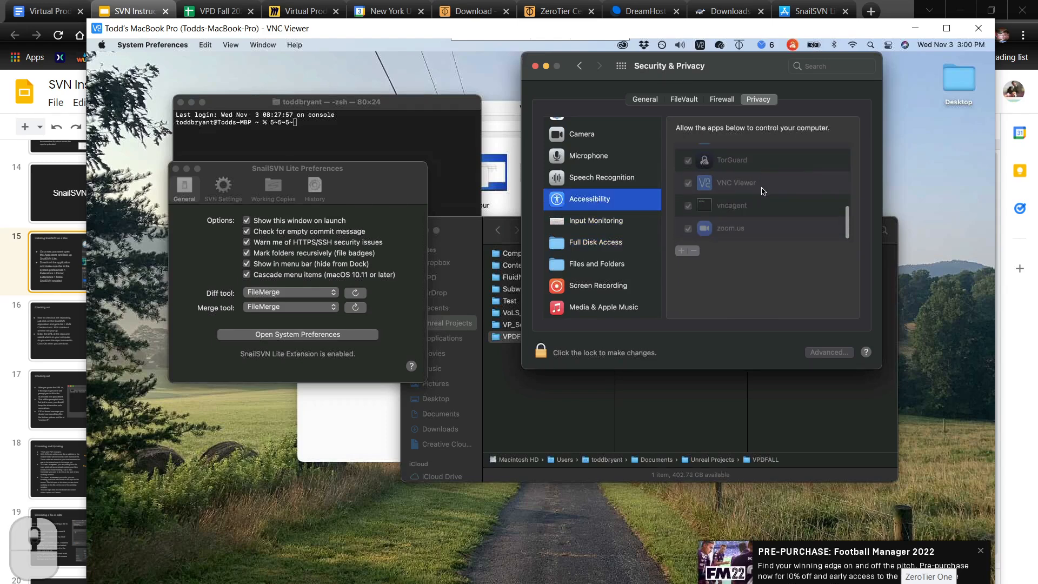
left_click(586, 185)
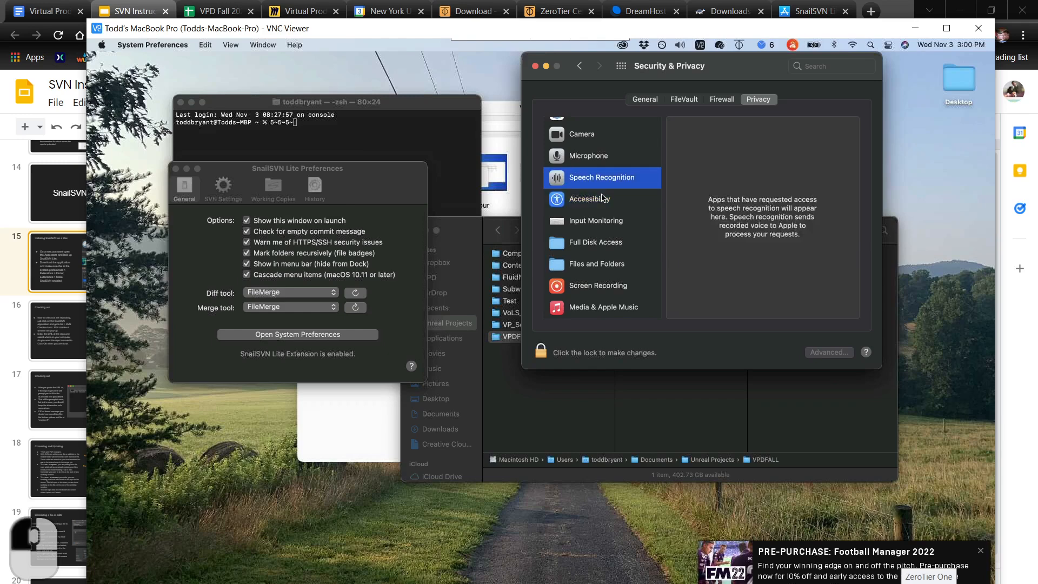
scroll(604, 198, "up", 3)
left_click(596, 181)
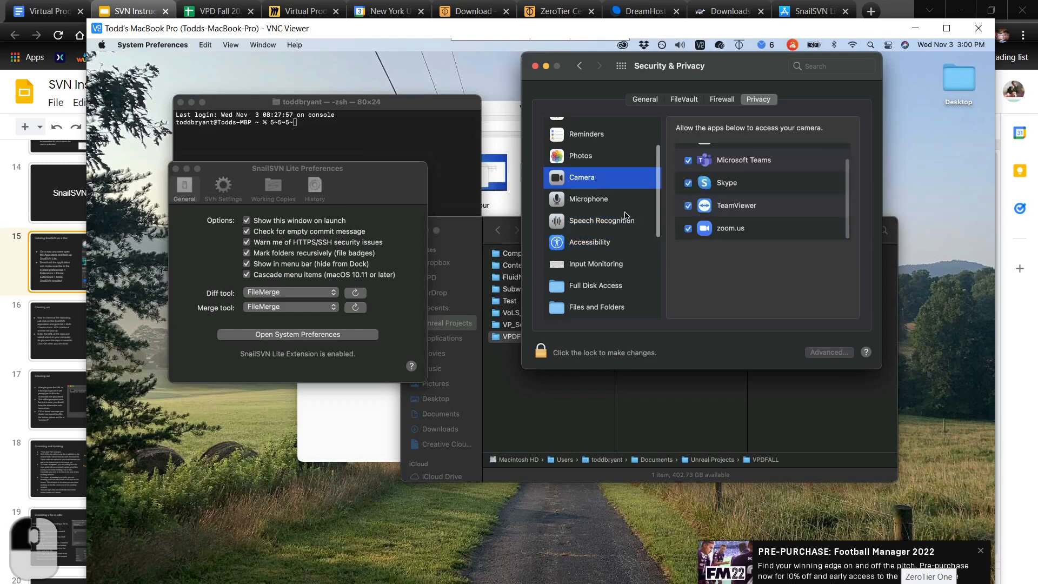
scroll(621, 216, "up", 3)
scroll(719, 197, "up", 1)
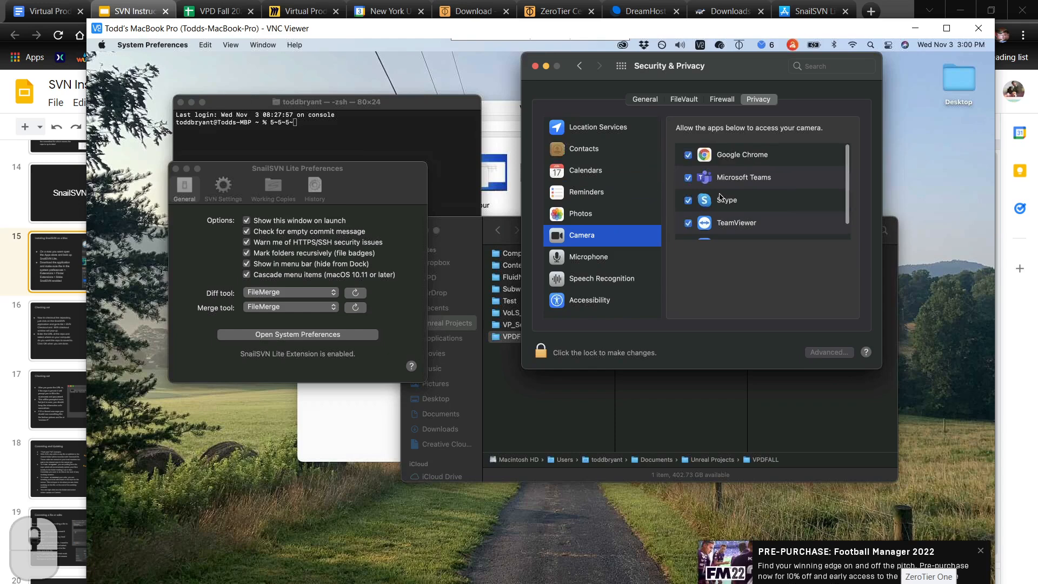
scroll(719, 197, "down", 1)
Review Photos, Reminders, Calendars, Location, Developer Tools, Analytics and Advertising, then show SnailSVN's commands.
left_click(582, 215)
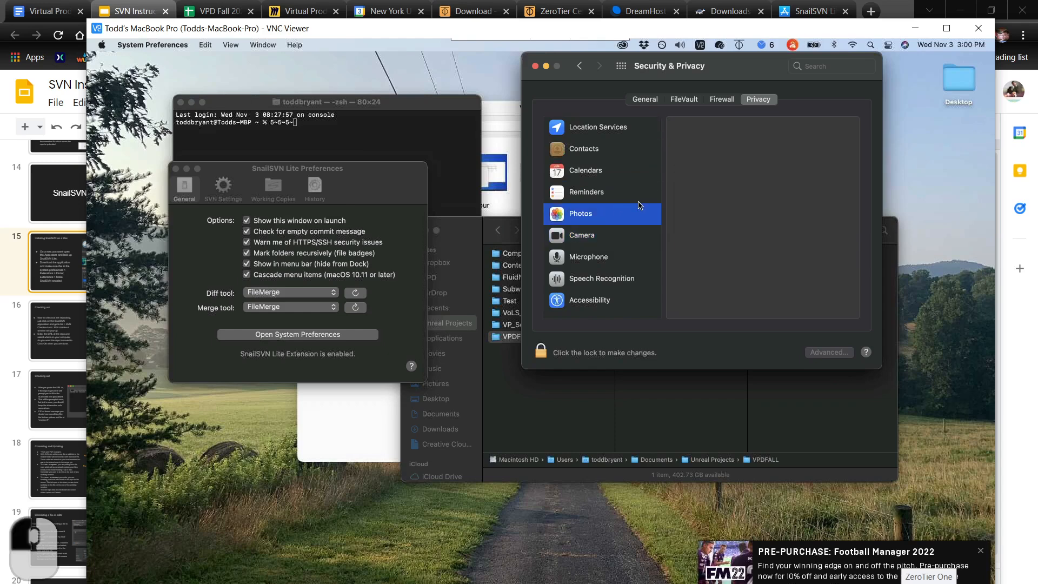
left_click(600, 196)
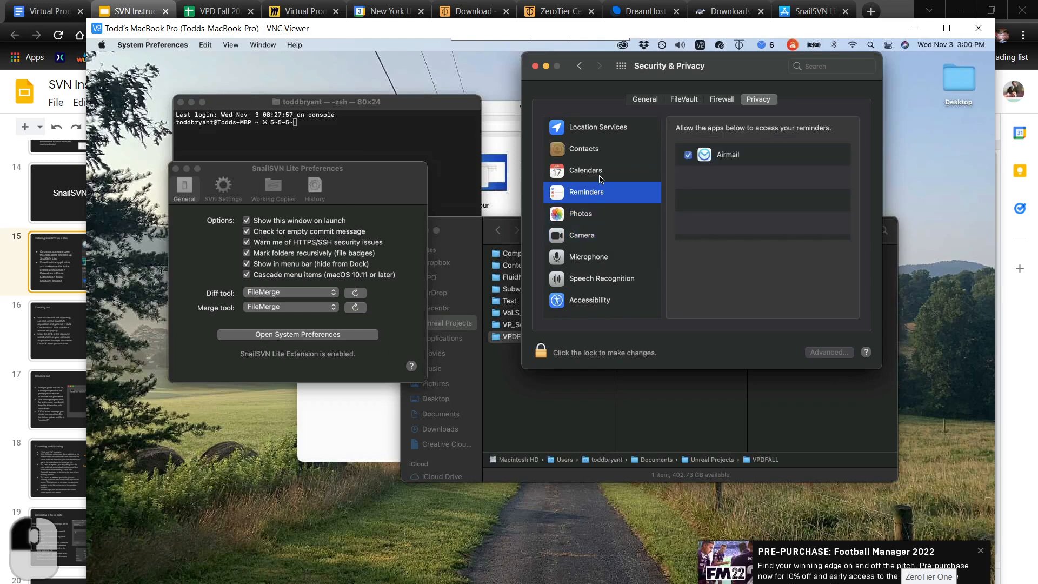
left_click(600, 177)
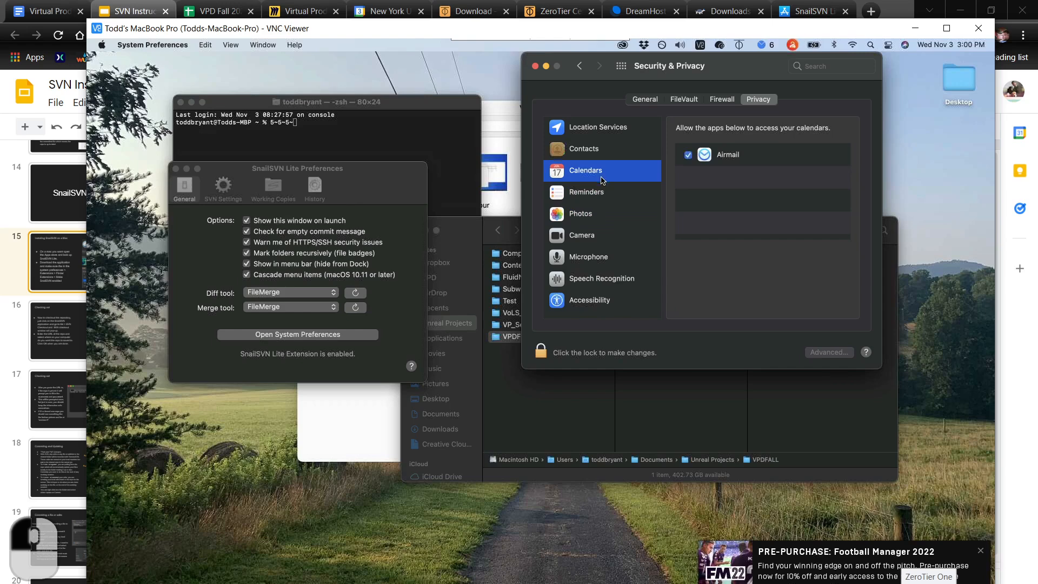
left_click(609, 132)
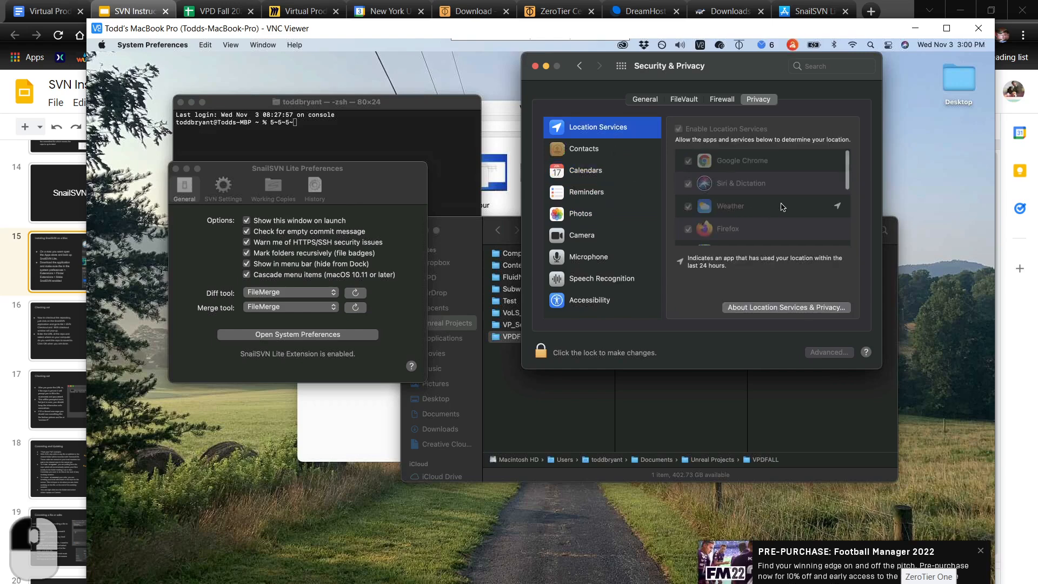
scroll(781, 207, "down", 10)
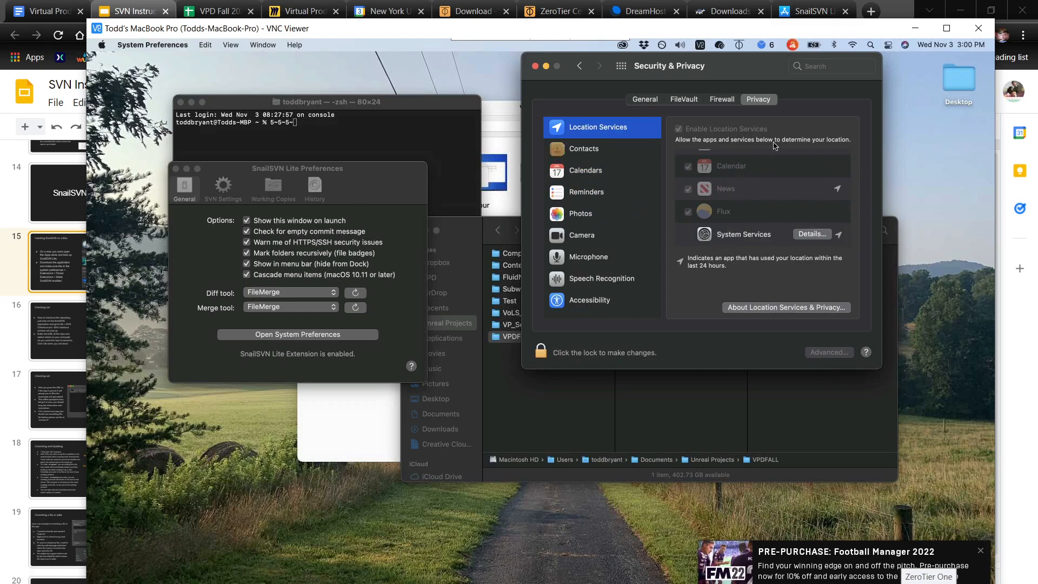
scroll(597, 205, "down", 10)
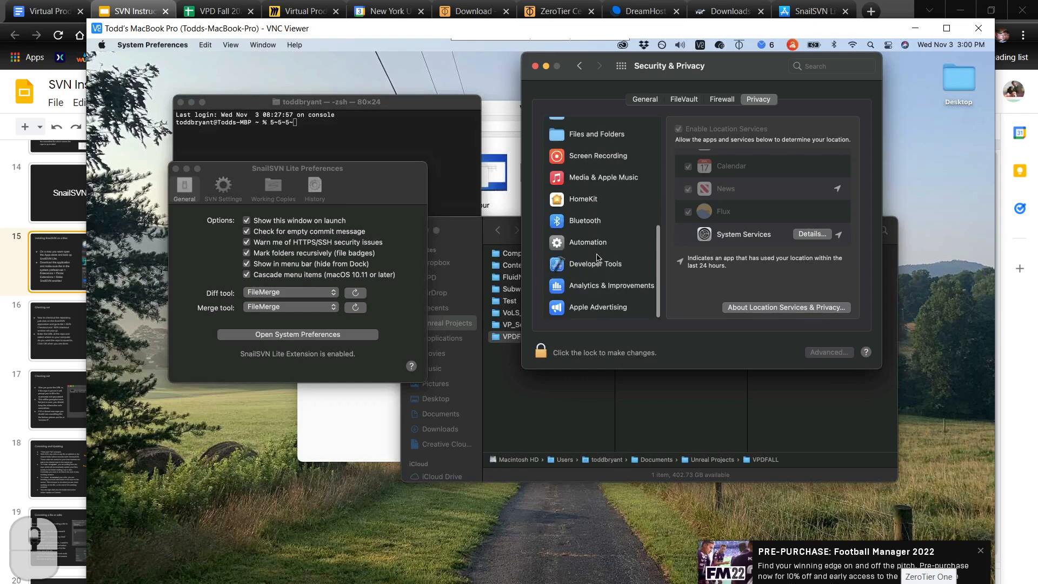
left_click(597, 263)
left_click(598, 285)
left_click(595, 308)
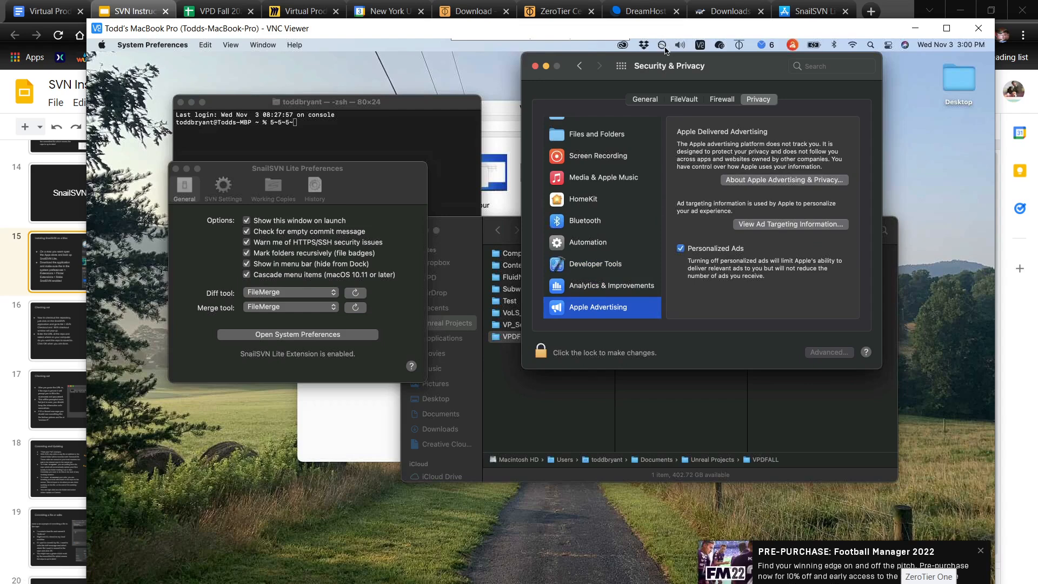
left_click(720, 45)
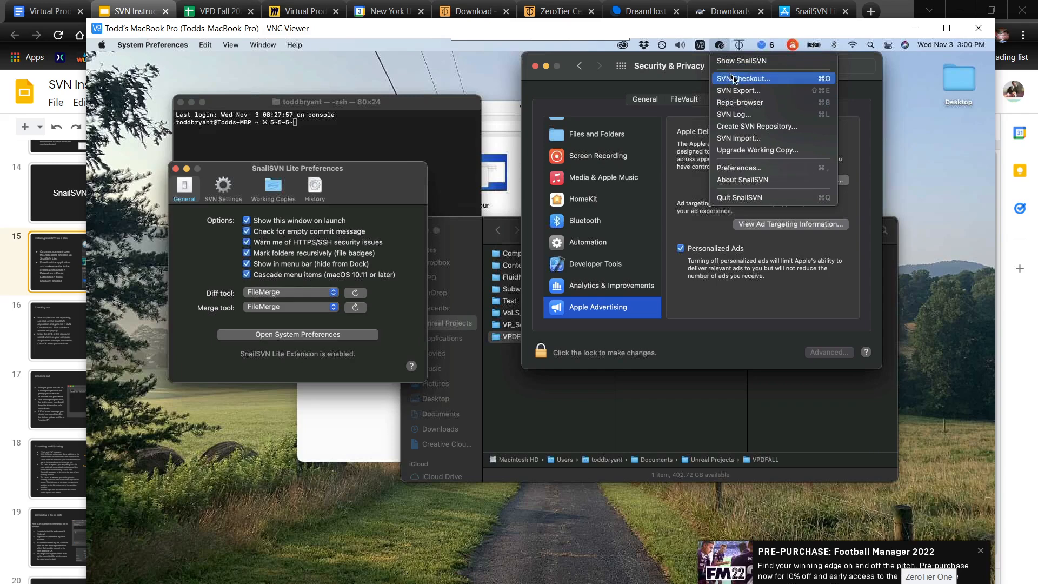
Open SnailSVN's SVN Checkout window, still with an empty repository URL, and move it up and left.
left_click(765, 81)
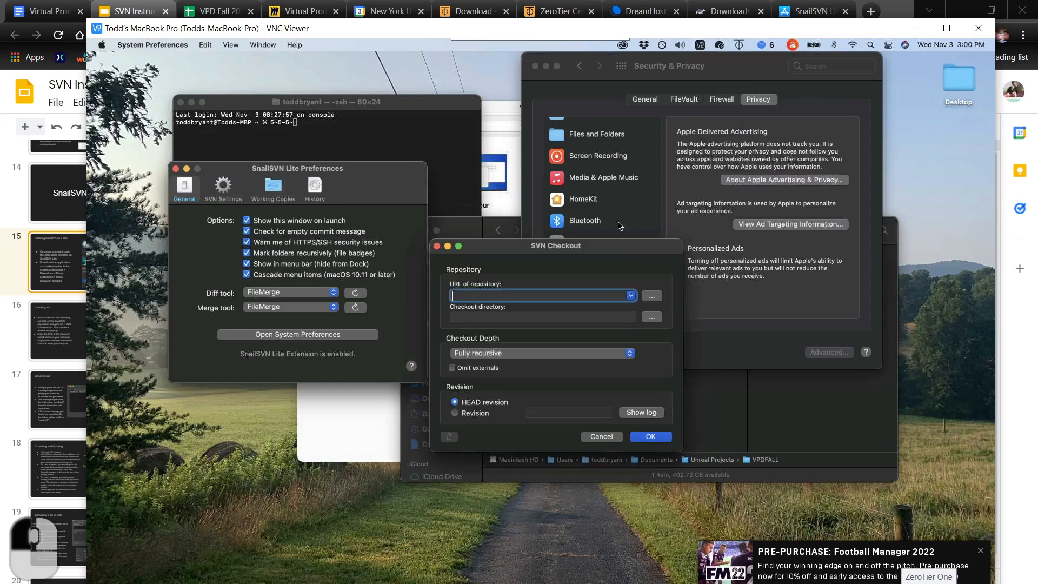
left_click_drag(568, 247, 509, 119)
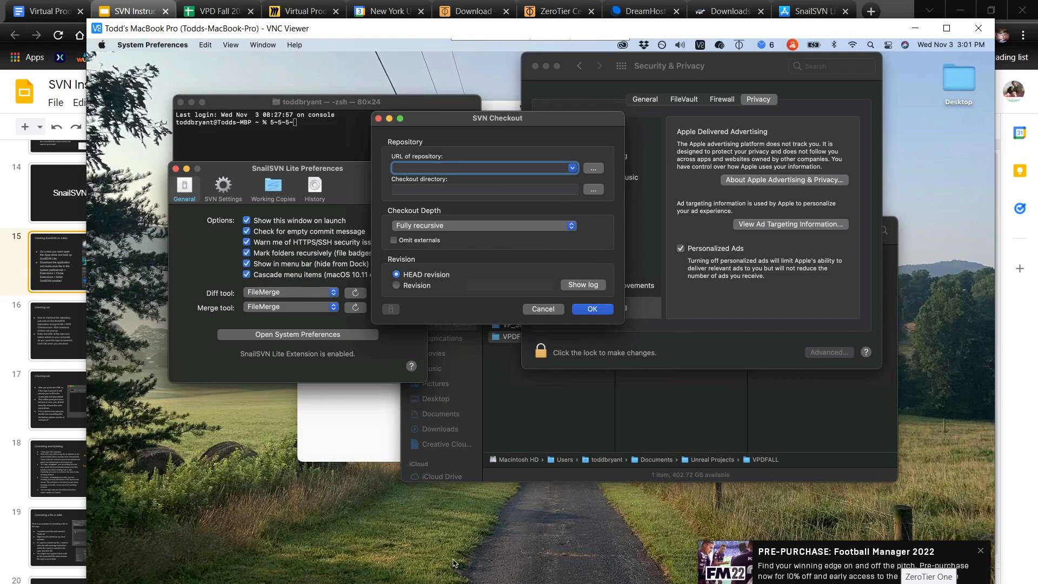
mouse_move(383, 583)
Minimize VNC Viewer and Chrome, then open VPDFallFinal.uproject from its File Explorer folder.
left_click(914, 28)
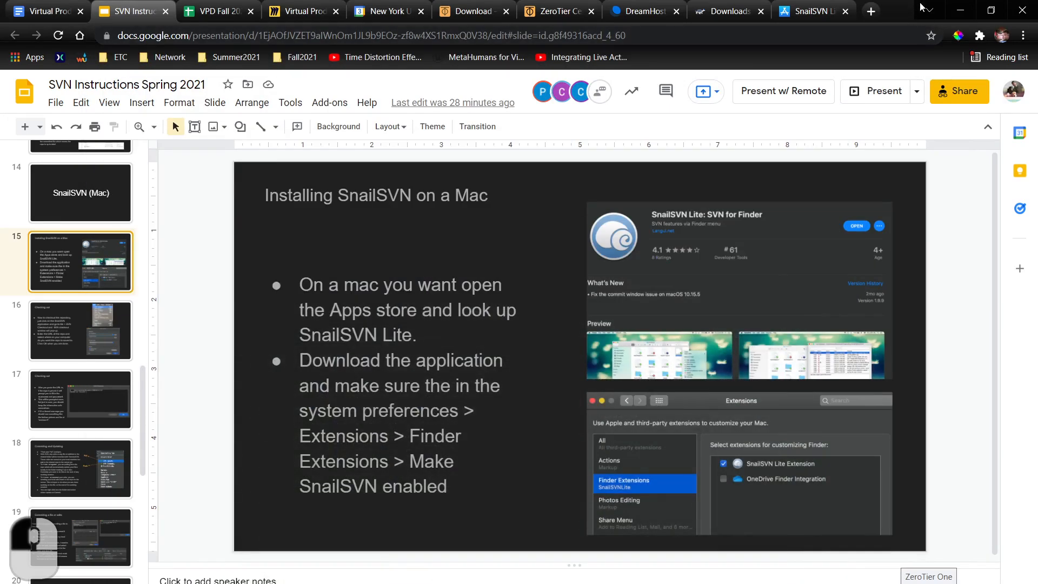
left_click(960, 10)
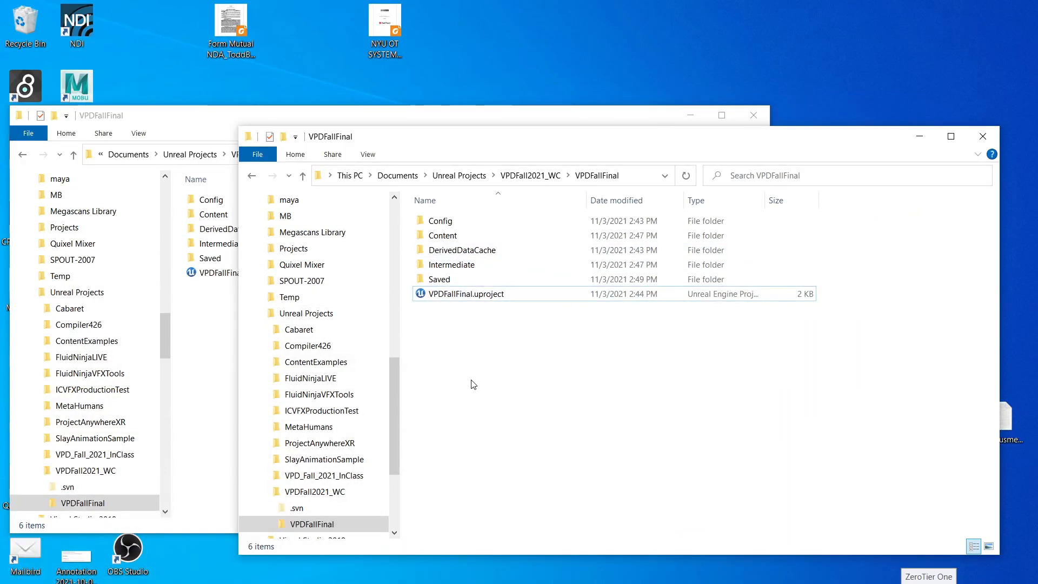
left_click(479, 299)
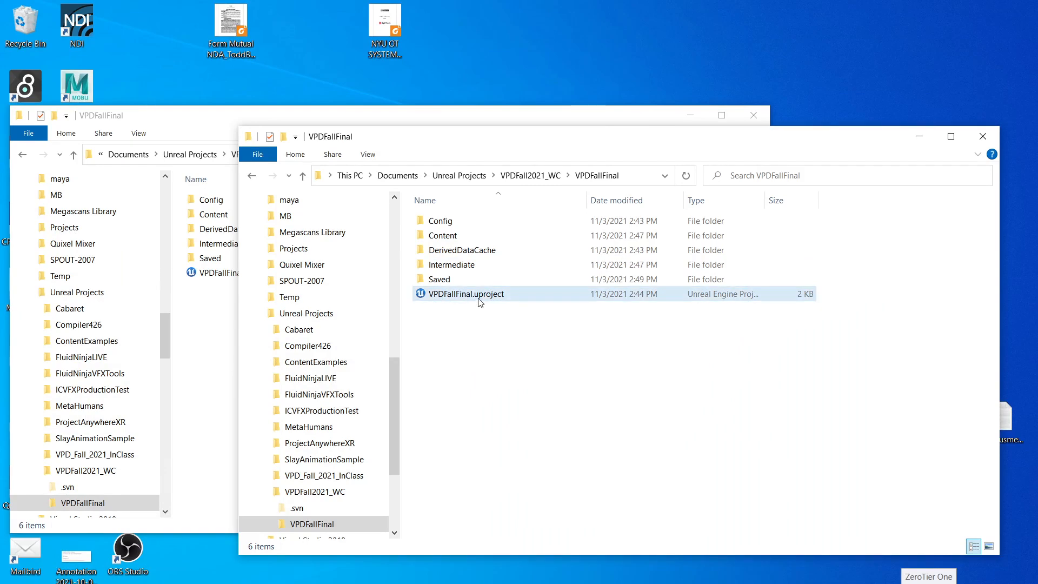
mouse_move(493, 142)
left_mouse_down()
mouse_move(480, 296)
mouse_move(493, 134)
left_mouse_up()
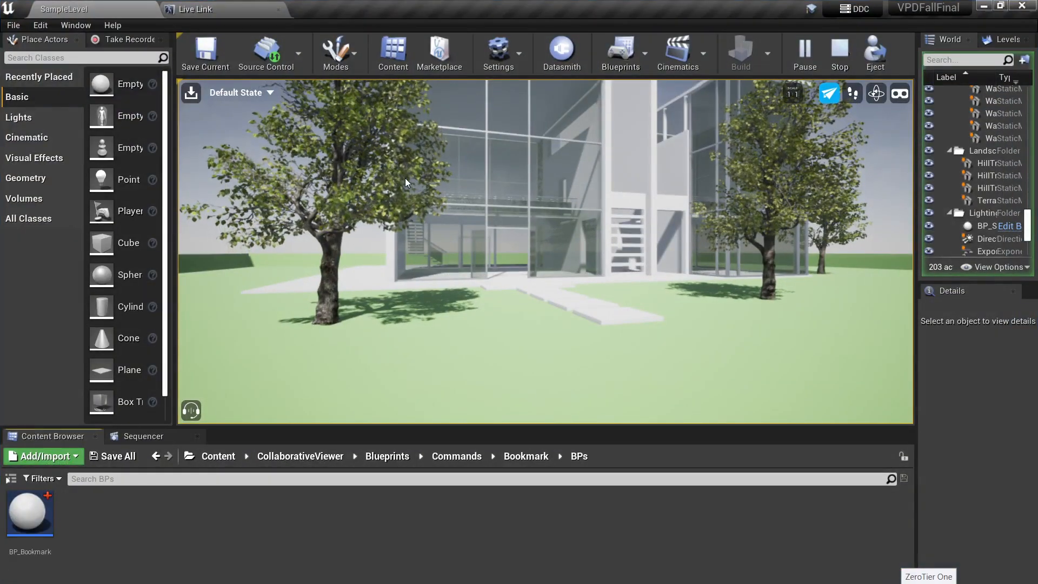
Stop the running simulation and check BP_Bookmark in to source control.
left_click(839, 51)
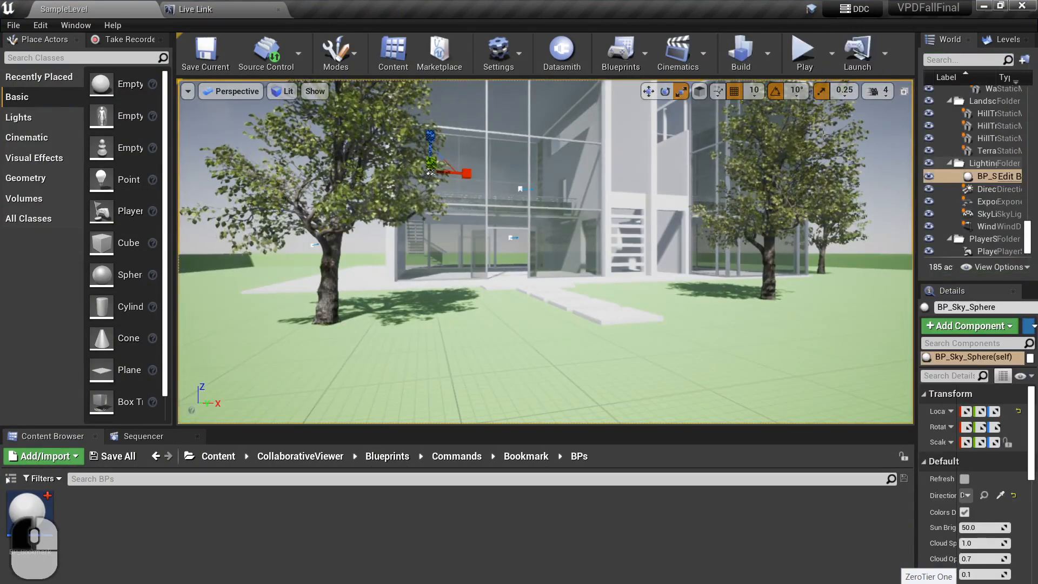
right_click(44, 501)
mouse_move(95, 493)
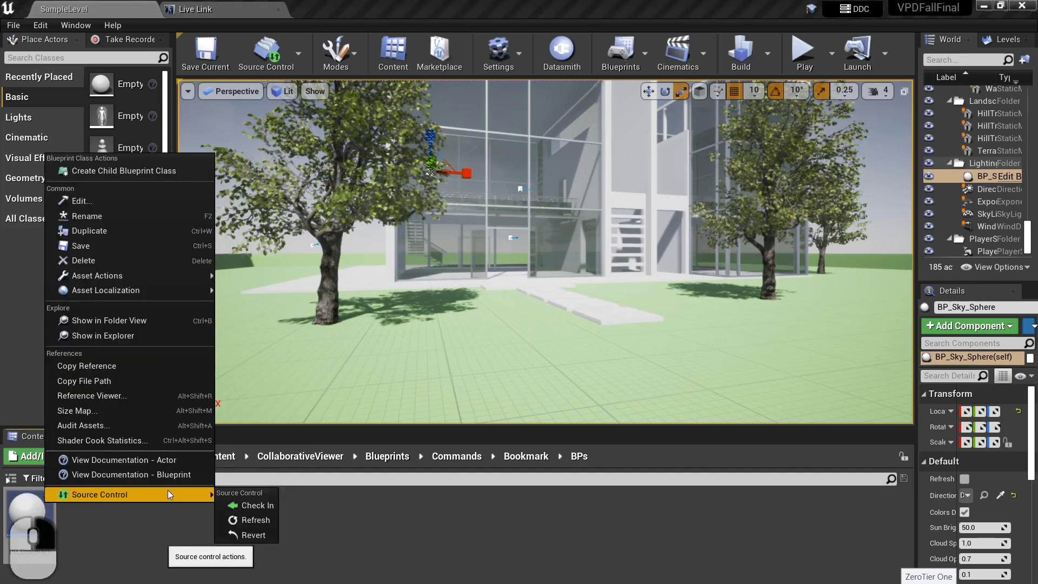
left_click(262, 504)
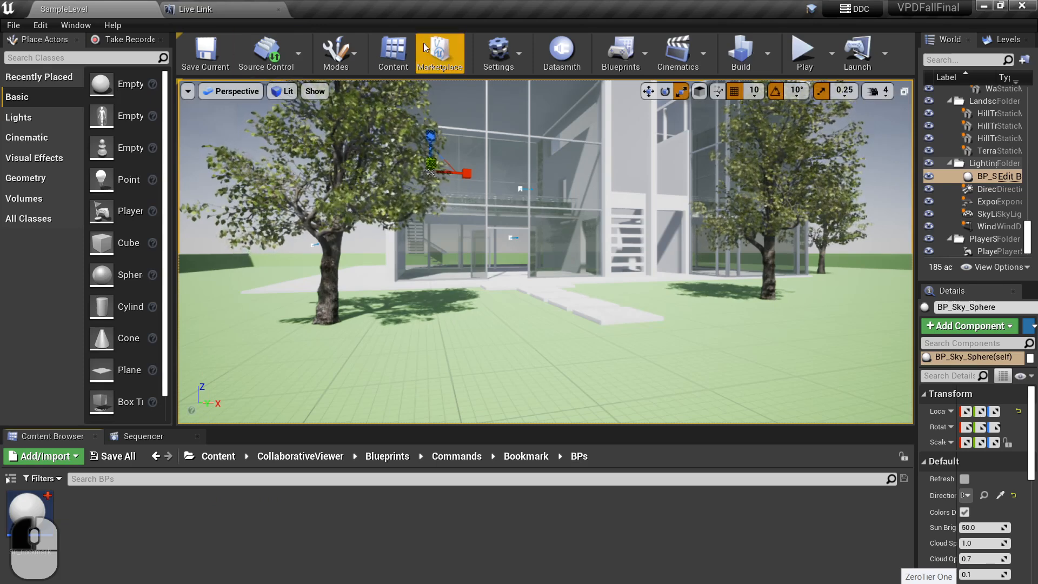
Open the Source Control menu, then filter the Content root to Level assets.
left_click(277, 57)
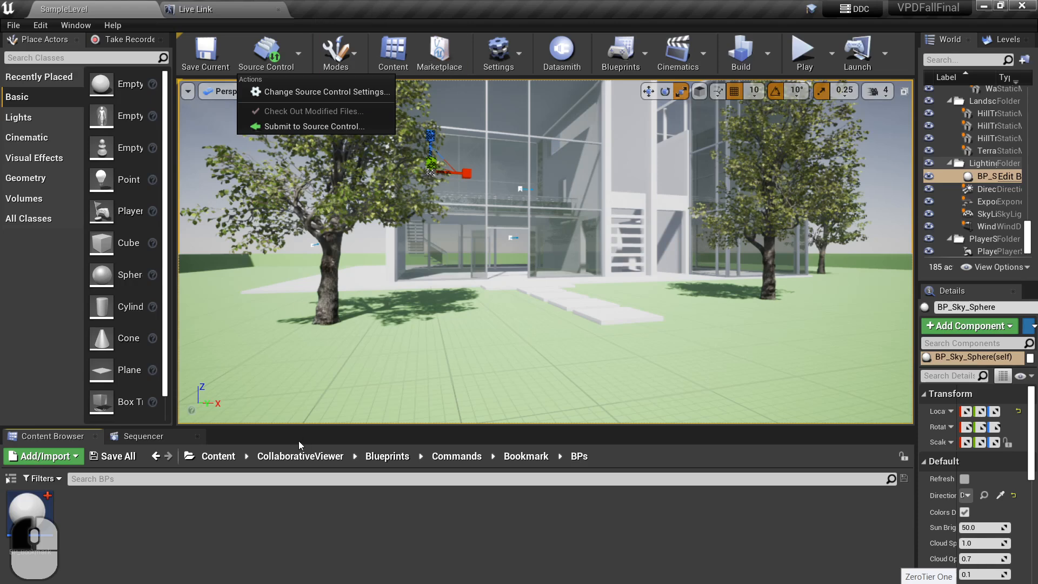
left_click(218, 456)
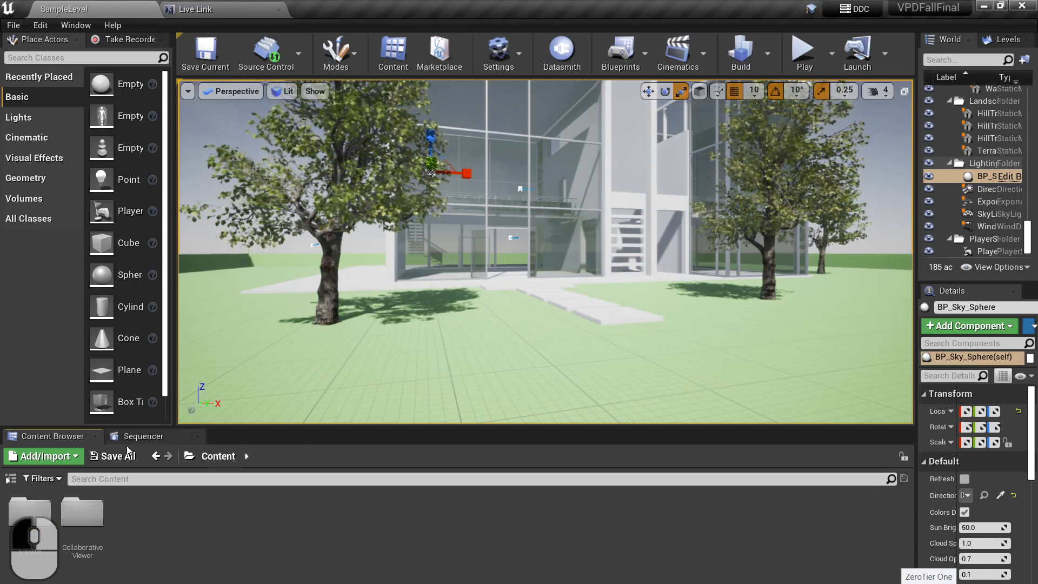
left_click(43, 478)
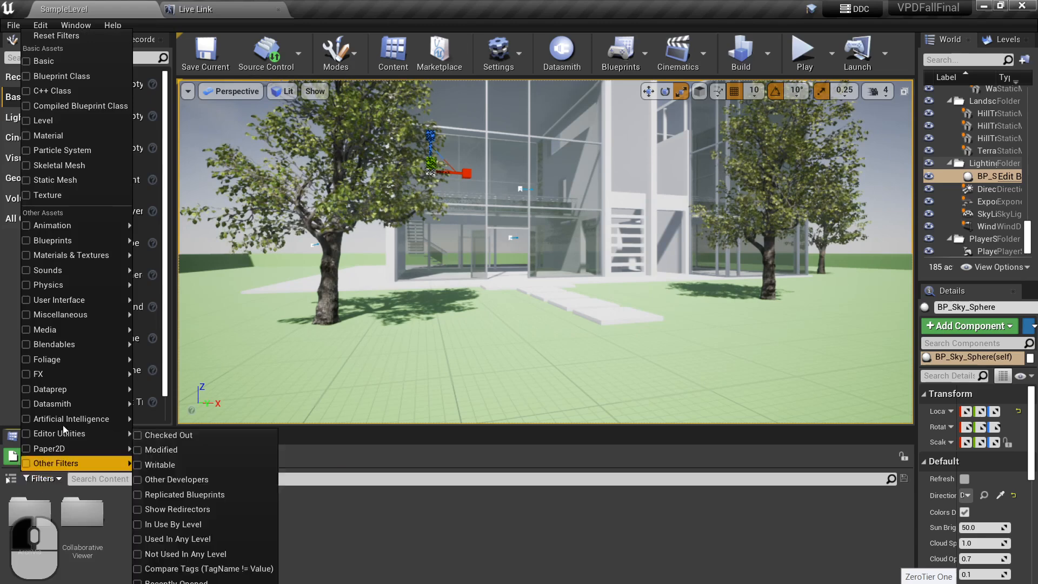
left_click(70, 119)
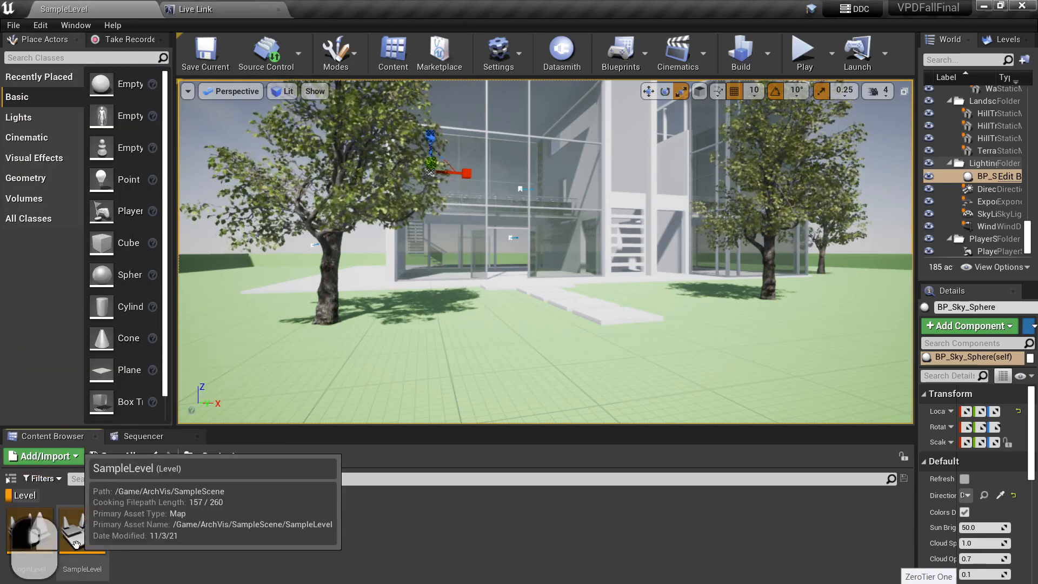
Open the LoginLevel map and run it from the Play dropdown as a Standalone Game.
double_click(31, 537)
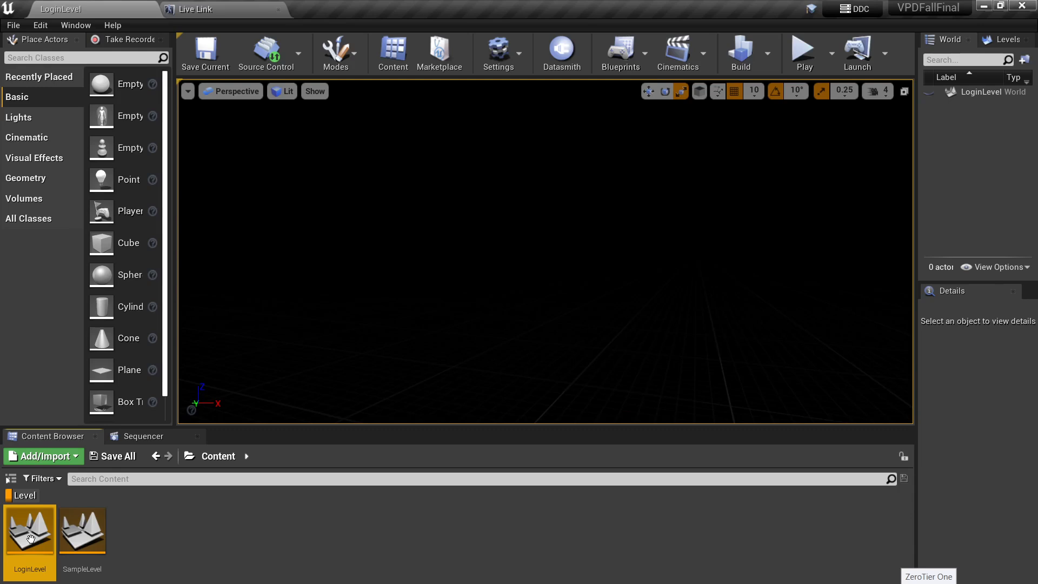
left_click(835, 54)
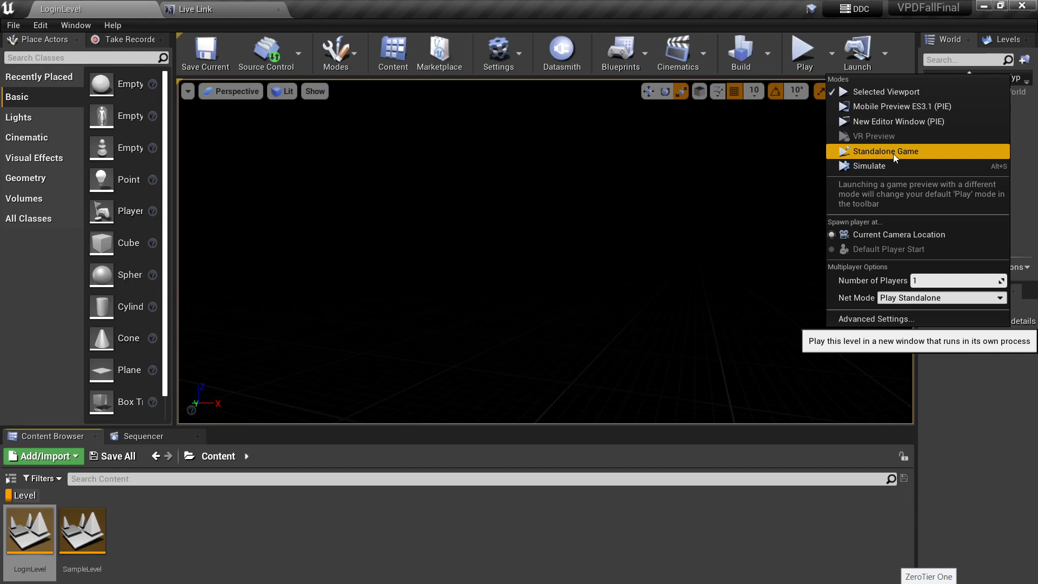
left_click(893, 153)
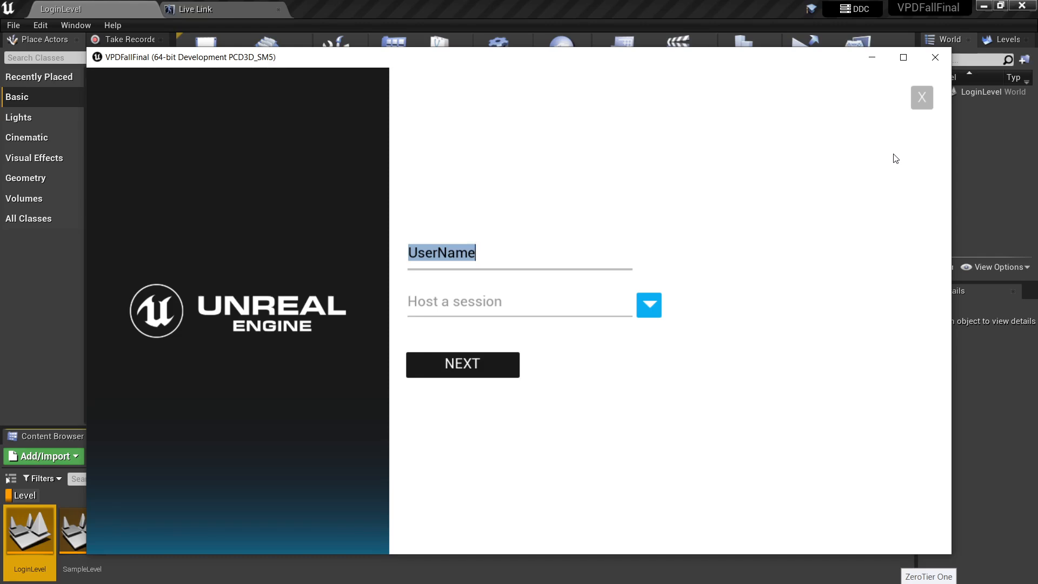
Enter a username on the login screen and choose to join a session.
type("todd")
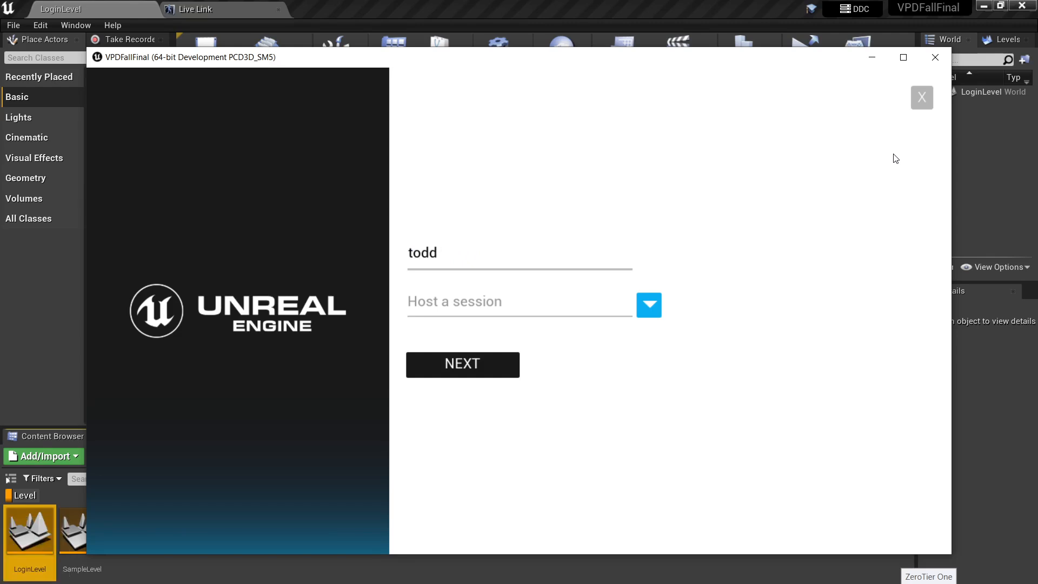
left_click(656, 307)
left_click(743, 339)
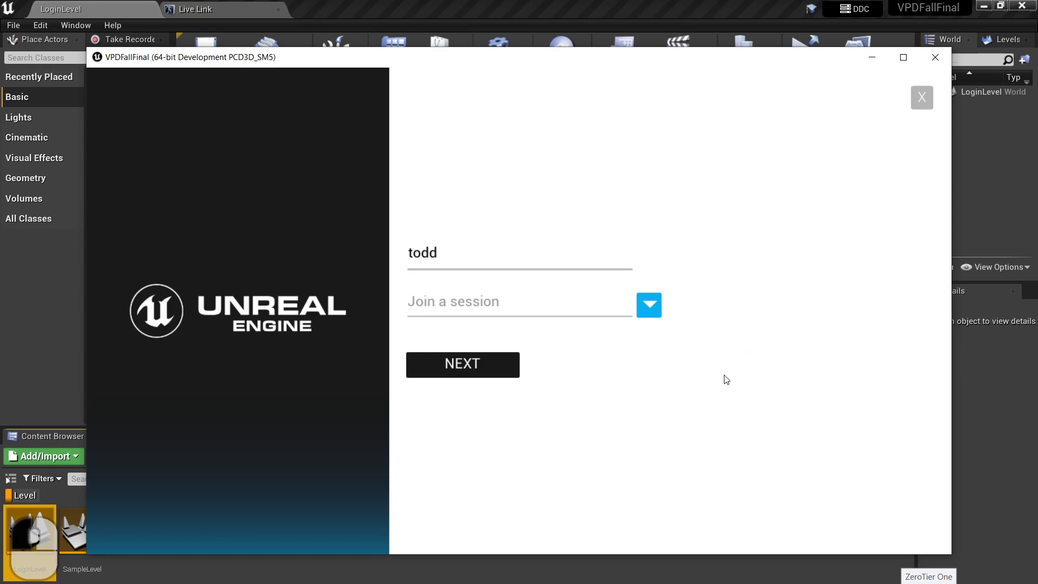
left_click(482, 369)
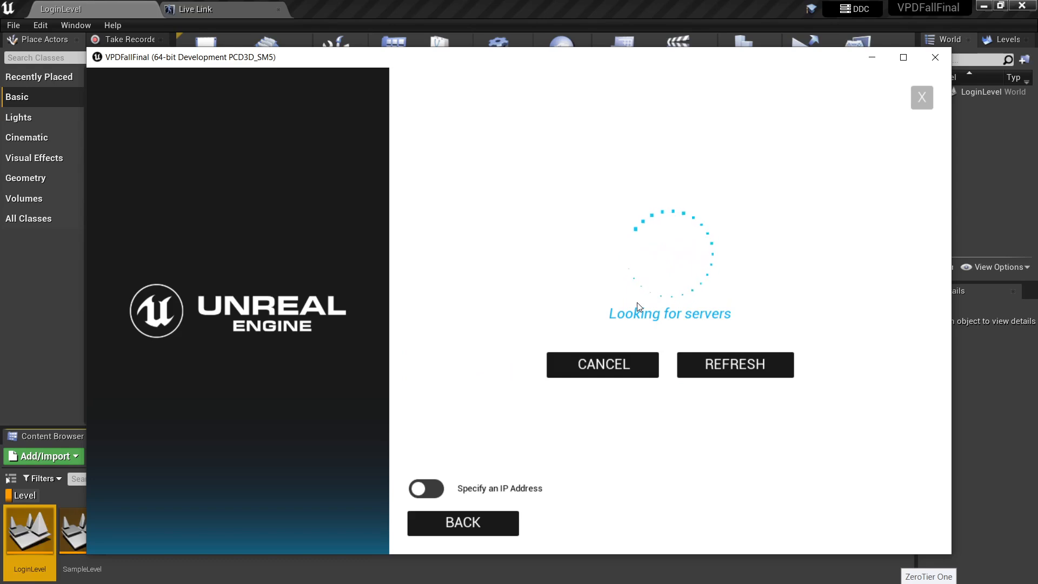
Enable Specify an IP Address, then bring up the VPD Fall 2021 Collaborative Worksheet in Chrome.
left_click(433, 492)
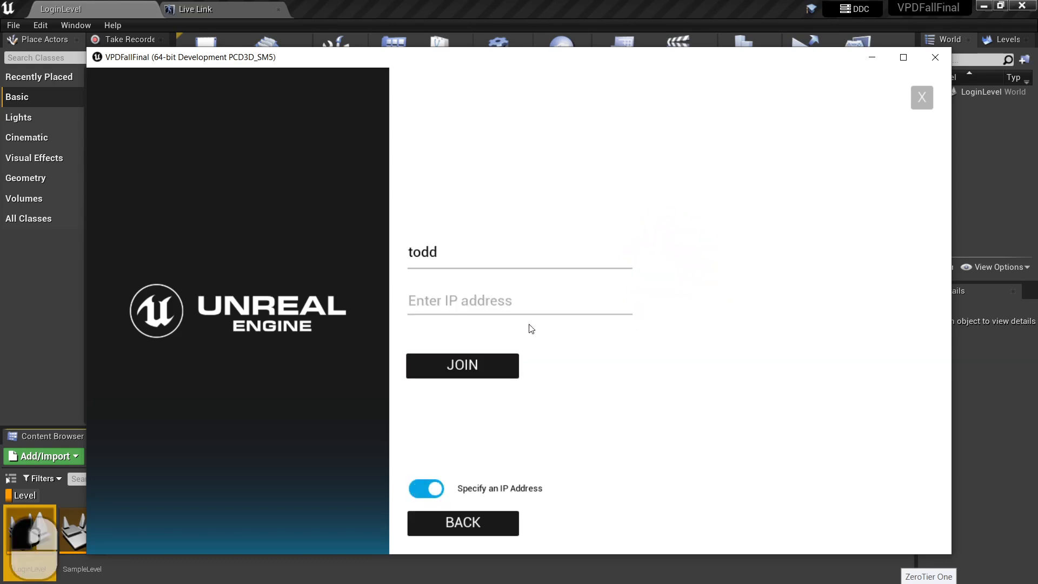
left_click(512, 296)
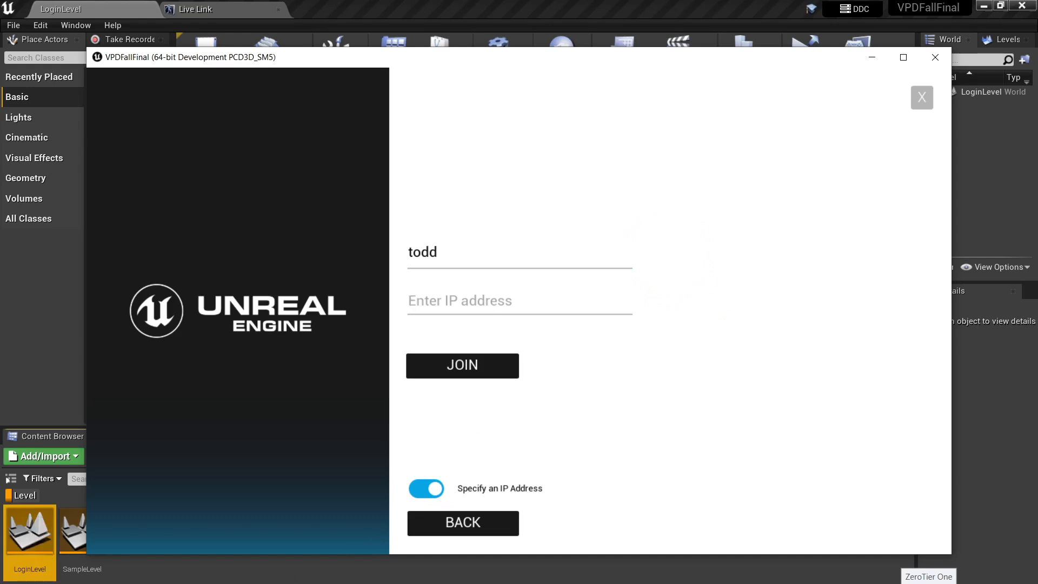
key("alt+Tab")
left_click(228, 14)
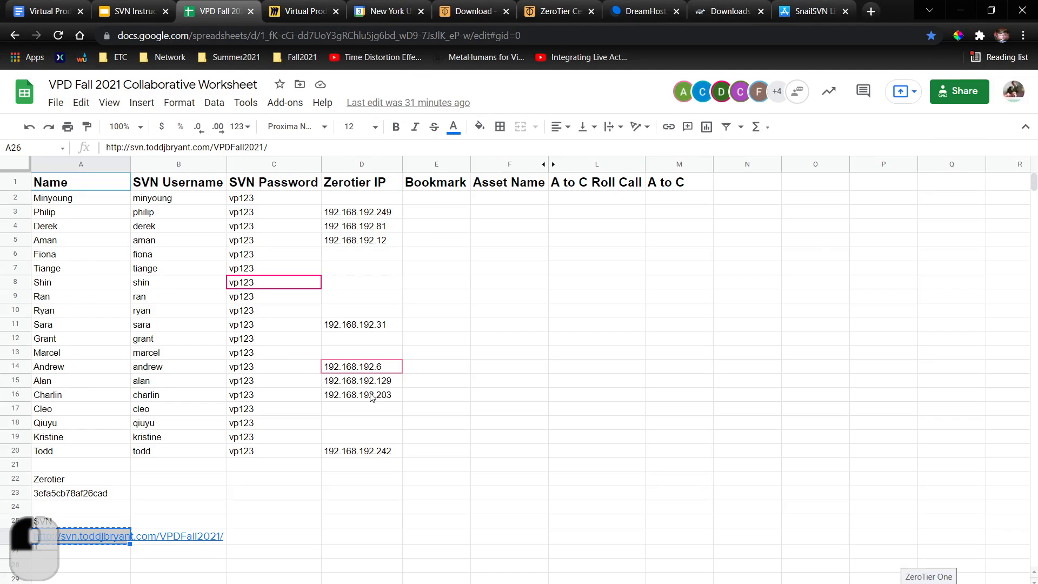
Copy the IP 192.168.192.242 from cell D20 and post it in Slack's #week09 channel.
left_click(371, 450)
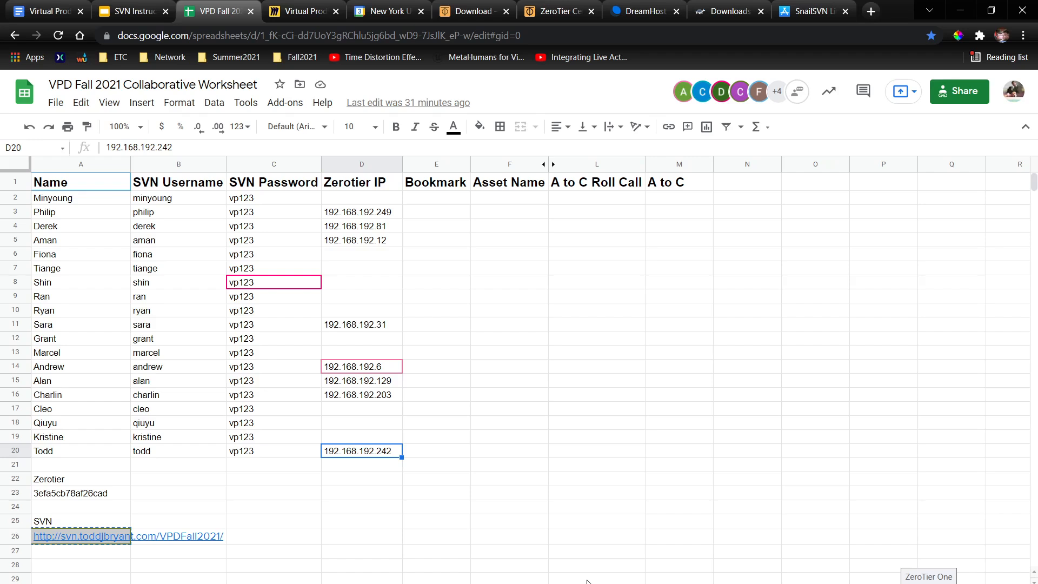
key("ctrl")
left_click(416, 583)
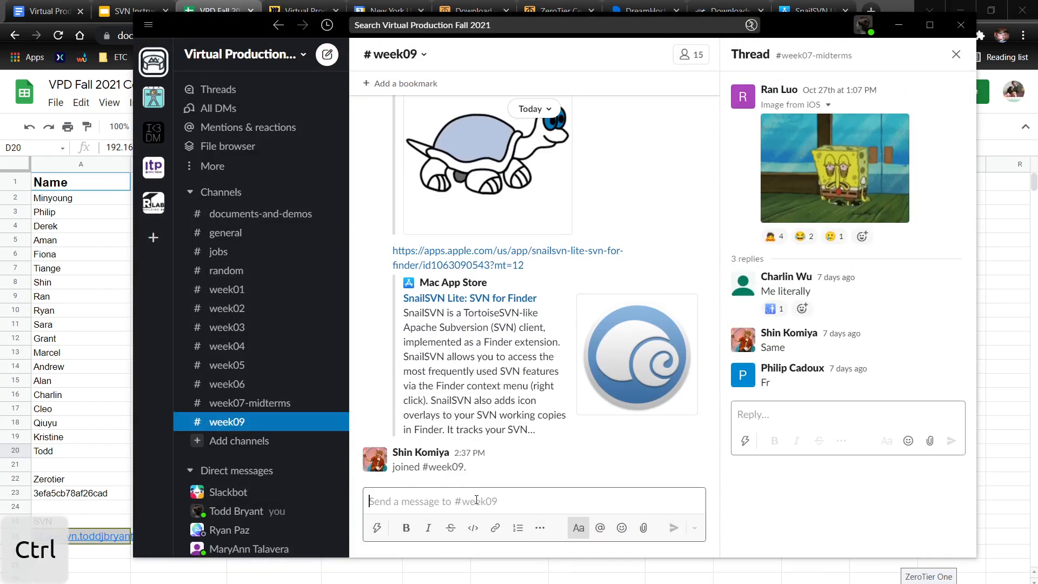
type("192.168.192.242")
key("Return")
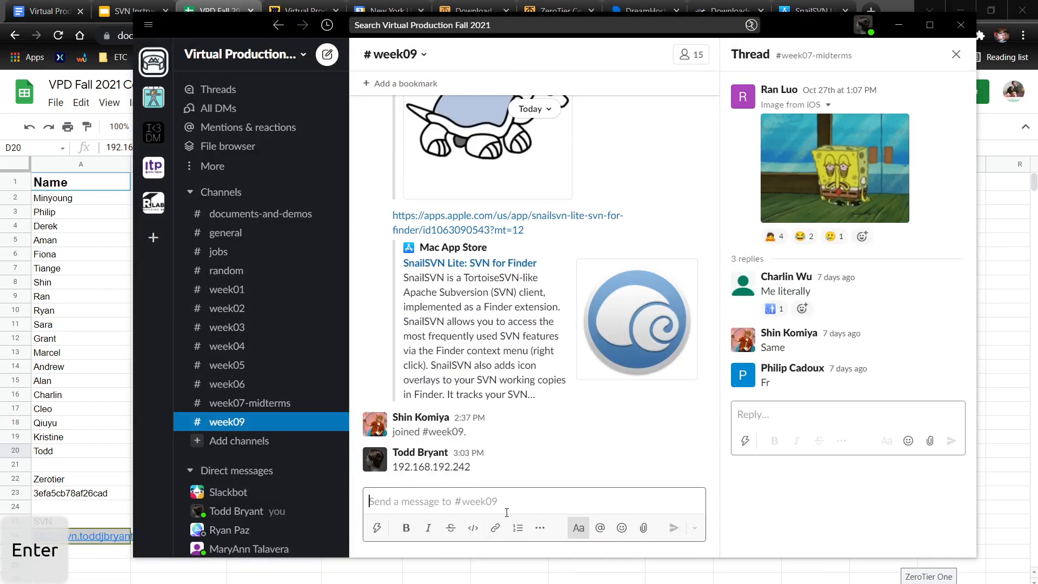
Return to the worksheet, then bring the VPDFallFinal game window back to the front.
left_click(80, 380)
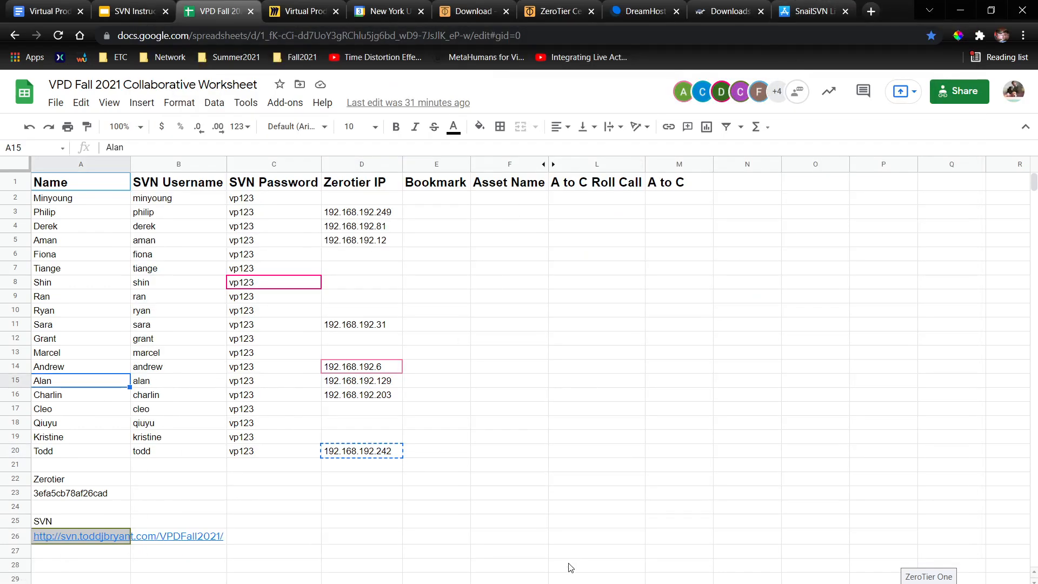
left_click(686, 583)
left_click(783, 574)
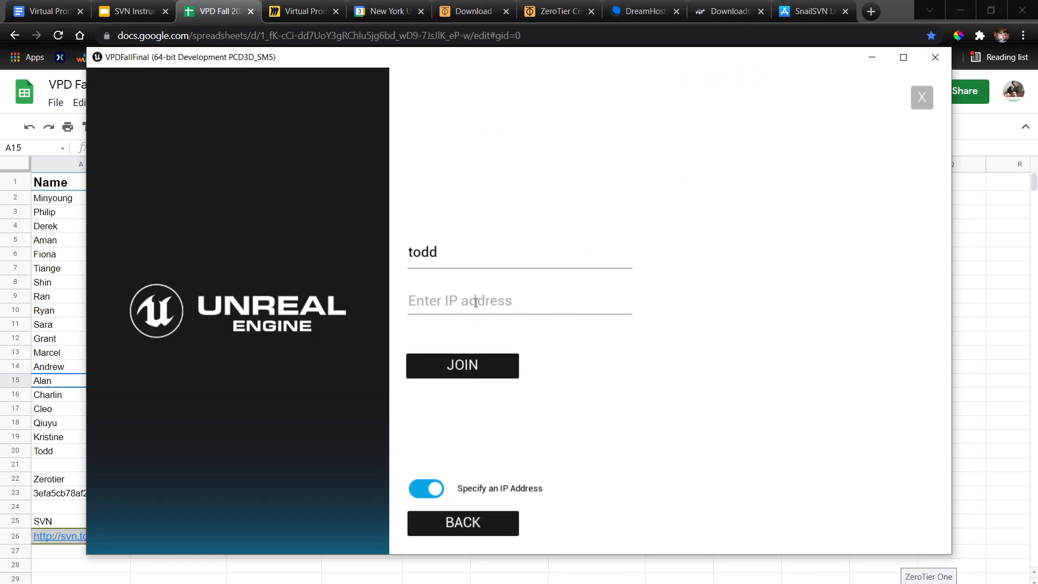
Turn off Specify an IP Address, go back, and host a Collaborative Viewer session.
left_click(423, 488)
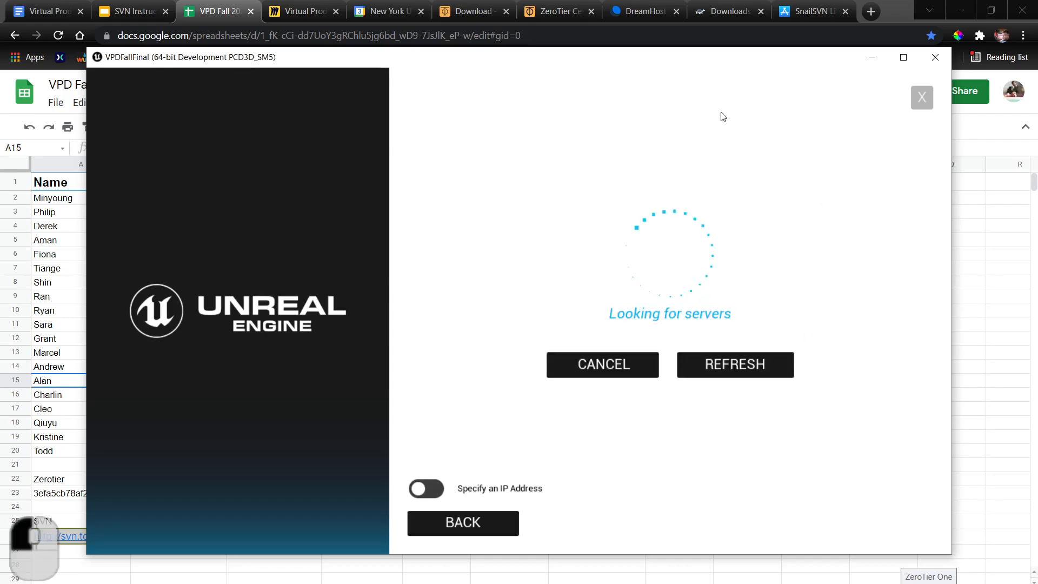
left_click(473, 523)
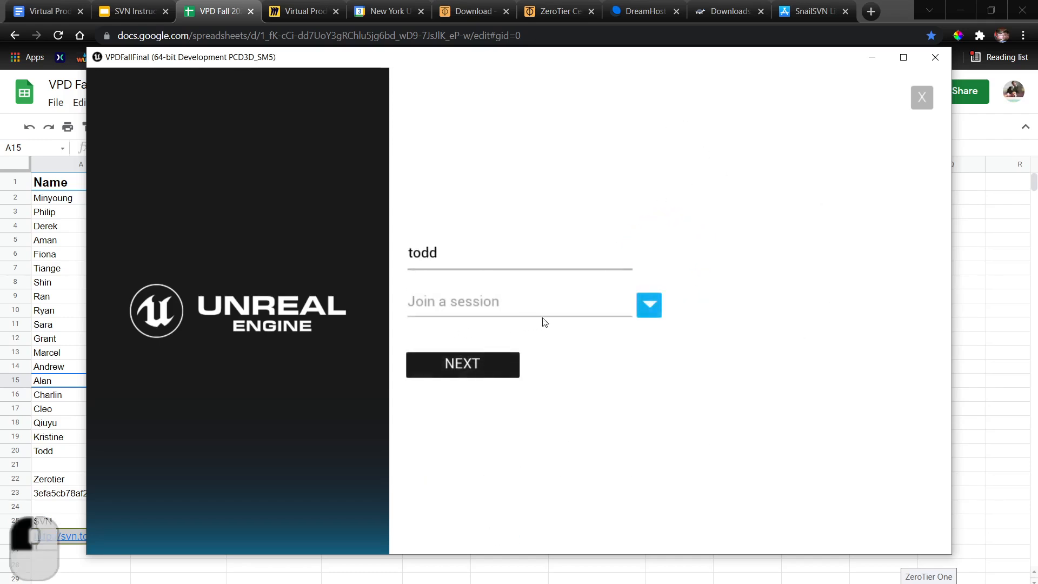
left_click(650, 306)
left_click(725, 303)
left_click(469, 369)
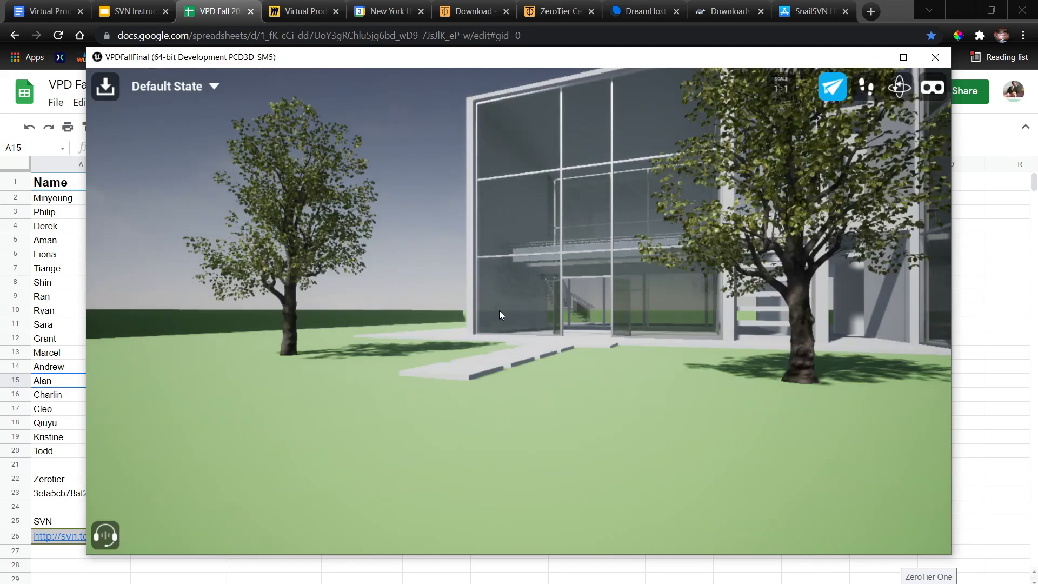
Walk around the house scene using mouse drag and the S and D keys.
left_click_drag(503, 349, 503, 324)
key("s")
key("d")
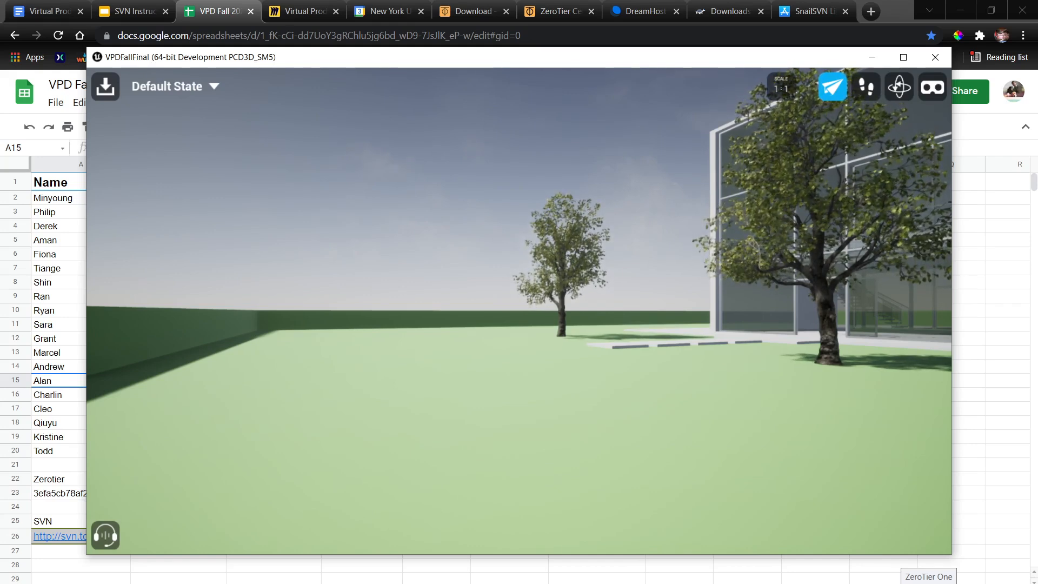
Show the OBS tray icon's menu and reach its Fullscreen Projector (Program) option.
left_click(852, 583)
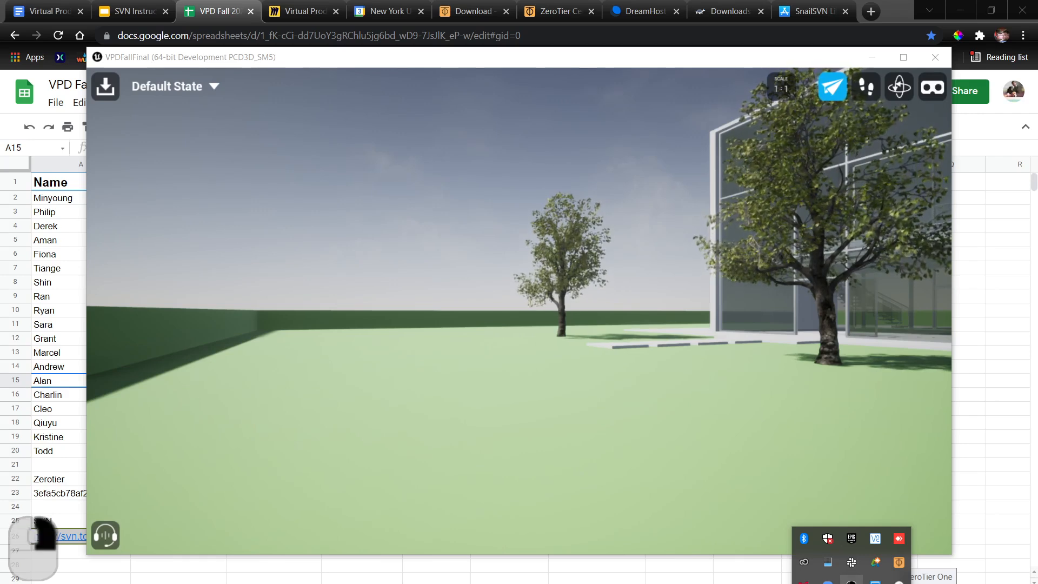
right_click(852, 583)
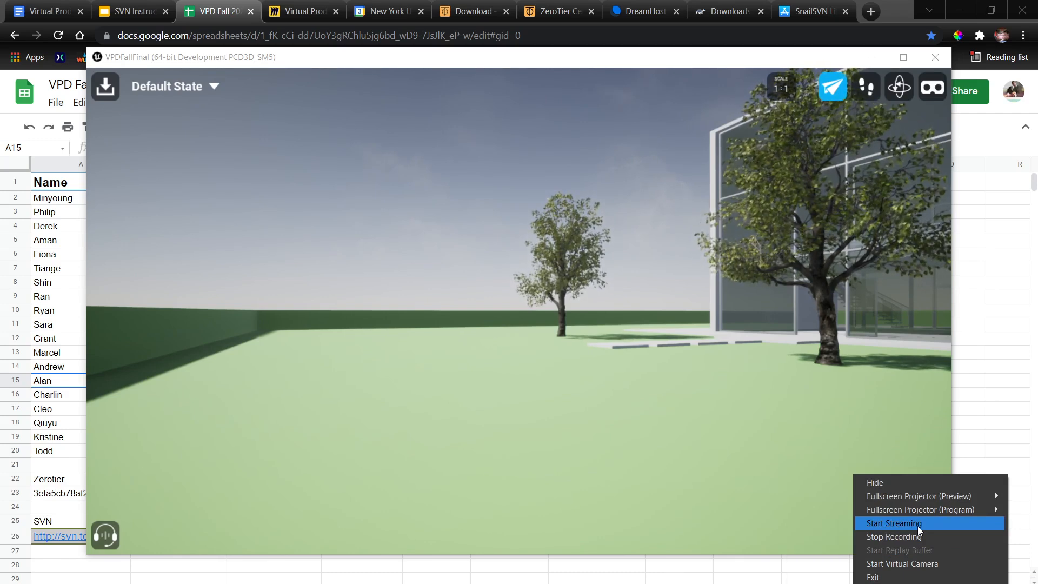
mouse_move(926, 511)
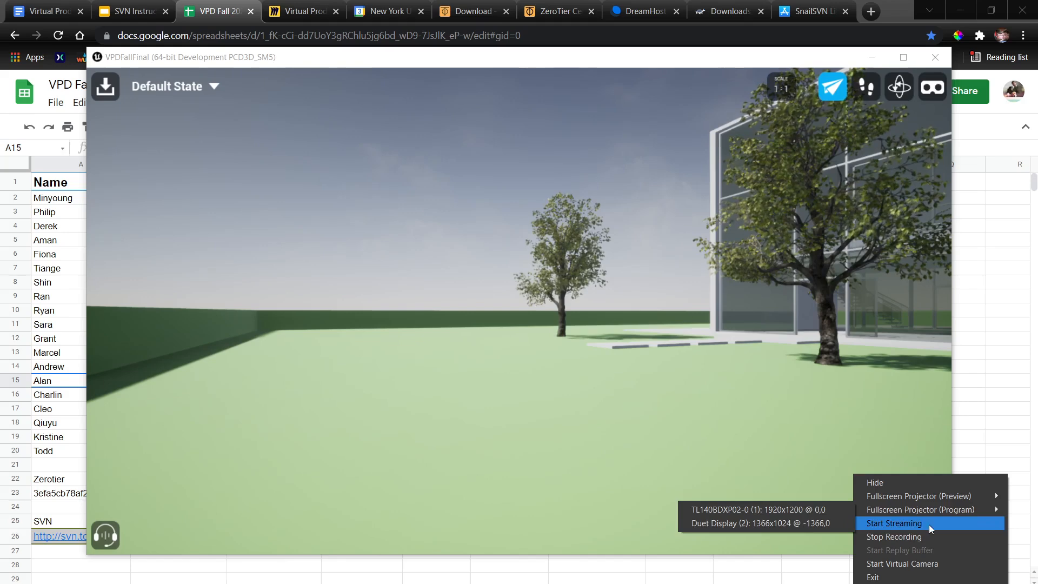